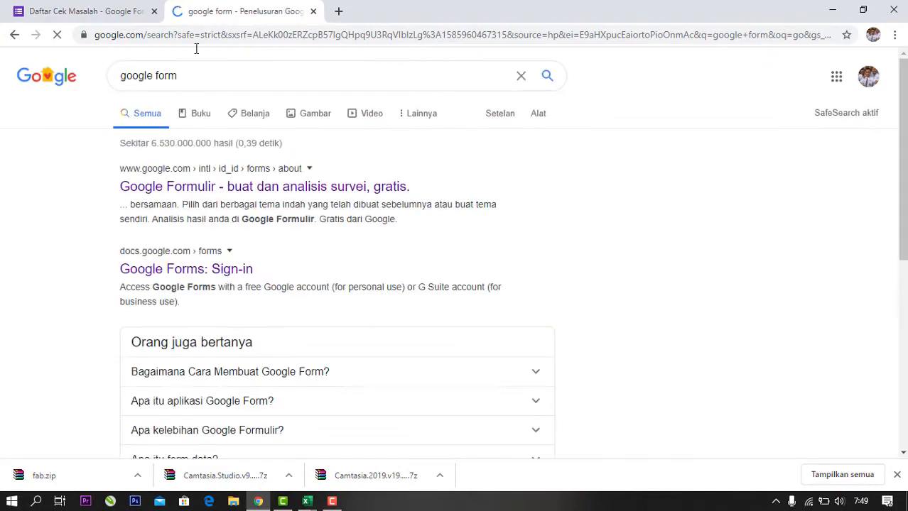
Open Google Forms for personal use from the Google Formulir search result and create a blank form
scroll(206, 274, "down", 1)
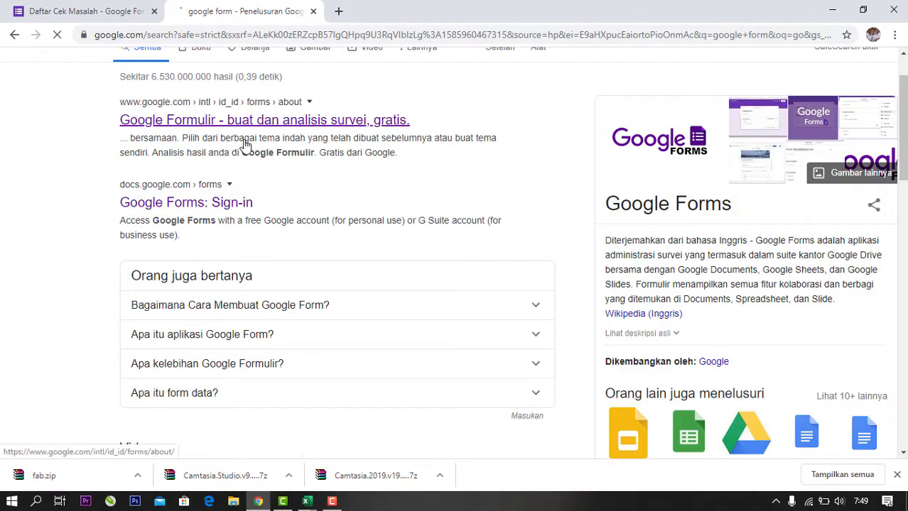
scroll(243, 152, "up", 1)
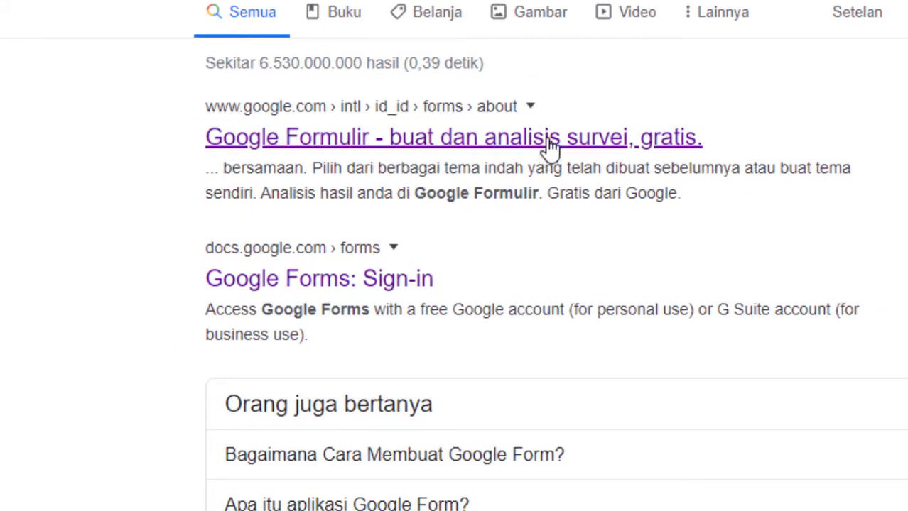
left_click(643, 153)
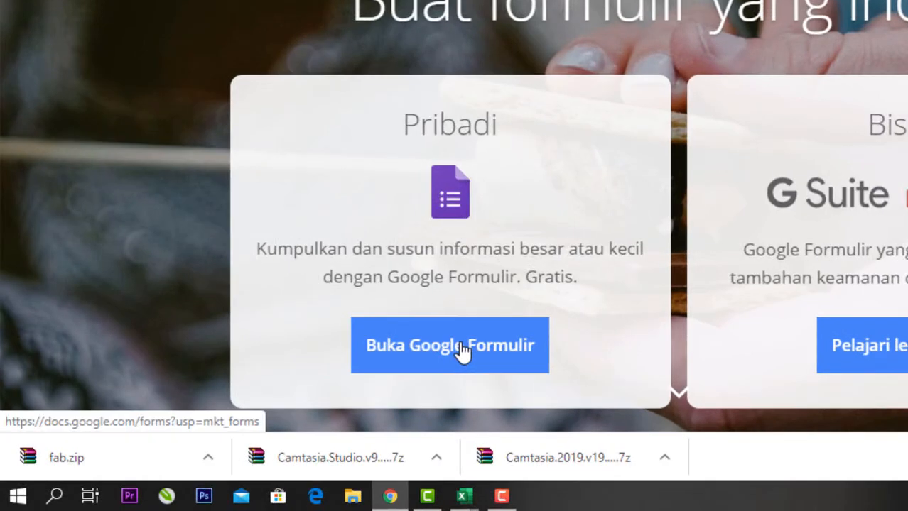
left_click(474, 349)
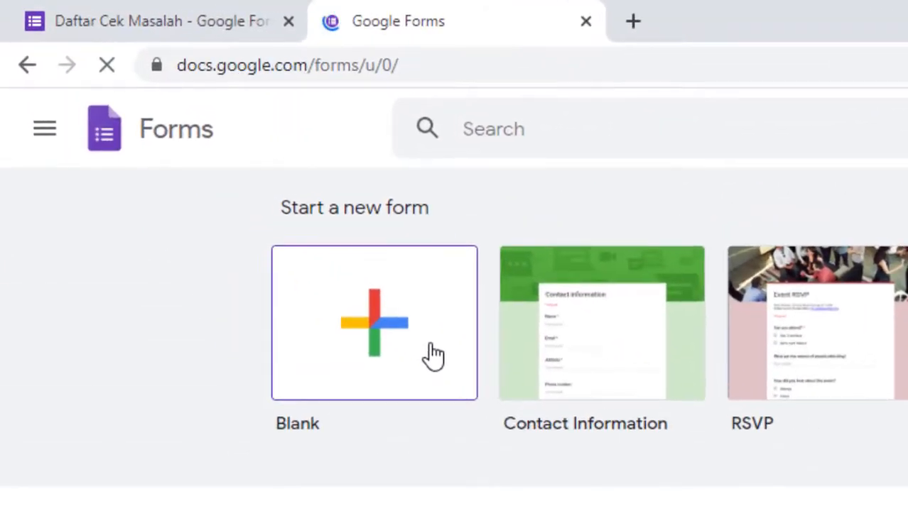
left_click(433, 355)
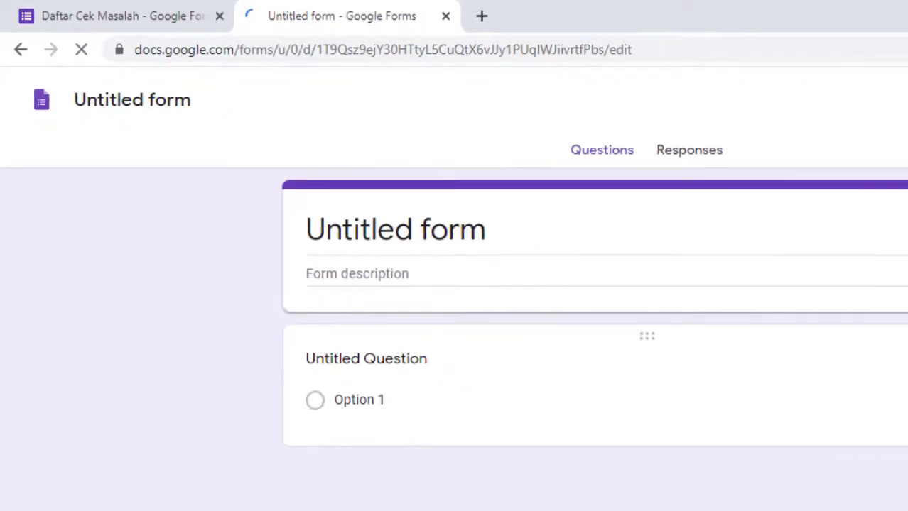
Switch to Excel to review the needs checklist in Book1, and return to the untitled form in Chrome
mouse_move(302, 493)
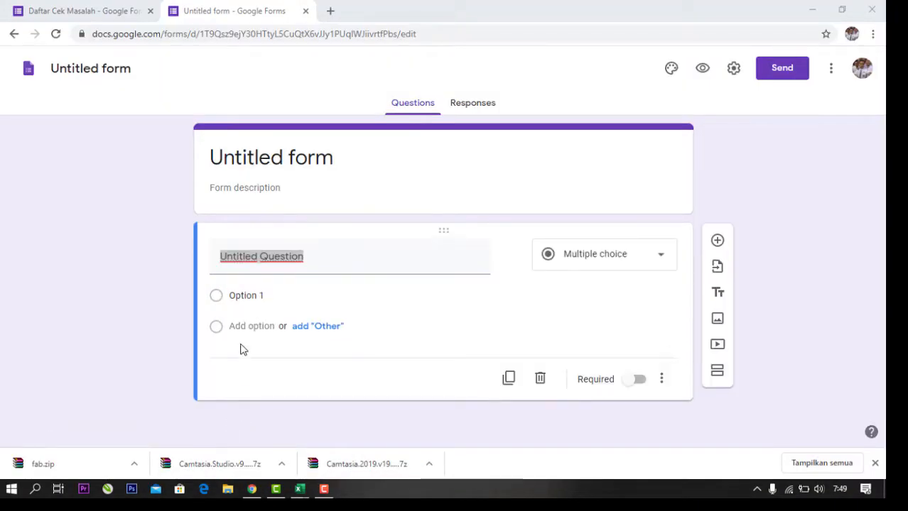
left_click(293, 486)
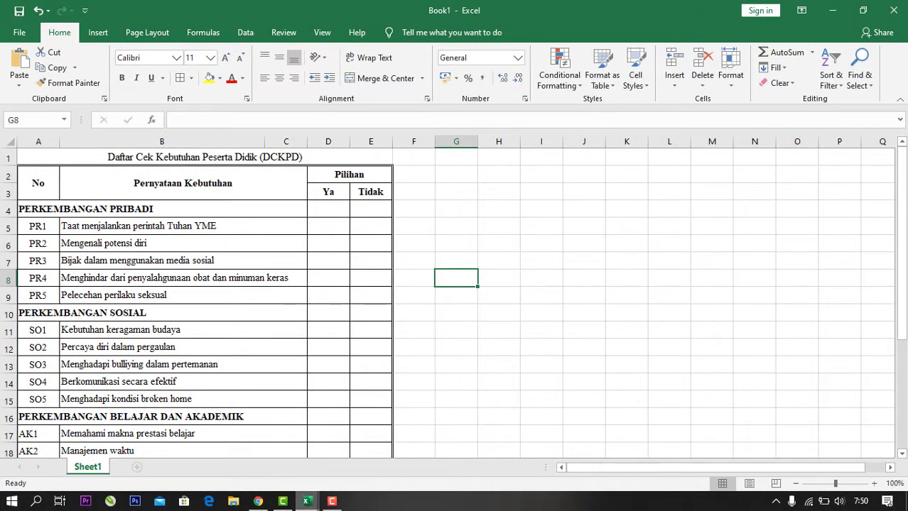
mouse_move(307, 502)
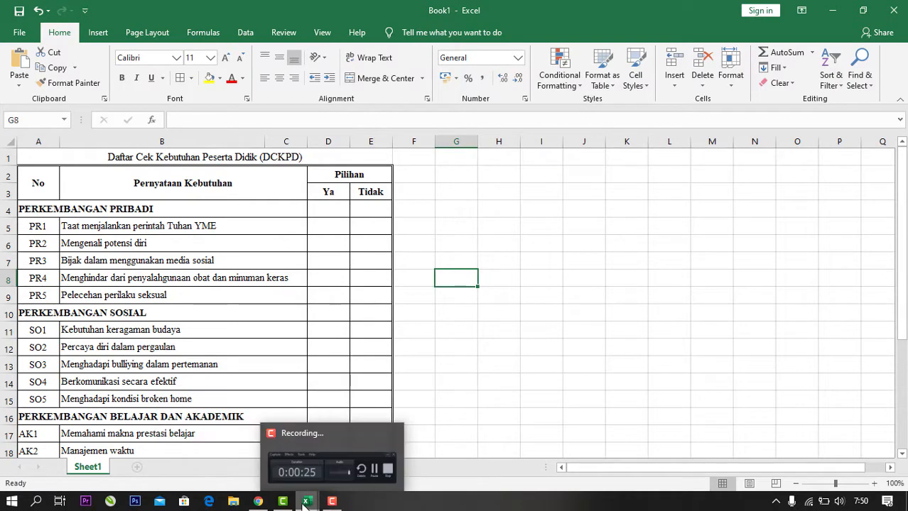
mouse_move(259, 503)
left_click(279, 440)
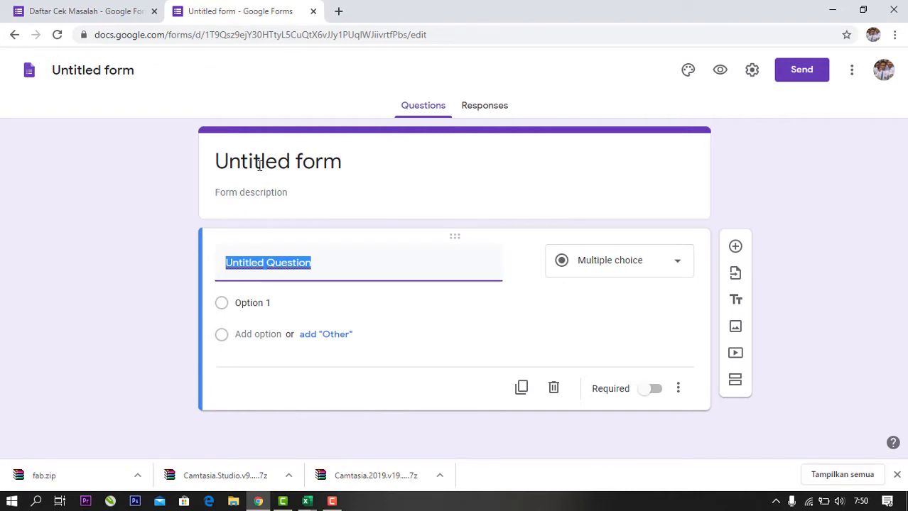
Title the form "Daftar Cek Kebutuhan Peserta Didik (DCKPD)" and enter the placeholder description "jdjdhgfvdyvygv"
left_click(259, 162)
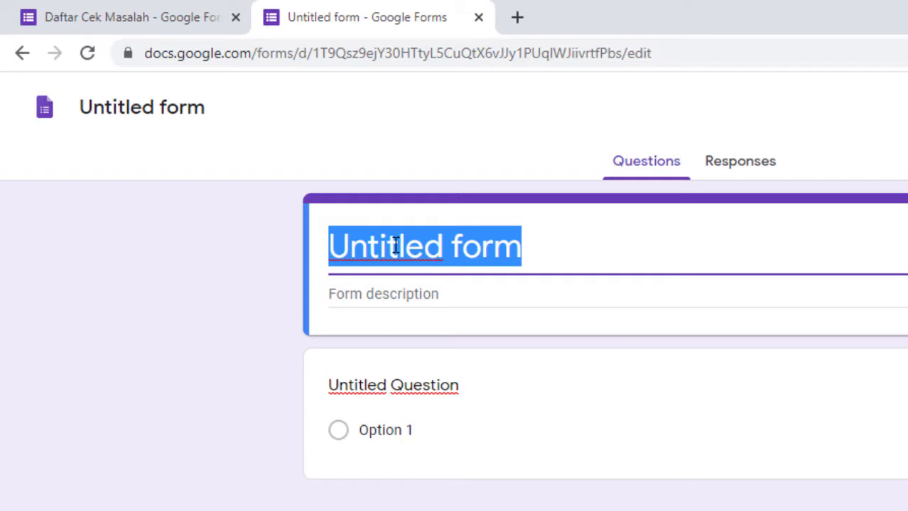
type("DAFTAR")
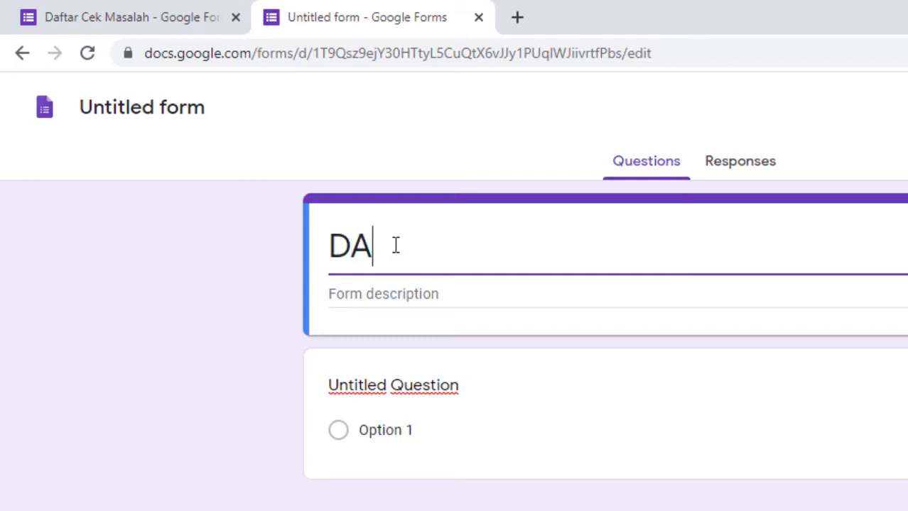
key("BackSpace")
key("BackSpace")
key("BackSpace")
key("BackSpace")
key("BackSpace")
key("BackSpace")
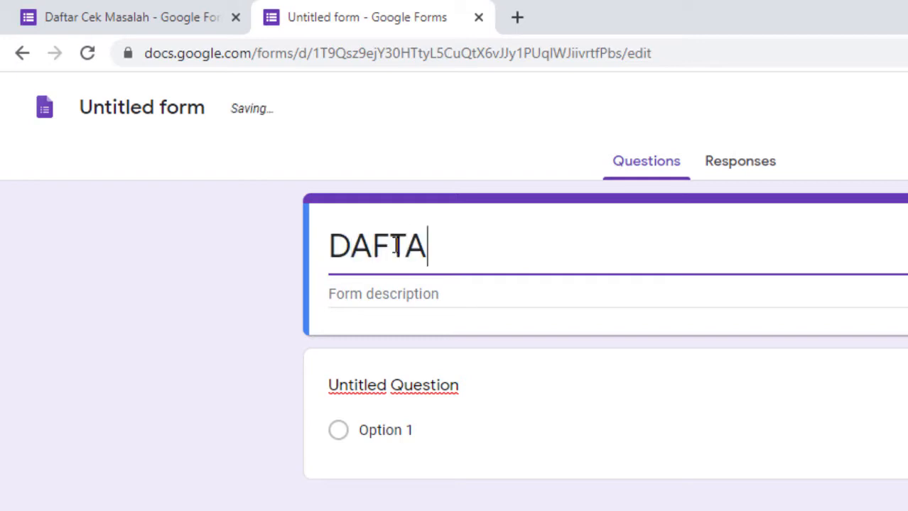
type("aftar ")
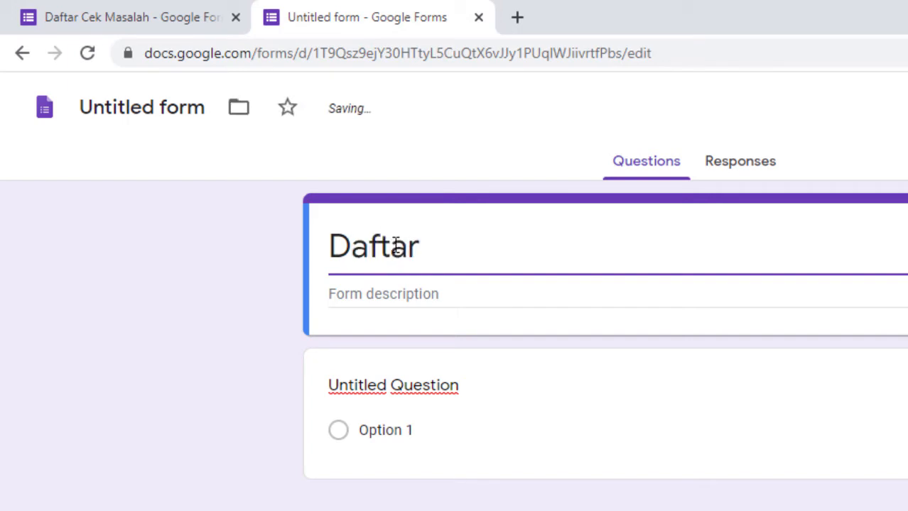
type("Cek Kebutuh")
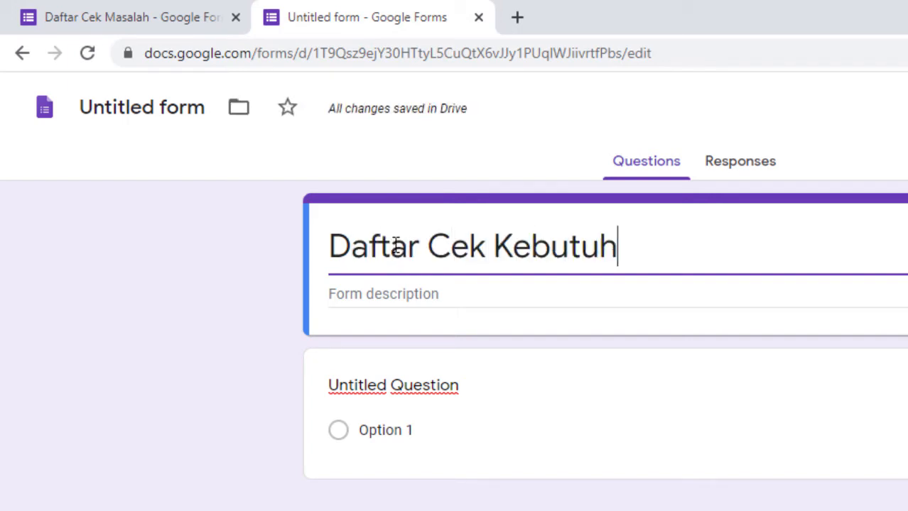
type("an Pese")
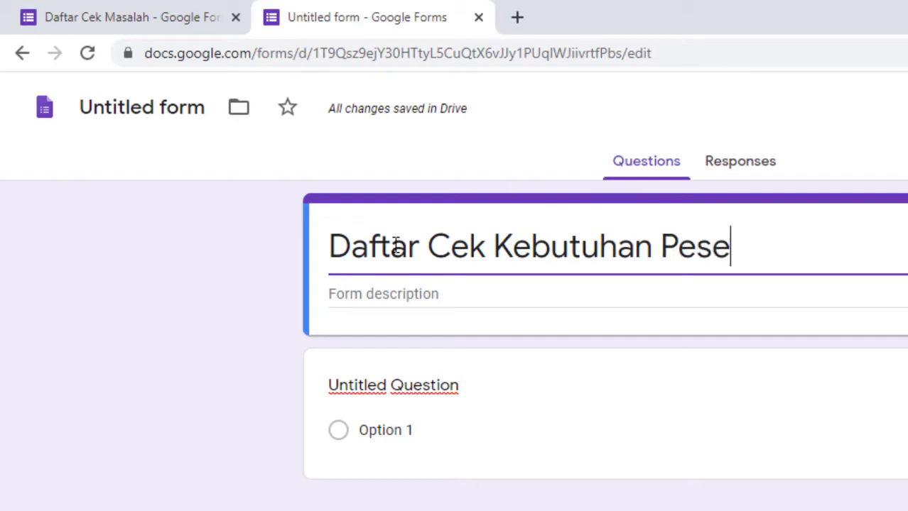
type("rta Didi")
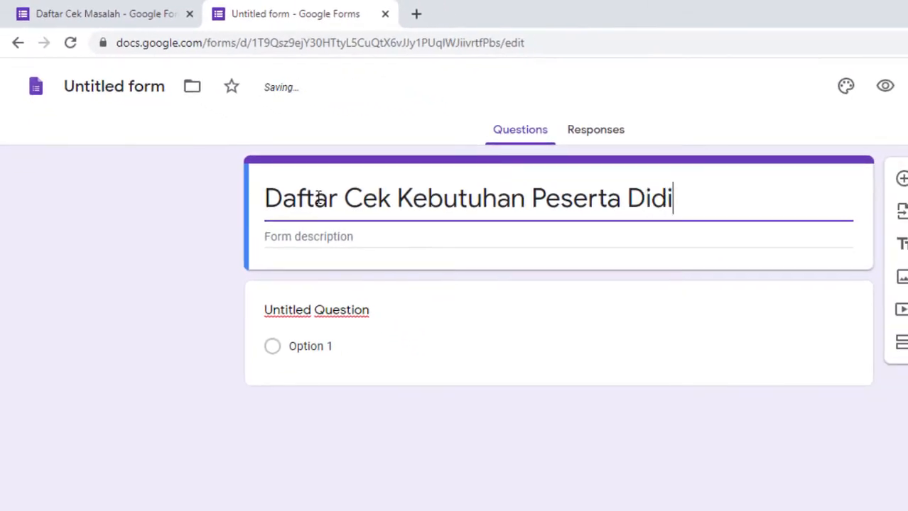
type("k (DCK")
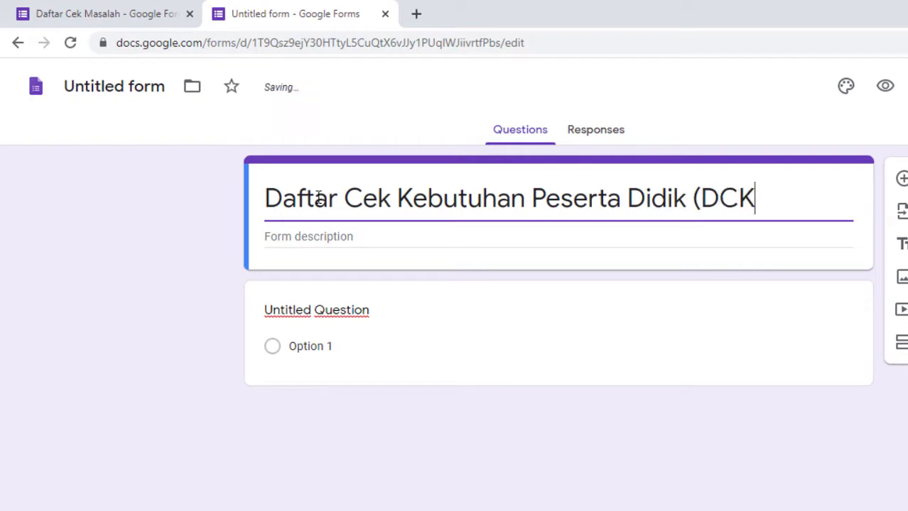
type("PD")
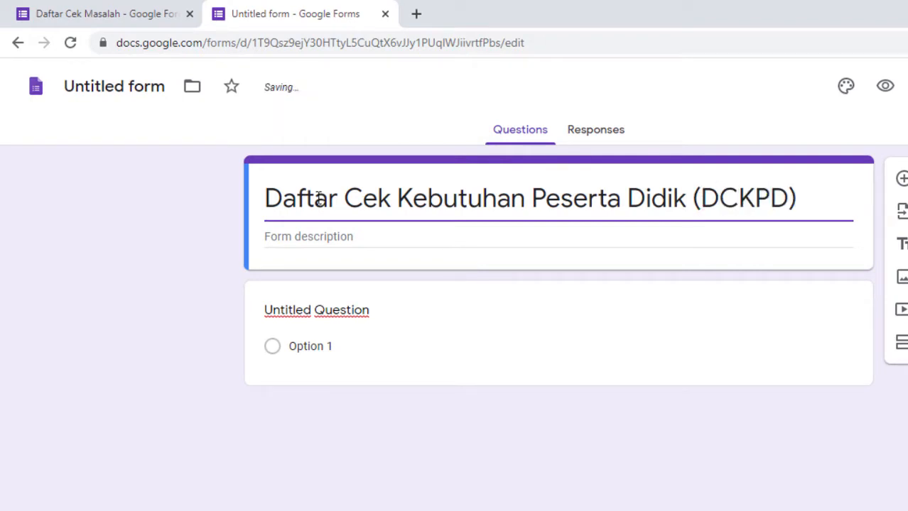
left_click(311, 242)
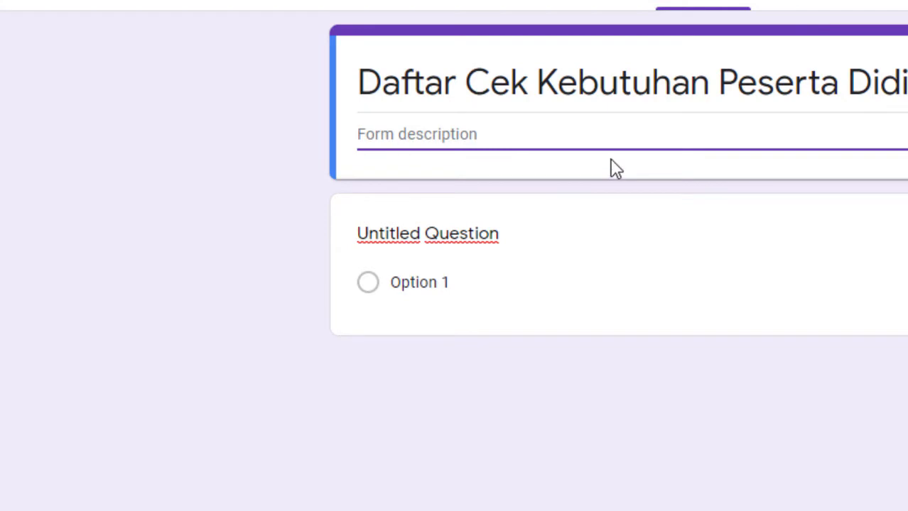
type("jdjdhgfvdyvygv")
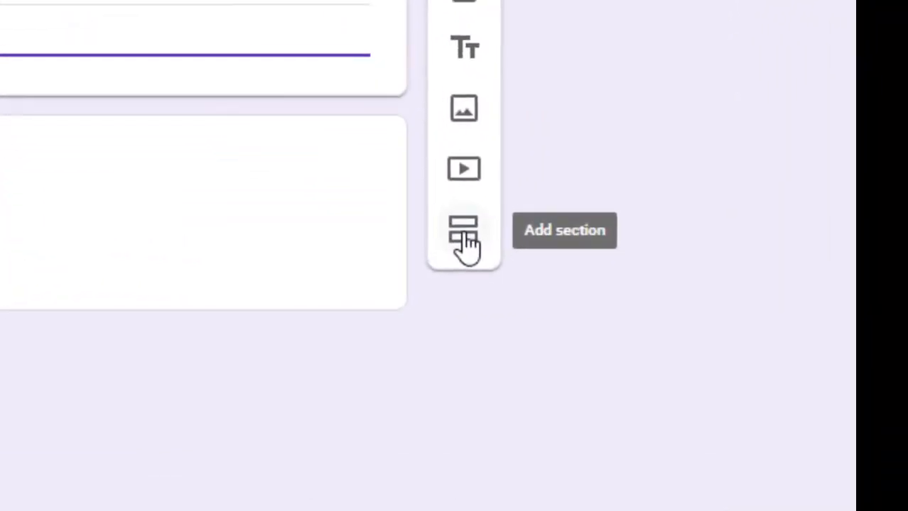
Add a second section to the form and title it "Identas Diri"
left_click(465, 242)
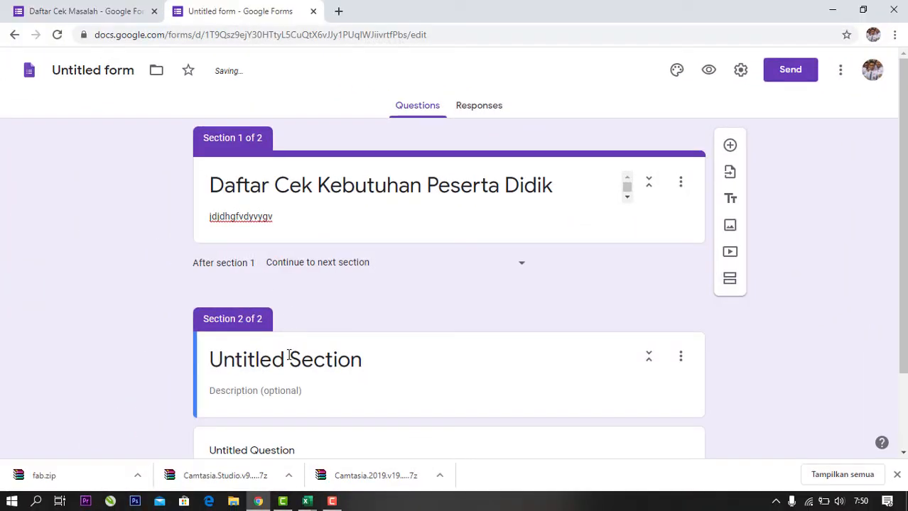
type("Identas ")
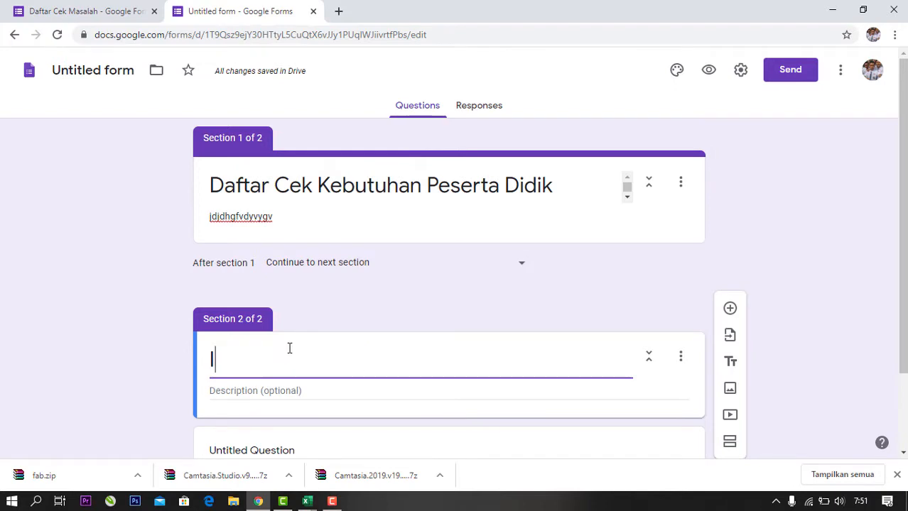
type("di")
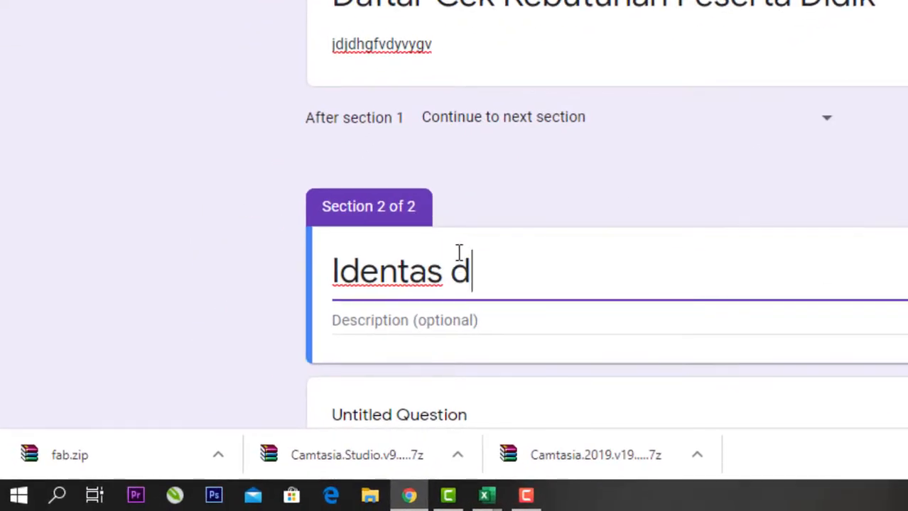
key("BackSpace")
key("BackSpace")
type("dIRI")
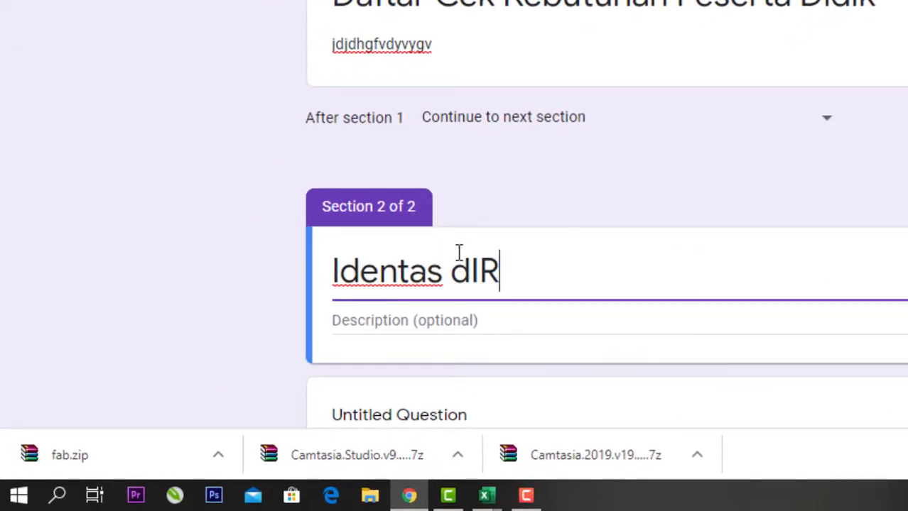
key("BackSpace")
key("BackSpace")
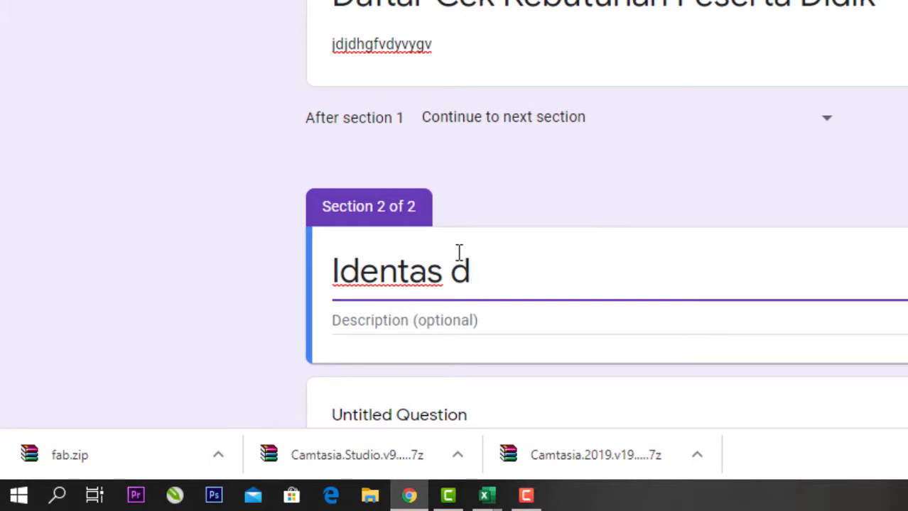
key("BackSpace")
type("Diri")
Add a short-answer question titled "Nama" to the Identas Diri section
scroll(381, 338, "down", 2)
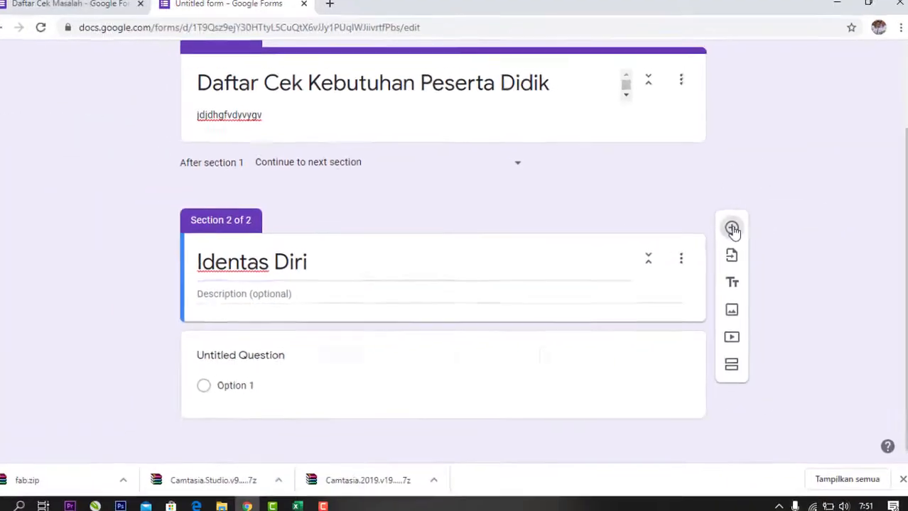
left_click(795, 167)
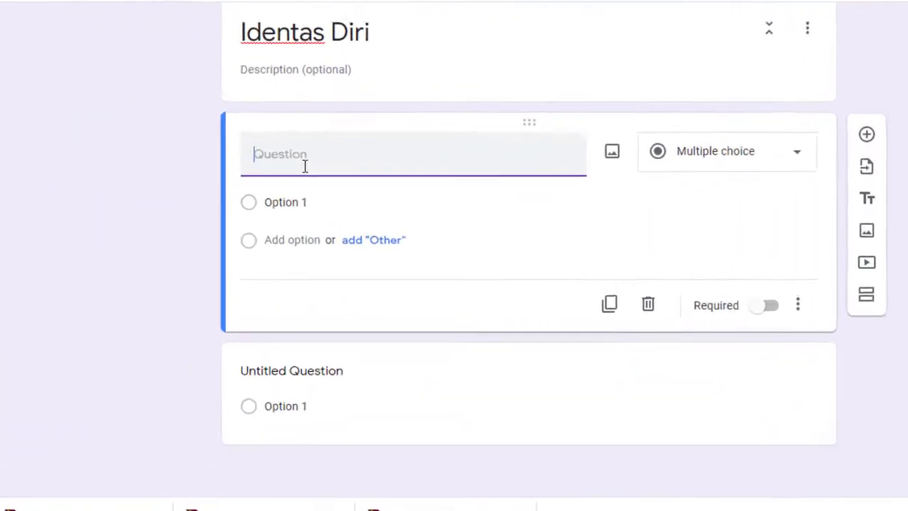
type("N")
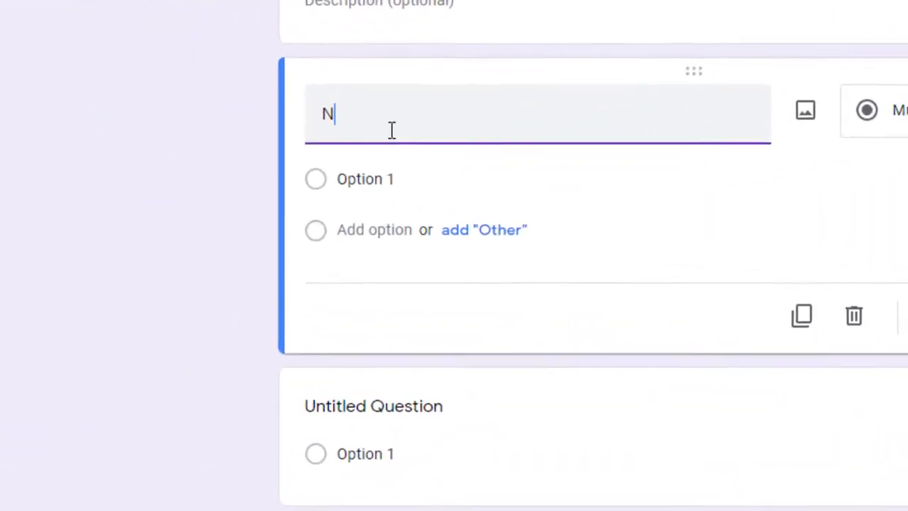
type("ama")
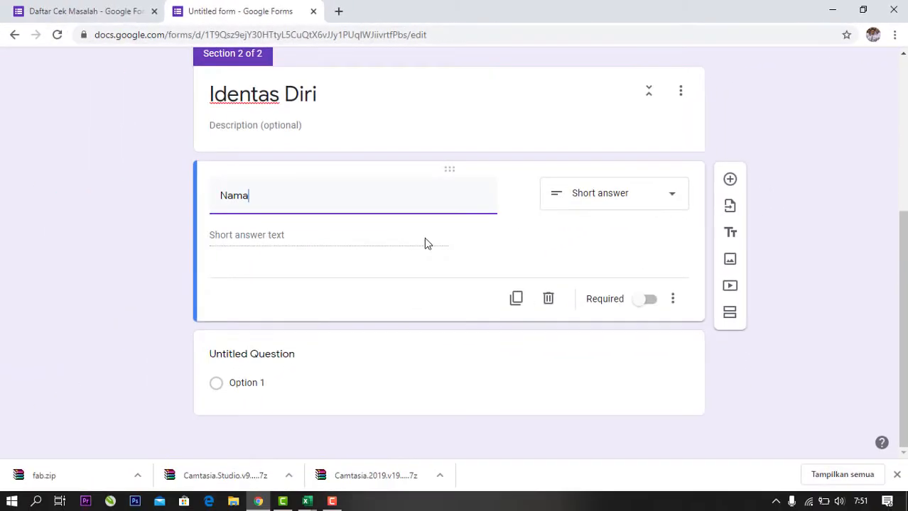
Try the multiple choice type on the Nama question and set it back to short answer
left_click(611, 204)
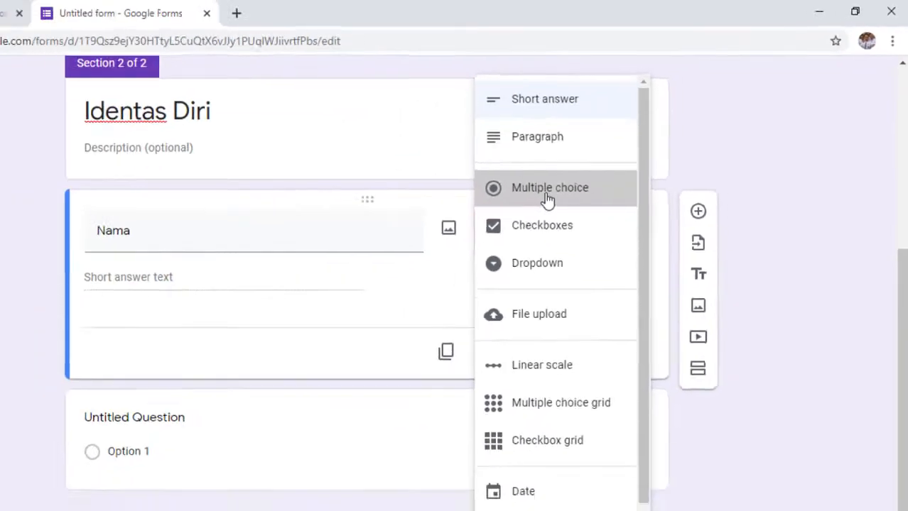
left_click(373, 290)
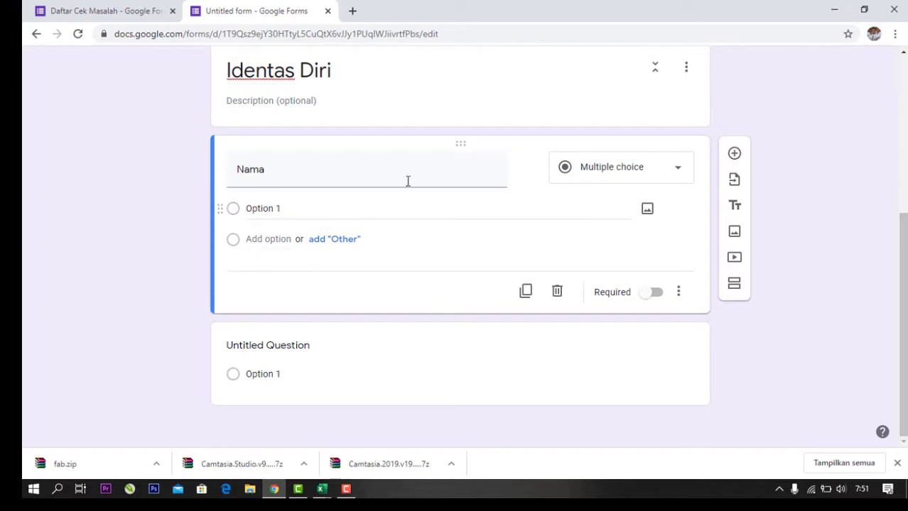
left_click(604, 178)
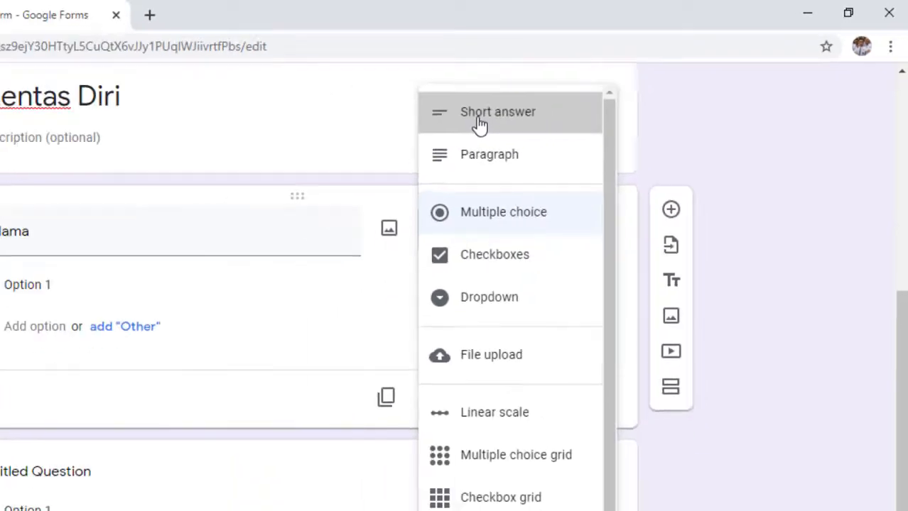
left_click(479, 122)
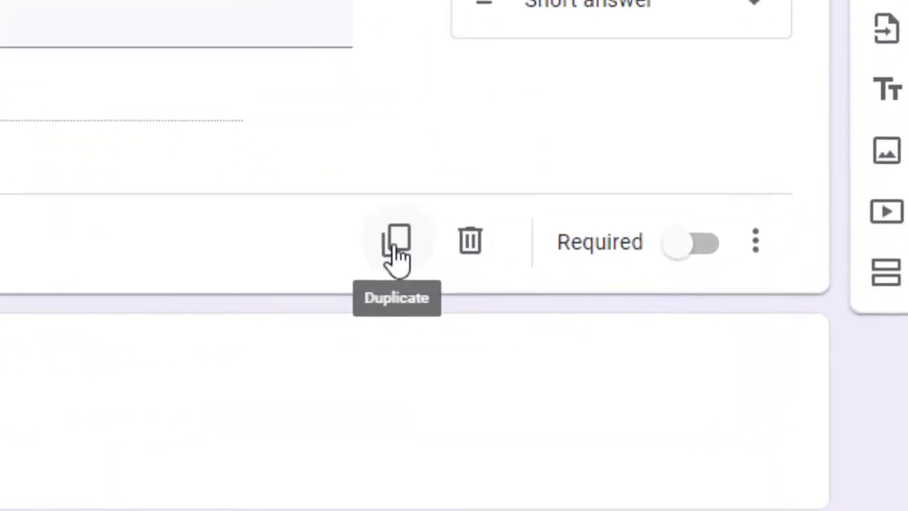
Duplicate the Nama question and retitle the copy "NIM"
left_click(517, 300)
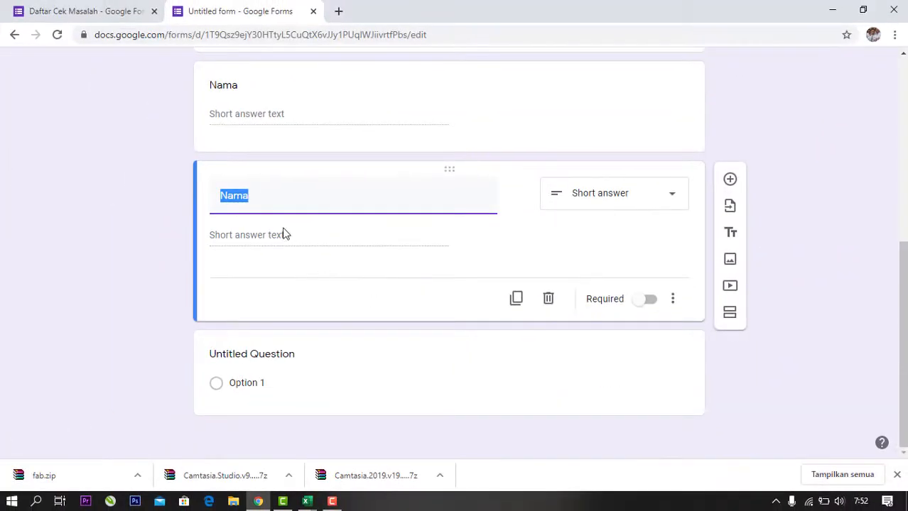
type("NIM")
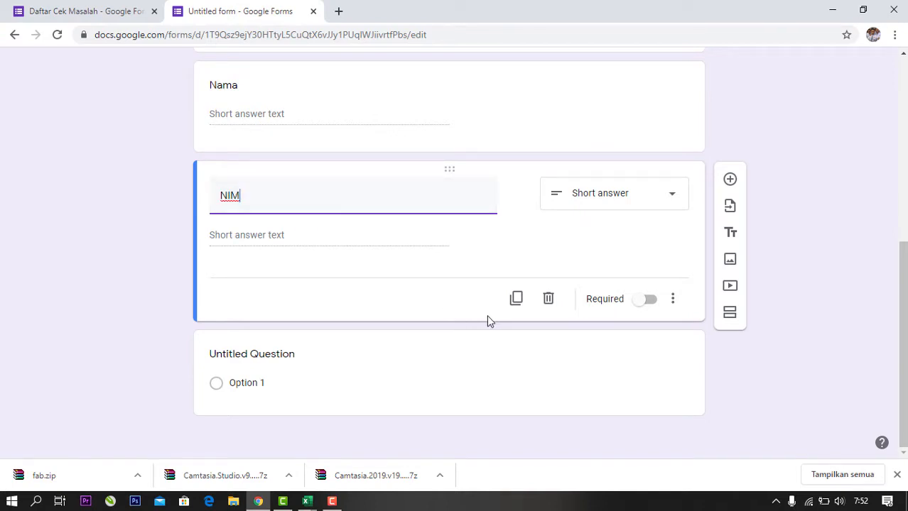
Duplicate the NIM question and retitle the copy "Semester", and duplicate that one and retitle its copy "Instansi"
left_click(516, 299)
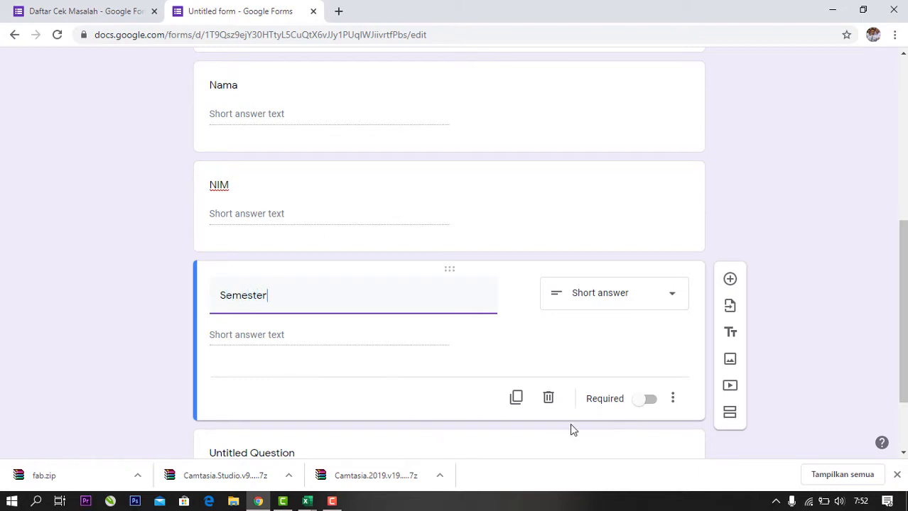
left_click(517, 399)
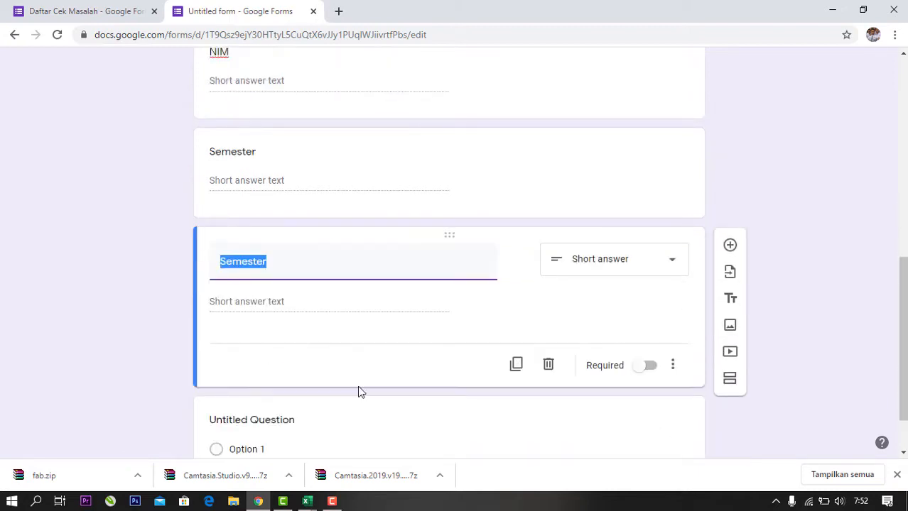
key("BackSpace")
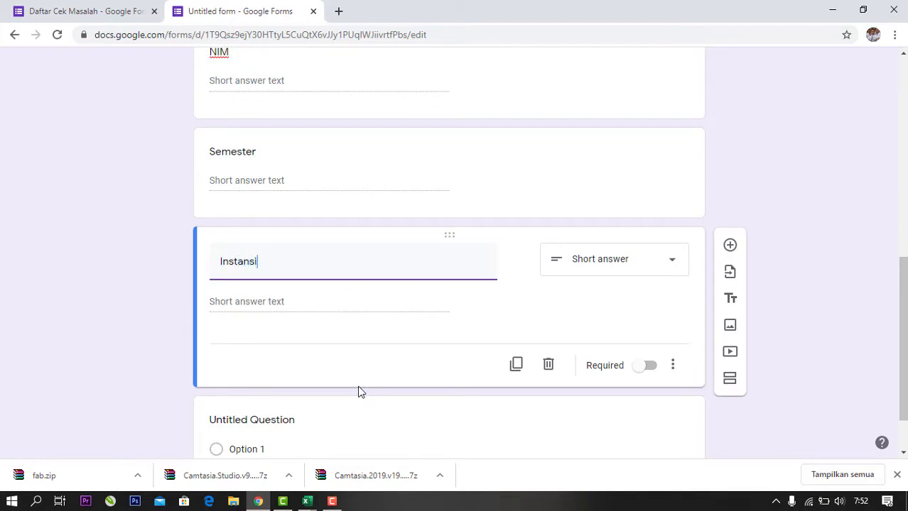
type("Instansi")
scroll(292, 334, "down", 1)
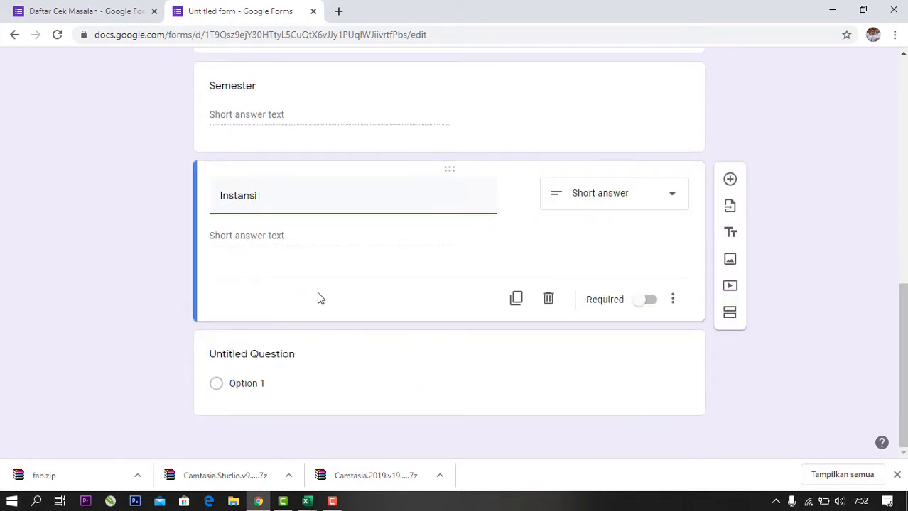
Review the form from its title section through the Nama, NIM, Semester and Instansi questions of the Identas Diri section
scroll(359, 332, "up", 6)
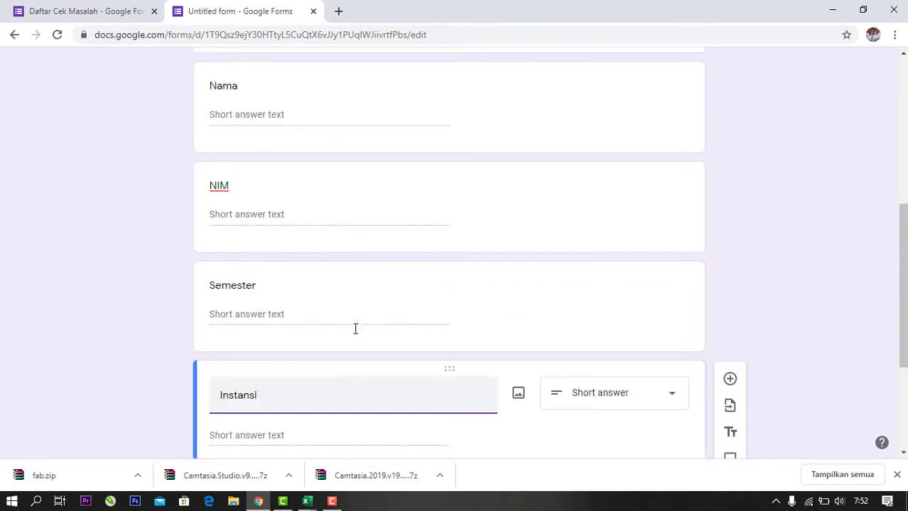
scroll(323, 320, "down", 4)
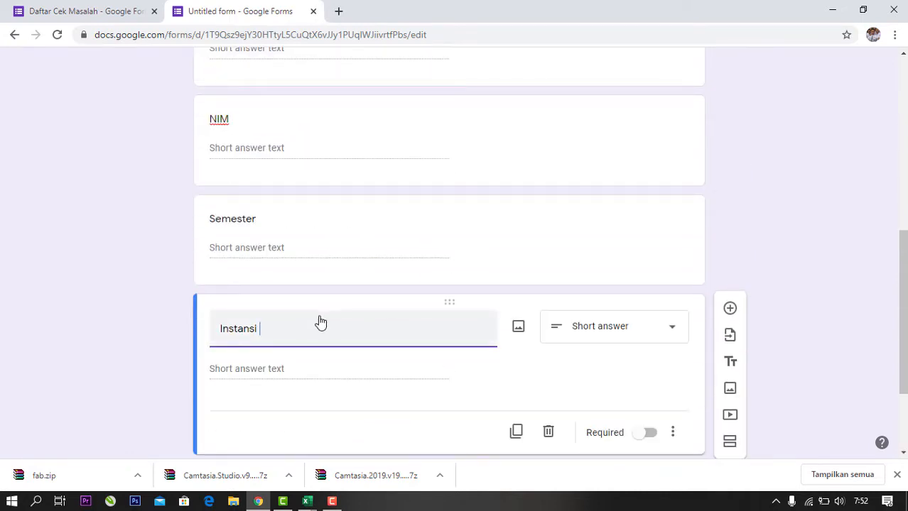
scroll(319, 326, "up", 3)
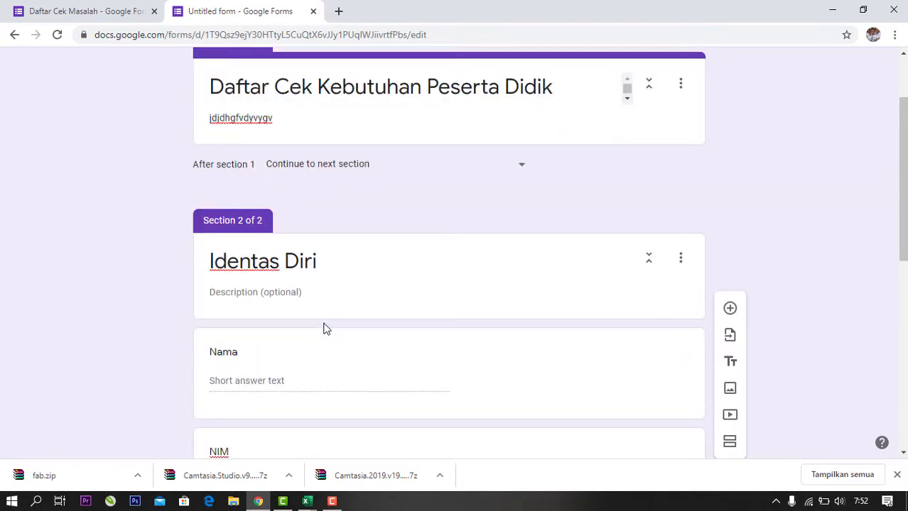
scroll(325, 325, "up", 2)
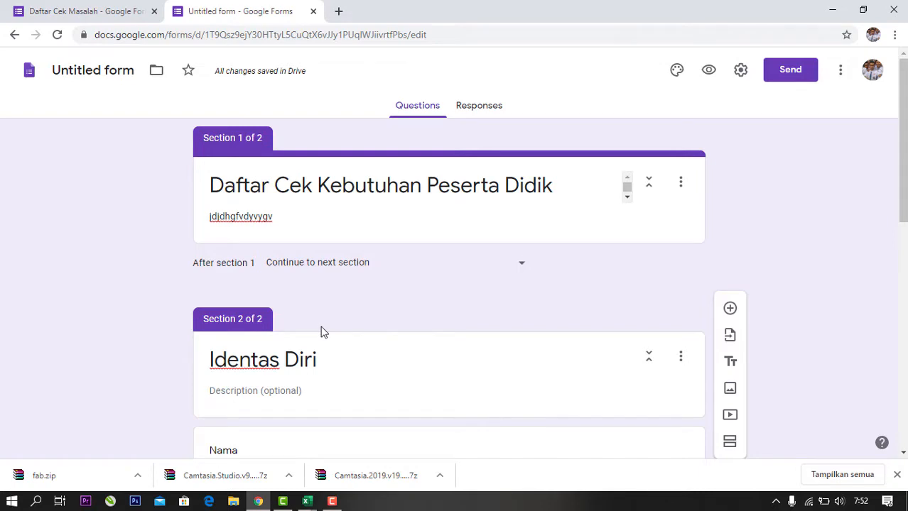
scroll(320, 312, "down", 3)
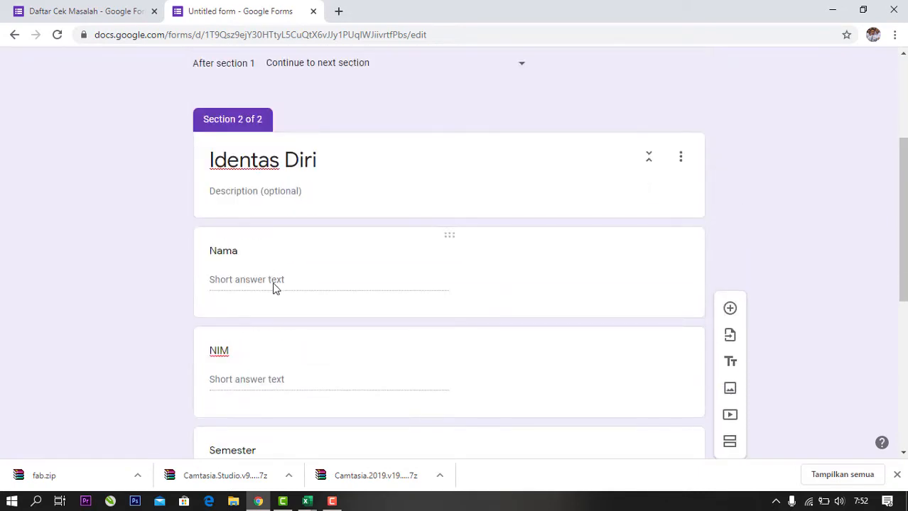
scroll(276, 291, "up", 2)
scroll(266, 297, "down", 3)
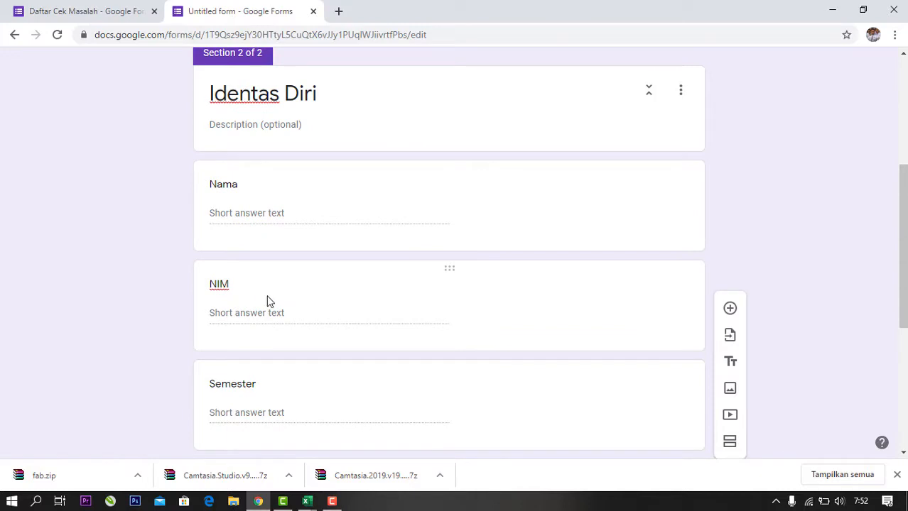
scroll(267, 299, "down", 2)
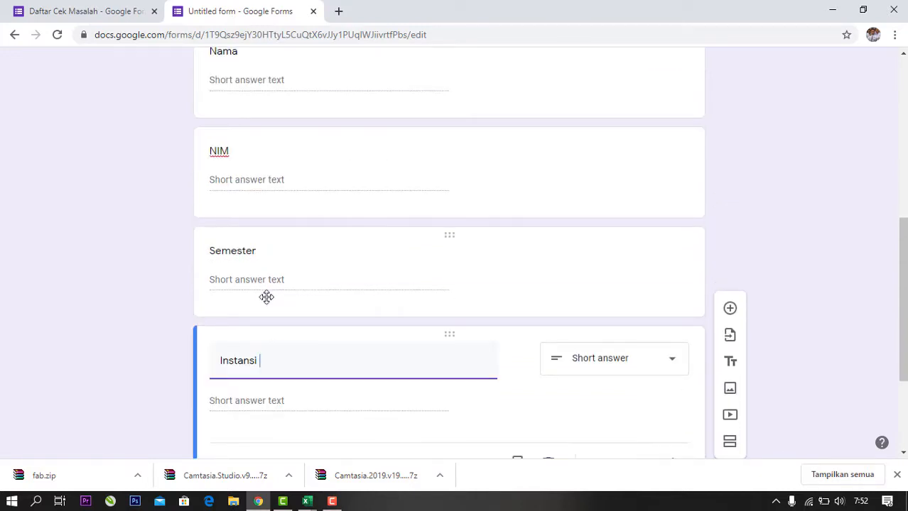
scroll(266, 297, "down", 2)
scroll(264, 298, "down", 1)
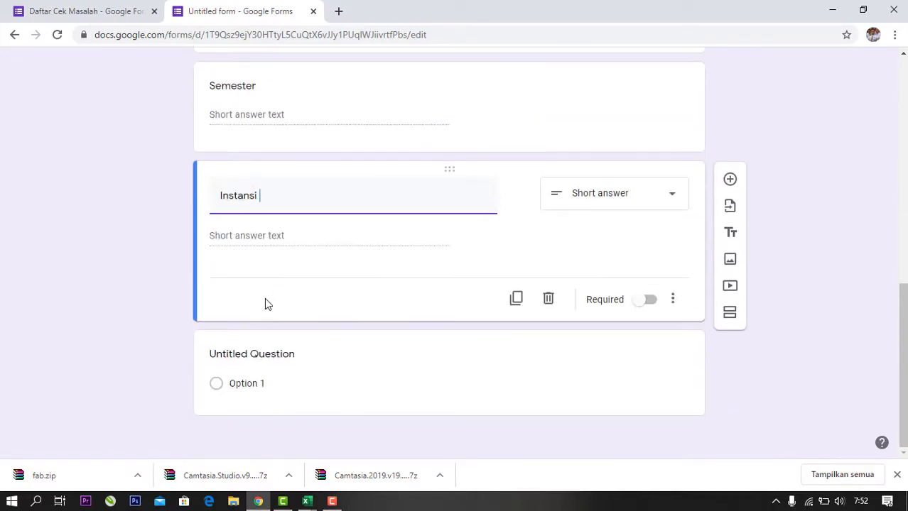
scroll(298, 216, "up", 4)
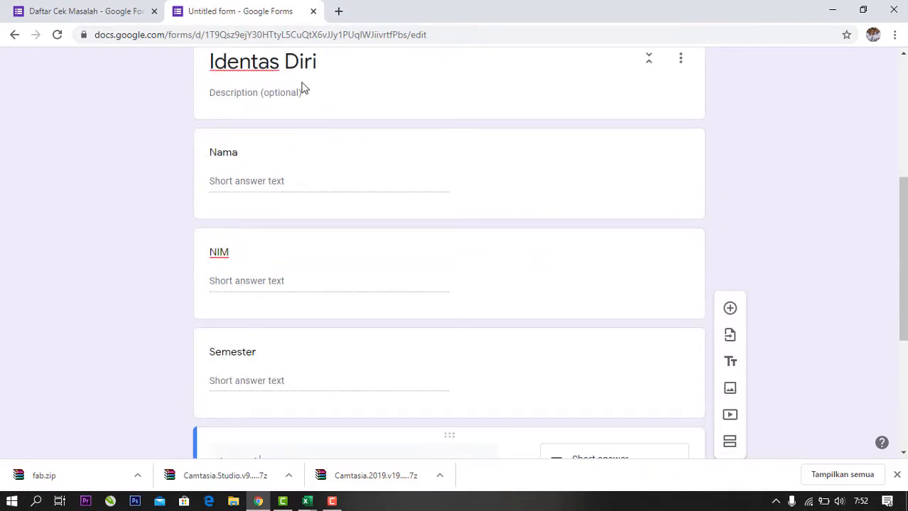
scroll(360, 202, "down", 4)
scroll(351, 144, "up", 3)
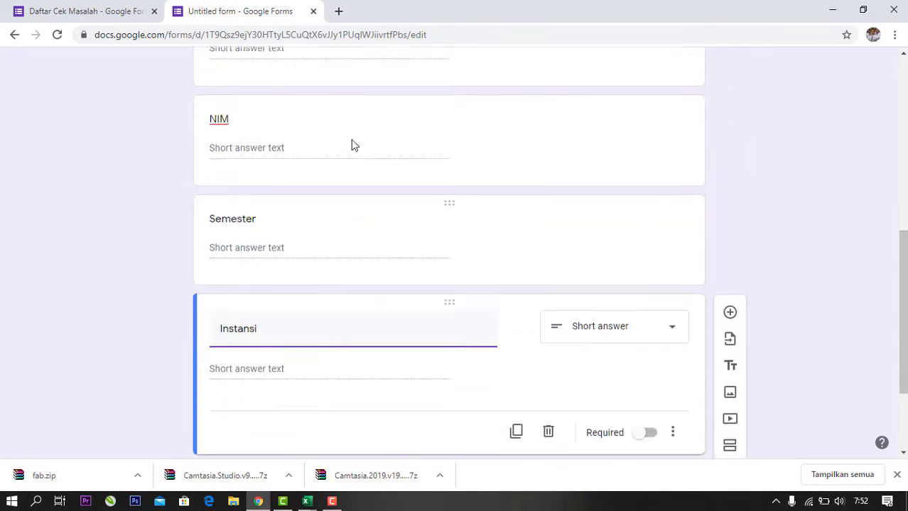
Add a third section to the form directly after the Instansi question
scroll(501, 291, "down", 3)
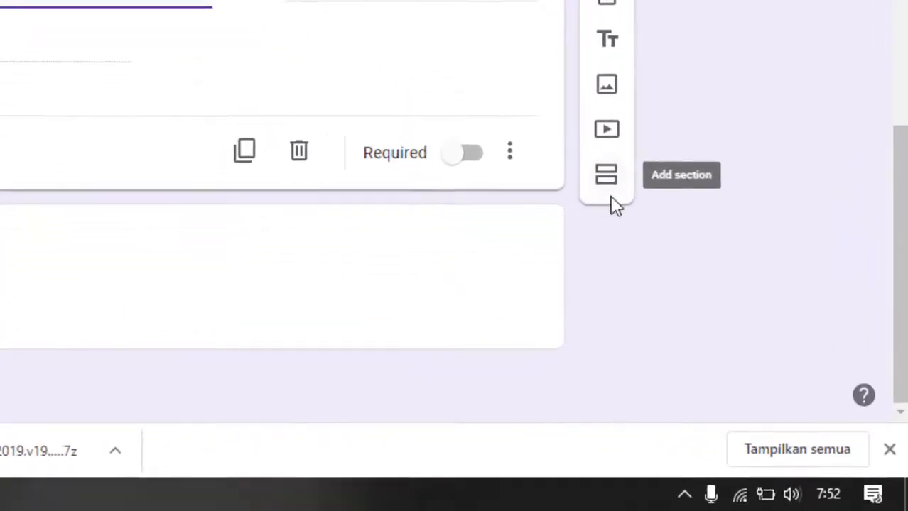
left_click(606, 174)
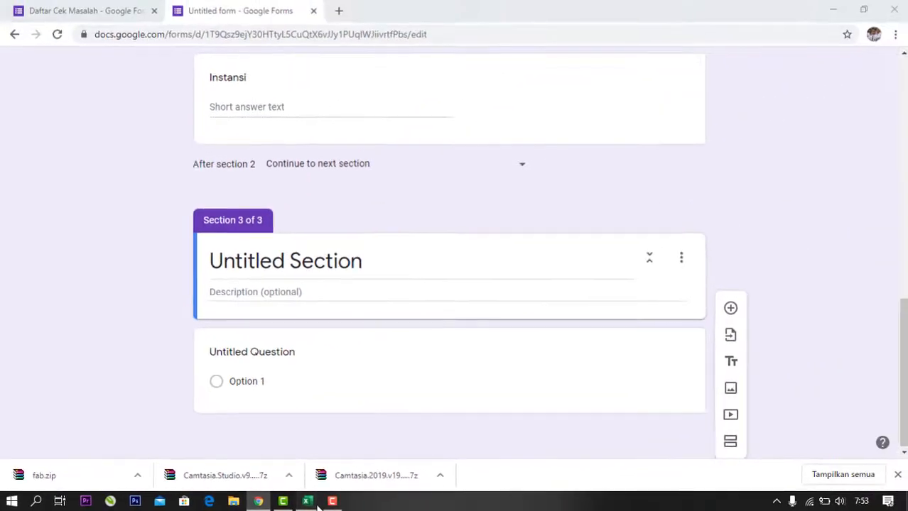
Switch to the Book1 workbook in Excel, copy the PR1 statement "Taat menjalankan perintah Tuhan YME", and return to the form in Chrome
mouse_move(419, 497)
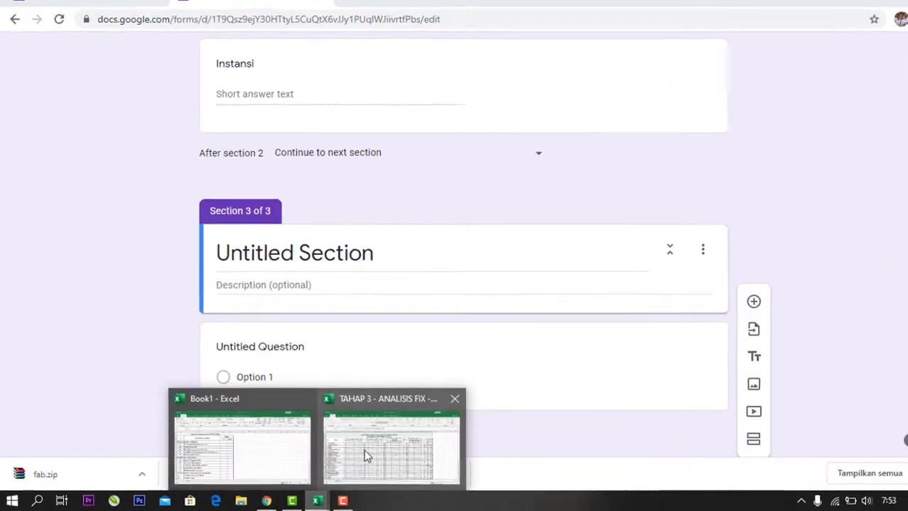
left_click(284, 448)
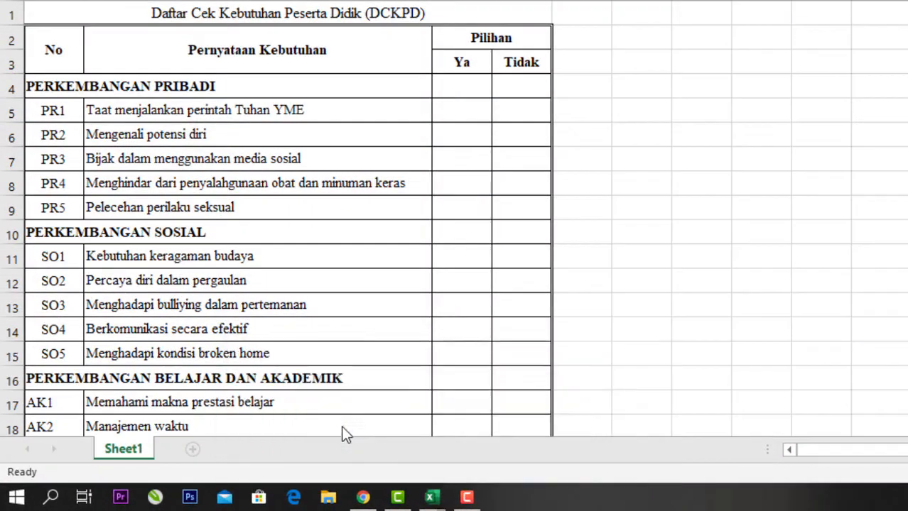
left_click(159, 112)
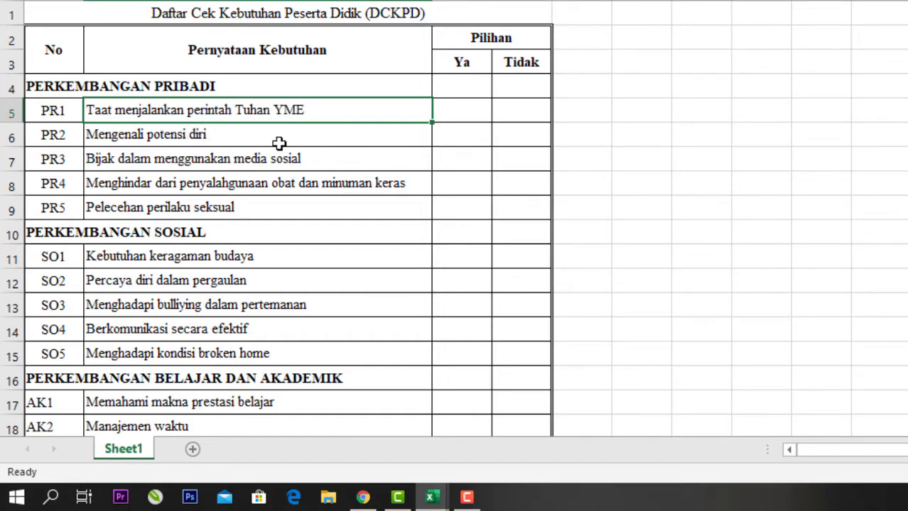
key("ctrl+c")
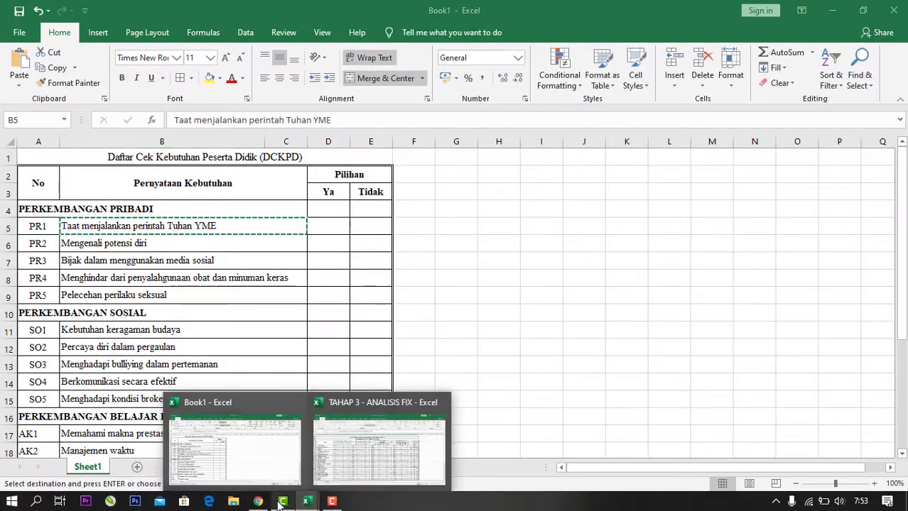
left_click(258, 502)
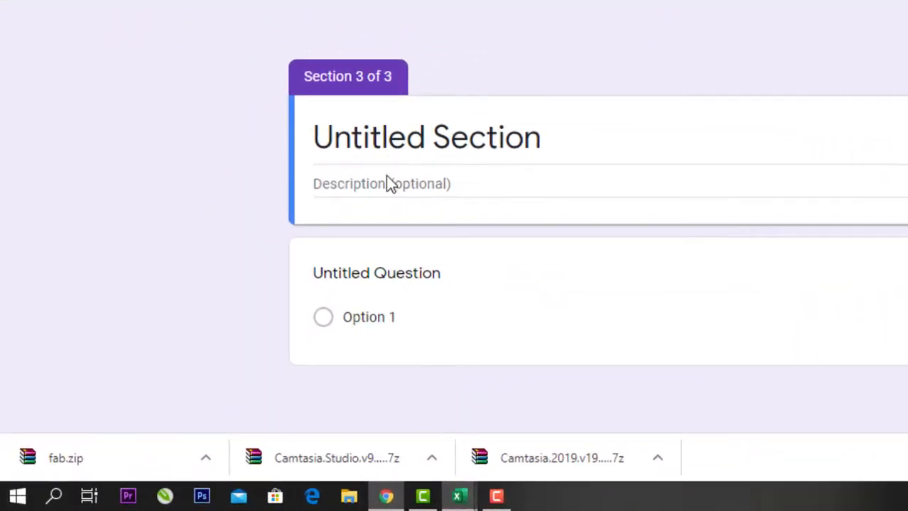
Title the third section "Daftar Cek Kebutuhan"
left_click(399, 145)
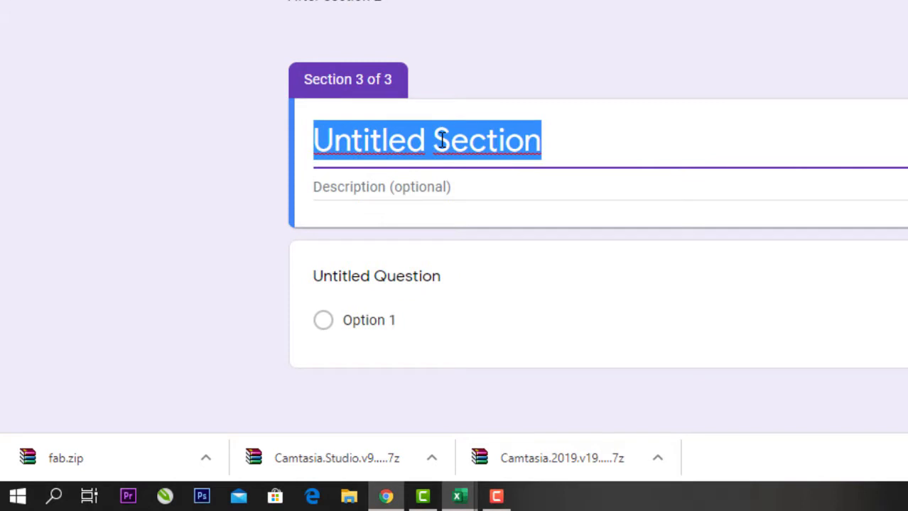
type("Daftar ")
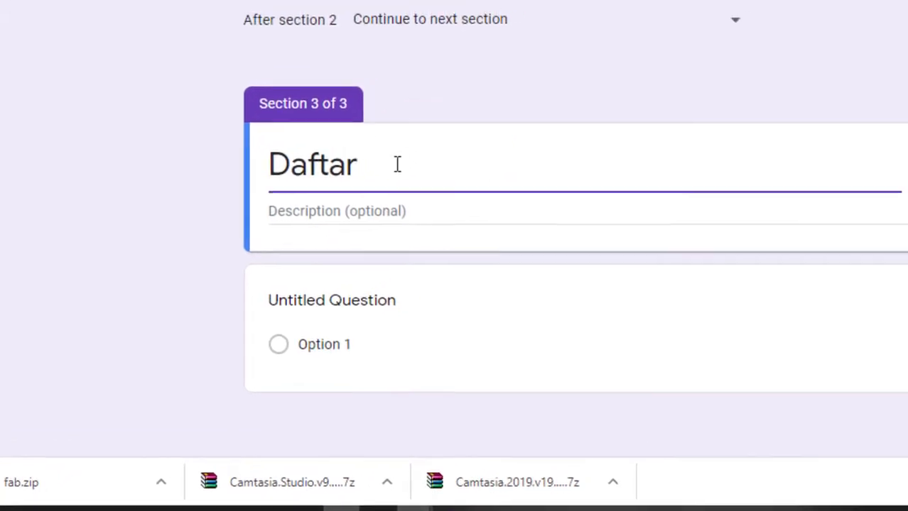
type("Cek Kebut")
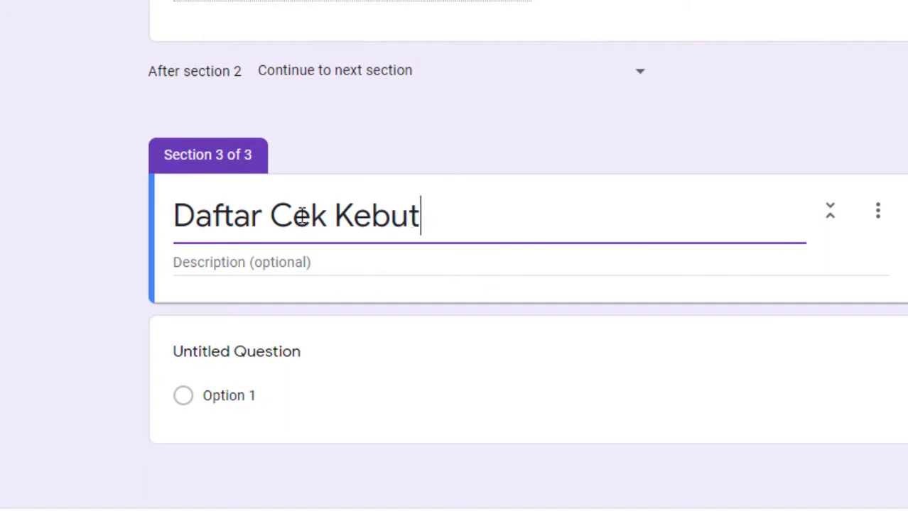
type("uhan")
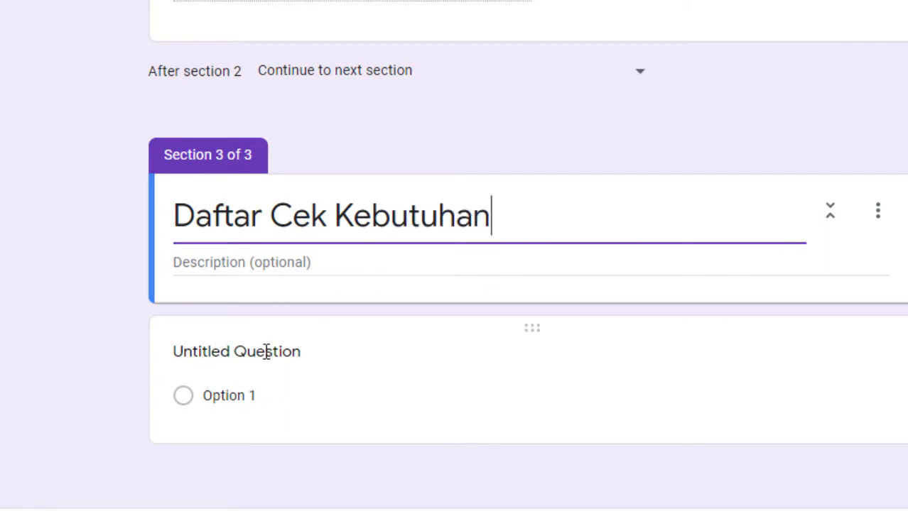
Title the untitled question in the third section "1. Taat menjalankan perintah Tuhan YME", using the copied statement
left_click(266, 352)
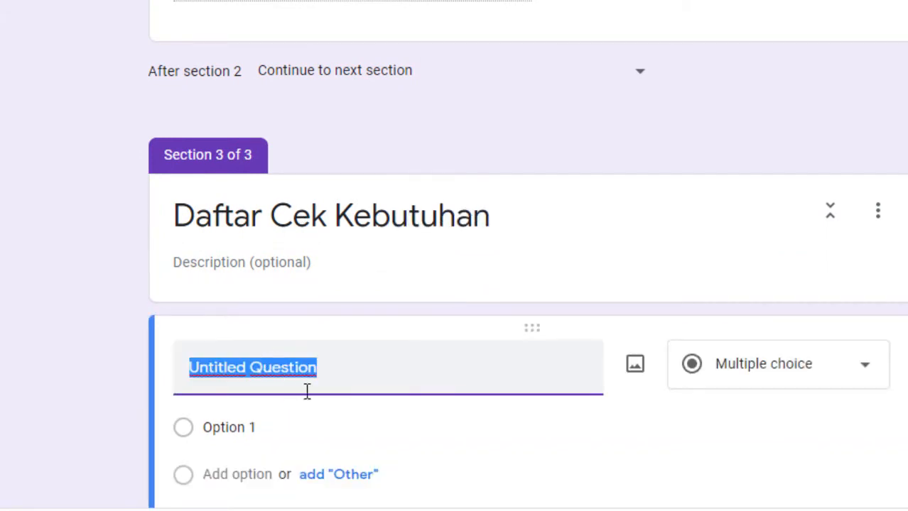
type("1")
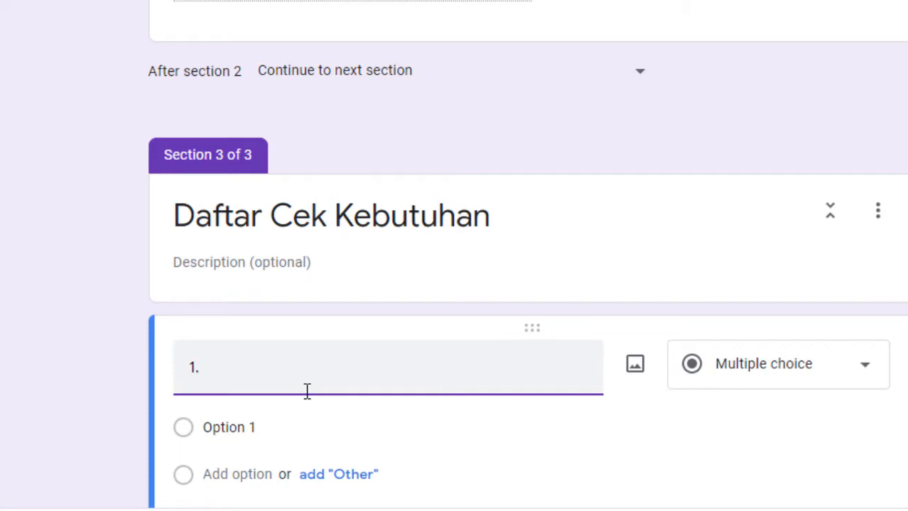
type(".")
key("ctrl+v")
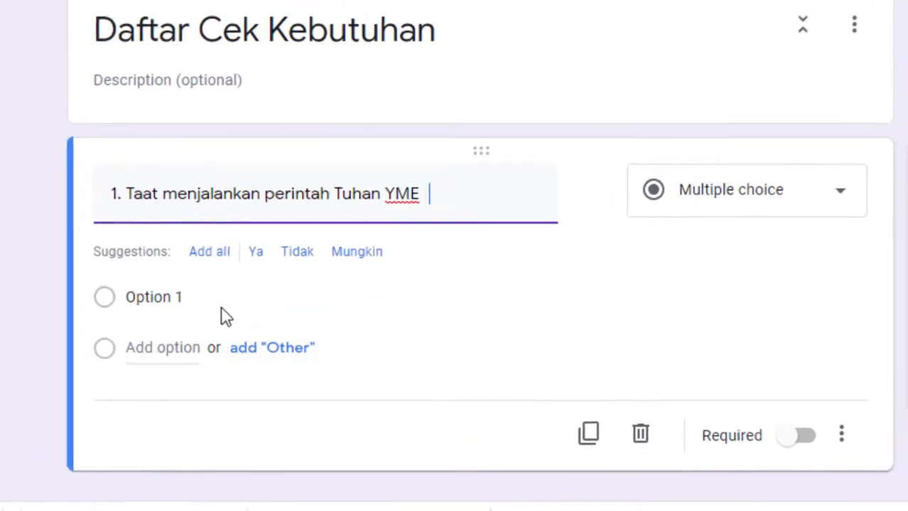
Use the multiple choice type for question 1 and give it the answer options "Ya" and "Tidak"
left_click(758, 197)
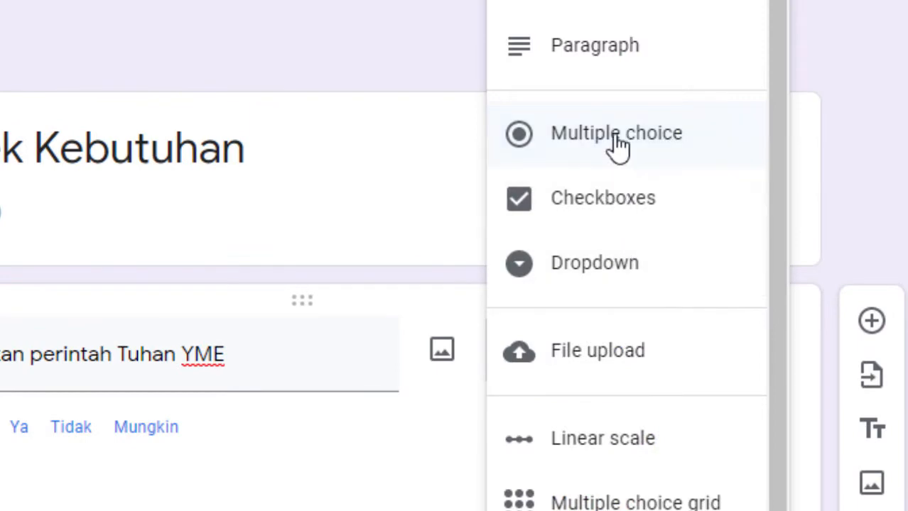
left_click(616, 142)
left_click(252, 331)
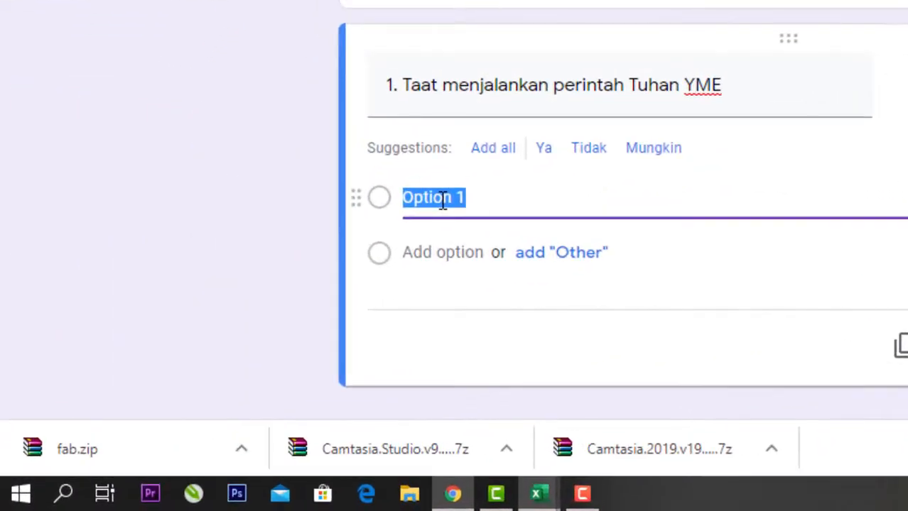
type("Ya")
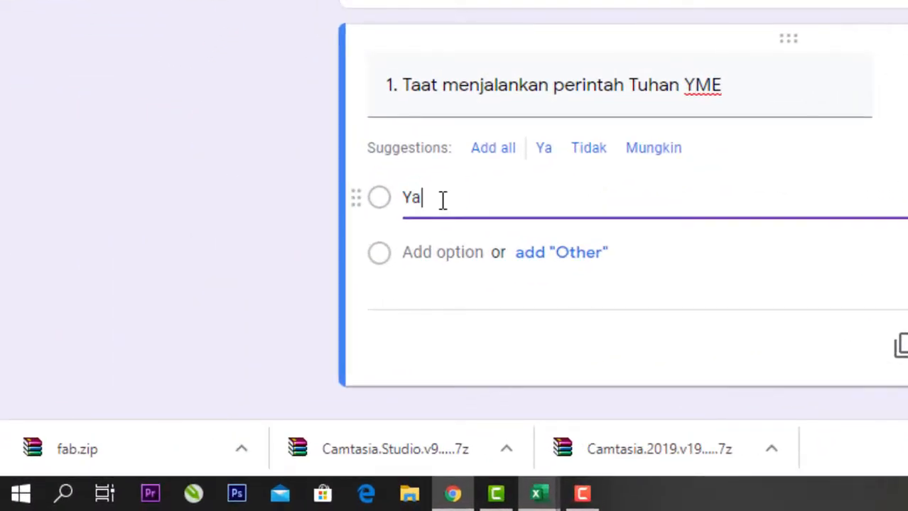
left_click(444, 250)
type("Tidak")
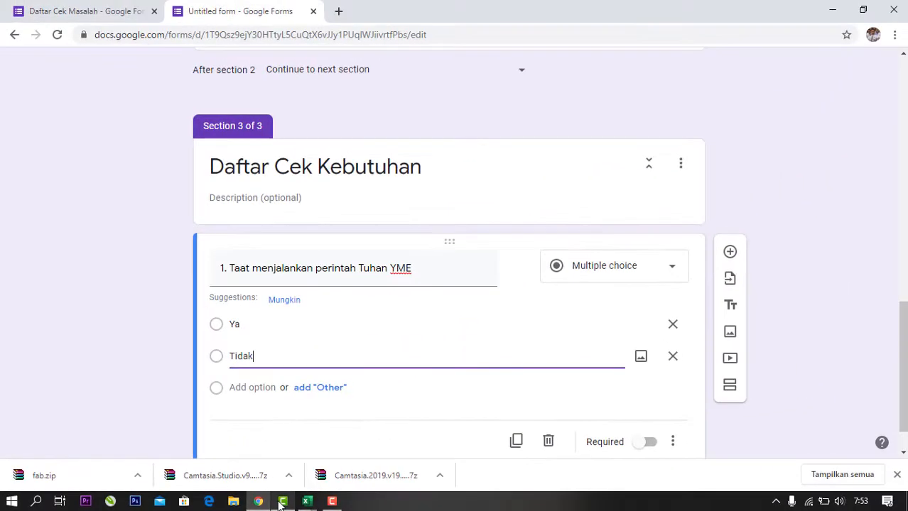
mouse_move(480, 499)
mouse_move(304, 498)
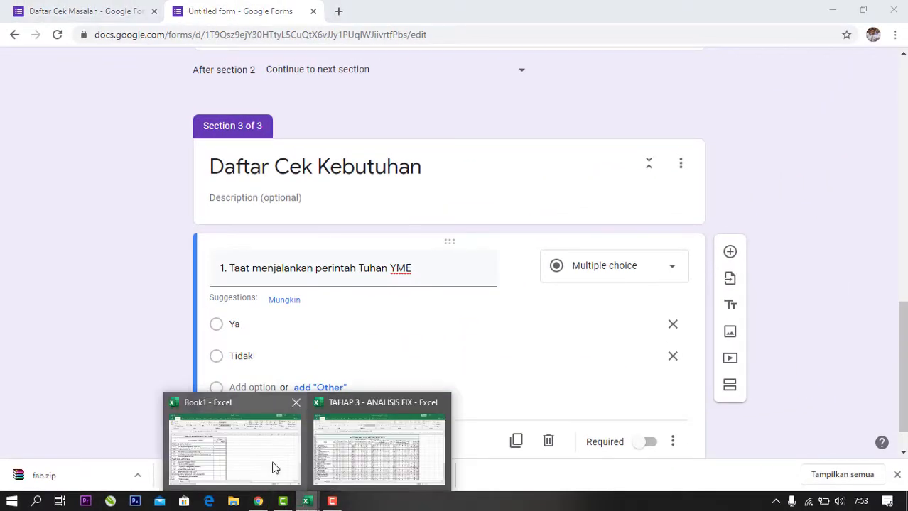
left_click(273, 463)
scroll(218, 396, "down", 5)
scroll(219, 395, "down", 4)
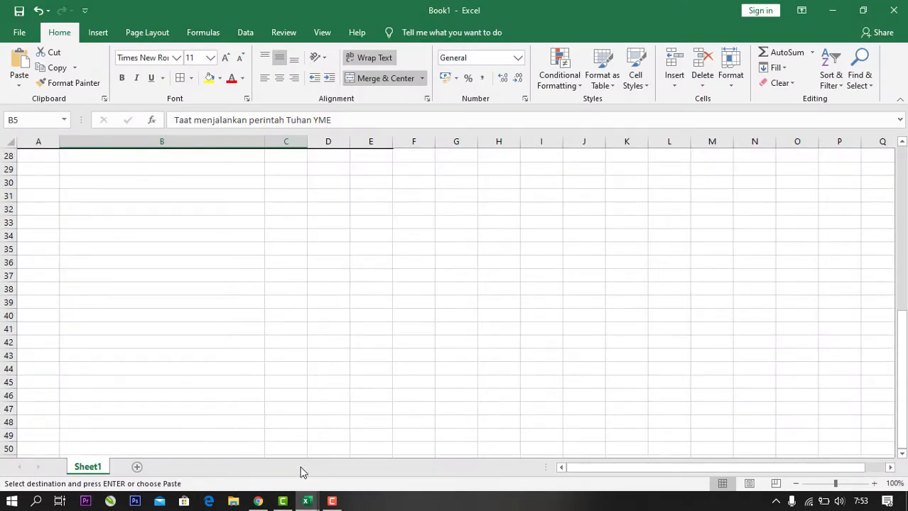
left_click(332, 501)
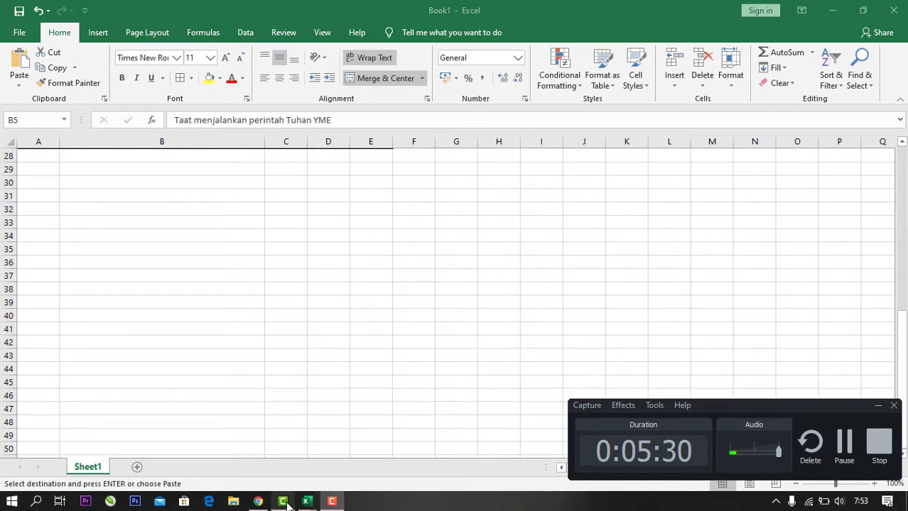
Switch back to Chrome and review the identity fields and numbered Ya/Tidak questions in the existing Daftar Cek Masalah form
left_click(258, 501)
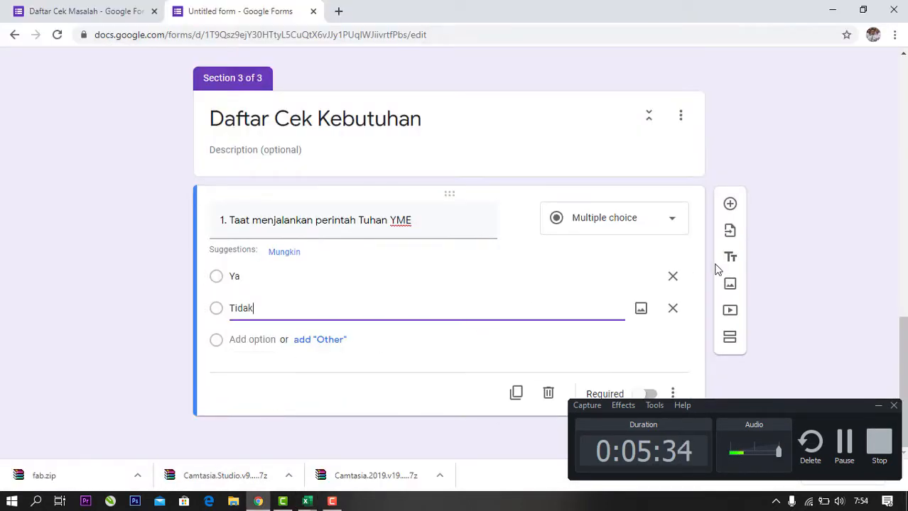
left_click(77, 8)
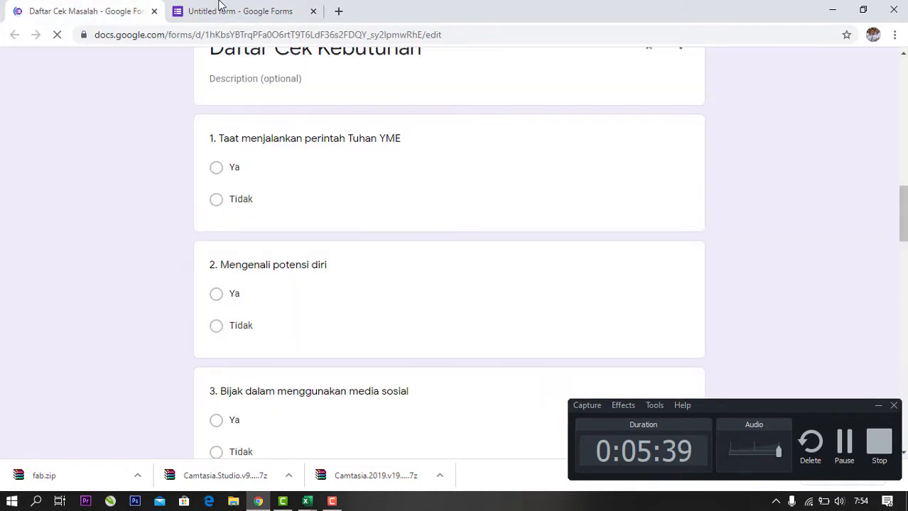
left_click(220, 8)
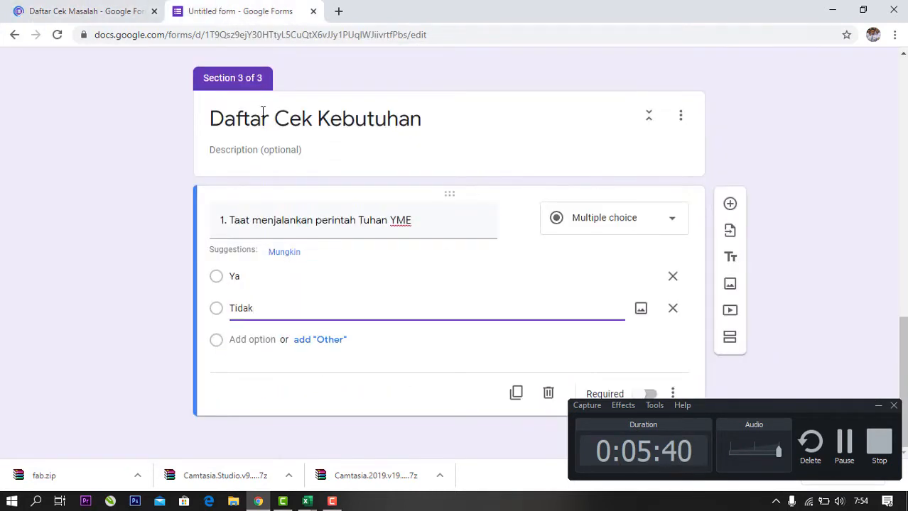
left_click(60, 7)
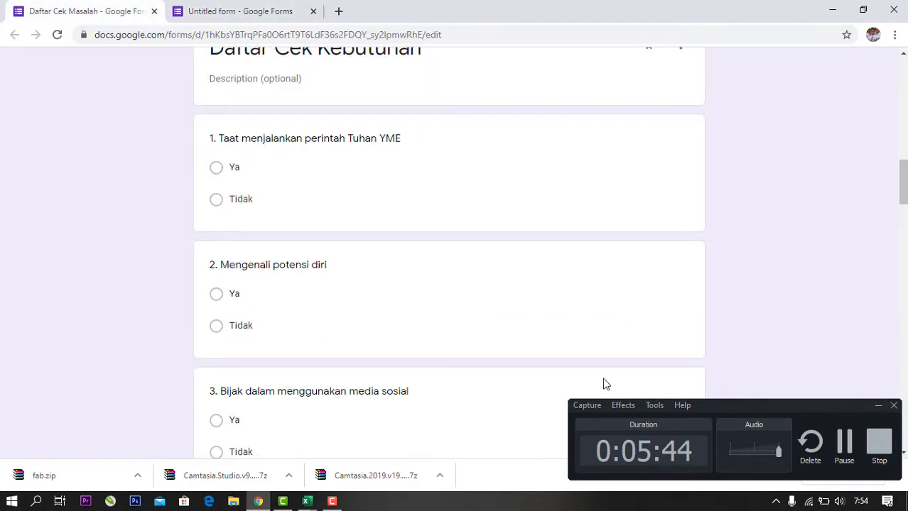
left_click(877, 405)
scroll(764, 296, "down", 1)
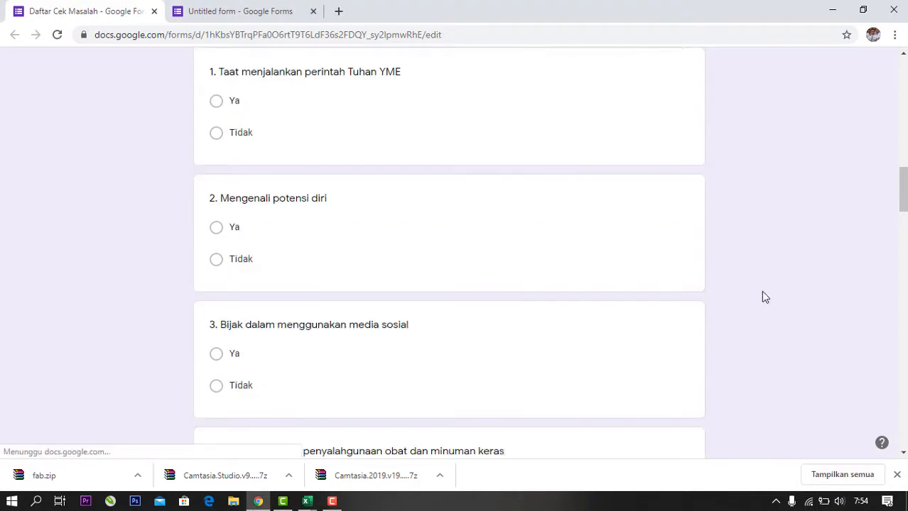
scroll(764, 297, "down", 5)
scroll(567, 344, "down", 5)
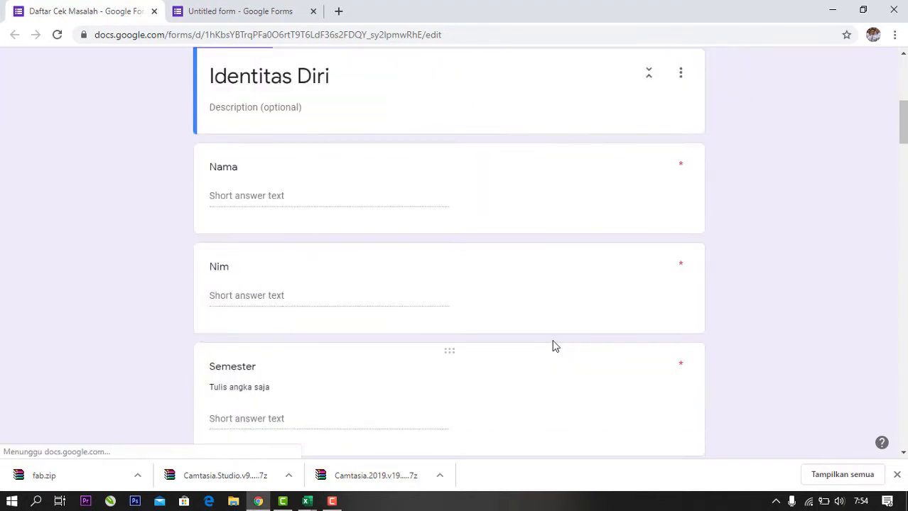
scroll(456, 314, "down", 4)
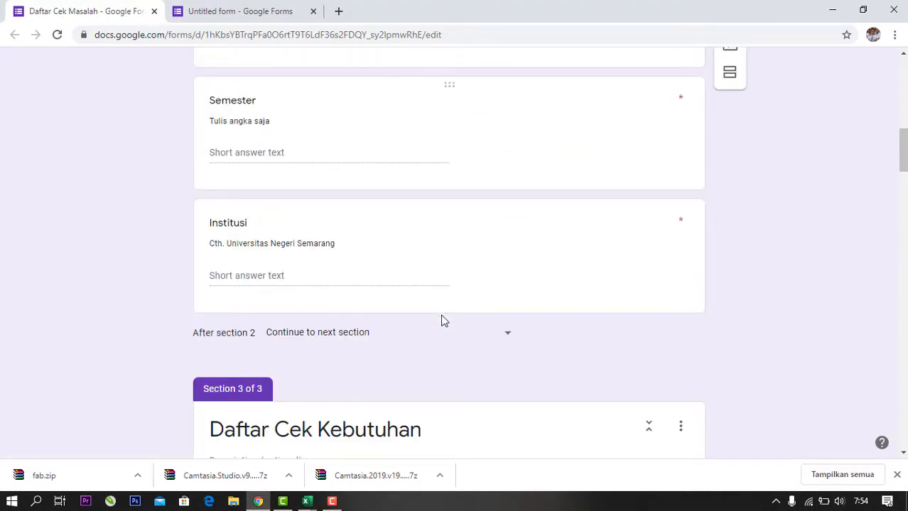
scroll(442, 321, "down", 5)
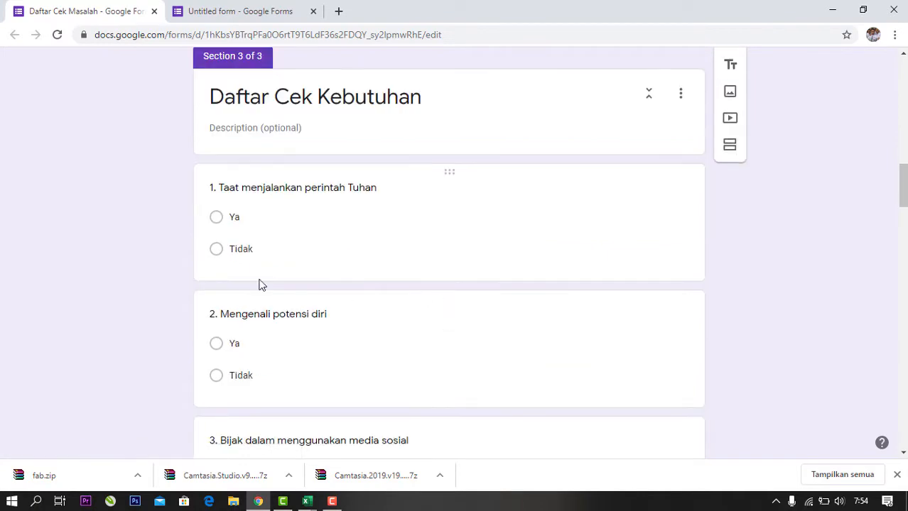
scroll(259, 285, "down", 20)
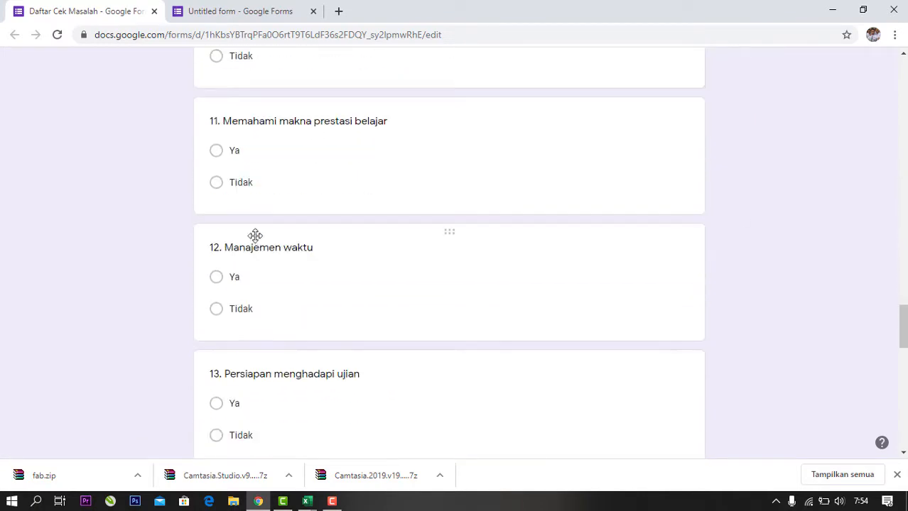
scroll(255, 235, "down", 13)
scroll(249, 304, "up", 13)
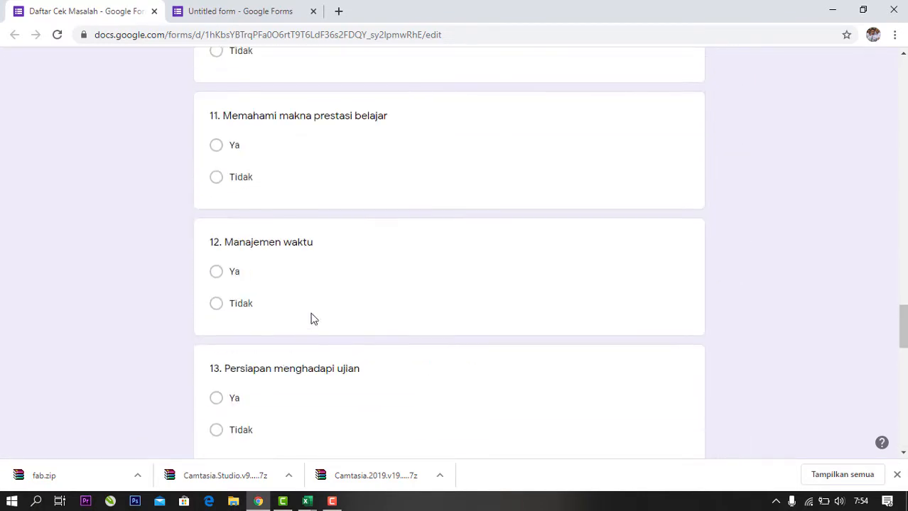
scroll(311, 319, "up", 20)
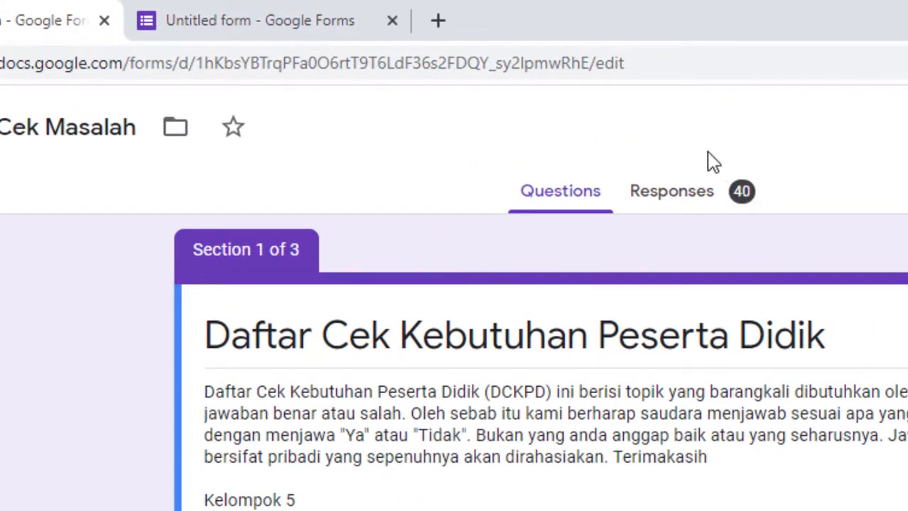
Open the responses of the Daftar Cek Masalah form and look through the summary of the Identitas Diri section
left_click(669, 198)
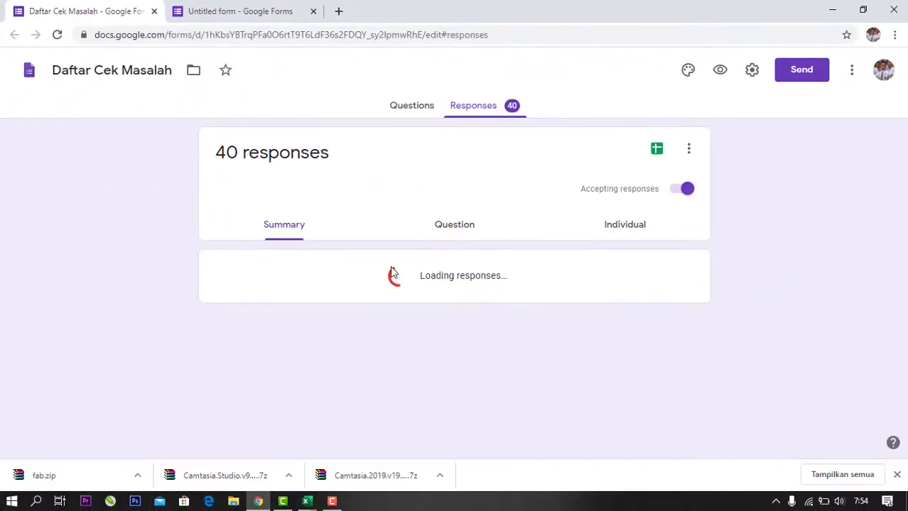
scroll(370, 277, "down", 1)
scroll(342, 331, "down", 3)
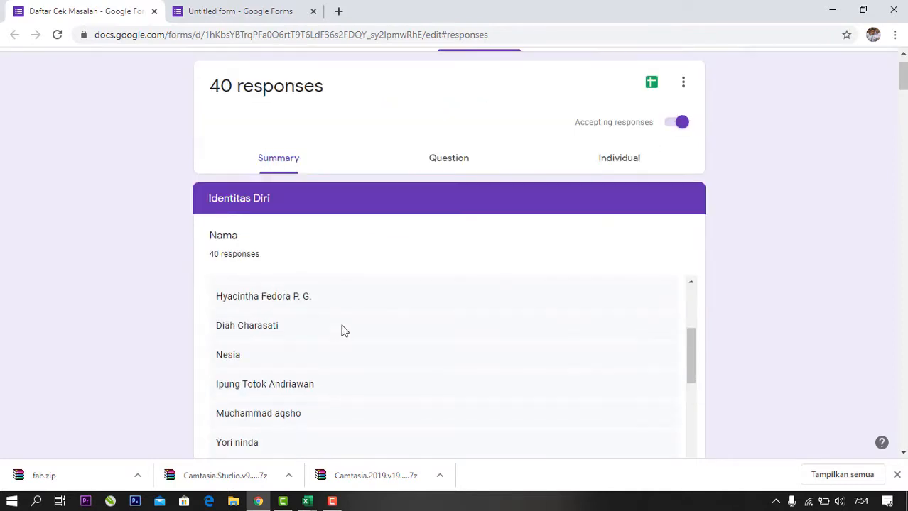
scroll(336, 352, "up", 4)
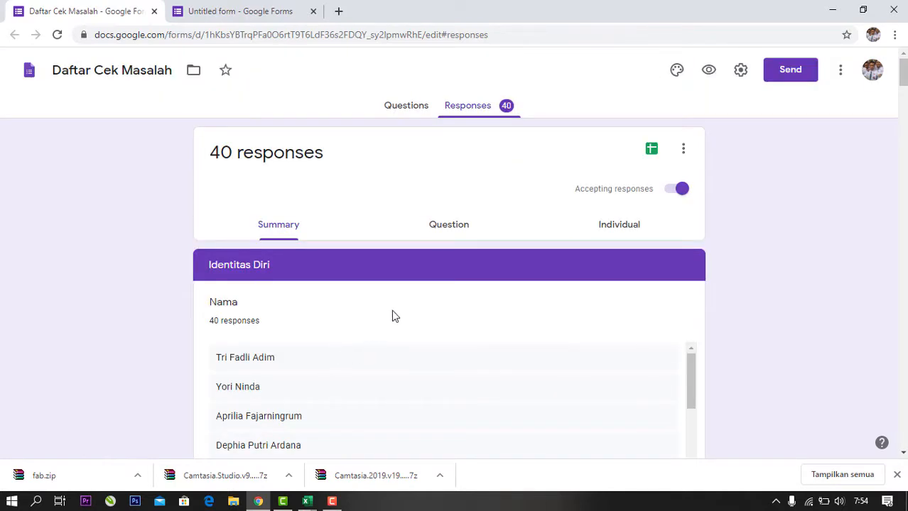
scroll(305, 383, "down", 3)
scroll(294, 377, "up", 3)
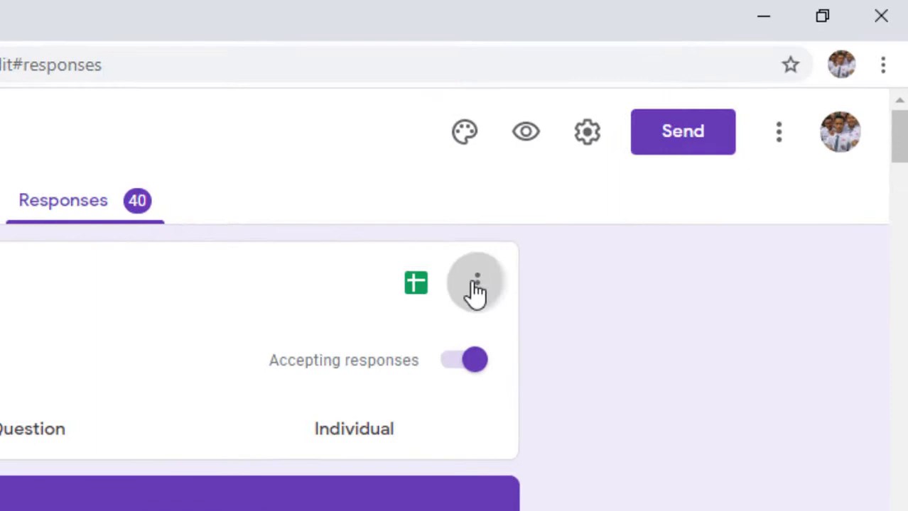
Display the response management options that include downloading the responses as a .csv file
left_click(684, 149)
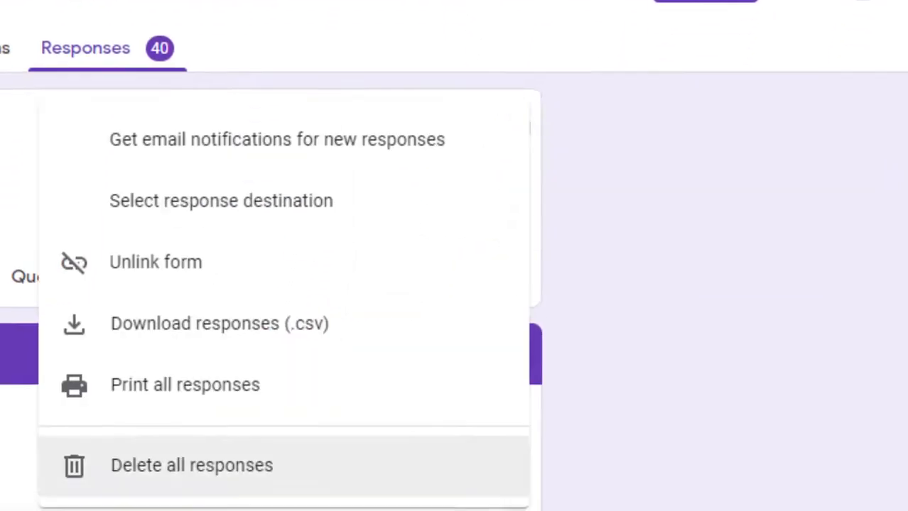
left_click(575, 169)
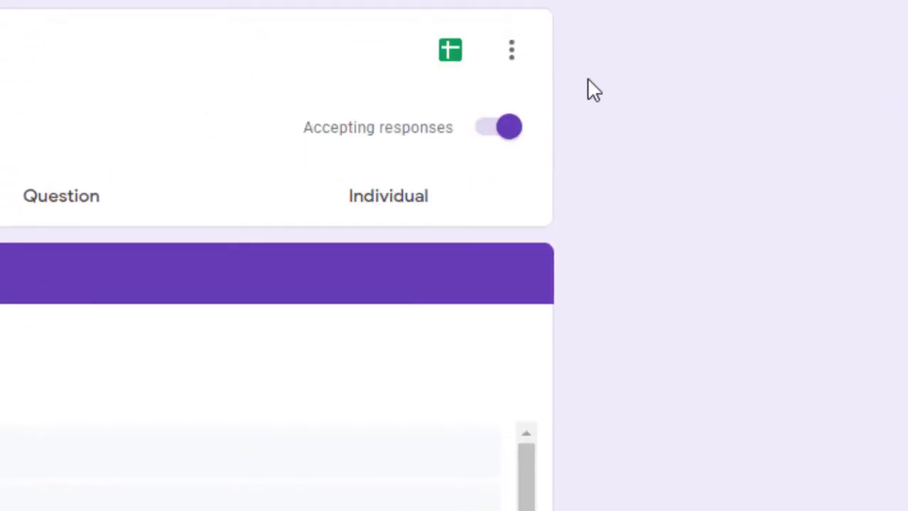
left_click(517, 49)
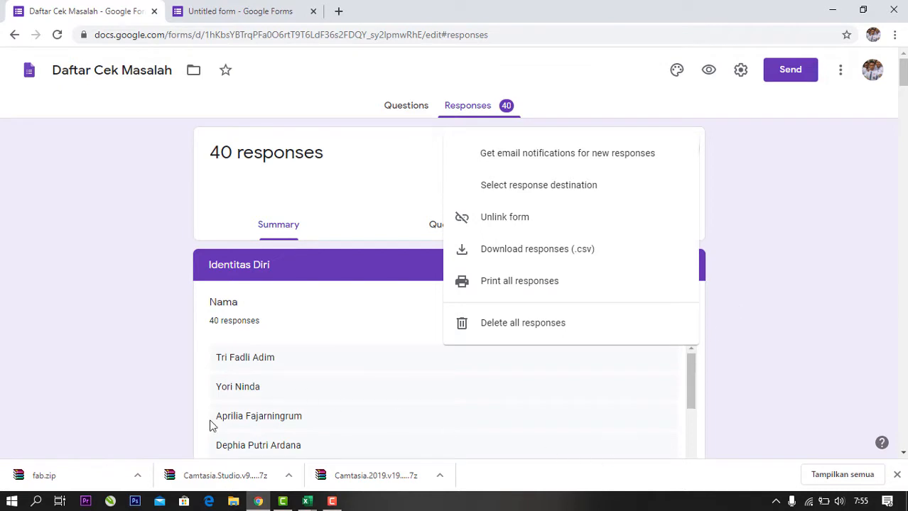
Minimize Chrome and Excel and open the MENTAHAN folder on the desktop
left_click(832, 10)
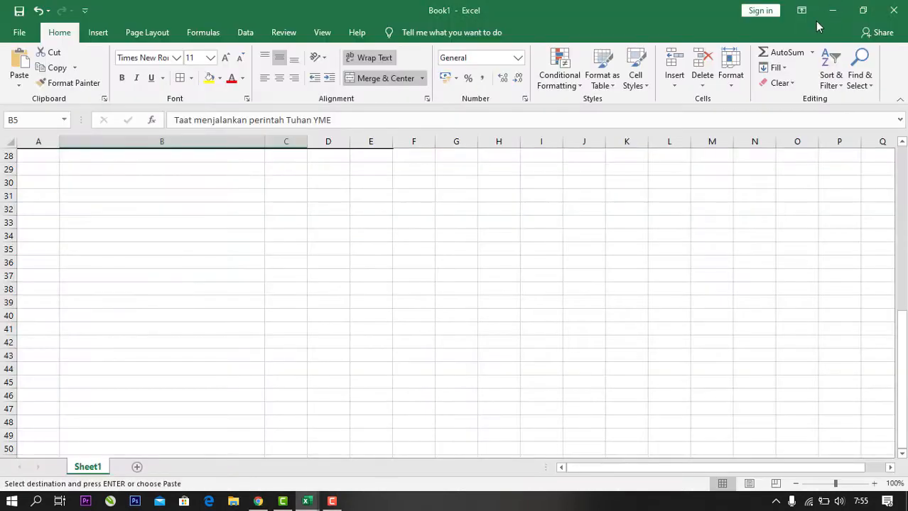
left_click(832, 10)
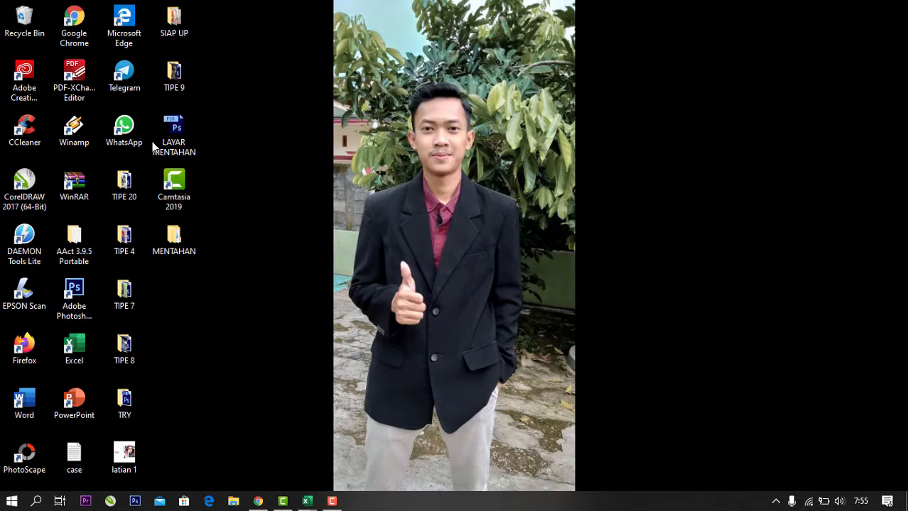
left_click(162, 237)
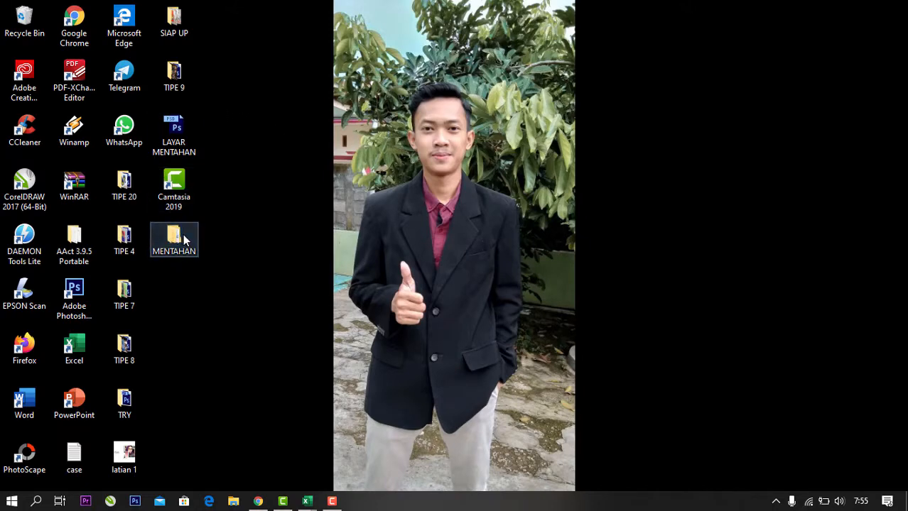
double_click(183, 241)
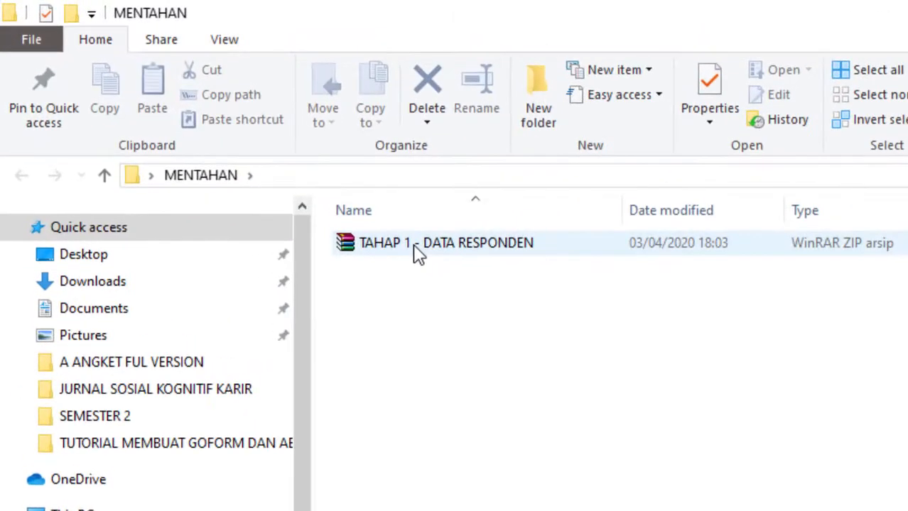
Open the "TAHAP 1 - DATA RESPONDEN" archive in WinRAR, dismiss the licence reminder, and open its Daftar Cek Masalah CSV file in Excel
left_click(419, 256)
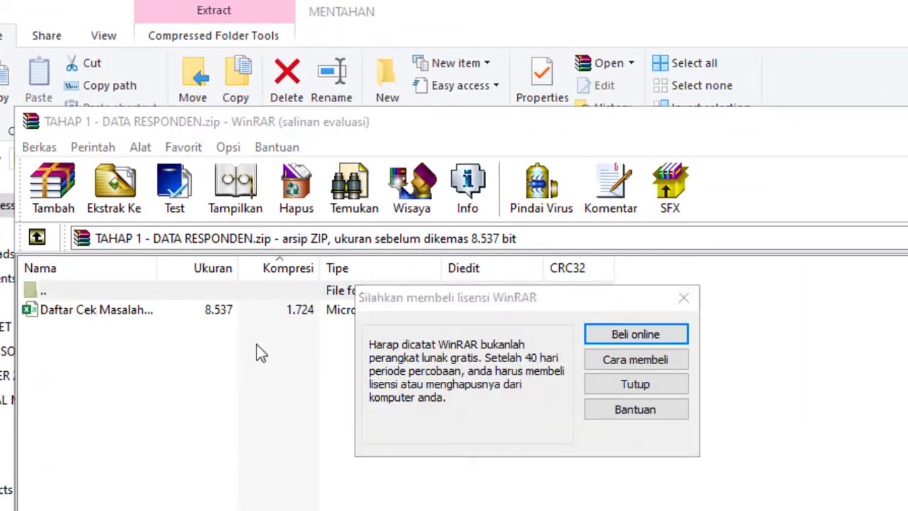
left_click(683, 297)
left_click(117, 314)
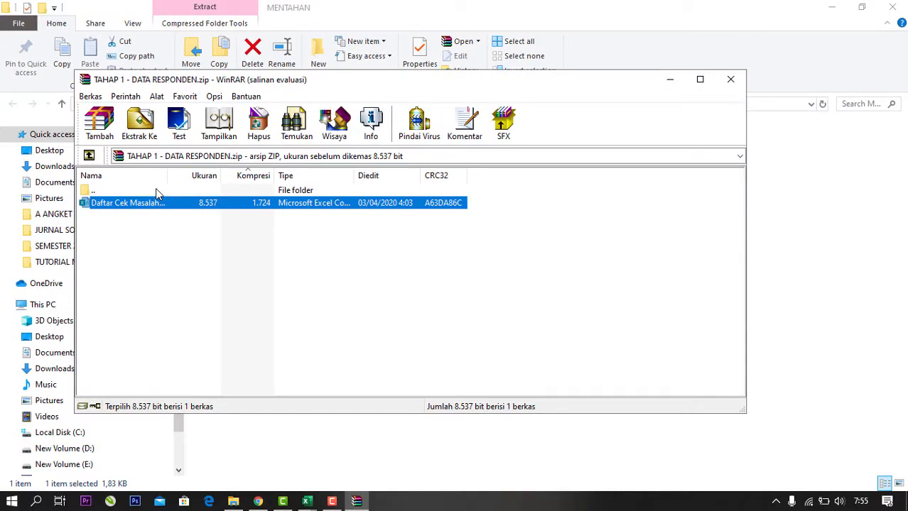
double_click(152, 203)
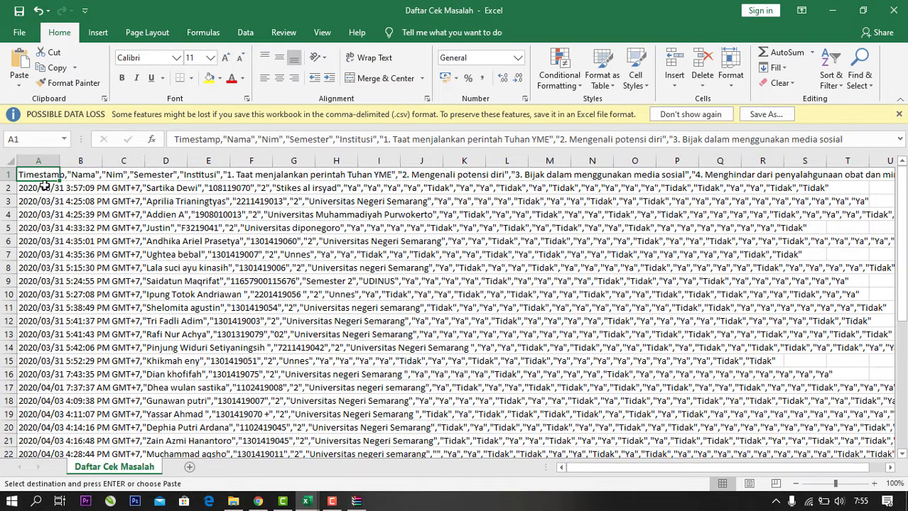
Select column A with the raw response data and start Text to Columns, proceeding to the delimiter settings
left_click(38, 161)
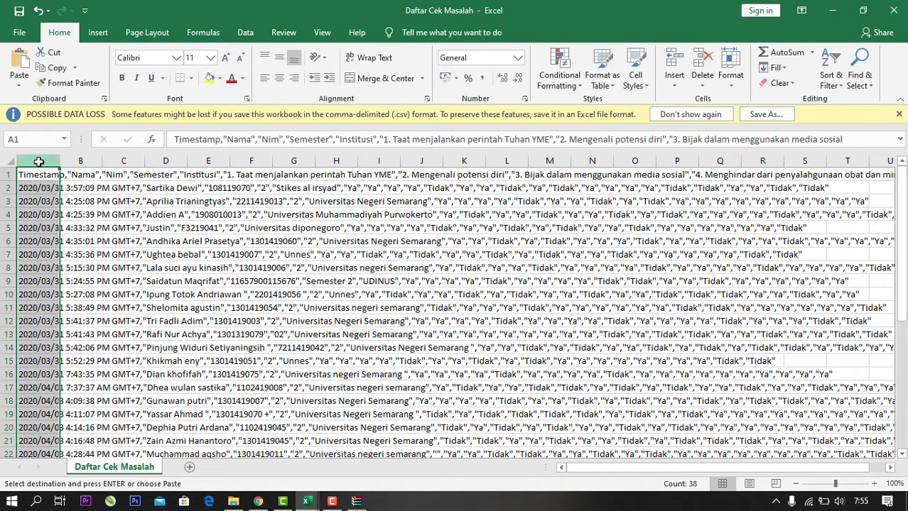
left_click(167, 237)
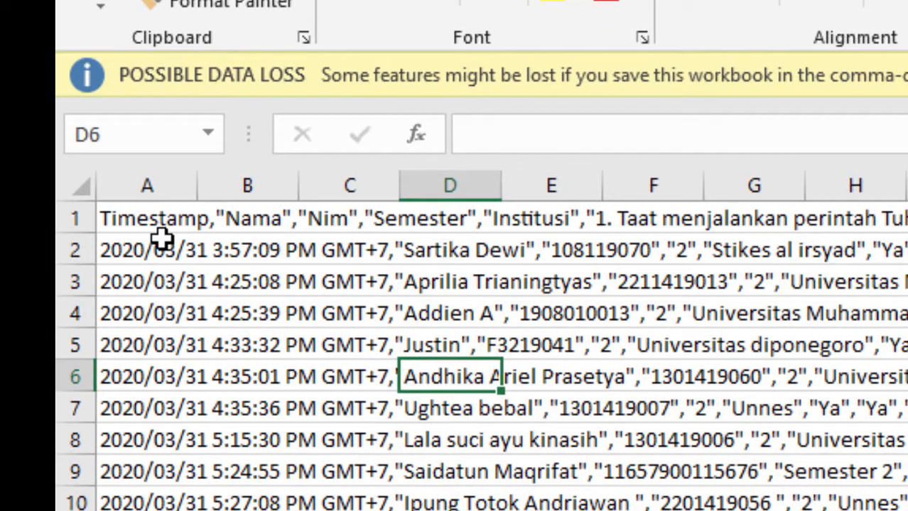
left_click(196, 216)
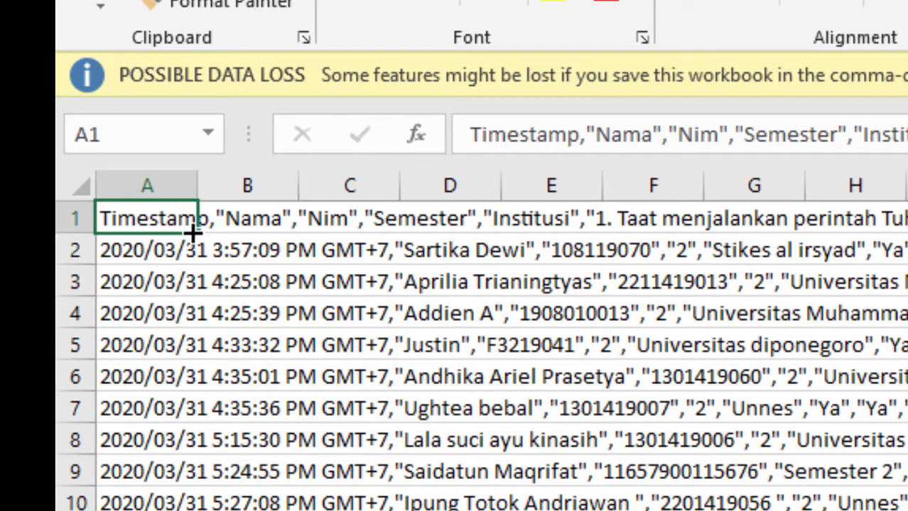
left_click(183, 242)
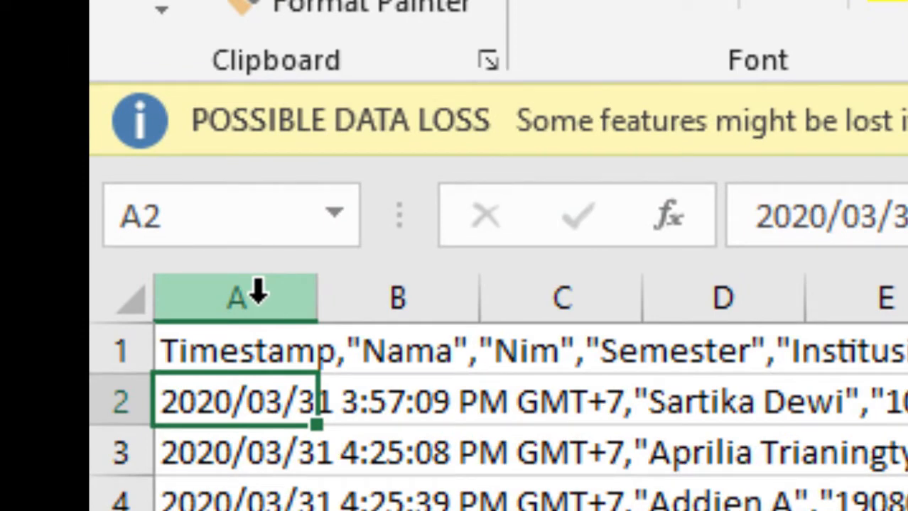
left_click(247, 297)
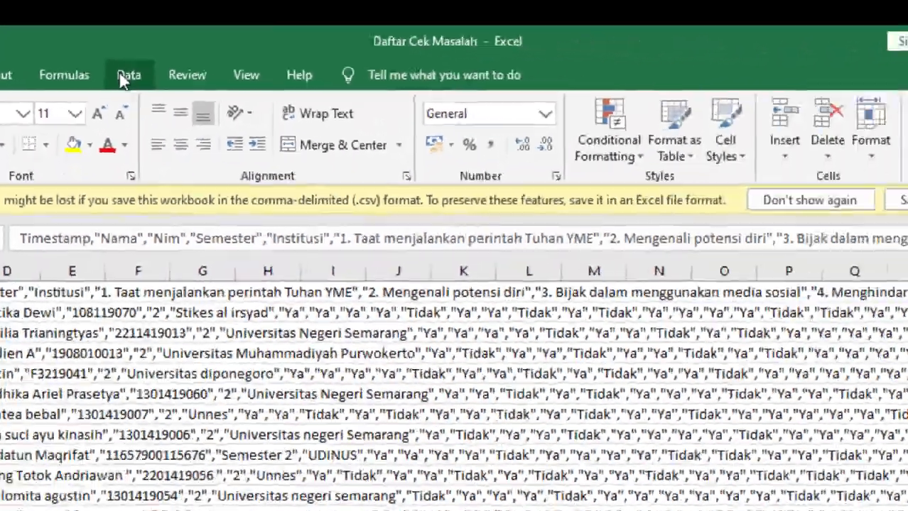
left_click(122, 79)
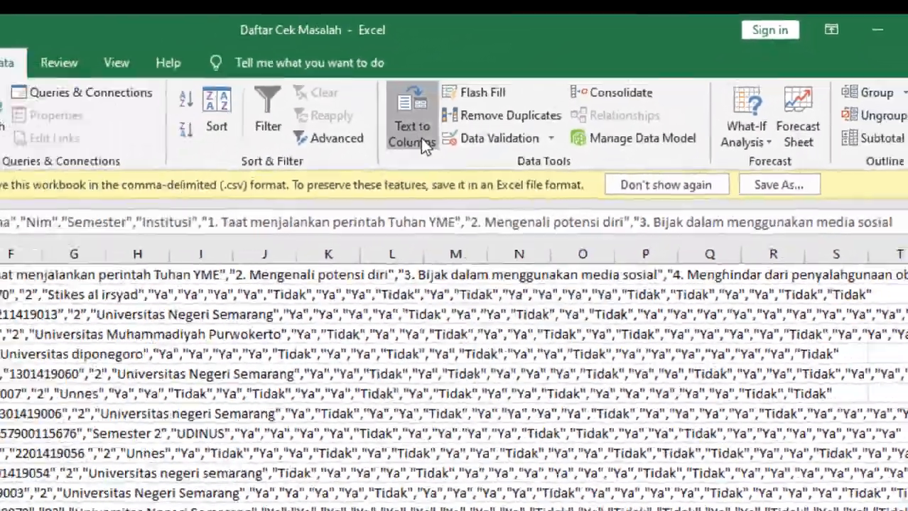
left_click(420, 137)
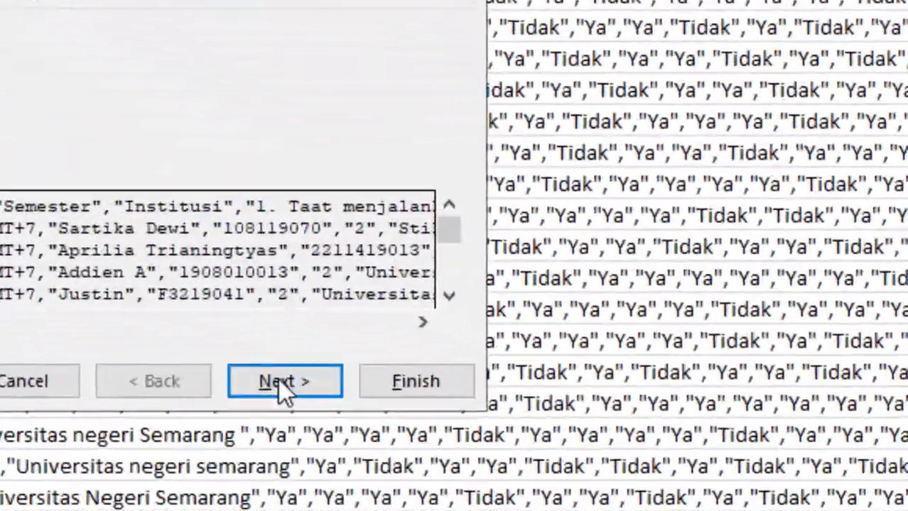
left_click(283, 383)
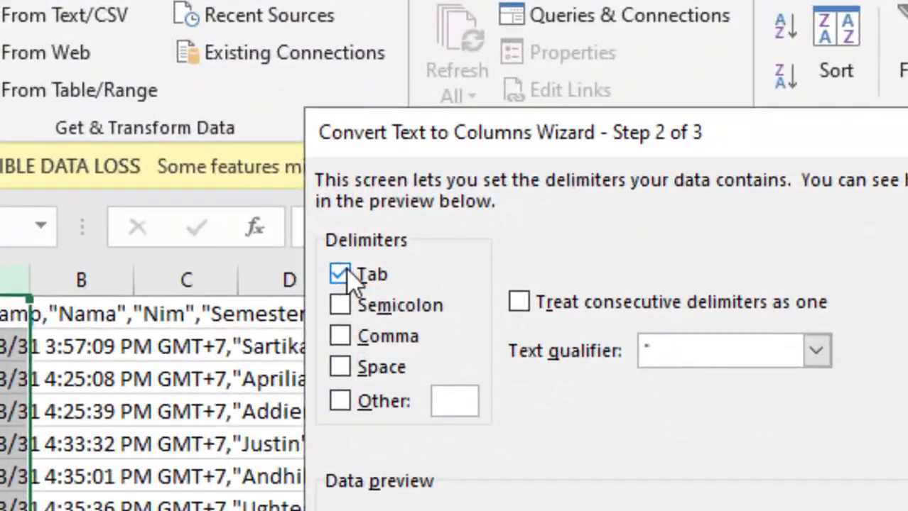
Set Comma as the delimiter and finish splitting the raw response data into separate columns
left_click(346, 273)
left_click(340, 278)
left_click(348, 339)
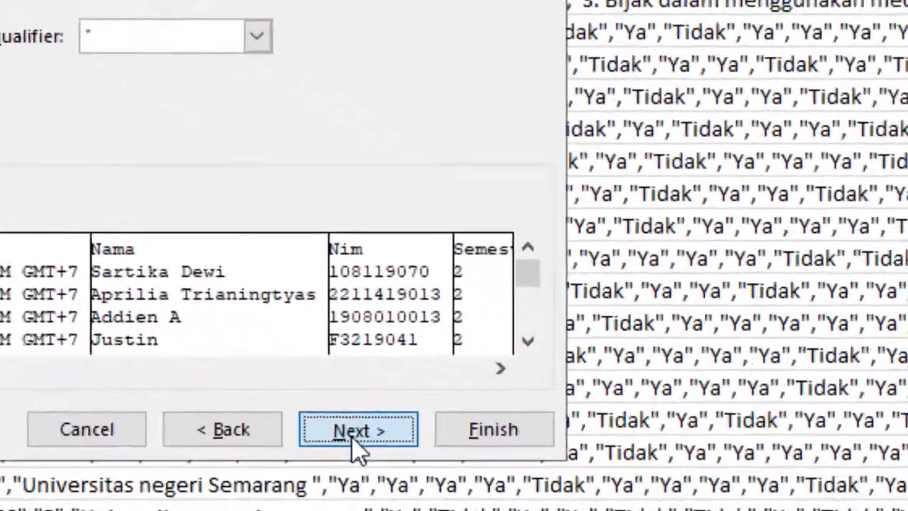
left_click(573, 464)
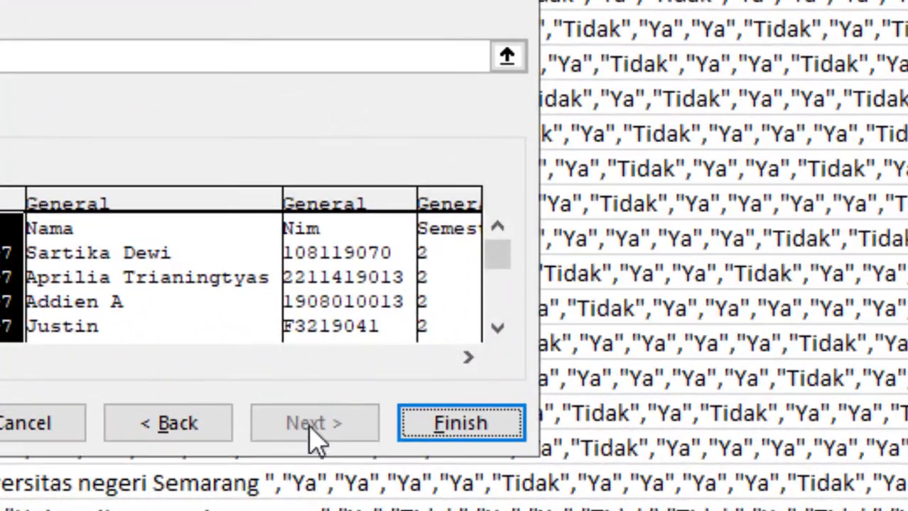
left_click(441, 426)
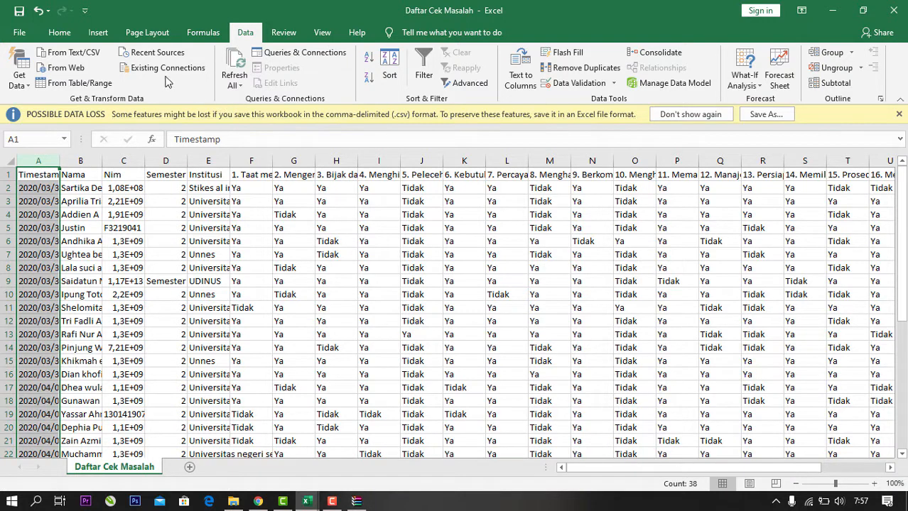
left_click(246, 250)
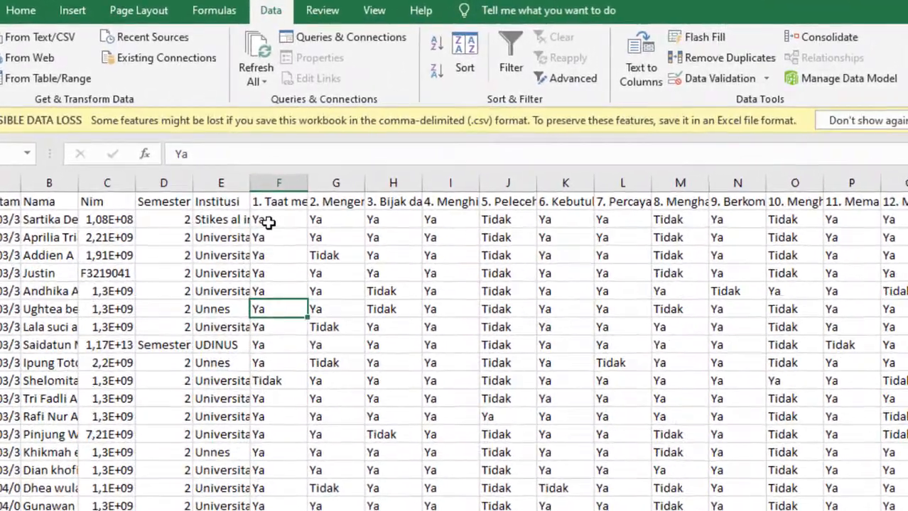
Replace every "YA" in the sheet with 1 using Find and Replace
left_click(238, 188)
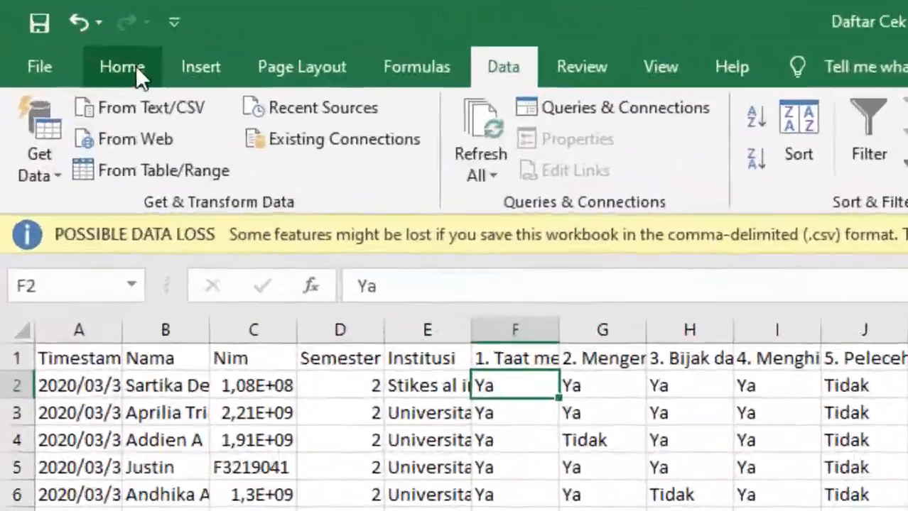
left_click(138, 68)
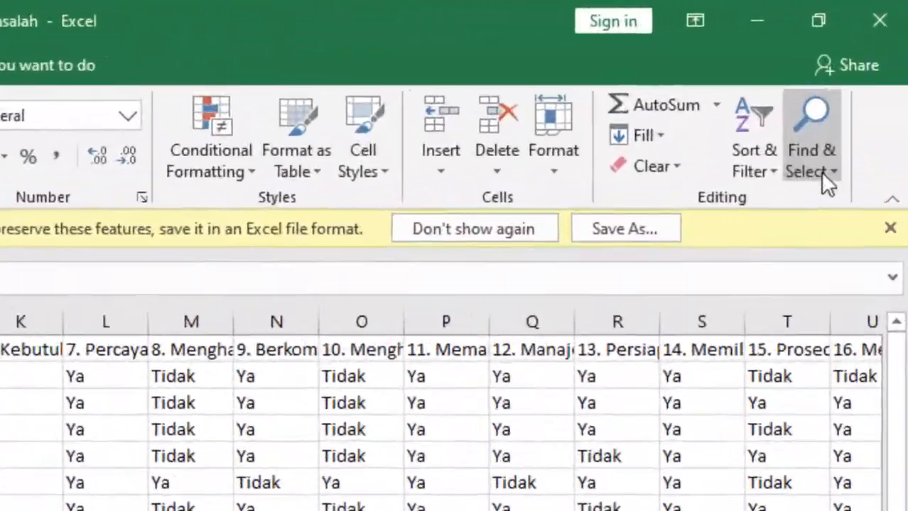
left_click(822, 176)
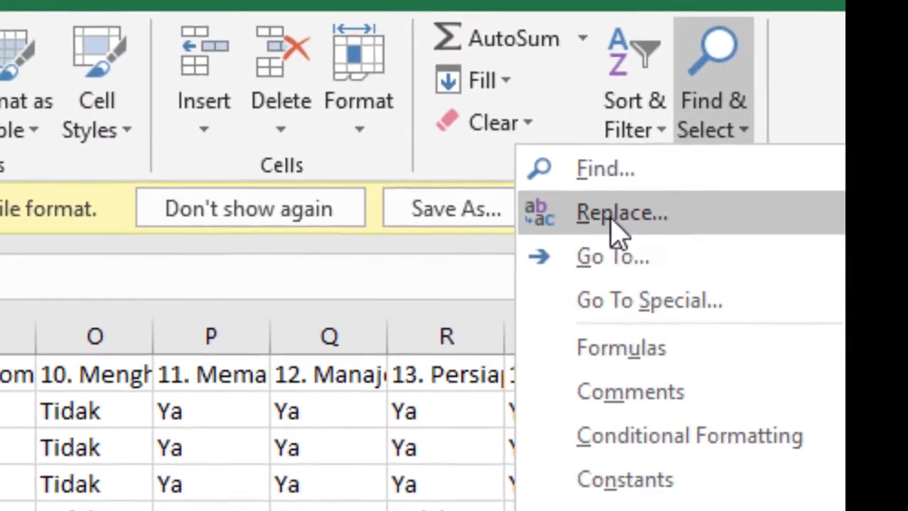
left_click(593, 227)
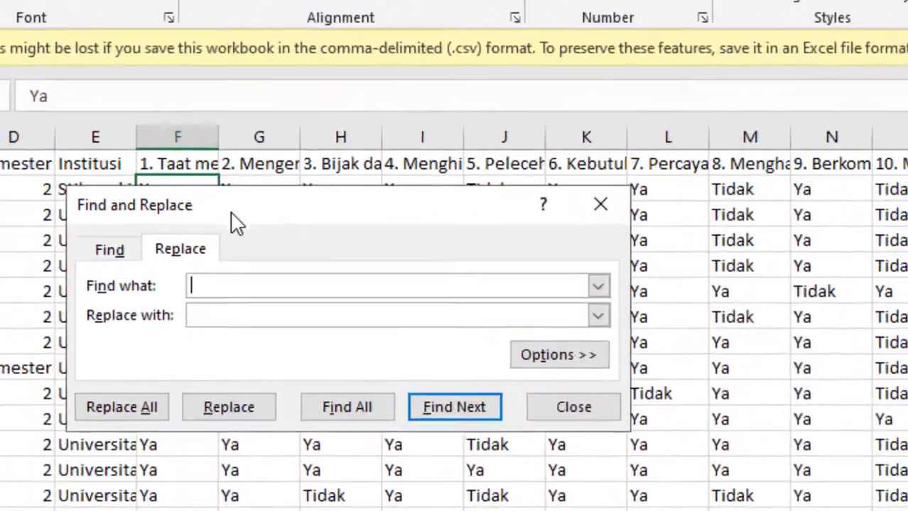
left_click_drag(271, 200, 449, 189)
type("YA")
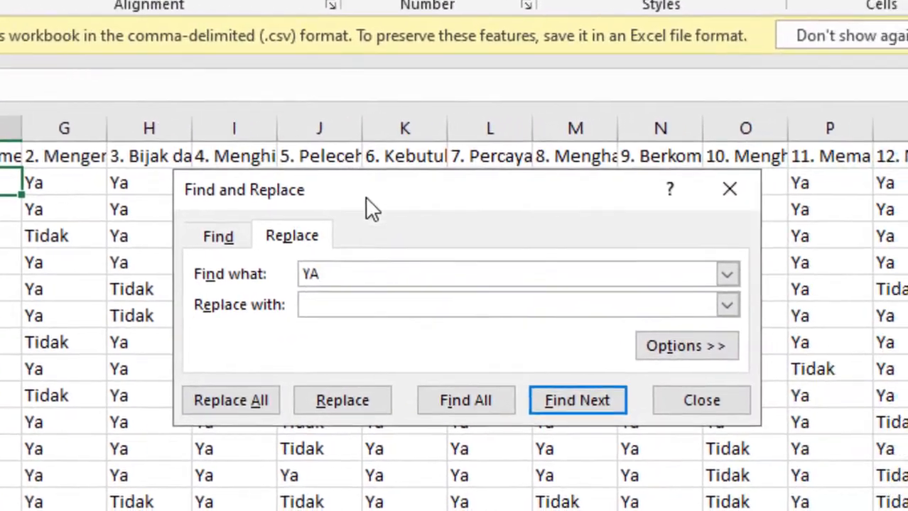
left_click(542, 314)
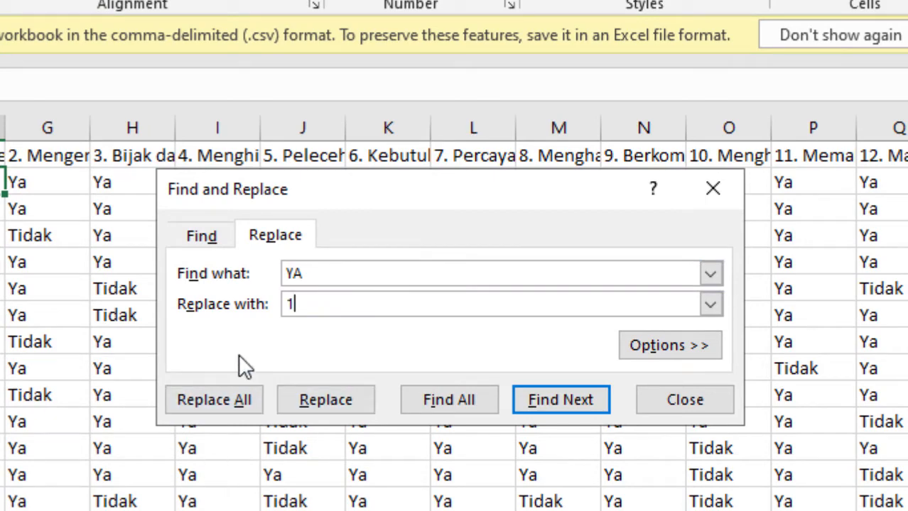
left_click(233, 403)
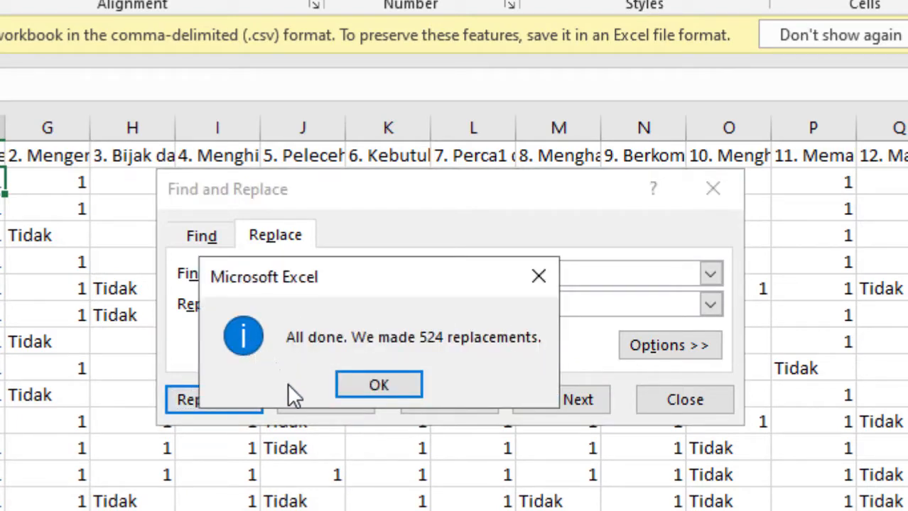
left_click(399, 384)
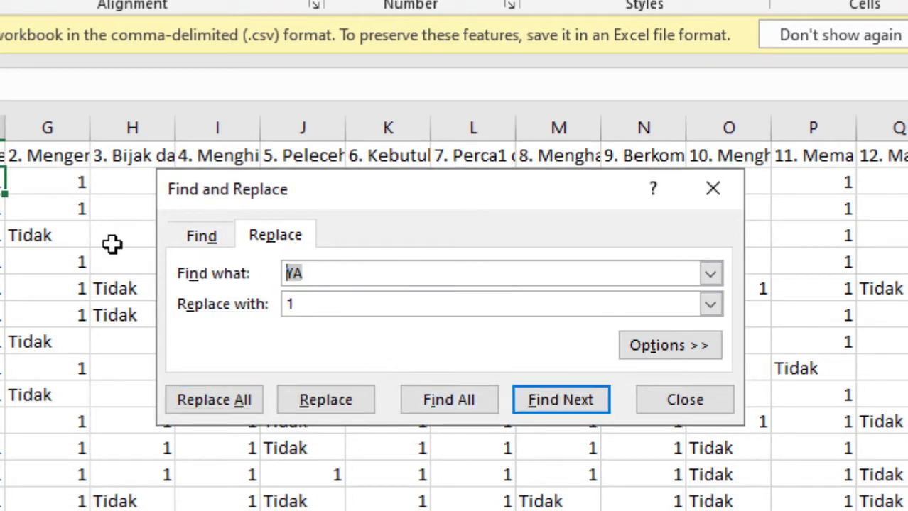
Replace every "TIDAK" in the sheet with 0 and close Find and Replace
type("TIDAK")
key("BackSpace")
key("BackSpace")
type("DAK")
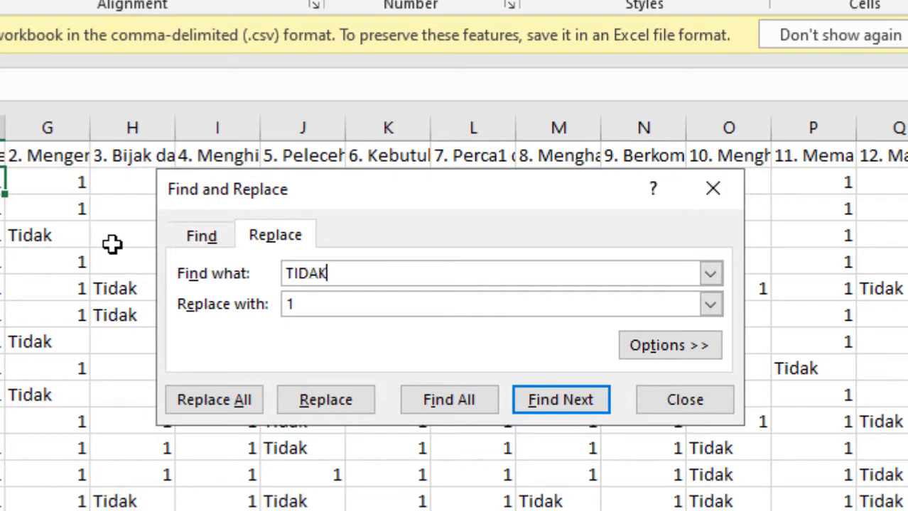
double_click(344, 302)
type("9")
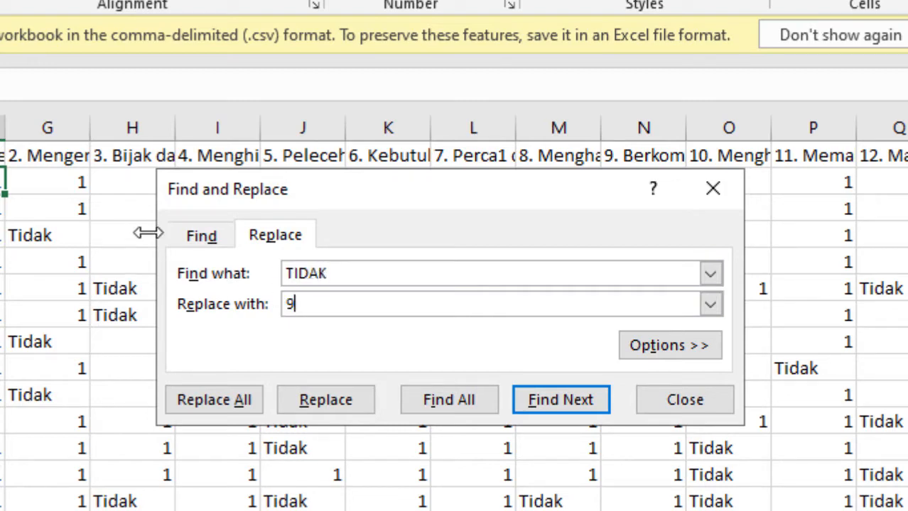
left_click(249, 405)
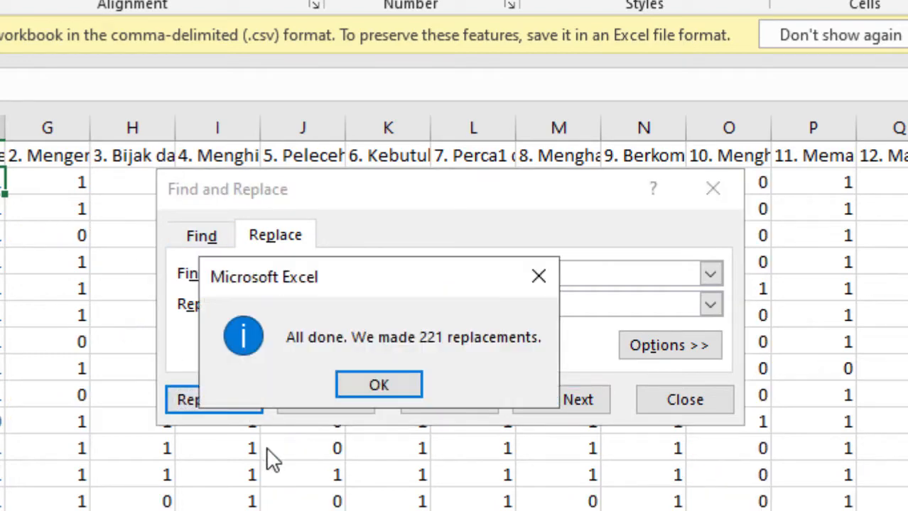
left_click(378, 387)
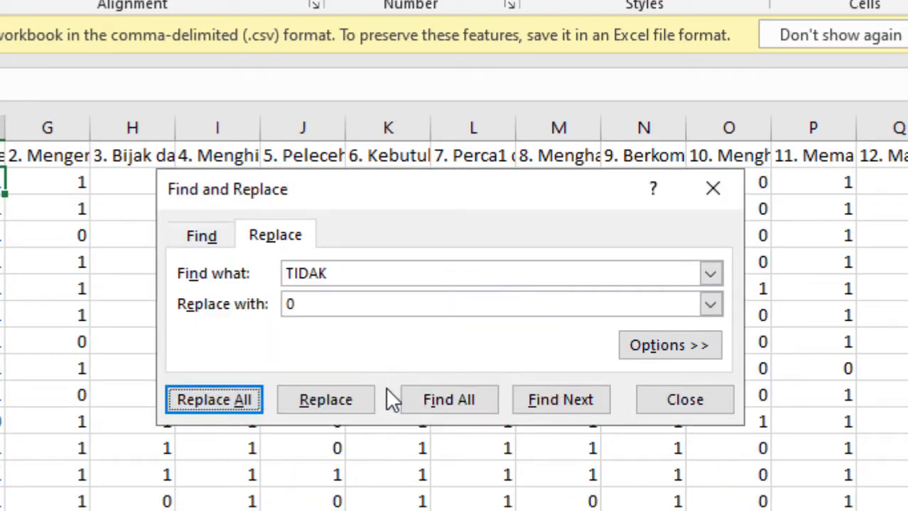
left_click(658, 402)
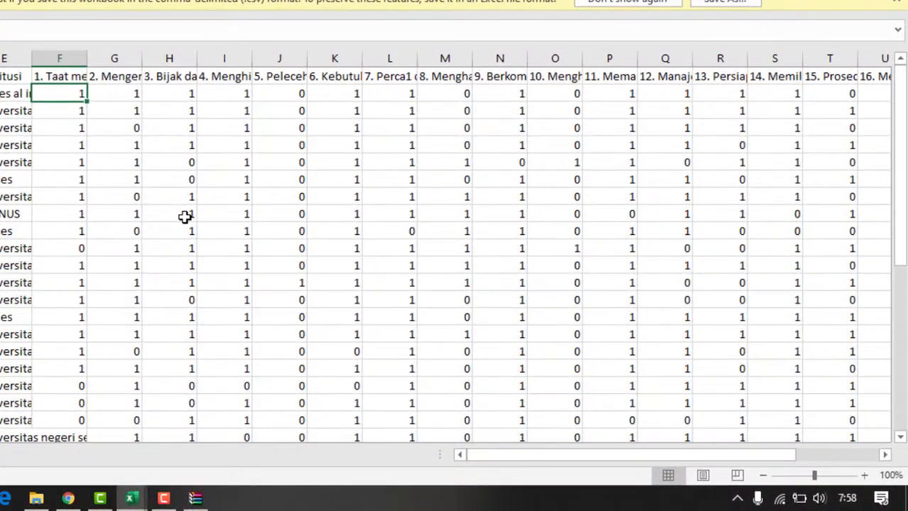
Clear the Nim column and delete it from the sheet
left_click(71, 163)
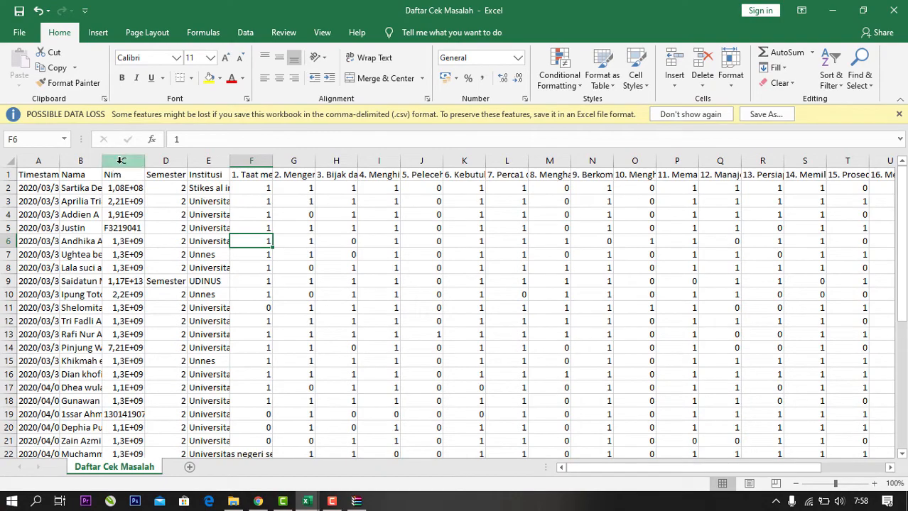
left_click(121, 162)
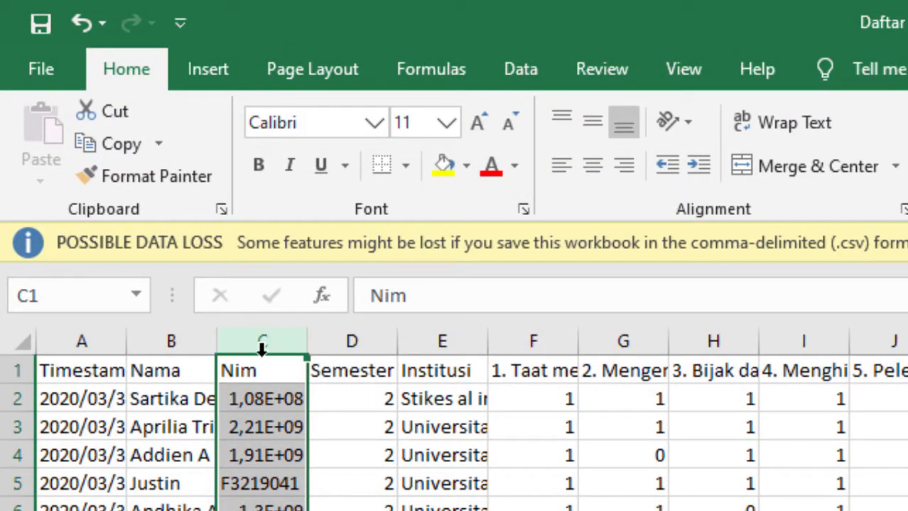
key("Delete")
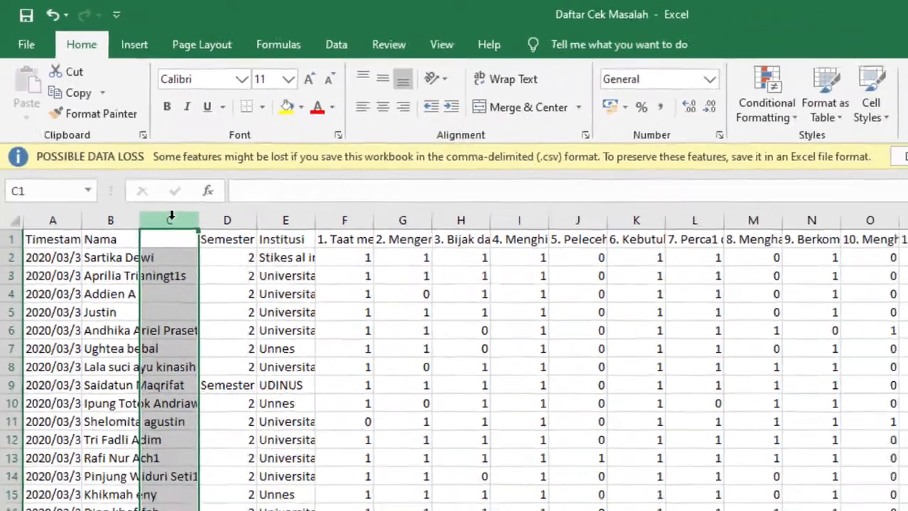
right_click(265, 334)
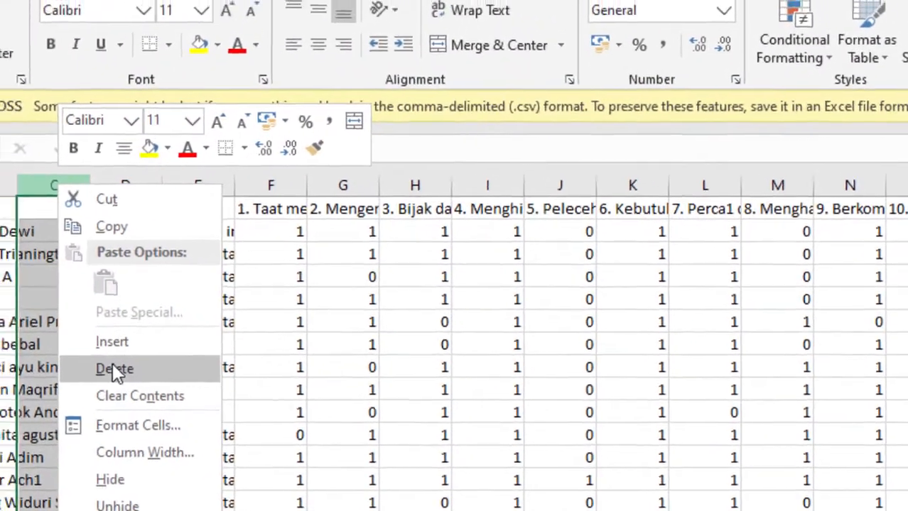
left_click(102, 360)
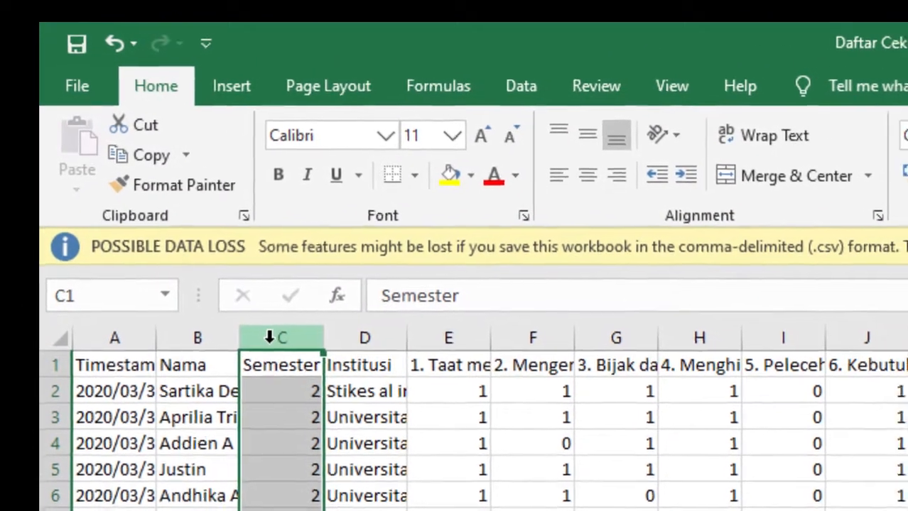
Delete the Semester and Institusi columns so the question columns directly follow Nama
right_click(274, 345)
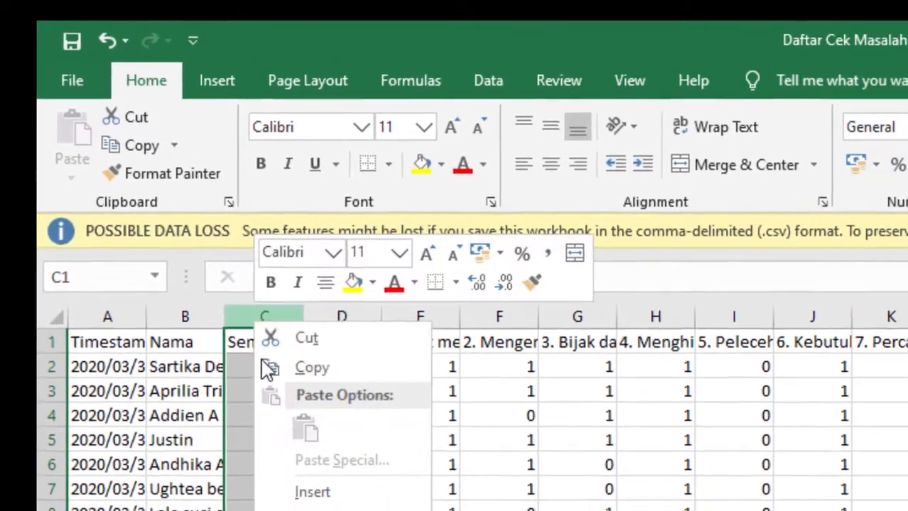
left_click(270, 309)
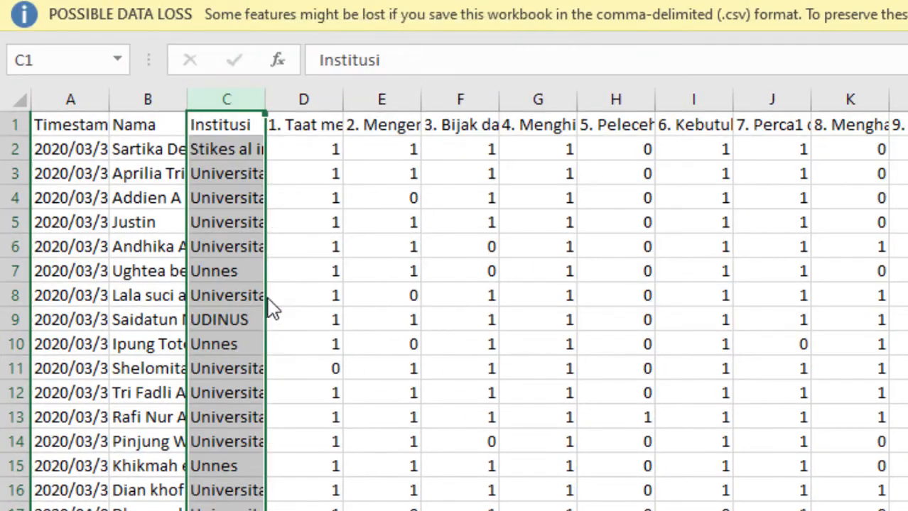
right_click(221, 98)
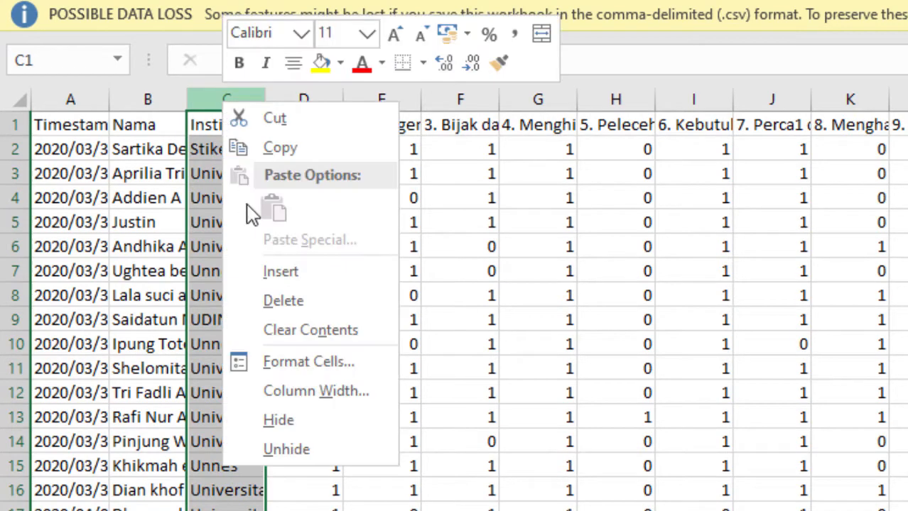
left_click(277, 305)
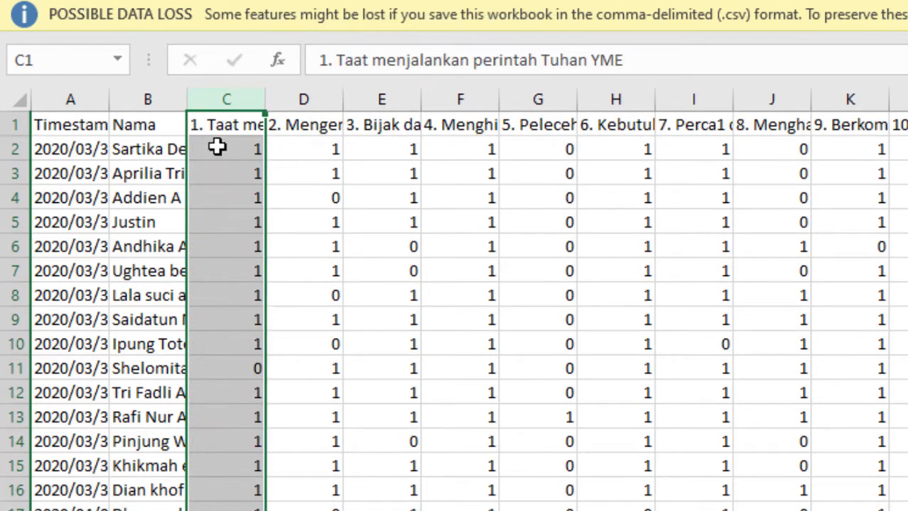
Clear the Timestamp data from column A and enter "No" as the header in A1
left_click(74, 126)
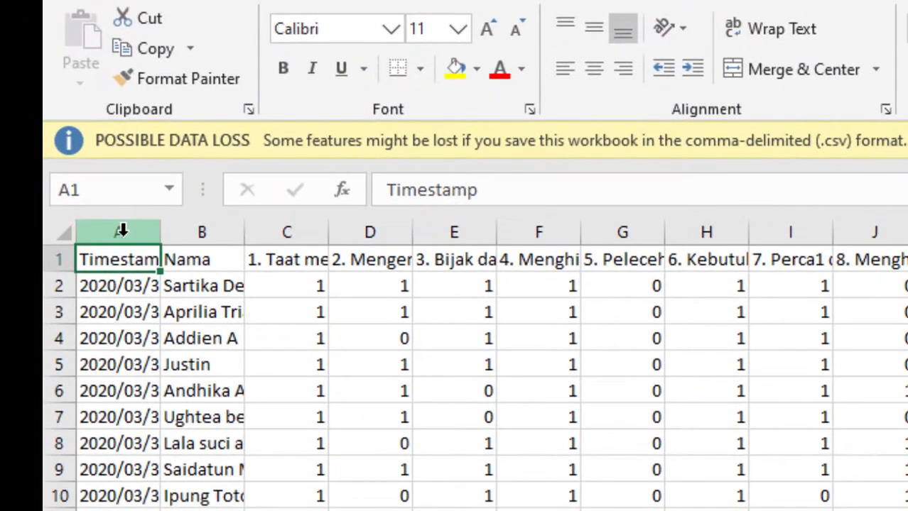
left_click(123, 230)
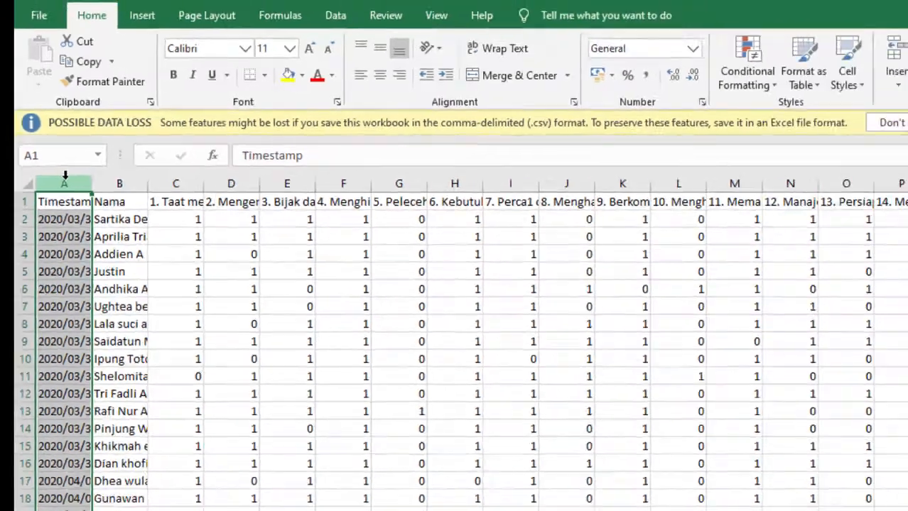
key("Delete")
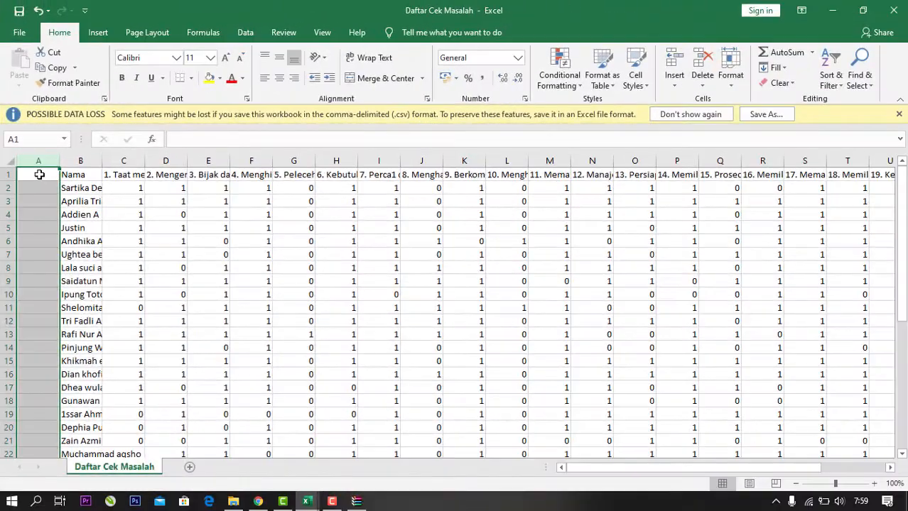
left_click(39, 174)
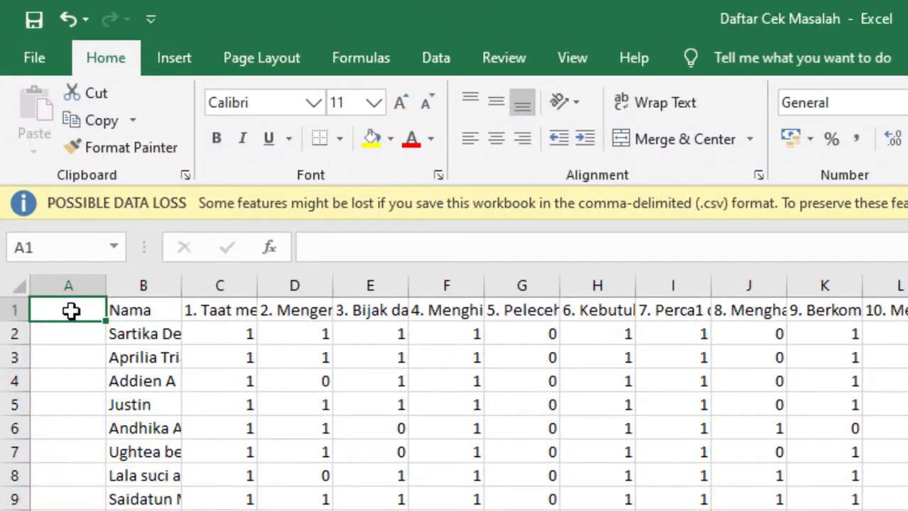
type("No")
key("Return")
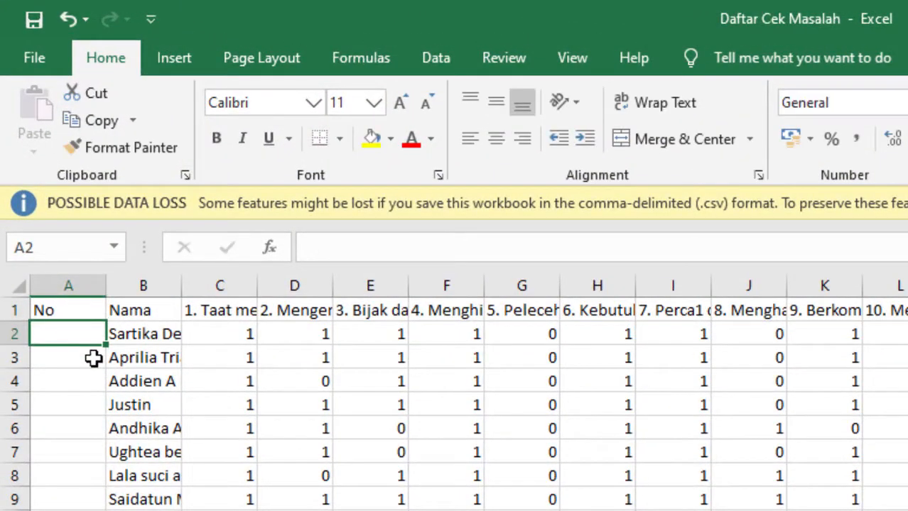
Widen the Nama column until the respondents' full names fit
left_click(158, 348)
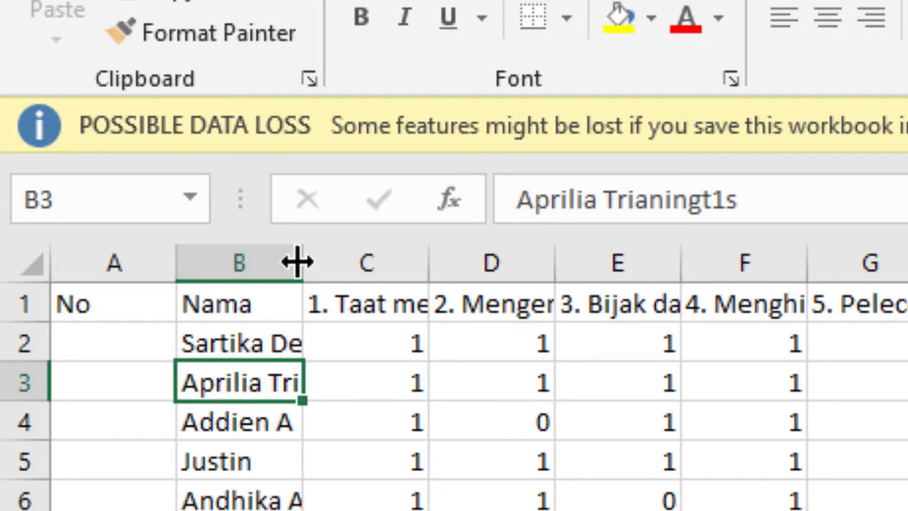
left_click_drag(297, 262, 463, 253)
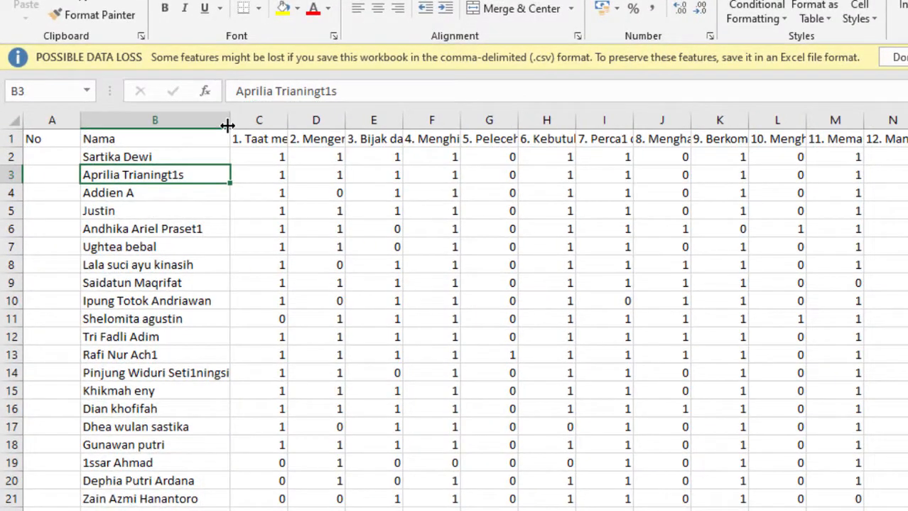
left_click_drag(227, 125, 251, 131)
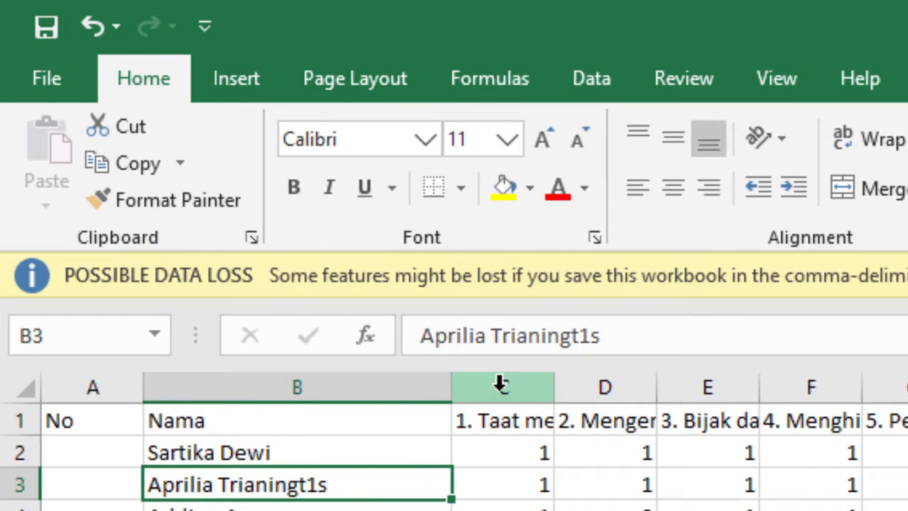
Insert an empty column between the Nama column and the first question column
right_click(500, 384)
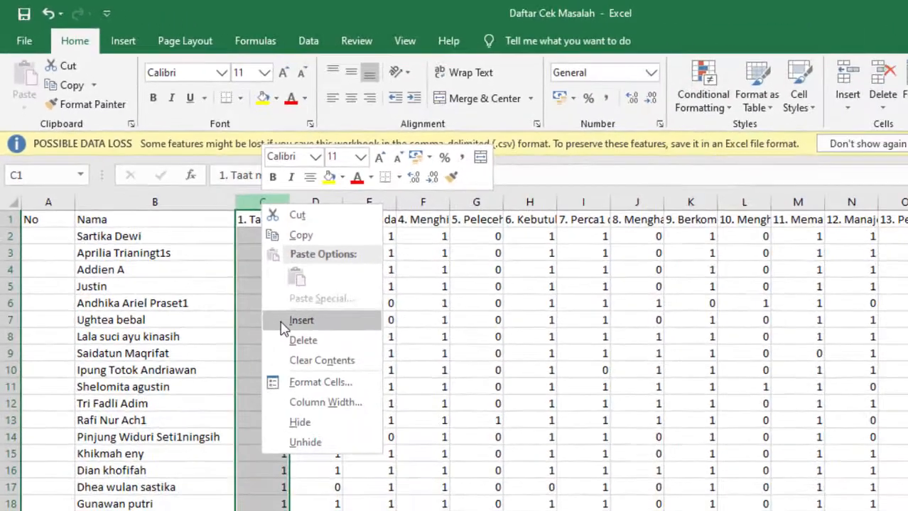
key("Escape")
key("ctrl+plus")
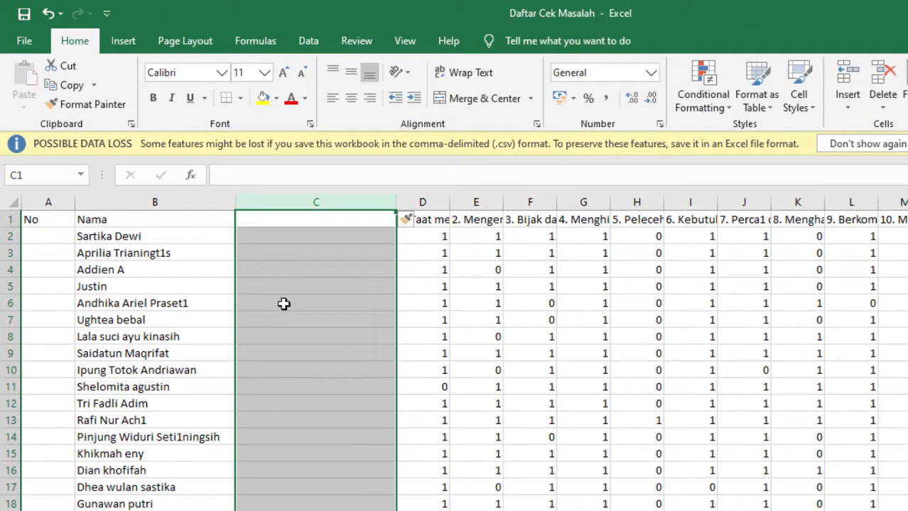
left_click(288, 258)
left_click(283, 222)
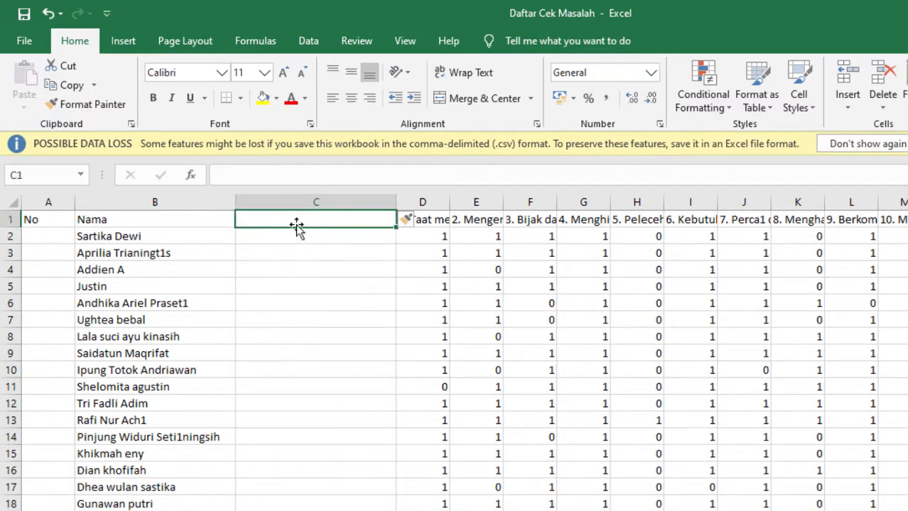
Narrow the empty column C and enter "JK" as its header in C1
left_click_drag(391, 204, 304, 210)
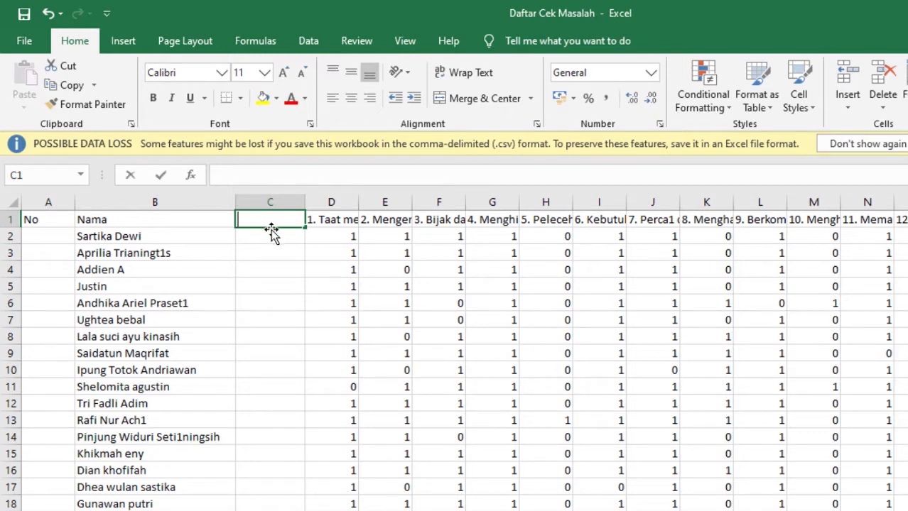
type("JK")
left_click(284, 245)
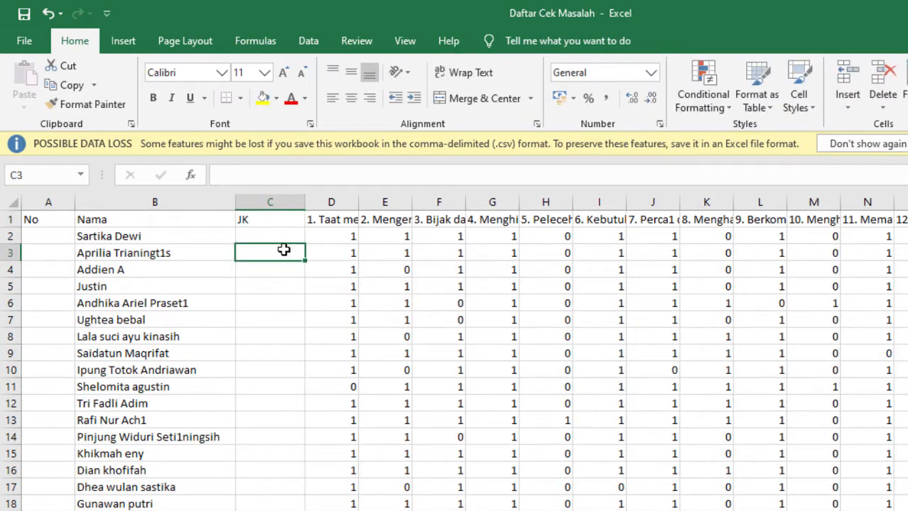
left_click(271, 235)
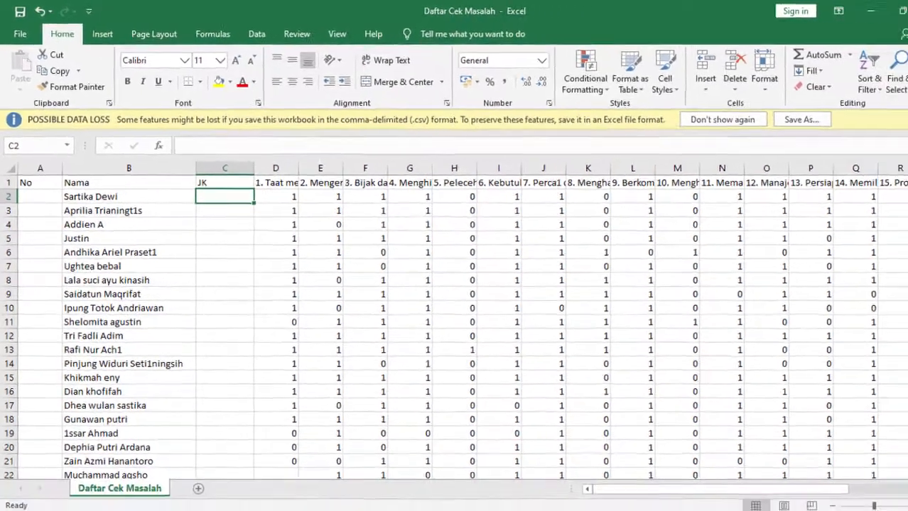
Switch to the Book1 workbook and examine which statements belong to each development area, starting with PERKEMBANGAN PRIBADI
left_click(307, 501)
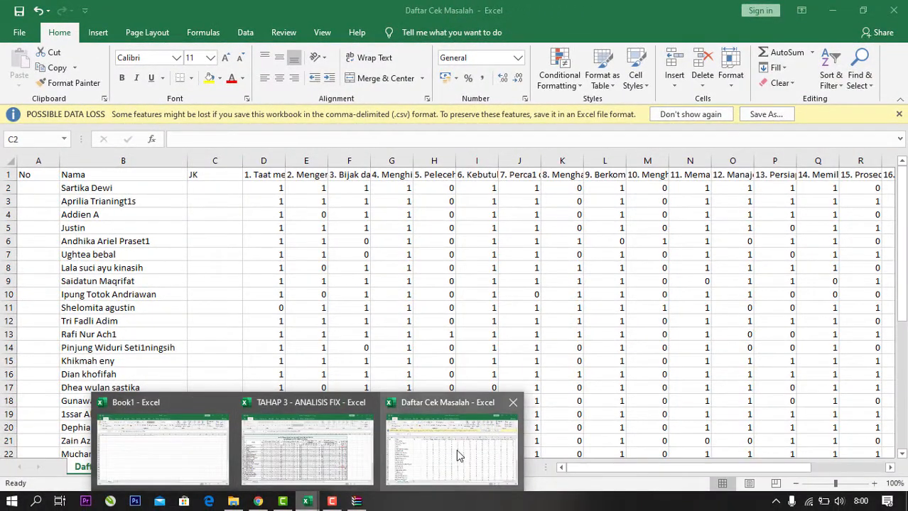
mouse_move(261, 458)
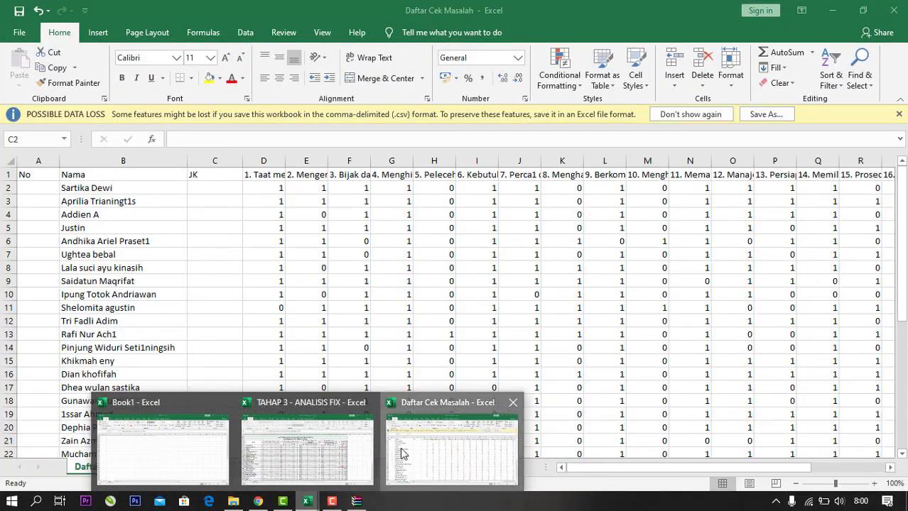
left_click(398, 455)
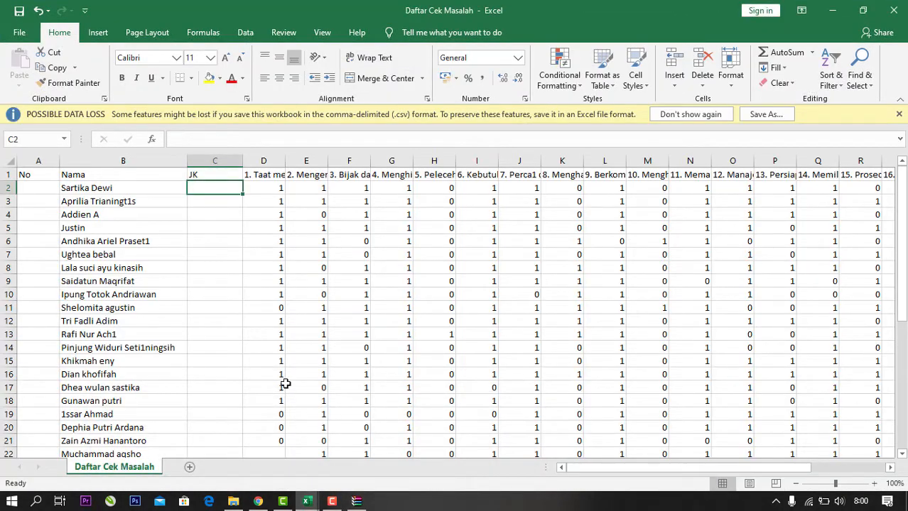
mouse_move(305, 505)
left_click(148, 425)
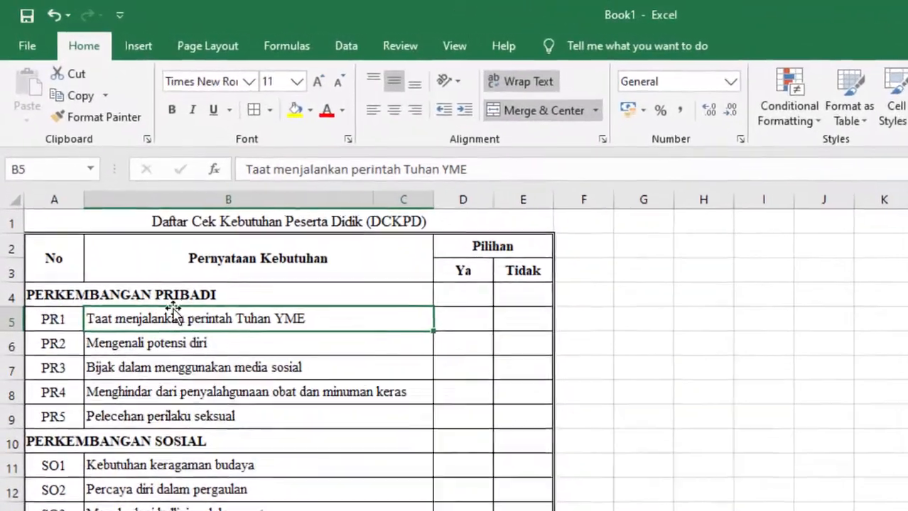
scroll(209, 296, "down", 2)
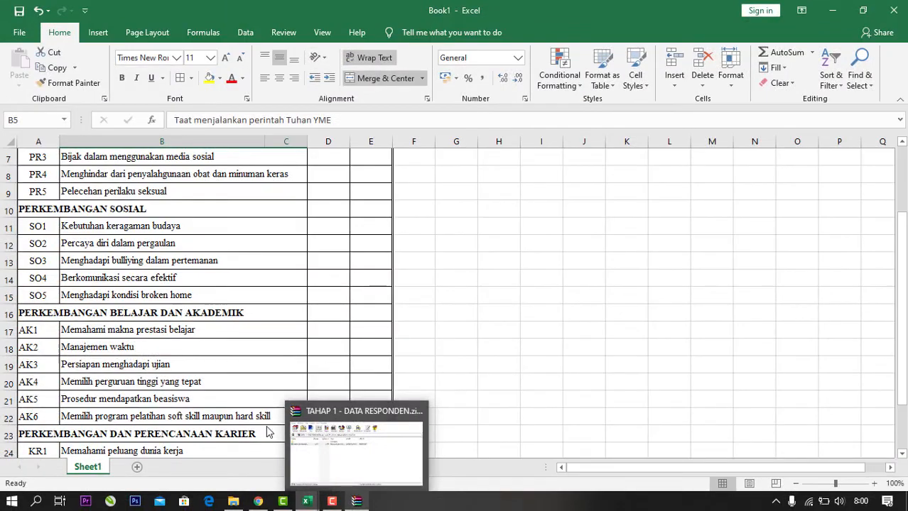
scroll(134, 315, "up", 2)
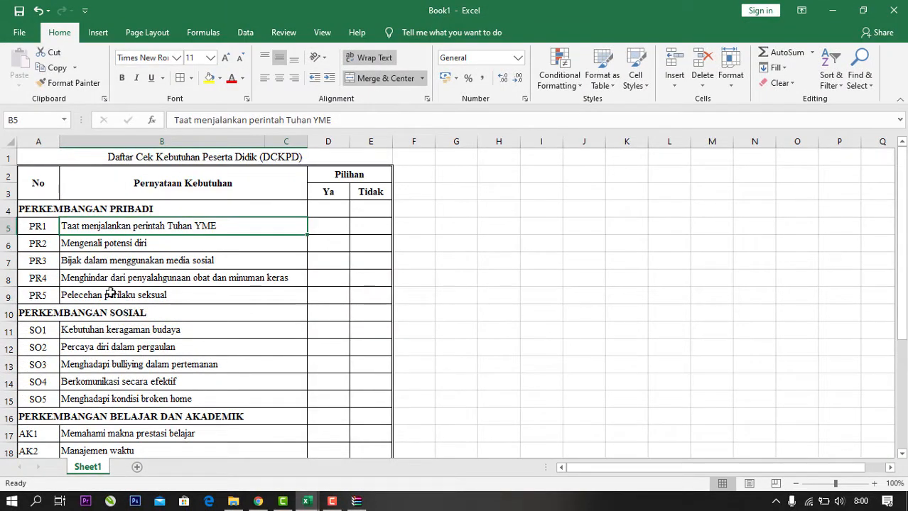
left_click(56, 212)
left_click_drag(84, 234, 234, 314)
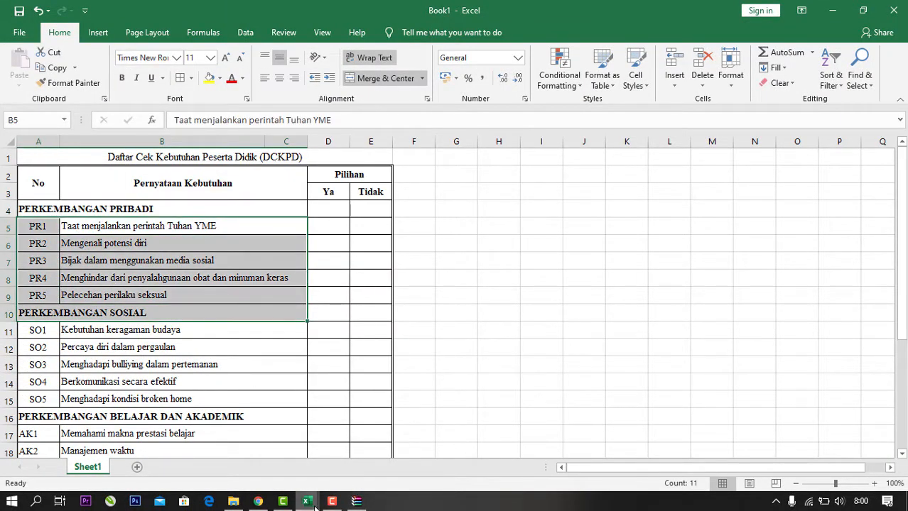
Return to the Daftar Cek Masalah workbook, check the headers of questions 1 to 5, and insert an empty row above the header row
mouse_move(308, 503)
left_click(428, 442)
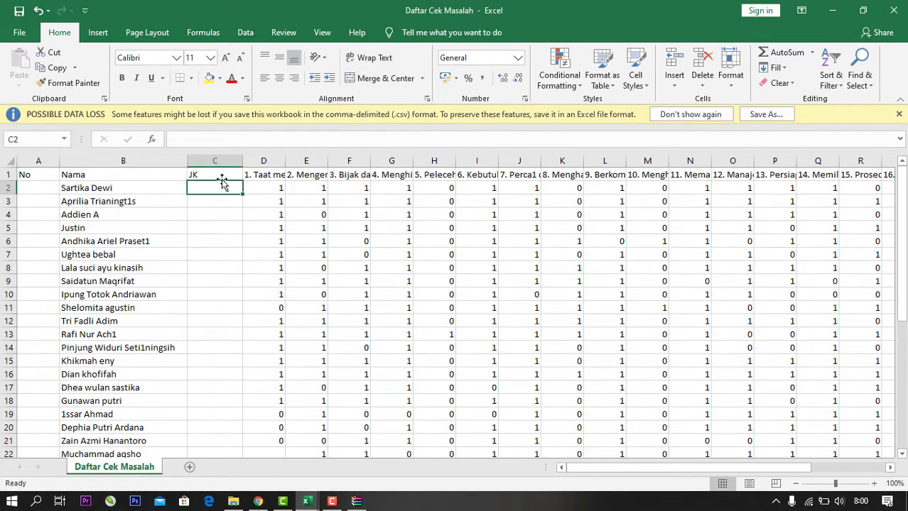
left_click(260, 176)
left_click(315, 174)
left_click(431, 174)
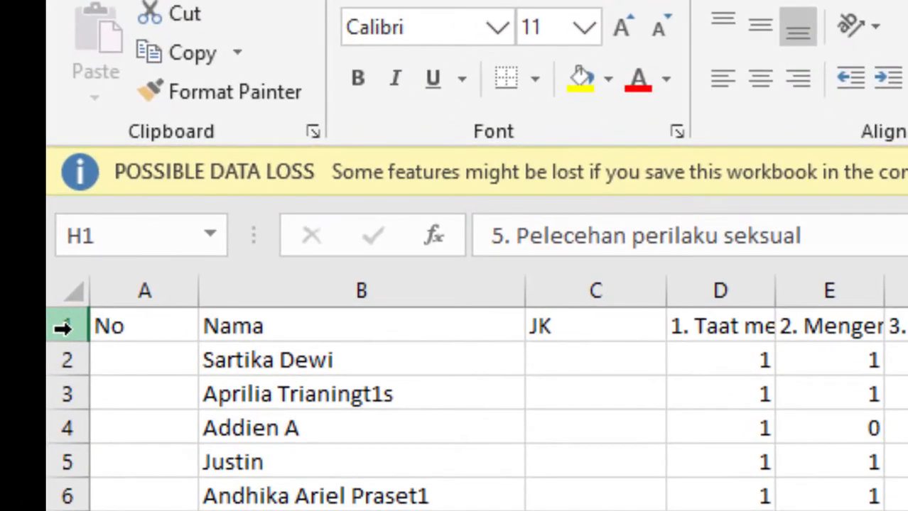
right_click(63, 327)
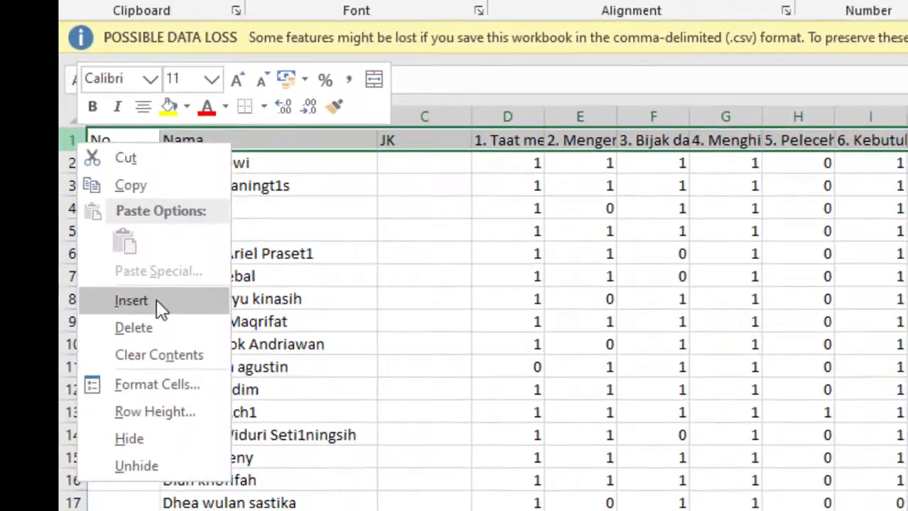
left_click(152, 308)
left_click(603, 246)
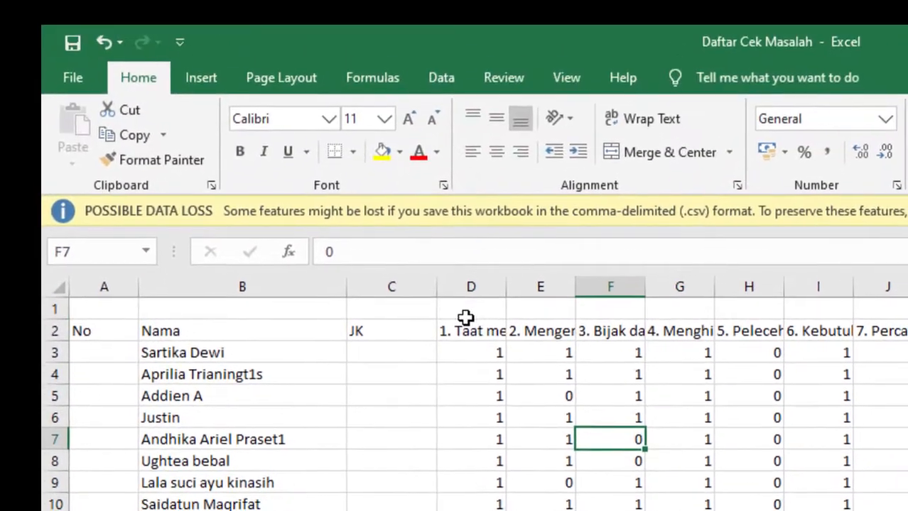
Check the heading of the first statement group in Book1 and return to the Daftar Cek Masalah workbook
left_click_drag(484, 128, 653, 128)
left_click_drag(634, 317, 729, 314)
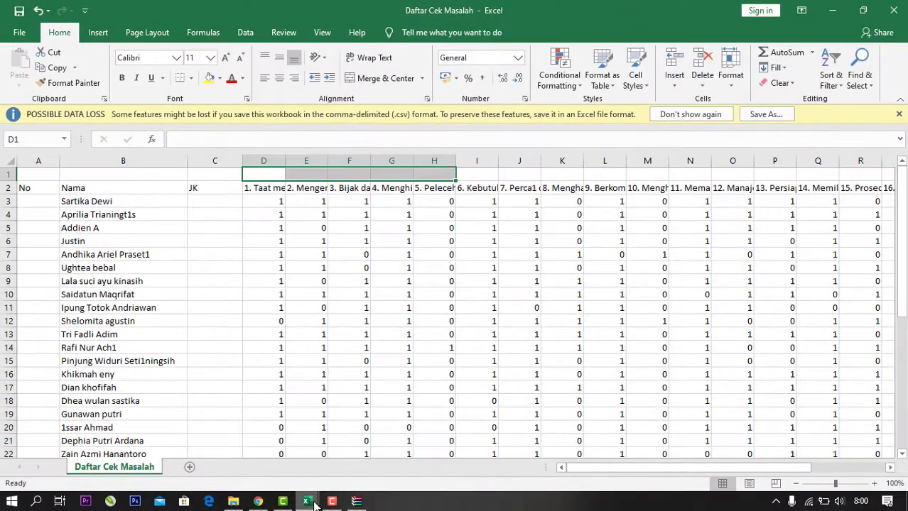
mouse_move(307, 501)
left_click(212, 453)
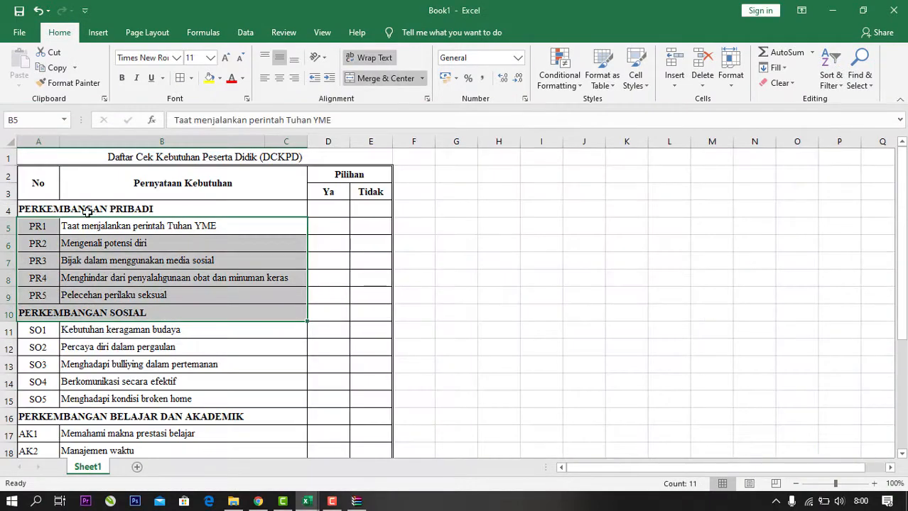
left_click(359, 502)
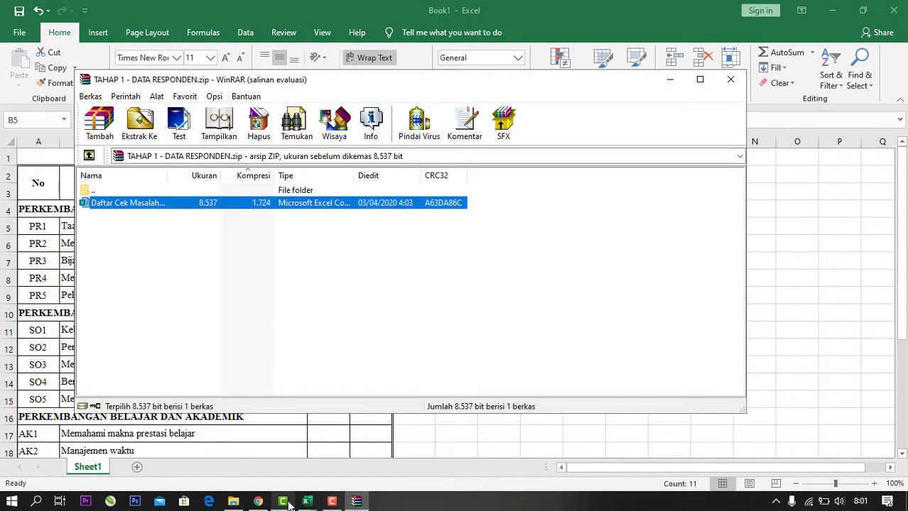
left_click(267, 504)
mouse_move(306, 501)
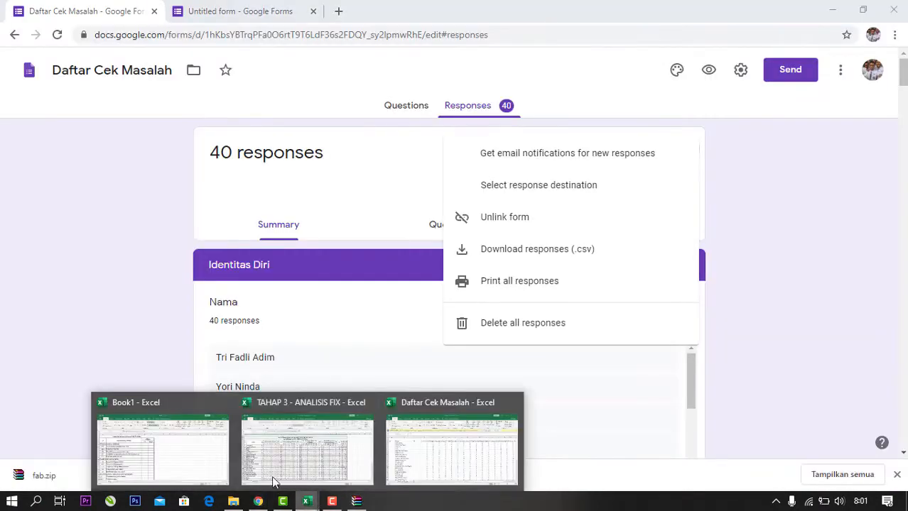
left_click(401, 463)
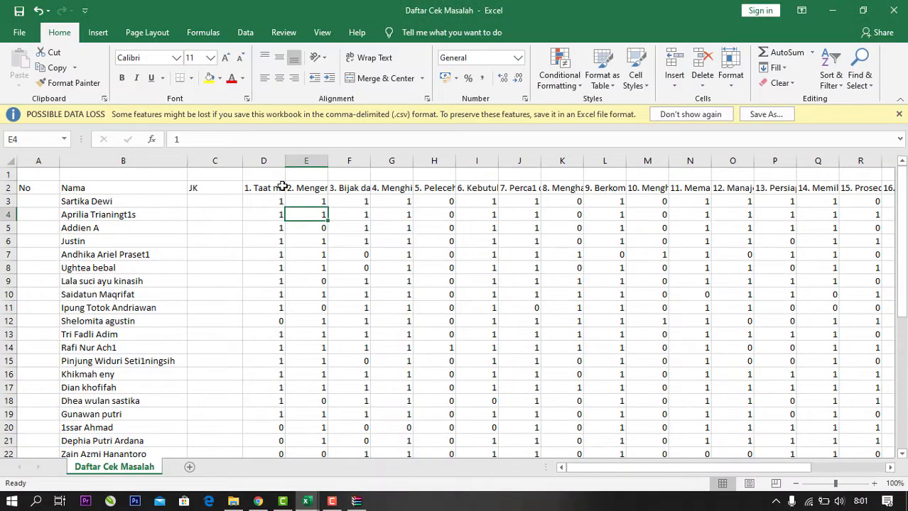
Merge and center cells D1:H1 above the headers of questions 1 to 5
left_click(262, 179)
left_click(436, 295)
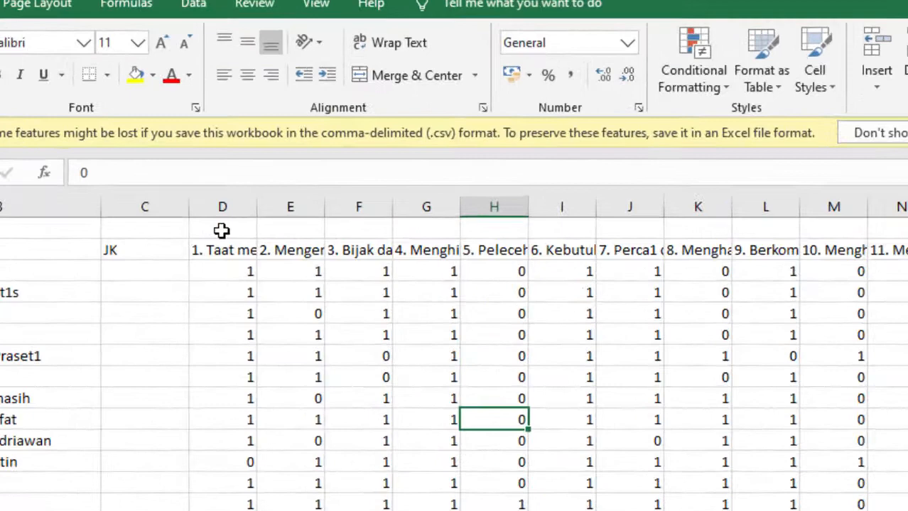
left_click_drag(269, 176, 318, 175)
left_click_drag(306, 246, 475, 246)
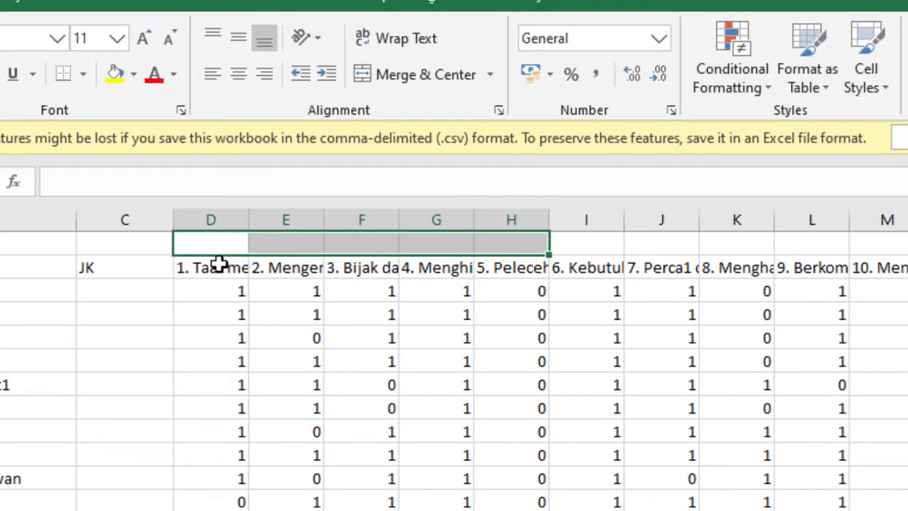
left_click(232, 315)
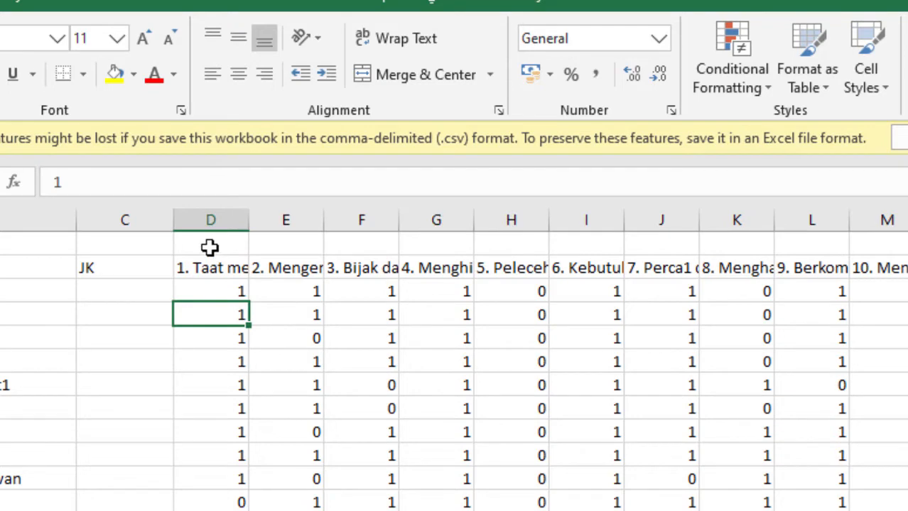
left_click_drag(208, 243, 506, 243)
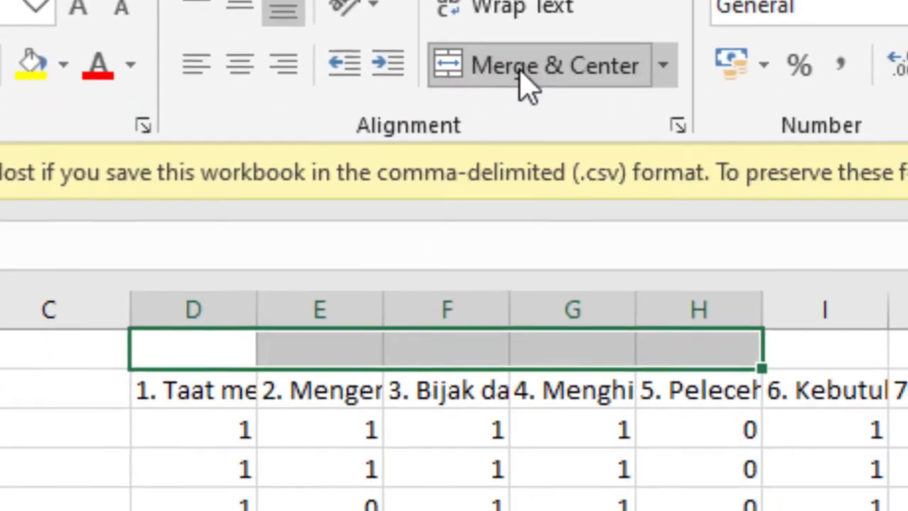
left_click(538, 137)
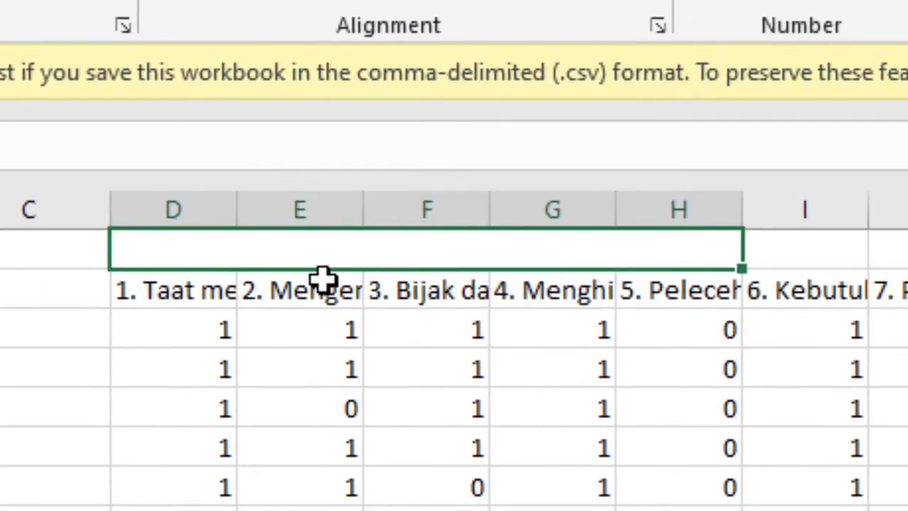
left_click(411, 419)
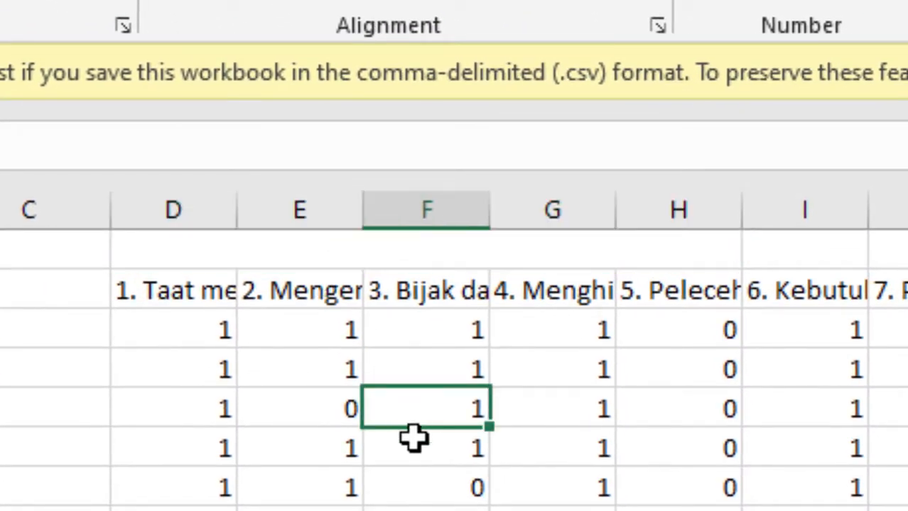
Enter the group heading "Perkembangan Pribadi" in the merged cell above questions 1 to 5
left_click(309, 248)
double_click(314, 250)
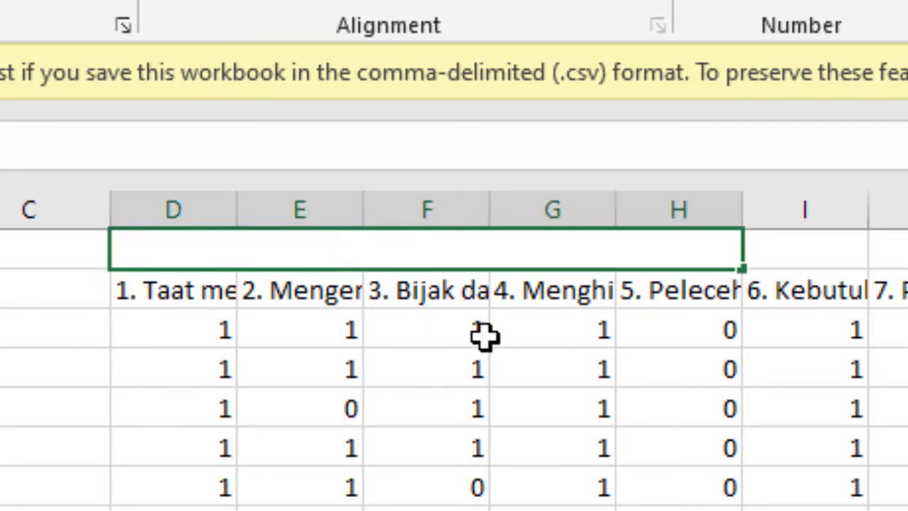
type("Perke")
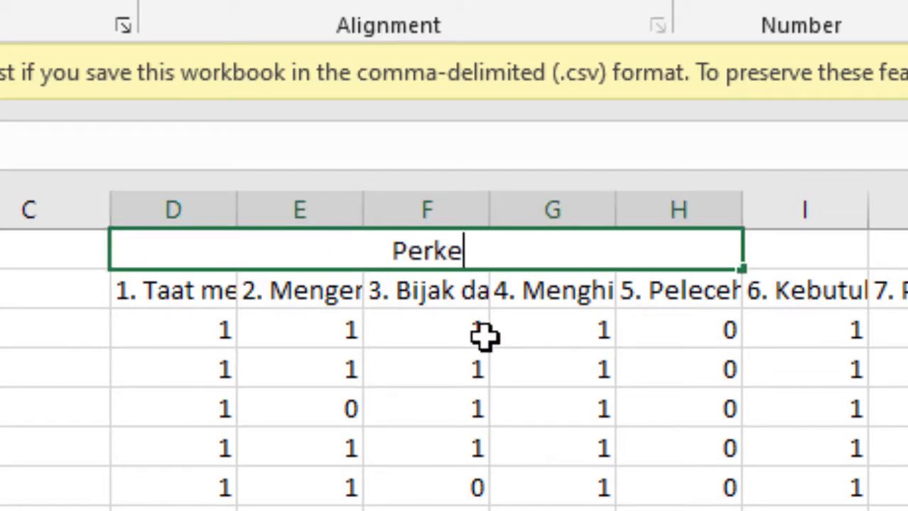
type("mbangan Prib")
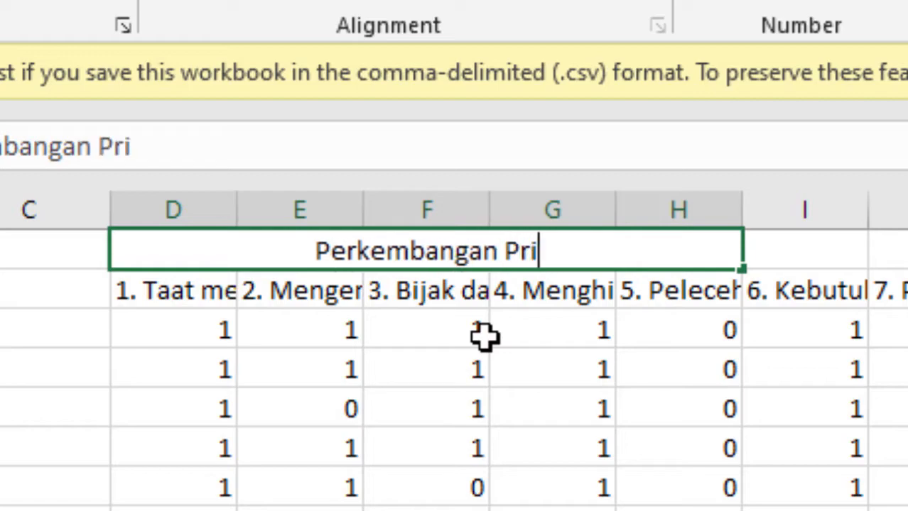
type("adi")
left_click(484, 336)
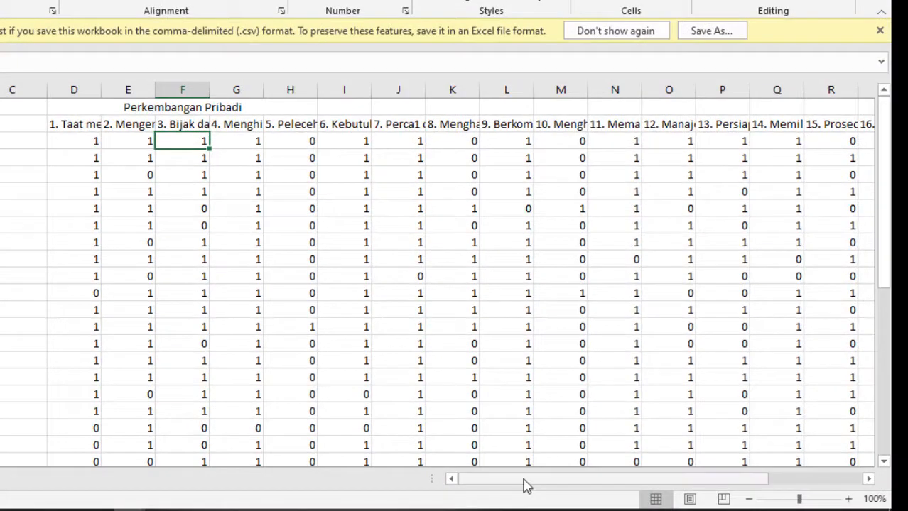
Merge and center cells I1:M1 above the headers of questions 6 to 10
left_click_drag(524, 483, 561, 480)
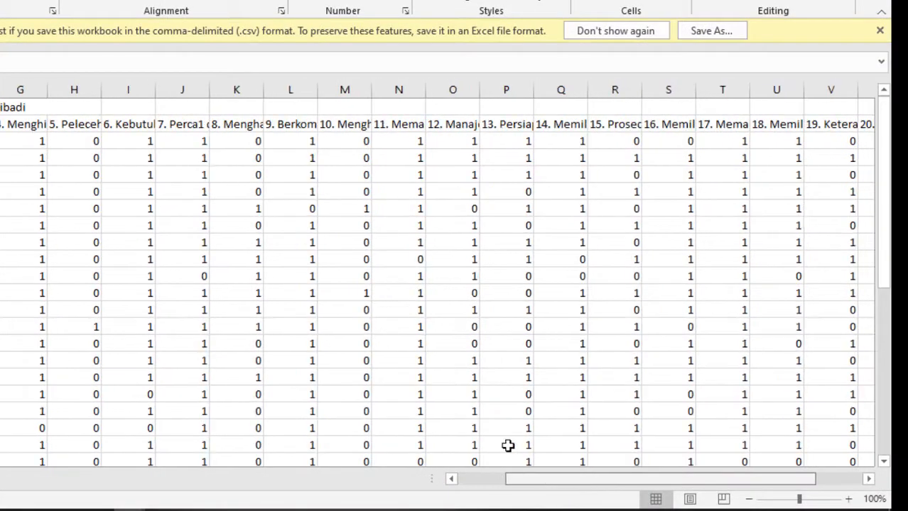
scroll(508, 445, "right", 2)
left_click_drag(61, 110, 277, 108)
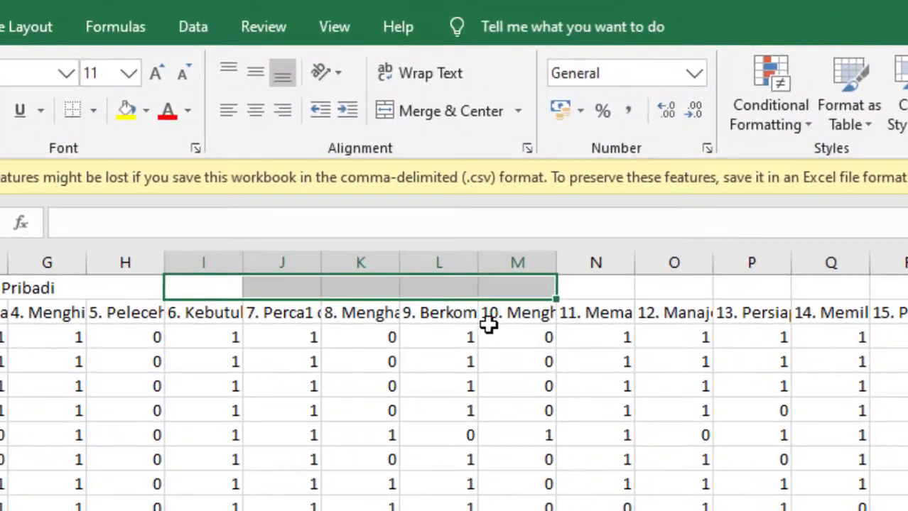
left_click(424, 113)
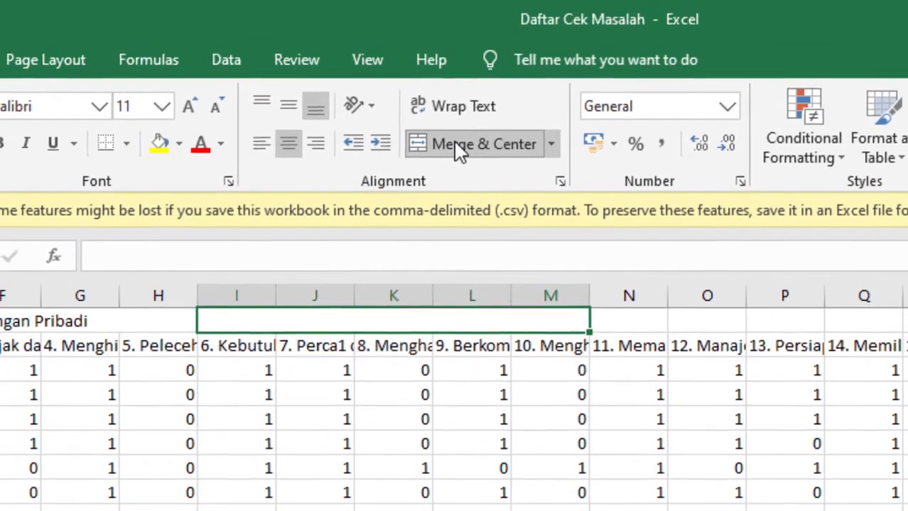
Enter the group heading "Perkembangan Sosial" in the merged cell above questions 6 to 10
type("Perkembangan")
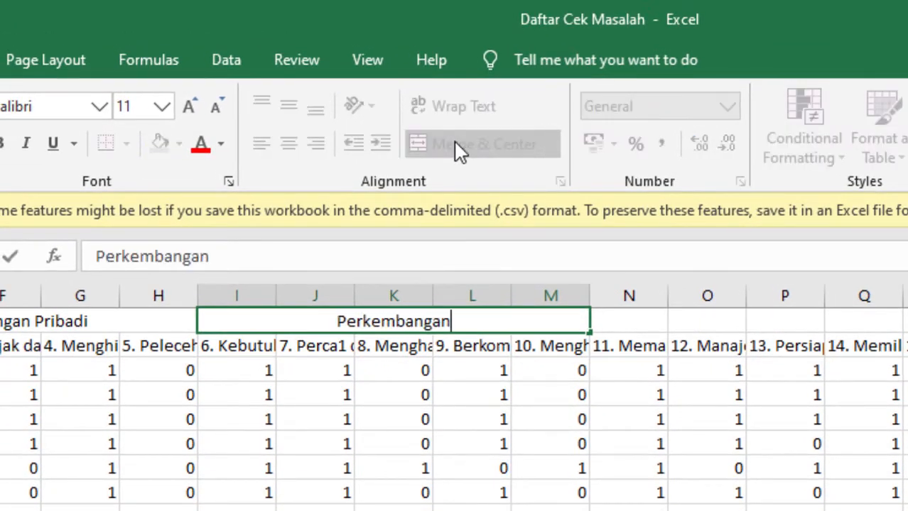
type(" Sosi")
key("BackSpace")
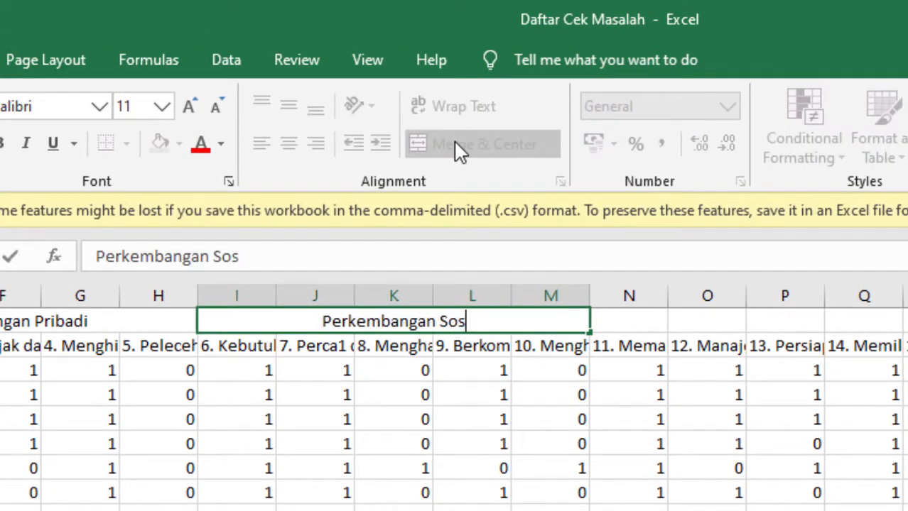
type("ial")
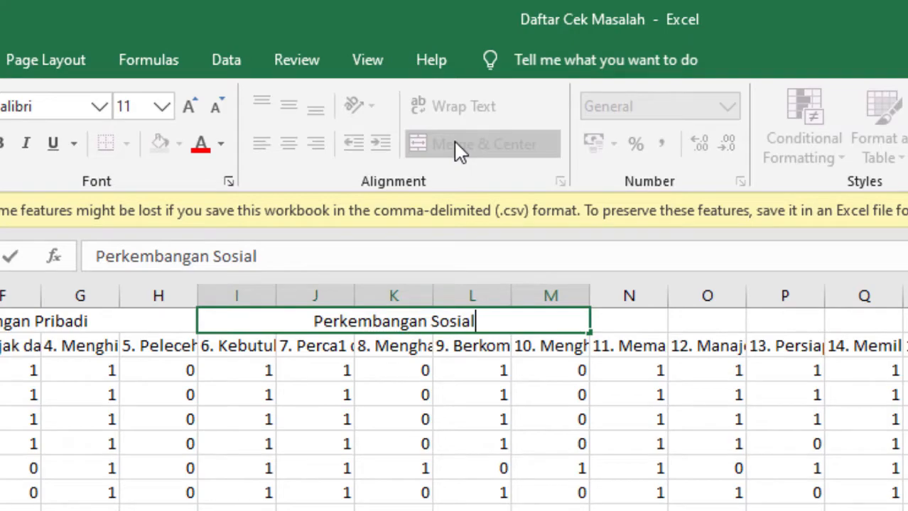
left_click(689, 416)
Check the third statement group in Book1, and merge and center cells N1:S1 above questions 11 to 16 in Daftar Cek Masalah
left_click_drag(629, 321, 907, 321)
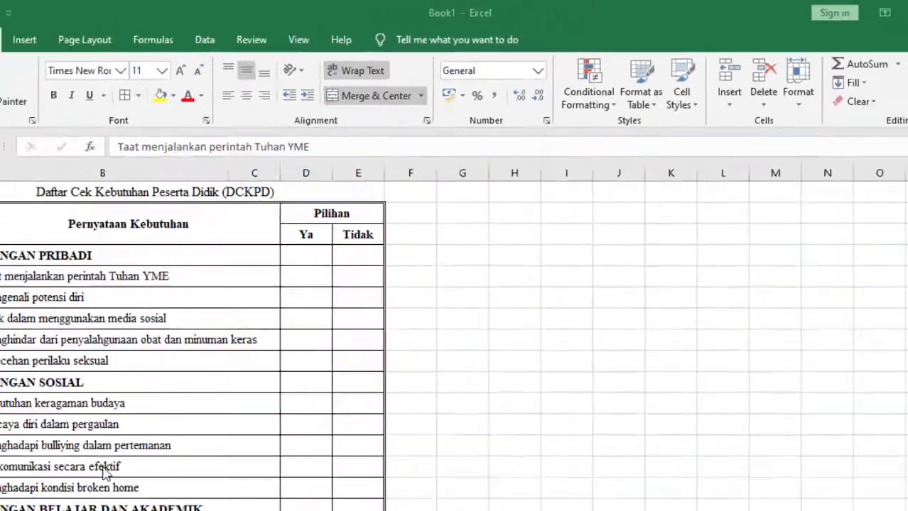
left_click_drag(106, 276, 107, 382)
scroll(80, 334, "down", 2)
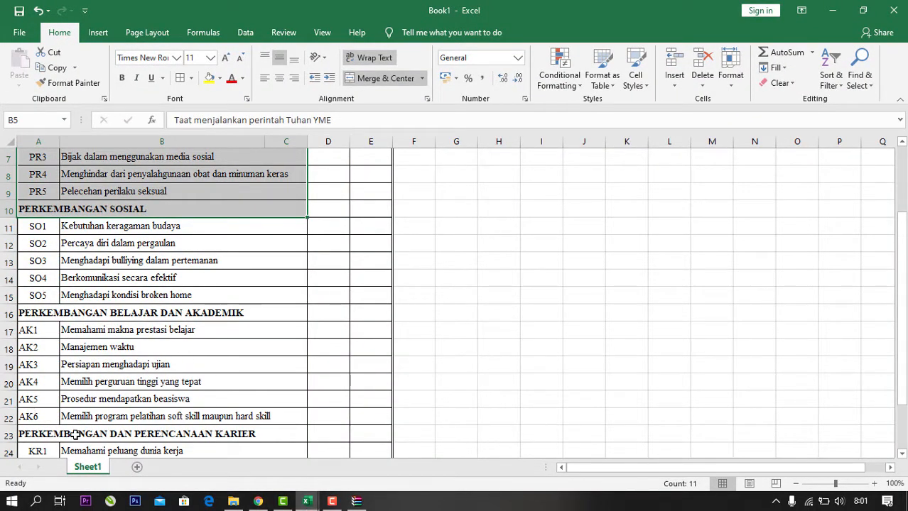
mouse_move(313, 501)
left_click(455, 419)
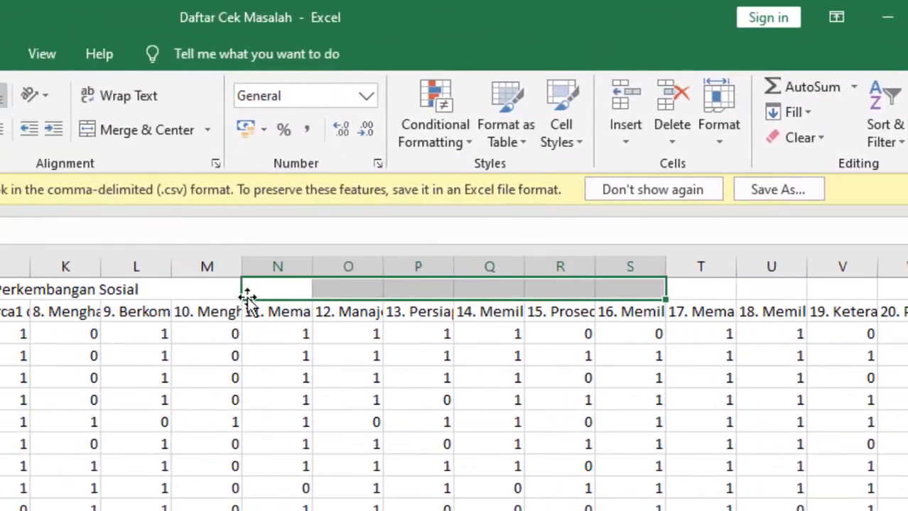
left_click(172, 132)
Enter the group heading "Perkembangan Belajar dan Akademik" in the merged cell above questions 11 to 16
type("P")
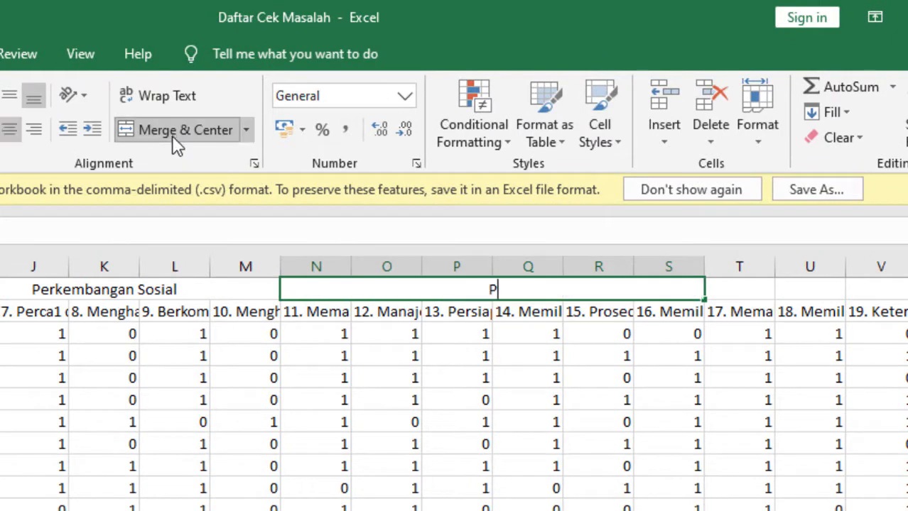
type("erkembangan ")
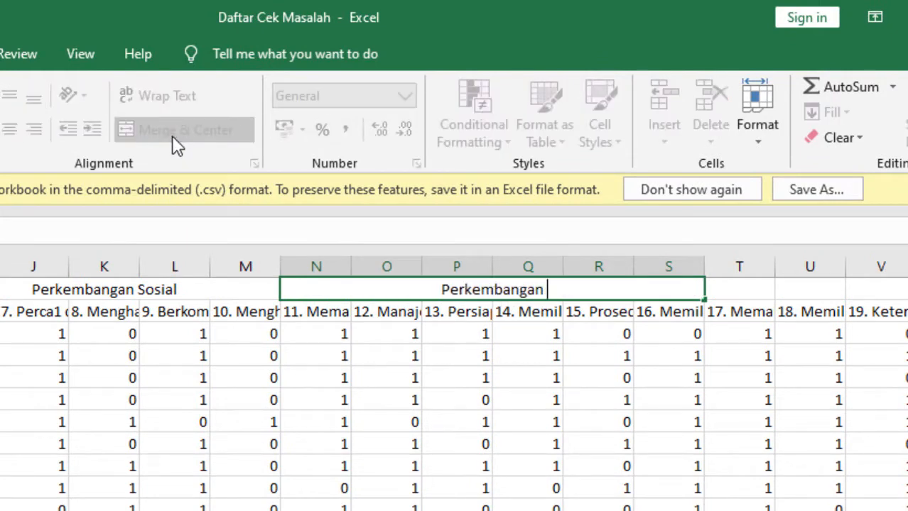
type("Belaja")
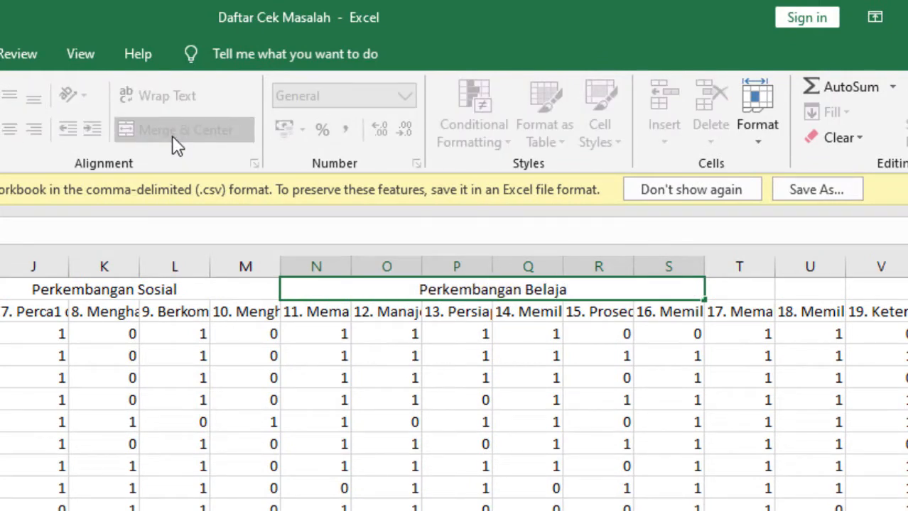
type("r dan A")
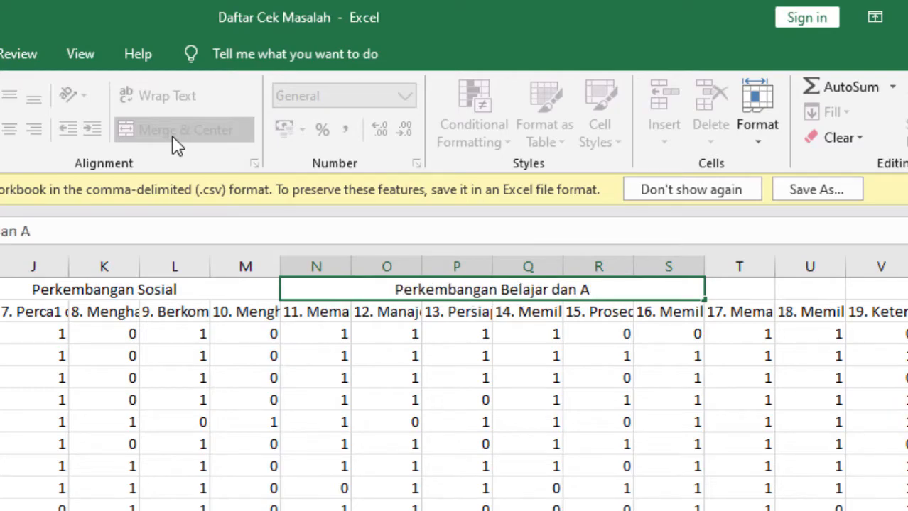
type("kademik")
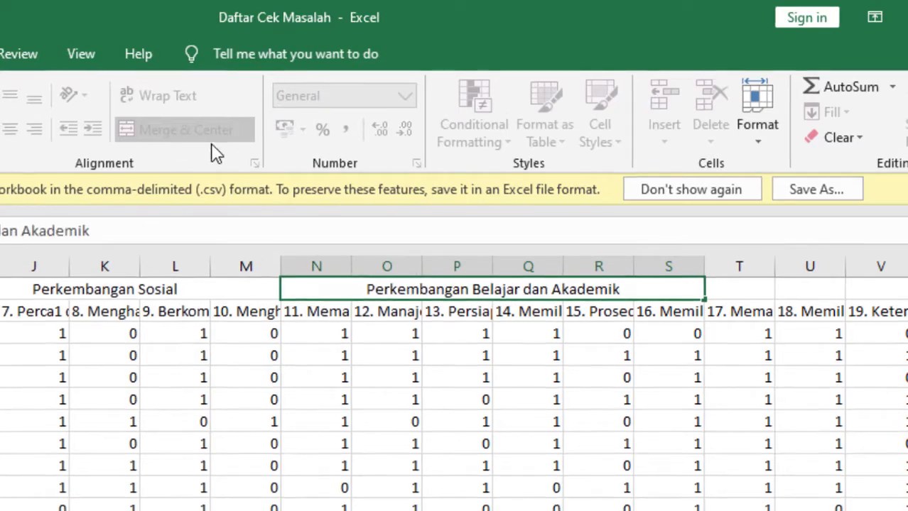
left_click(528, 421)
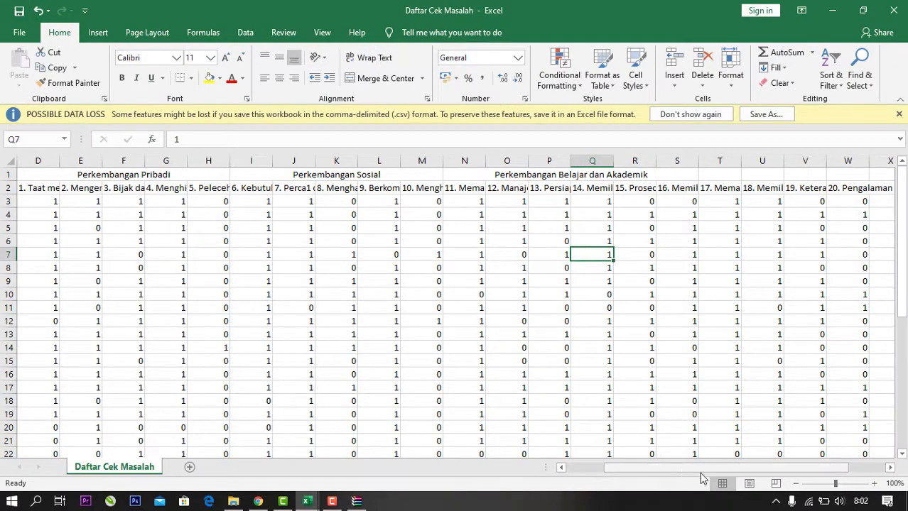
Check the last statement group in Book1, and merge and center cells T1:W1 above questions 17 to 20 in Daftar Cek Masalah
left_click_drag(707, 467, 743, 468)
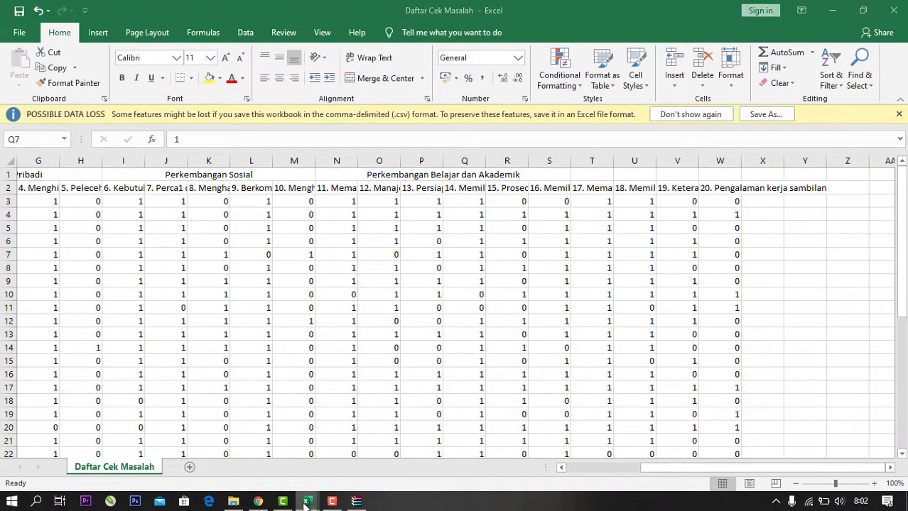
mouse_move(304, 500)
left_click(153, 447)
scroll(122, 397, "down", 3)
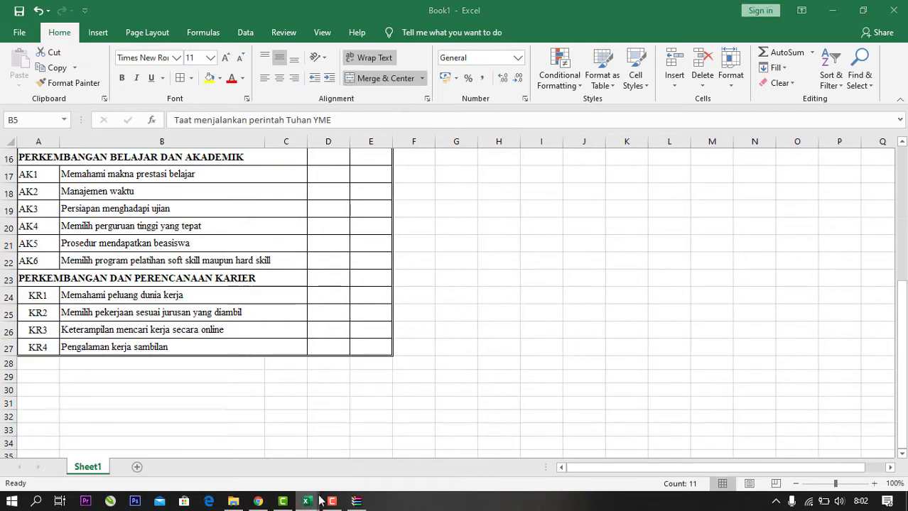
mouse_move(307, 501)
left_click(470, 430)
left_click_drag(588, 180, 700, 177)
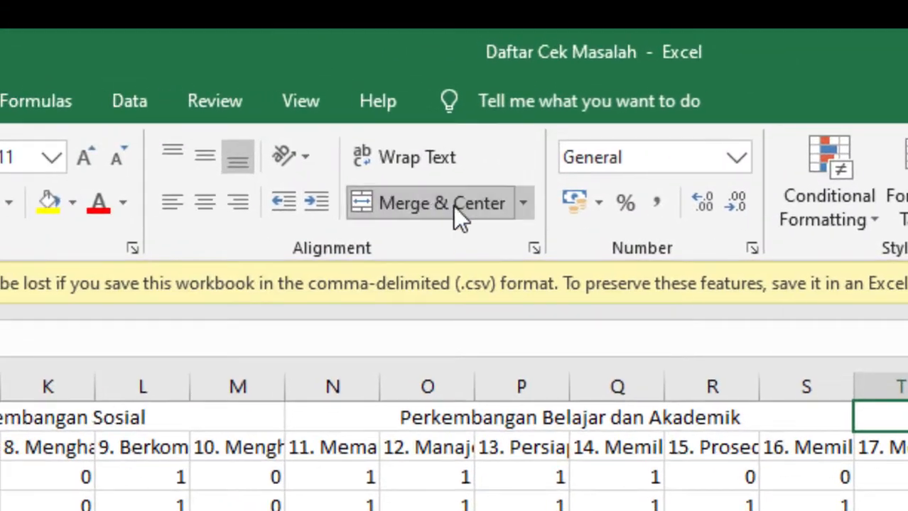
left_click(43, 133)
Enter the group heading "Perkembangan dan Perencanaan Karir" in the merged cell above questions 17 to 20
type("Perkembnagna")
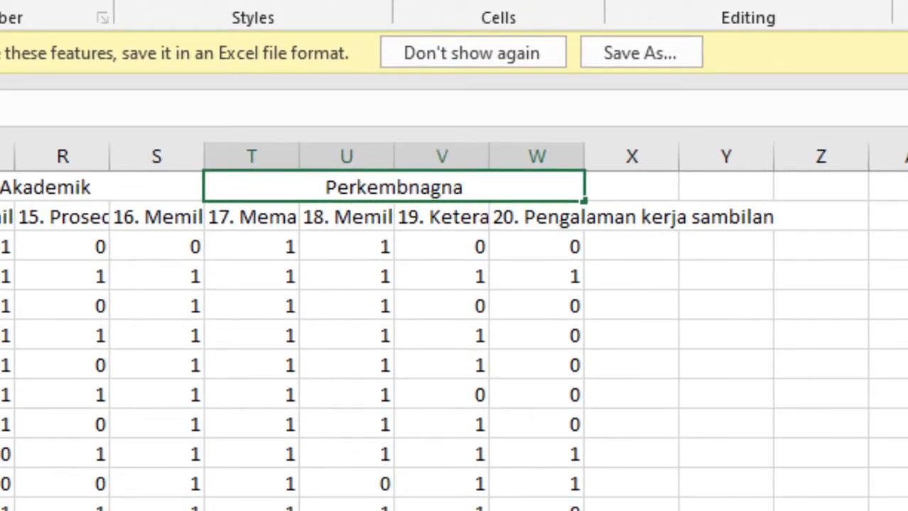
key("BackSpace")
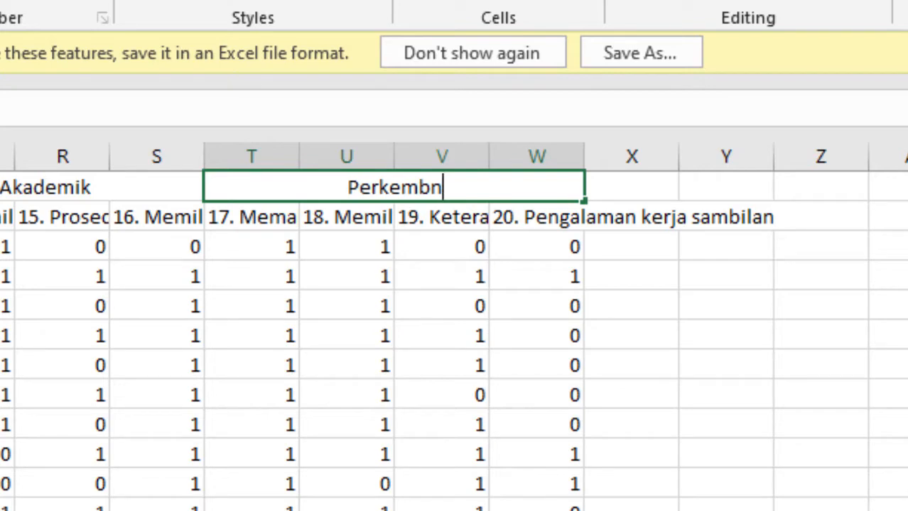
type("gan dan Peren")
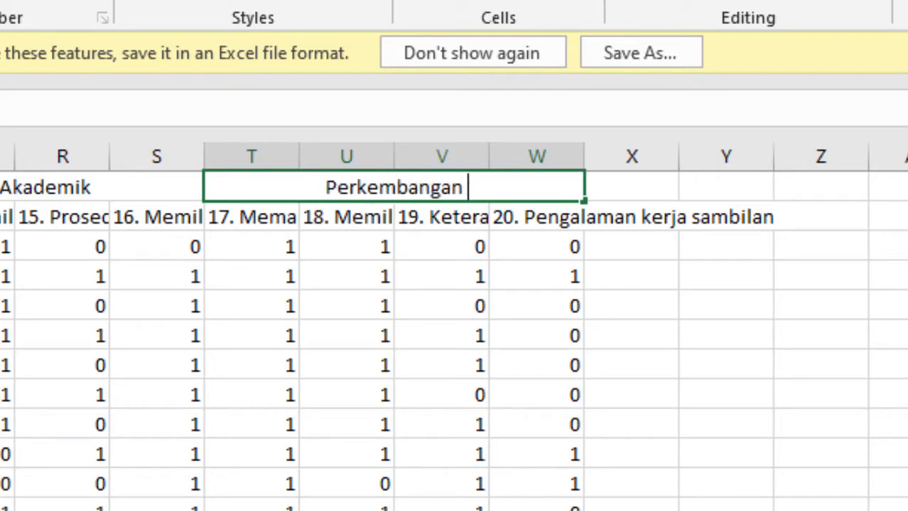
type("canaan Ka")
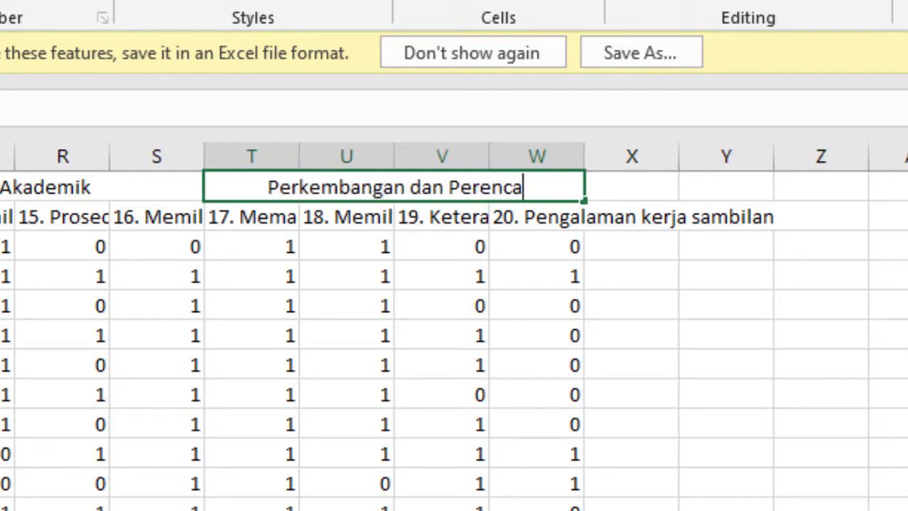
type("rir")
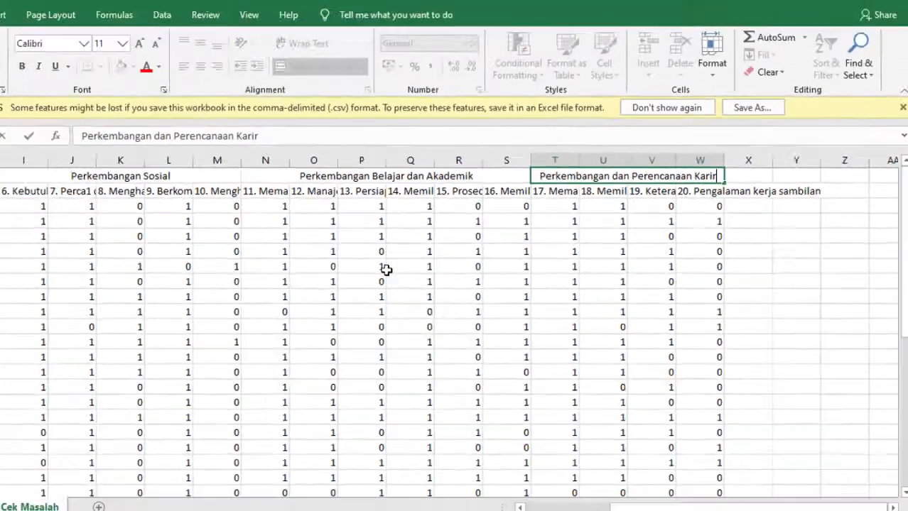
left_click(421, 267)
Clear the full question texts of questions 1 to 20 from row 2, starting at column D
scroll(399, 406, "down", 2)
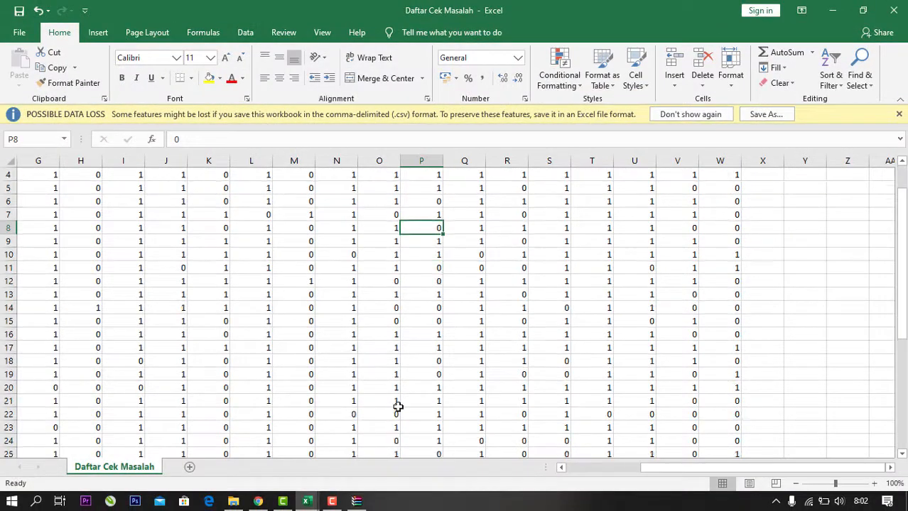
left_click_drag(640, 472, 590, 468)
scroll(390, 294, "up", 2)
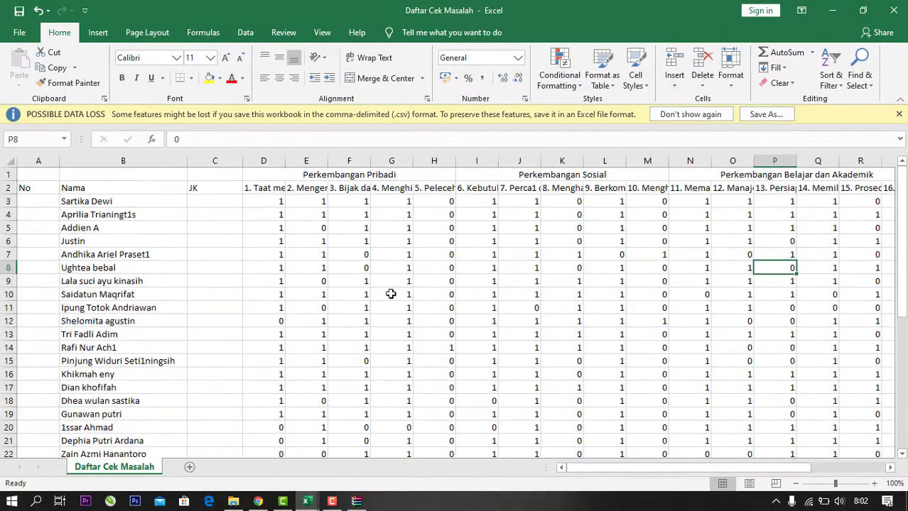
left_click_drag(263, 189, 608, 188)
left_click(207, 237)
left_click_drag(258, 188, 820, 189)
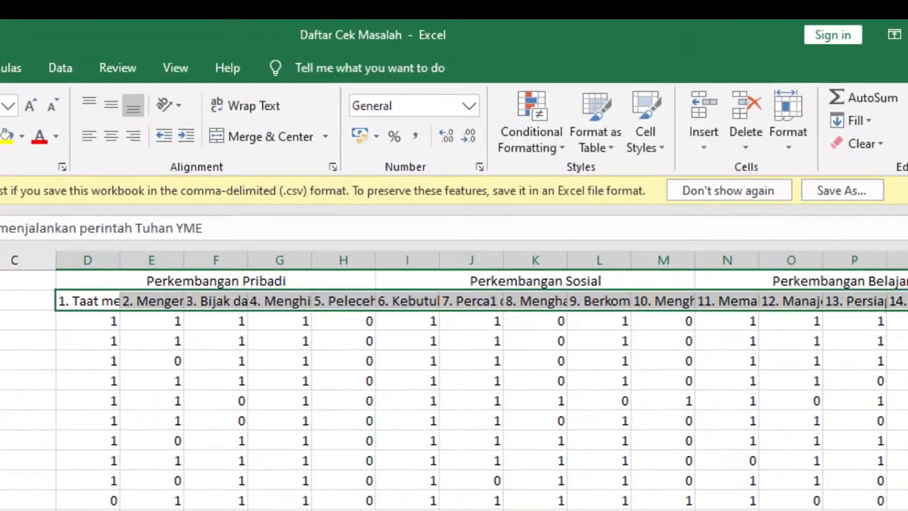
mouse_move(907, 301)
left_mouse_down()
mouse_move(544, 308)
mouse_move(907, 301)
left_mouse_up()
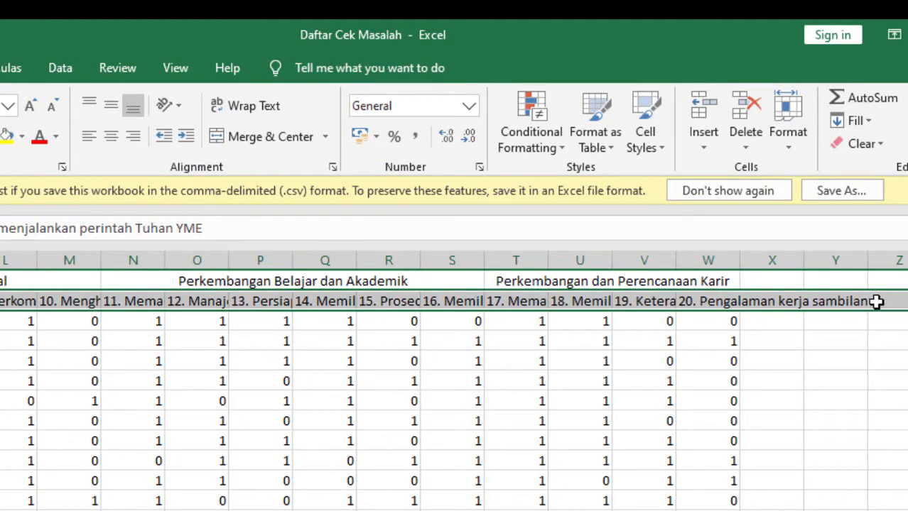
scroll(475, 364, "left", 5)
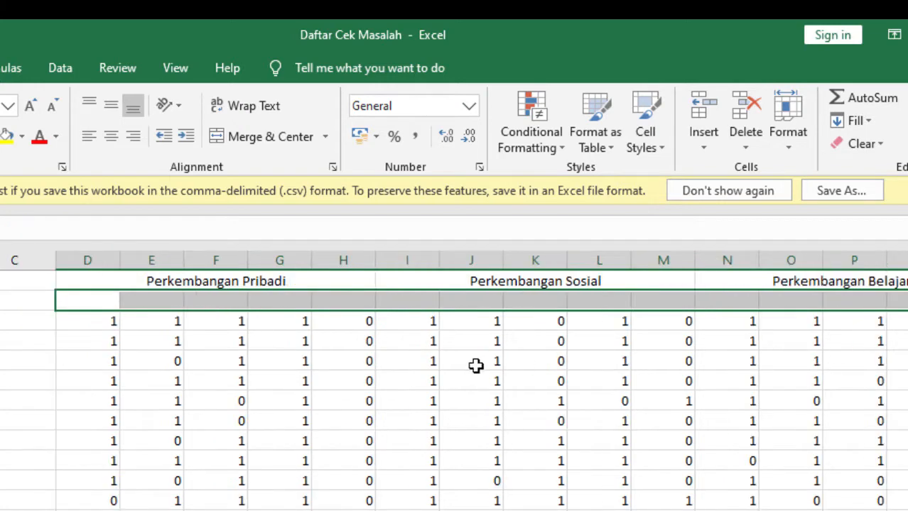
left_click(228, 367)
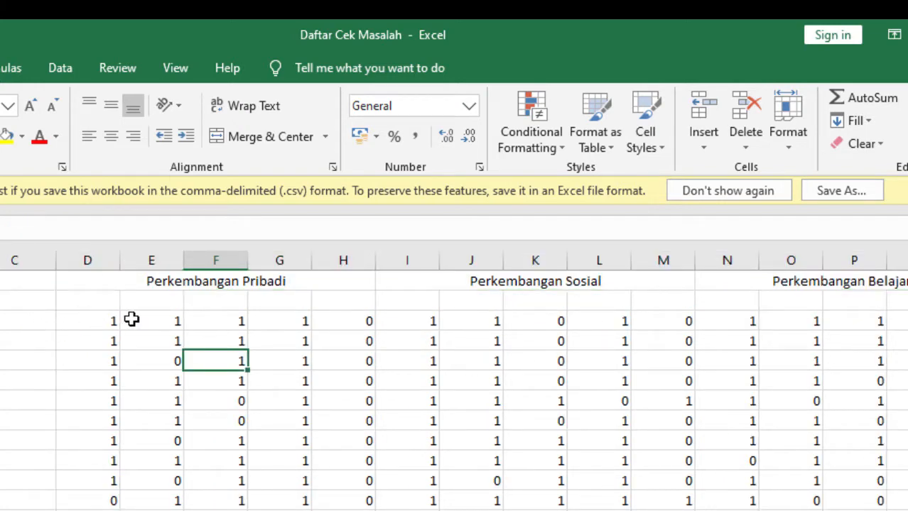
Enter the question numbers 1 in cell D2 and 2 in cell E2
left_click(97, 301)
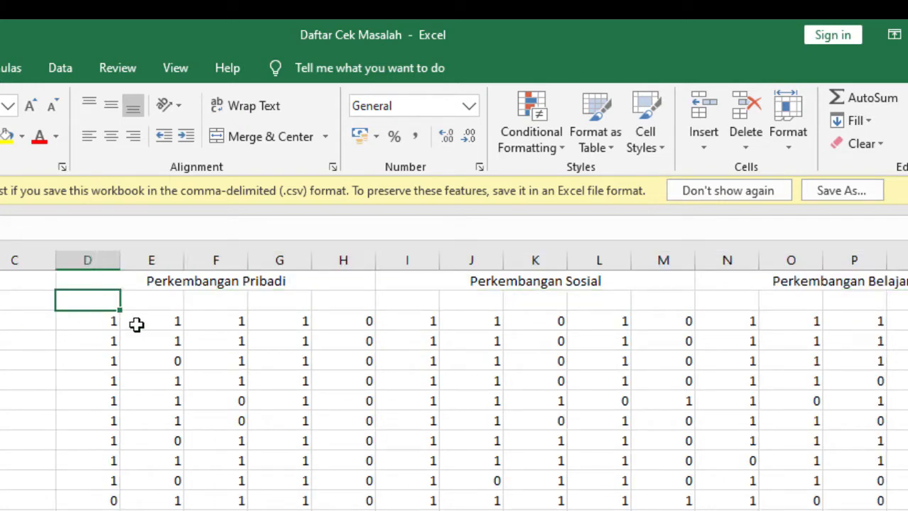
type("1")
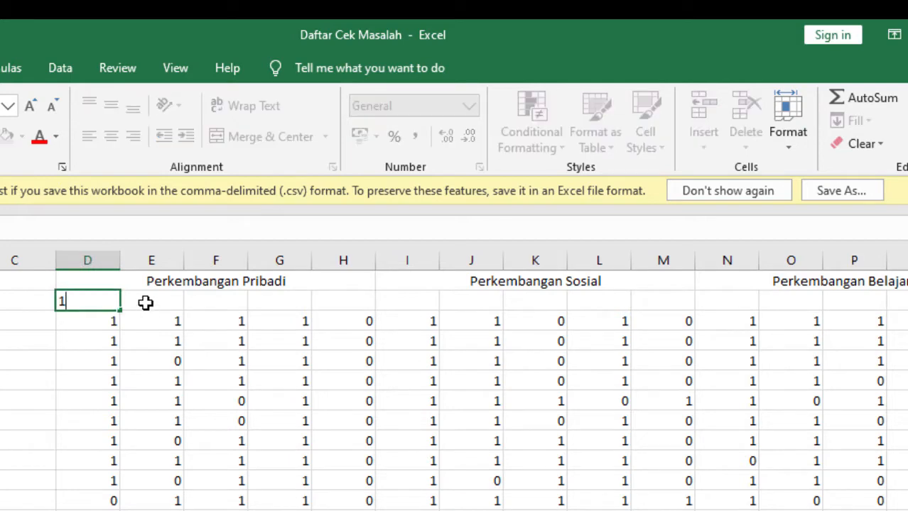
left_click(146, 302)
type("2")
left_click(240, 418)
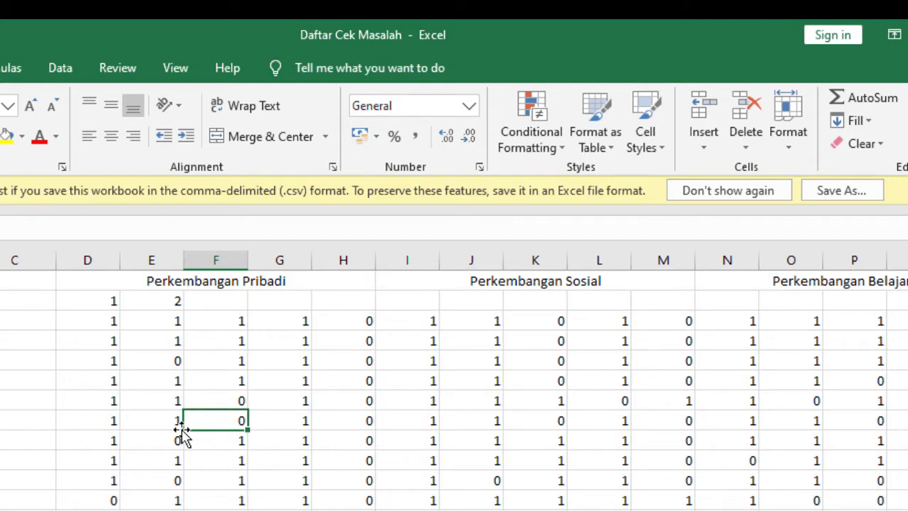
left_click(128, 381)
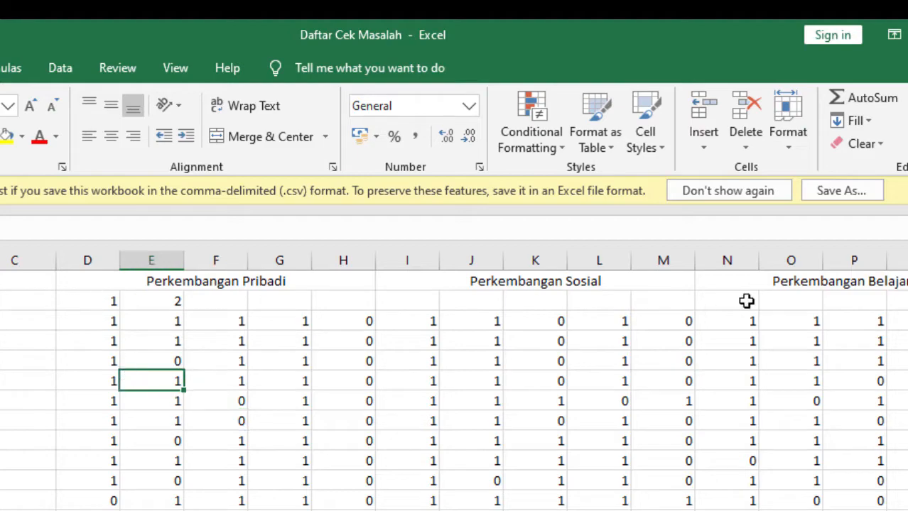
Extend the number series from D2:E2 across row 2 to column W, numbering the questions up to 20
left_click_drag(117, 301, 175, 298)
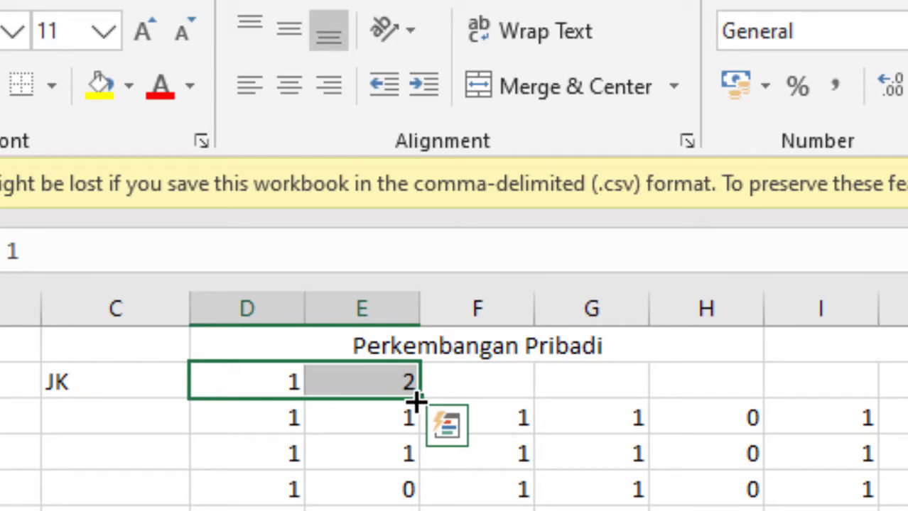
left_click_drag(416, 402, 669, 393)
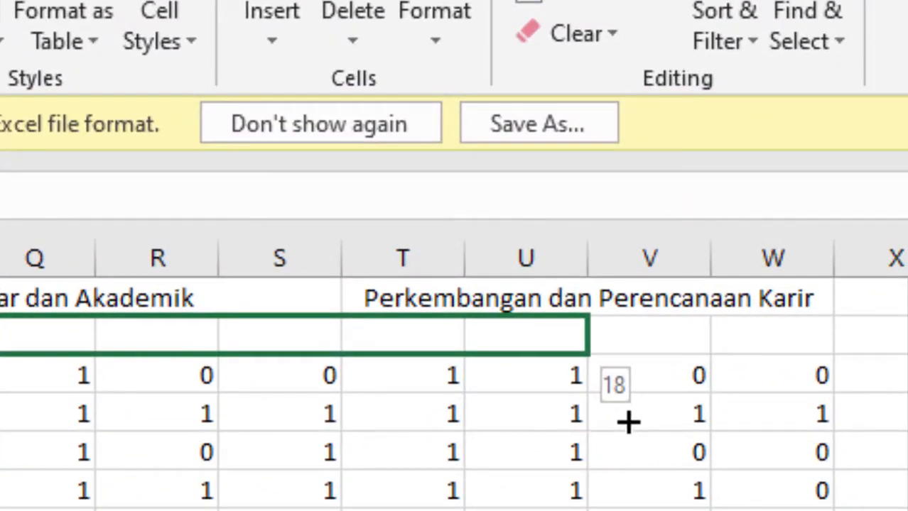
left_click_drag(629, 423, 819, 414)
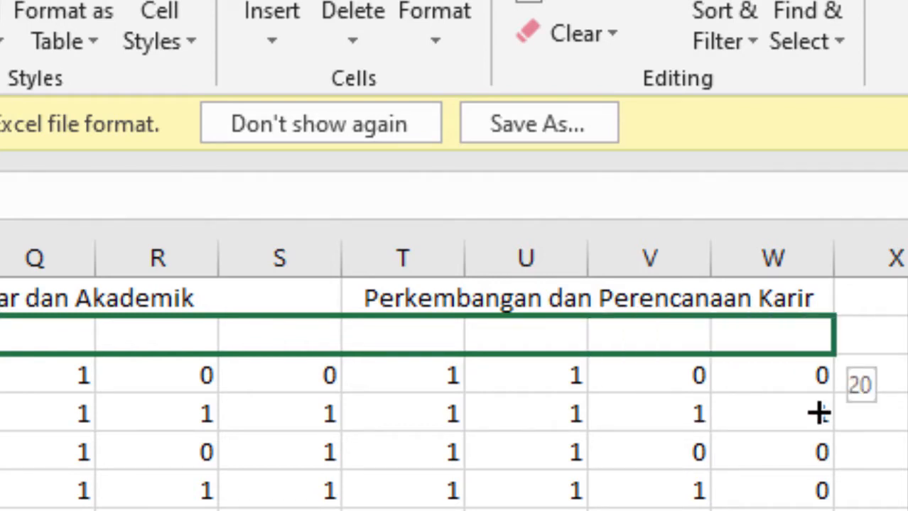
left_click_drag(819, 414, 820, 414)
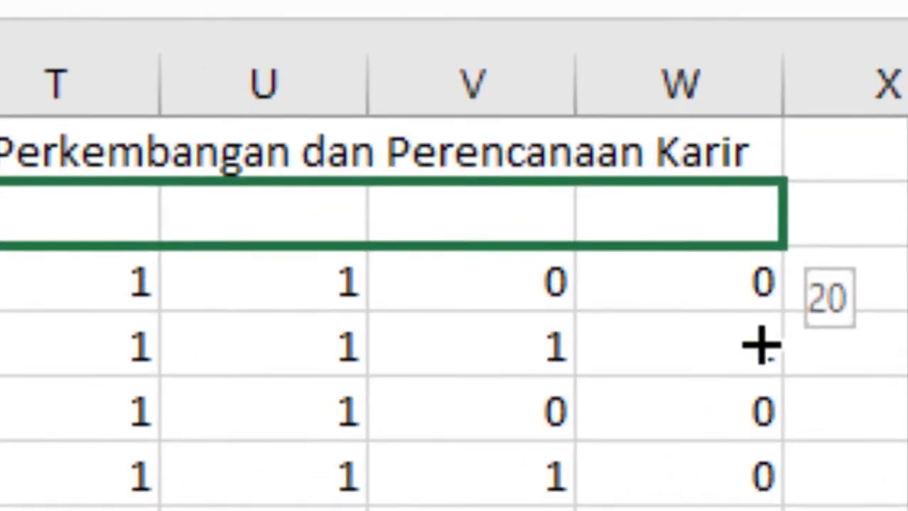
left_click_drag(761, 345, 761, 345)
left_click(497, 324)
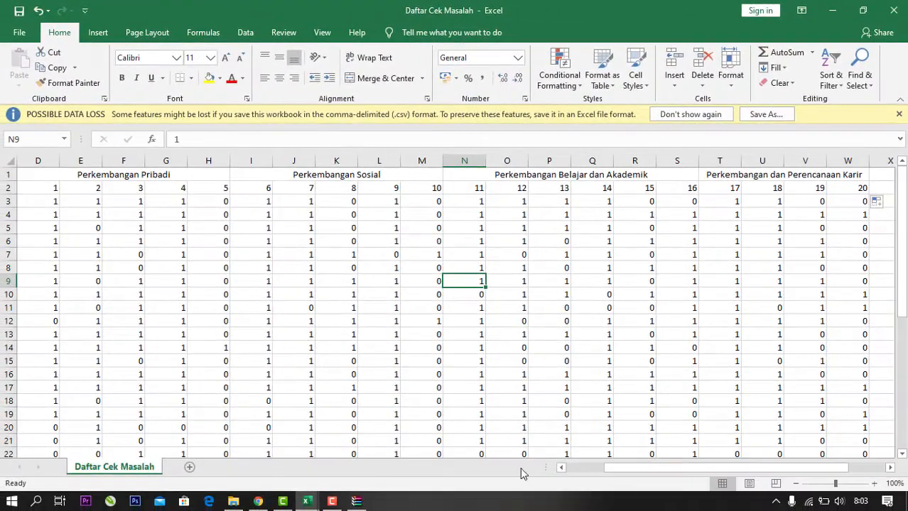
Narrow column D slightly by hand and undo the width change
scroll(641, 470, "left", 3)
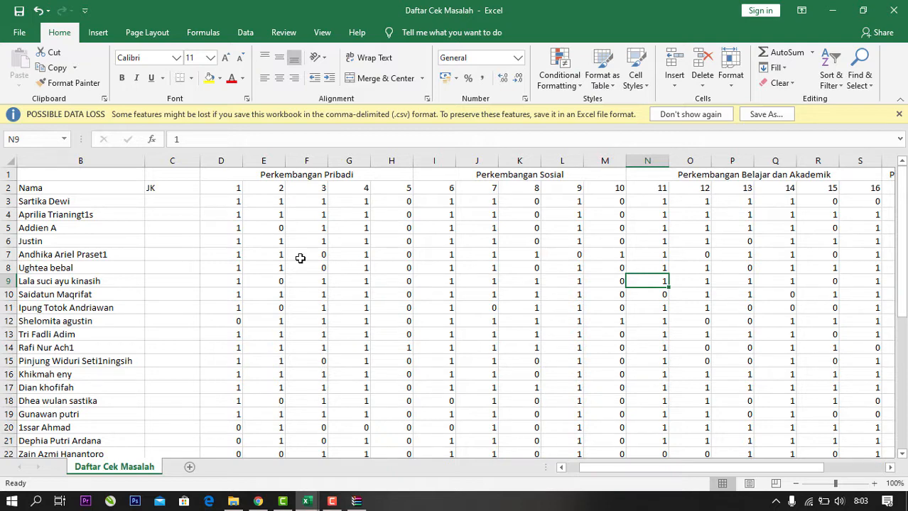
left_click(235, 187)
left_click_drag(243, 163, 223, 168)
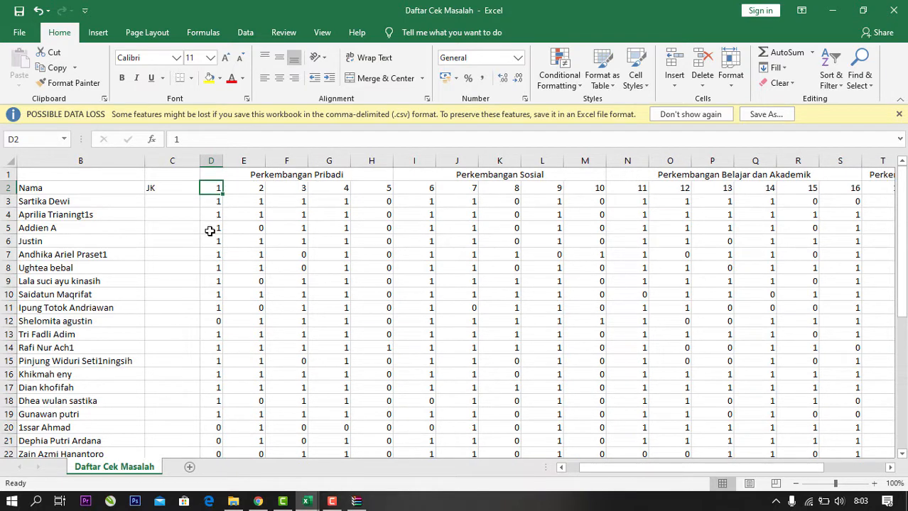
key("ctrl+z")
left_click(251, 245)
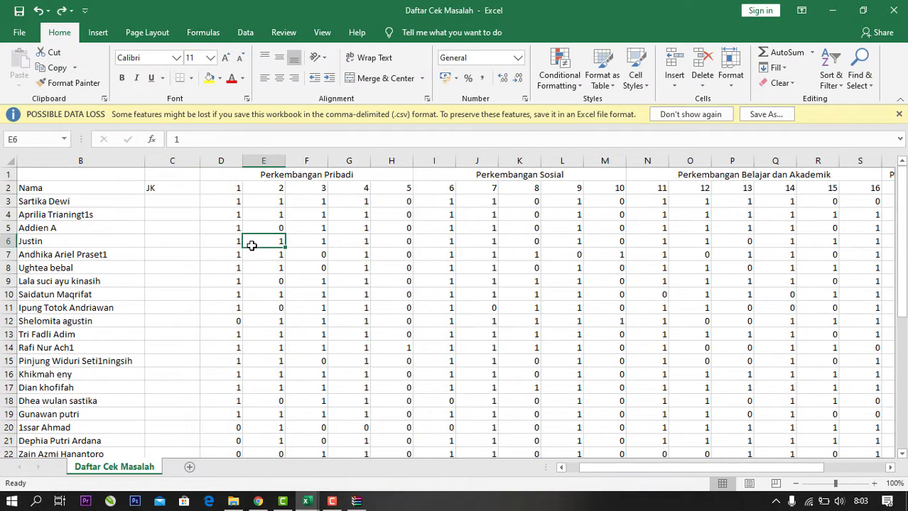
left_click_drag(224, 188, 905, 323)
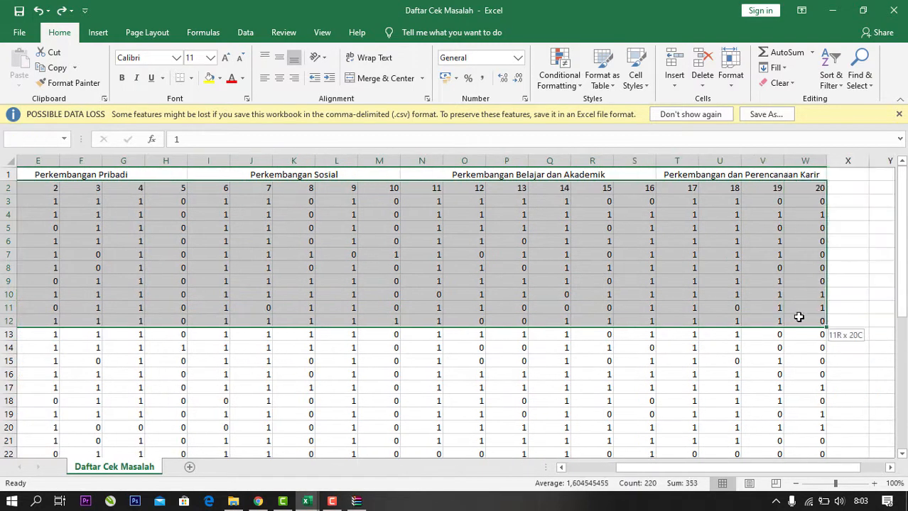
left_click(336, 321)
scroll(125, 287, "down", 2)
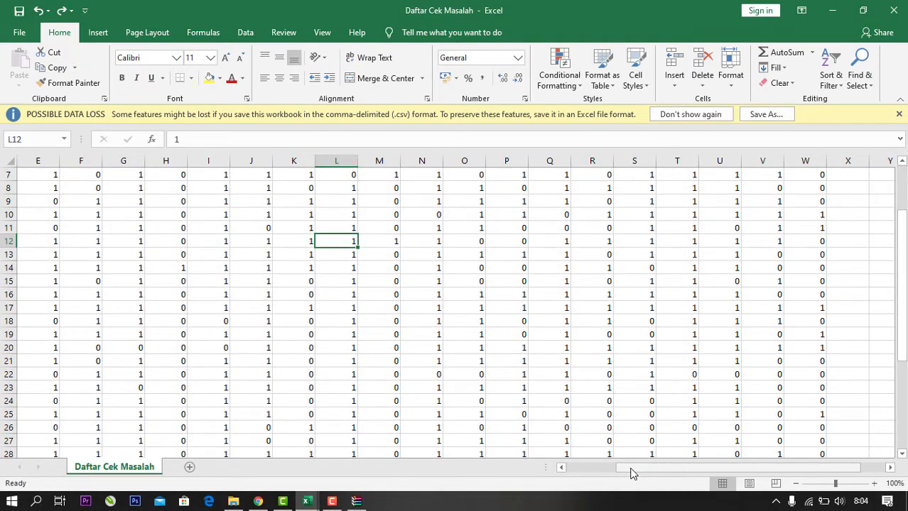
left_click_drag(630, 469, 573, 469)
scroll(65, 229, "up", 2)
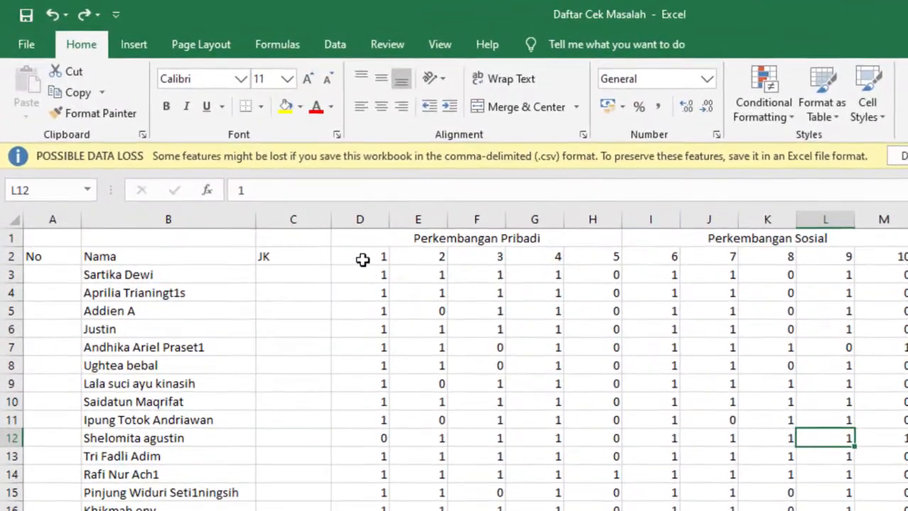
Set the column width of the question columns D to W to 3
left_click_drag(266, 188, 734, 282)
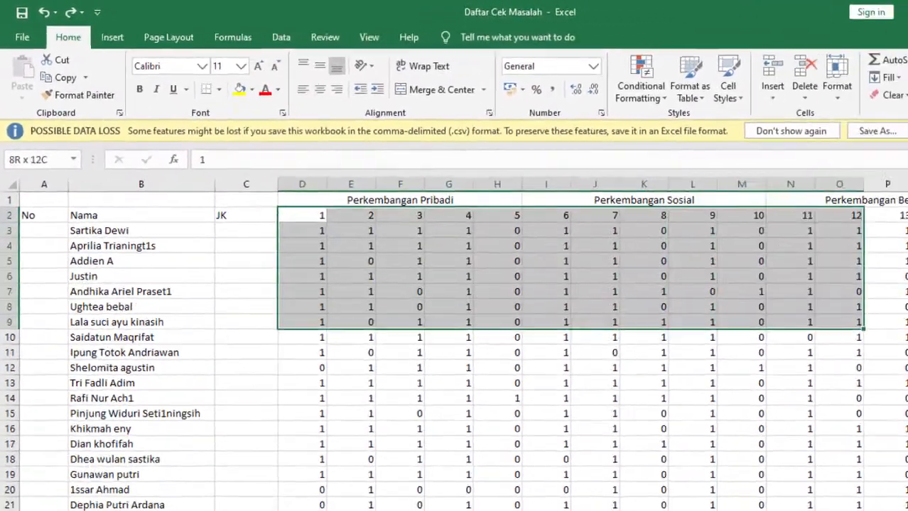
left_click_drag(863, 327, 907, 501)
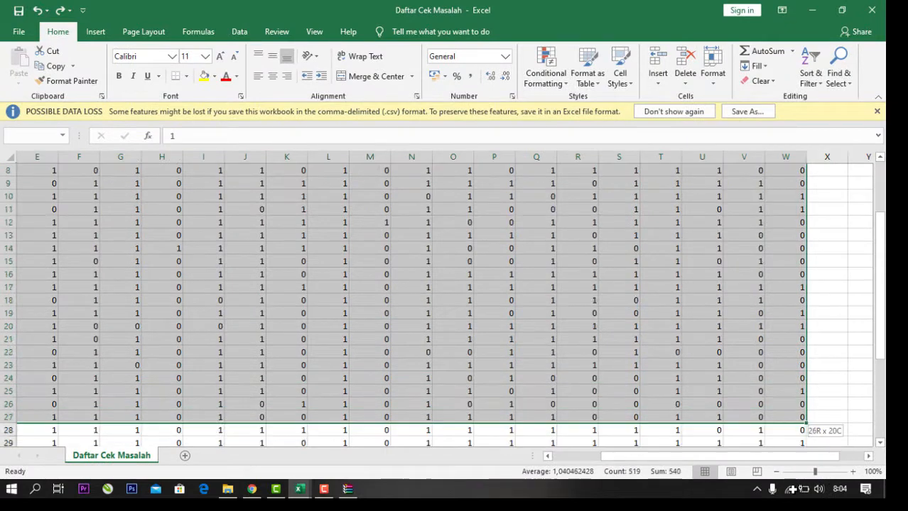
left_click_drag(790, 455, 794, 406)
scroll(642, 345, "up", 7)
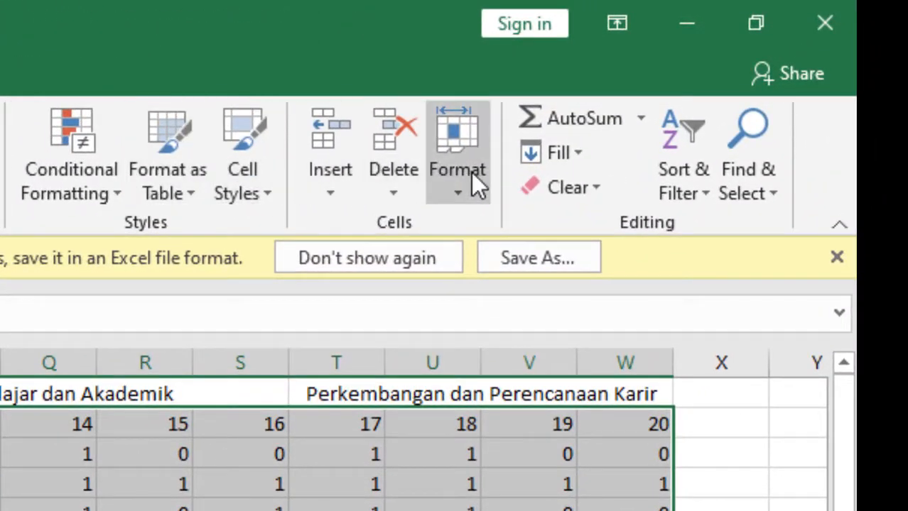
left_click(467, 129)
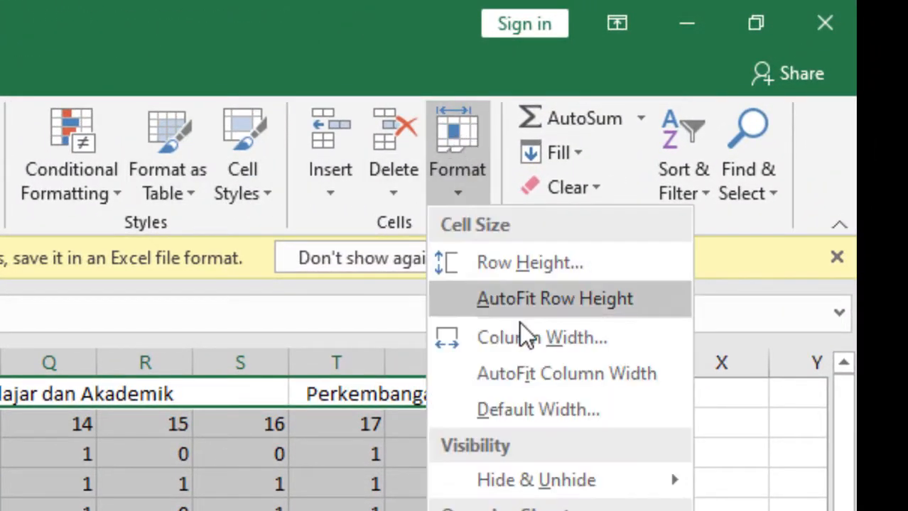
left_click(518, 343)
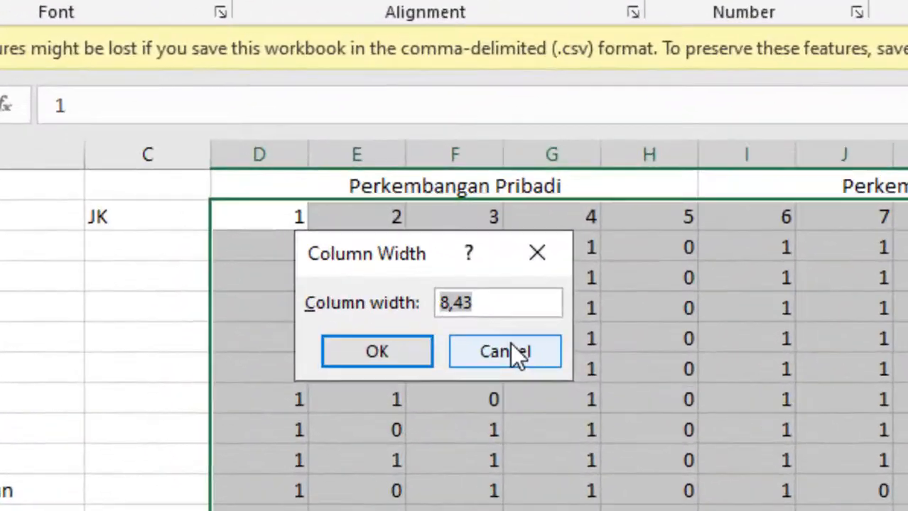
type("4")
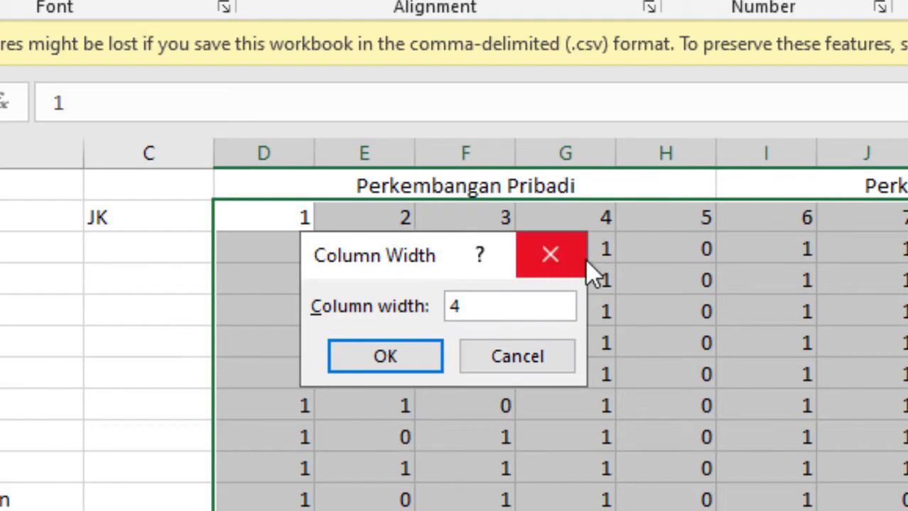
key("BackSpace")
type("3")
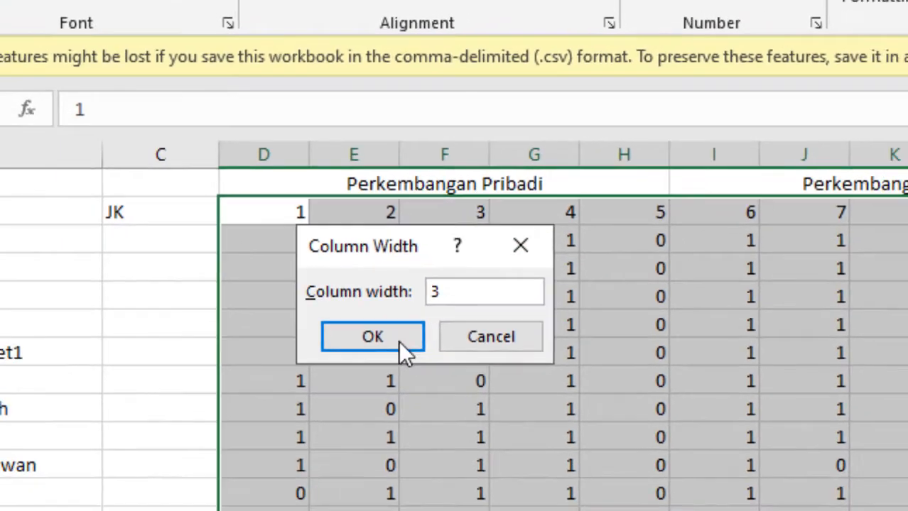
left_click(385, 356)
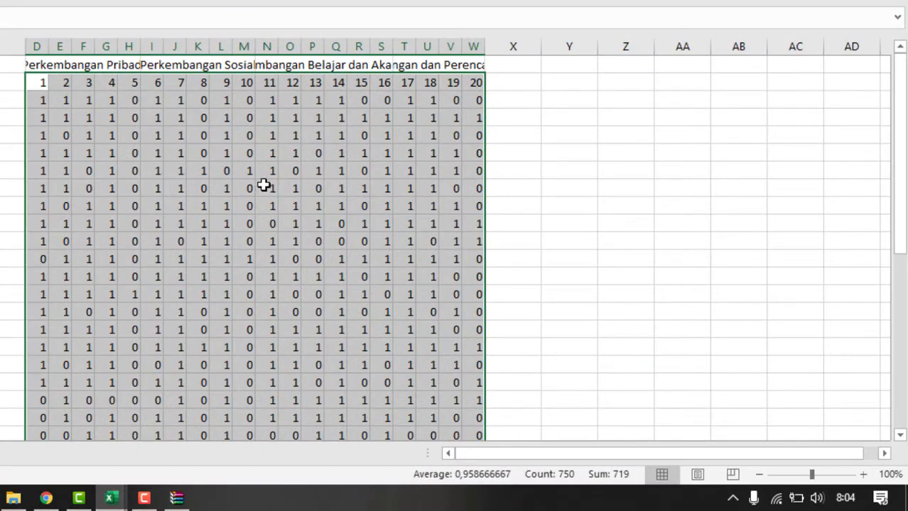
Set the column width of the question columns D to W to 4
left_click(192, 186)
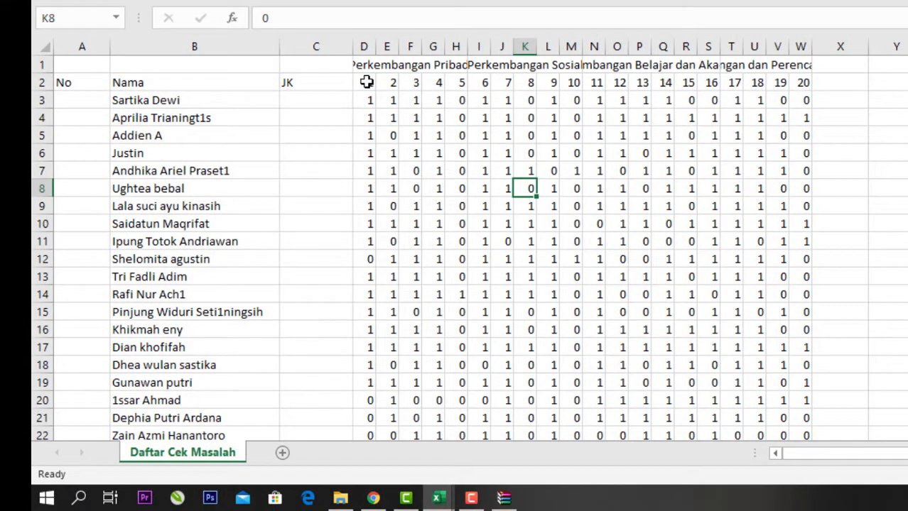
left_click_drag(366, 82, 792, 241)
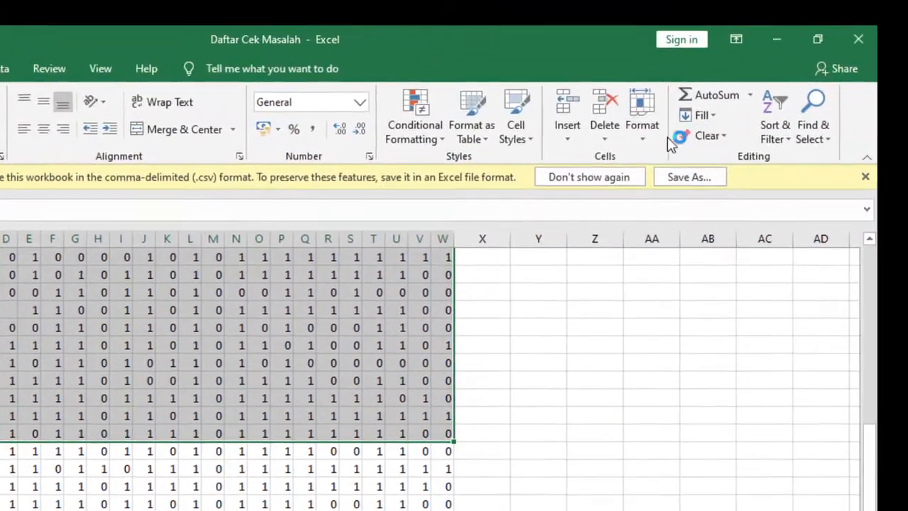
left_click(796, 35)
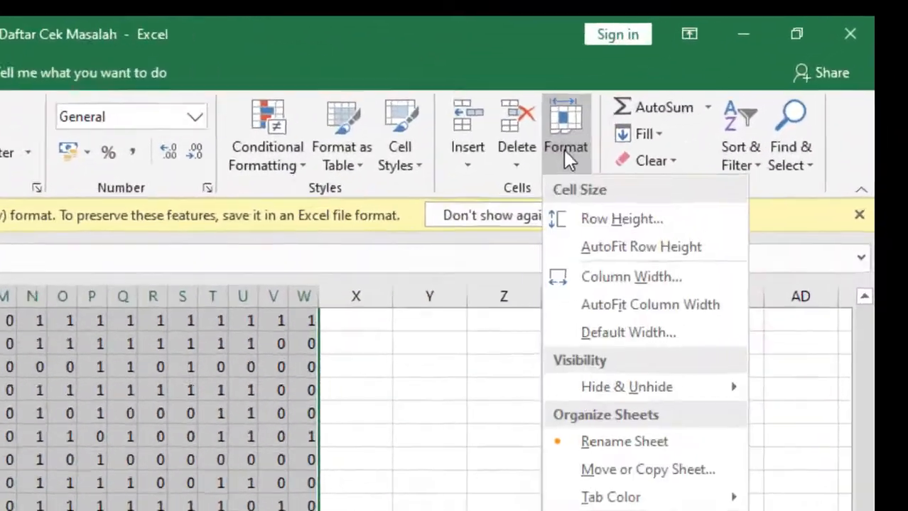
left_click(472, 364)
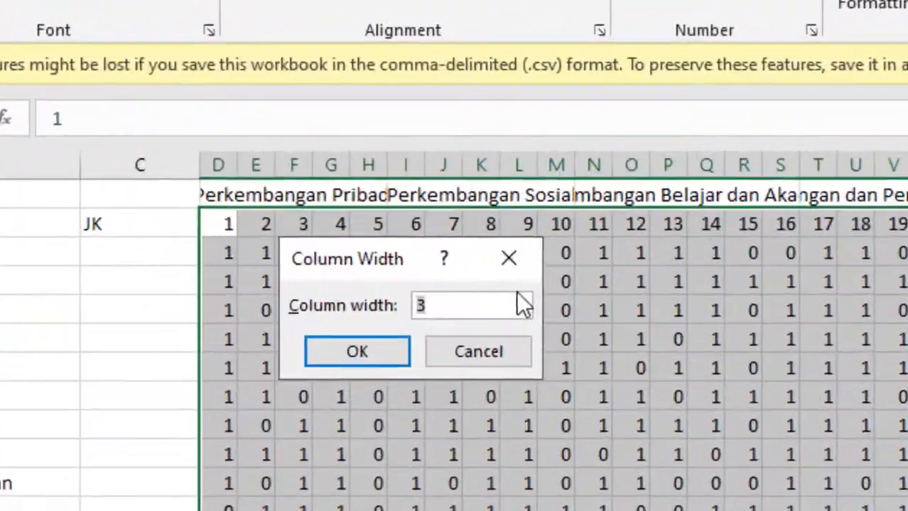
type("4")
left_click(380, 352)
left_click(421, 372)
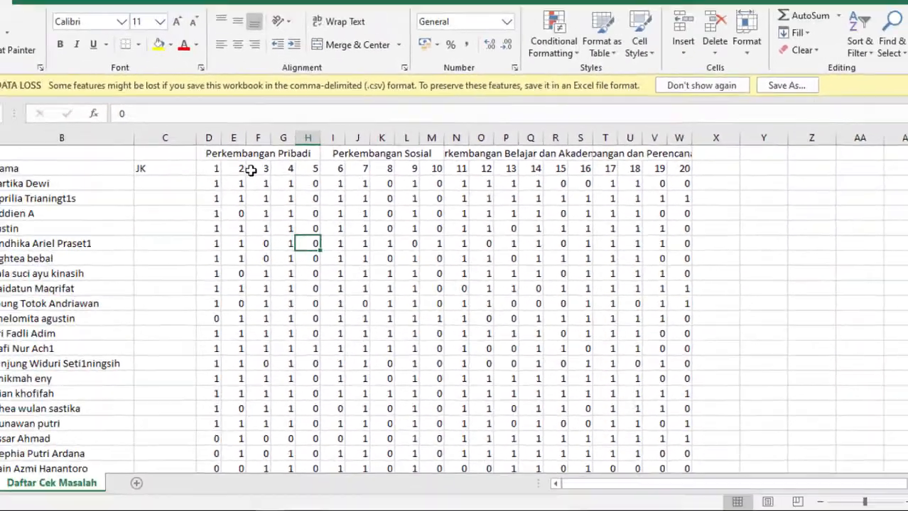
Narrow the JK column to roughly the width of a single question column
left_click(195, 117)
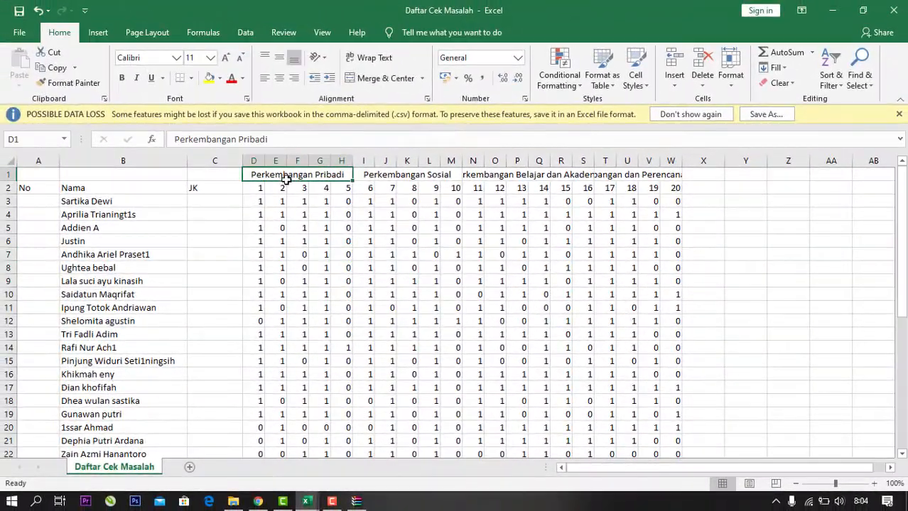
left_click(295, 238)
left_click(208, 175)
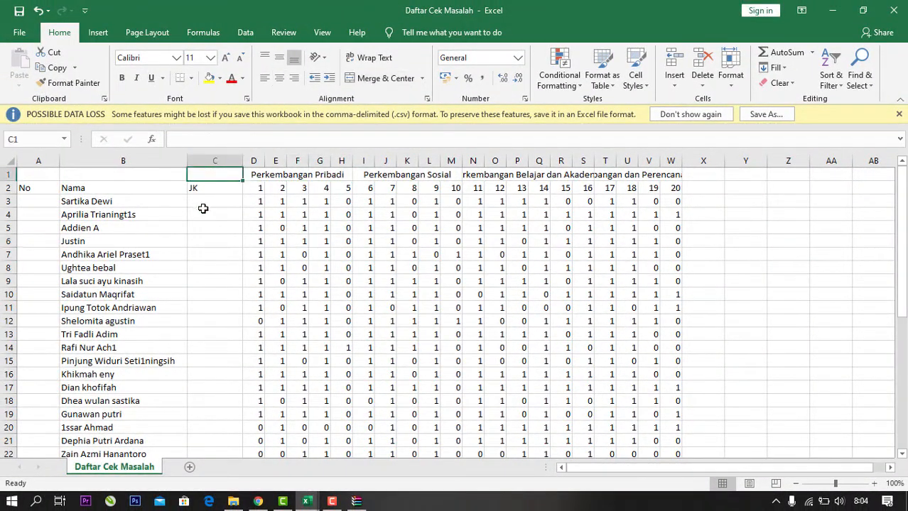
left_click_drag(235, 165, 208, 162)
left_click(222, 250)
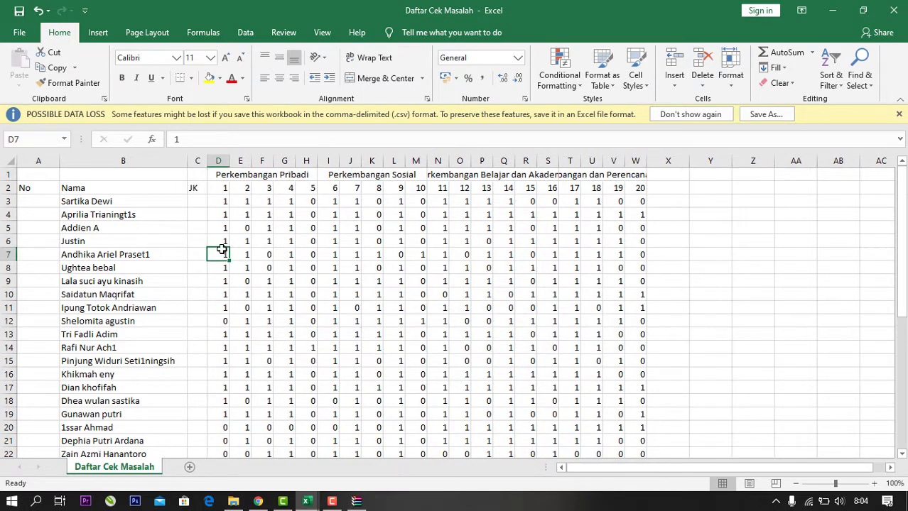
Merge and center the No, Nama and JK headings separately, each across rows 1 and 2 of its own column
left_click(42, 186)
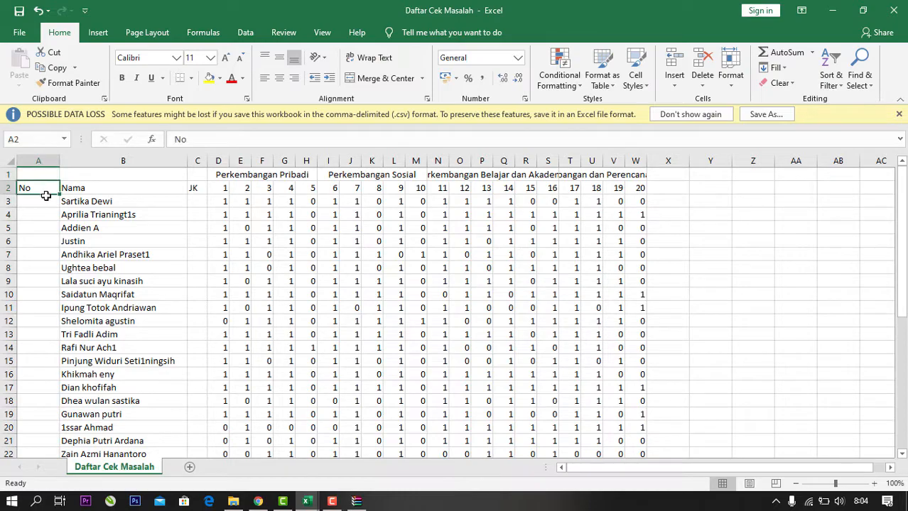
left_click(45, 215)
left_click_drag(36, 177, 35, 188)
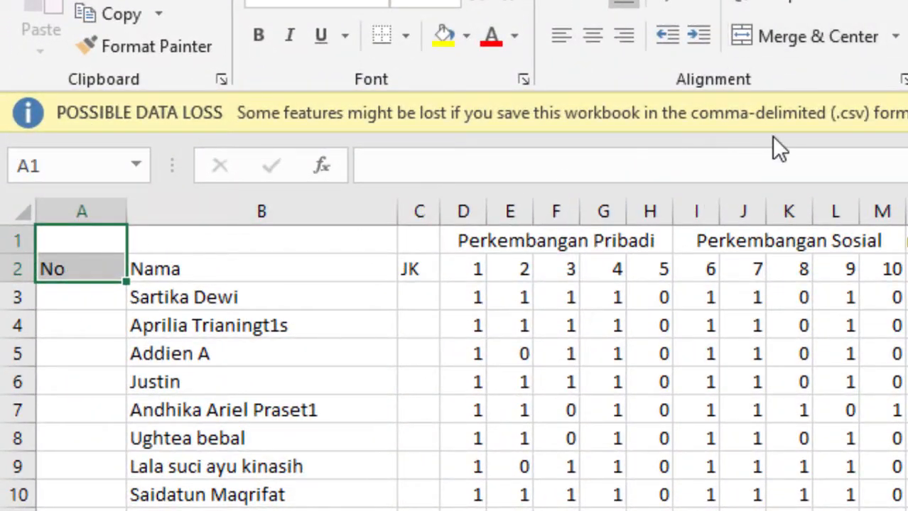
left_click(772, 37)
left_click_drag(184, 242, 183, 265)
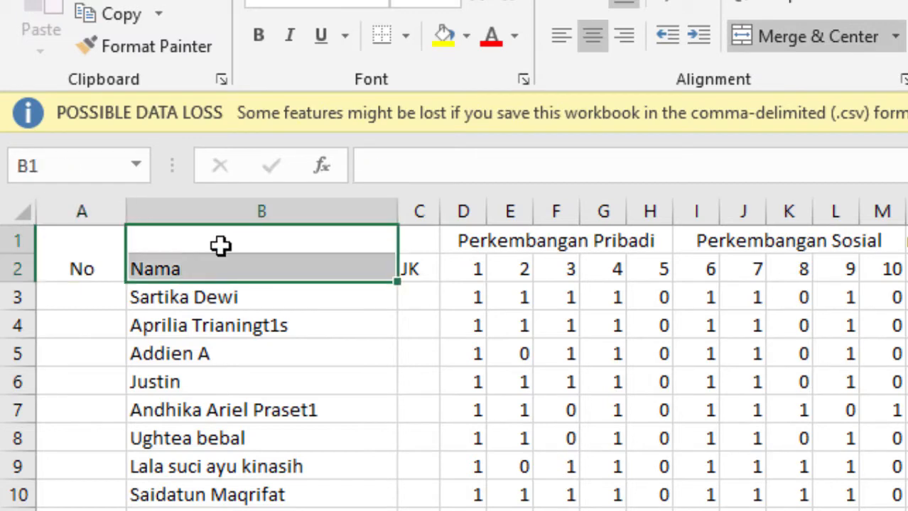
left_click(773, 39)
left_click_drag(417, 241, 412, 269)
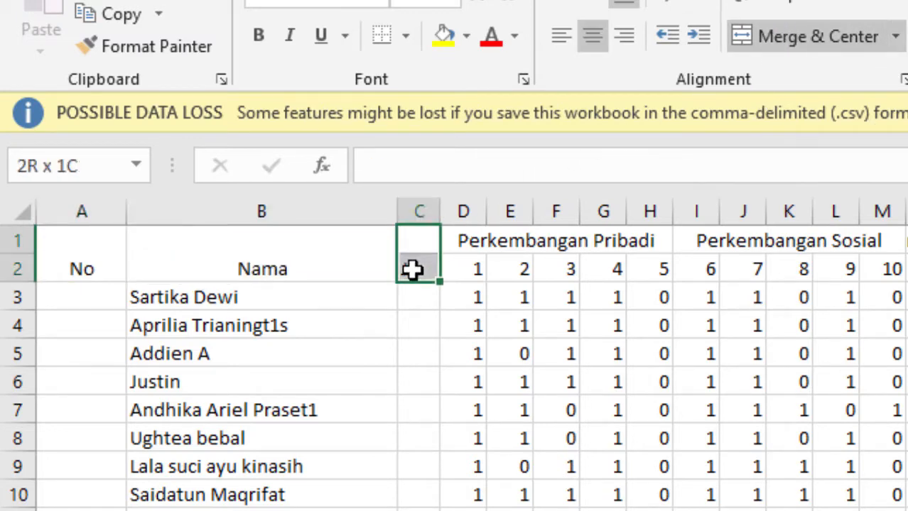
left_click(772, 37)
left_click(742, 382)
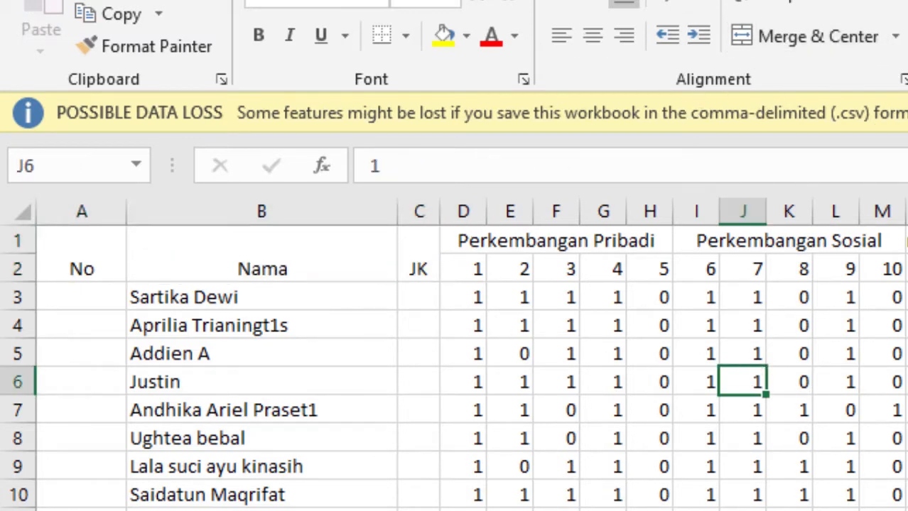
left_click(834, 207)
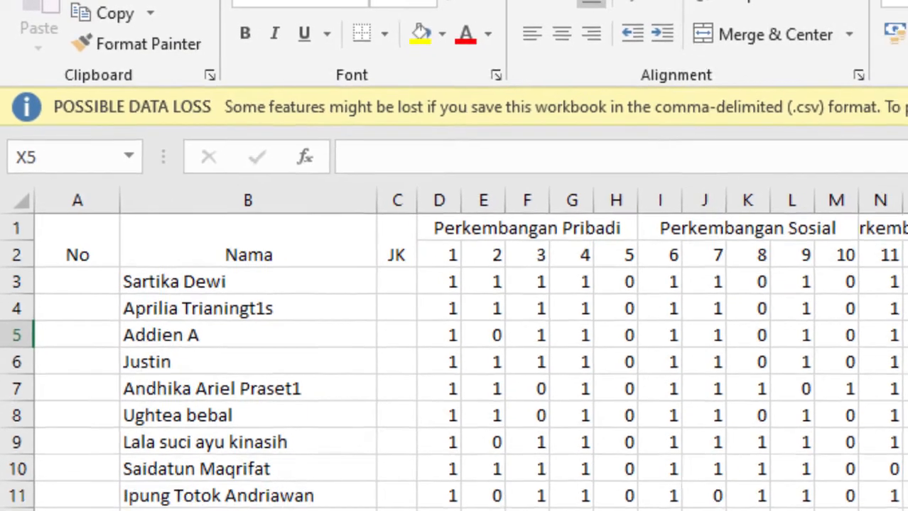
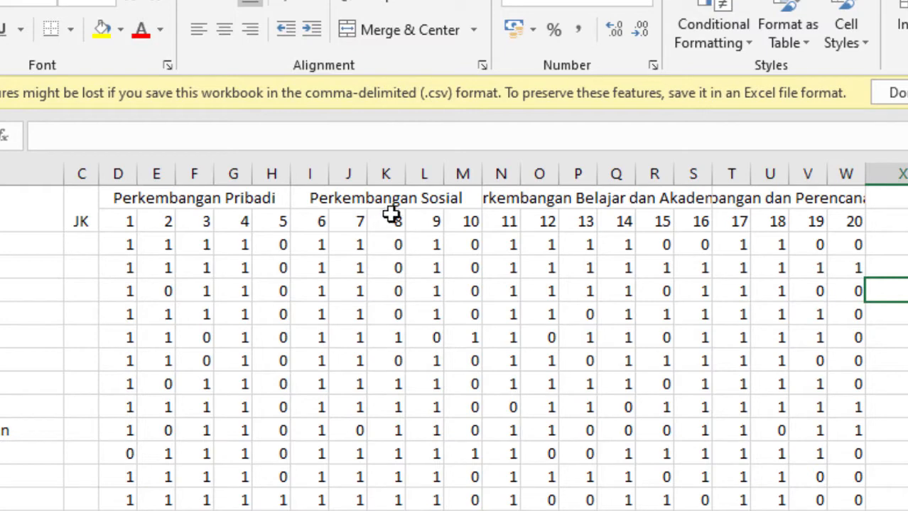
Insert an empty row above the development-area group headings in row 1
left_click(563, 202)
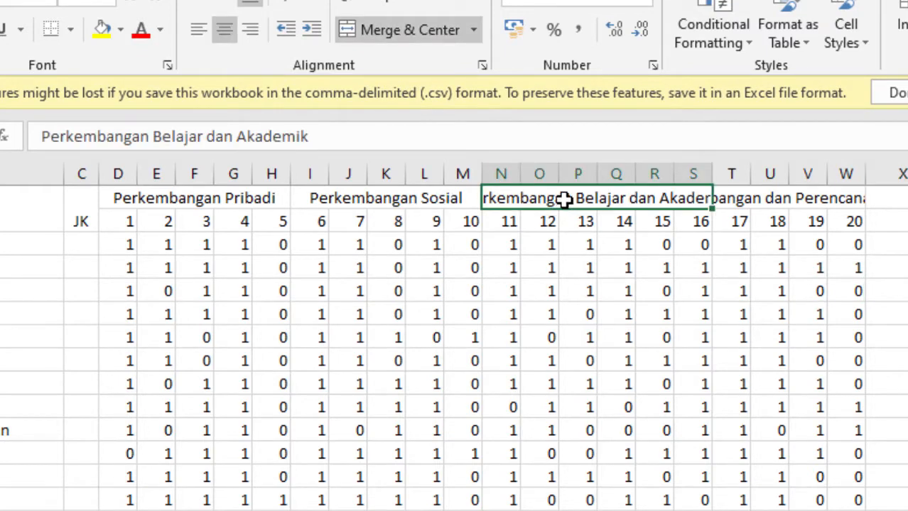
left_click(579, 336)
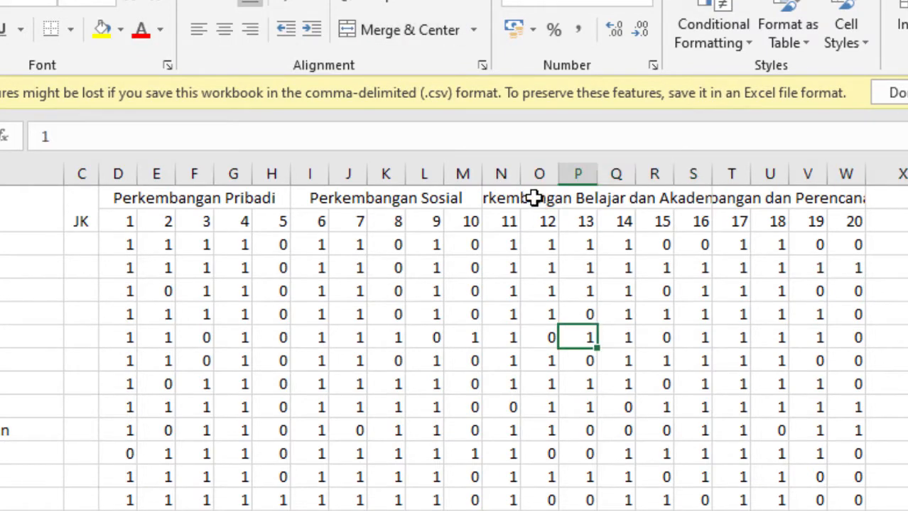
left_click(535, 201)
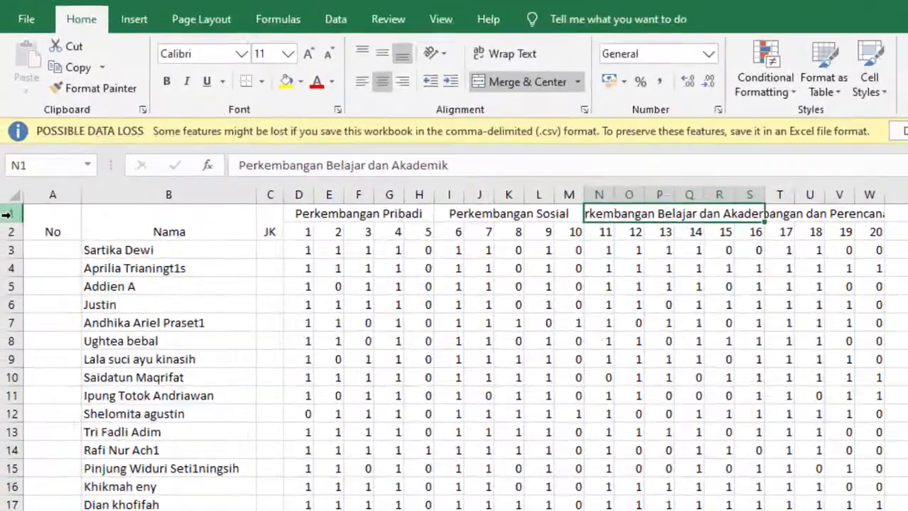
left_click(6, 213)
right_click(6, 213)
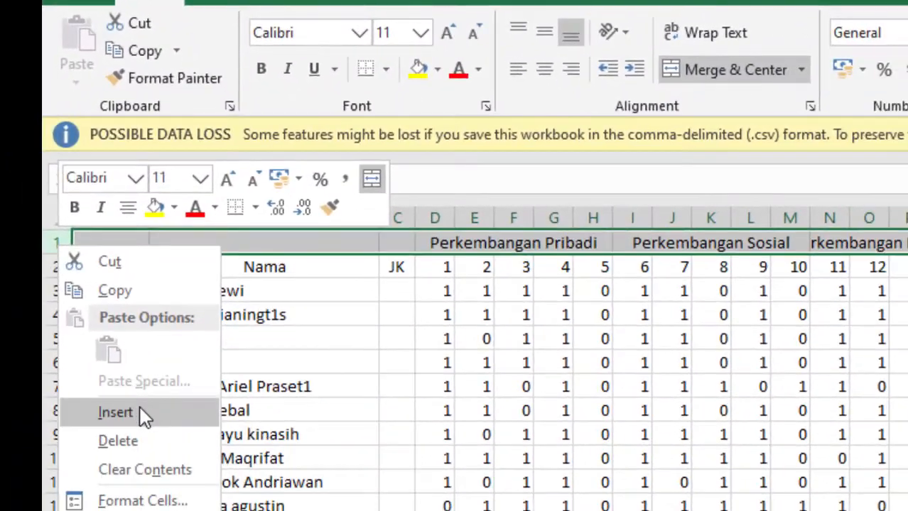
left_click(140, 412)
left_click(750, 386)
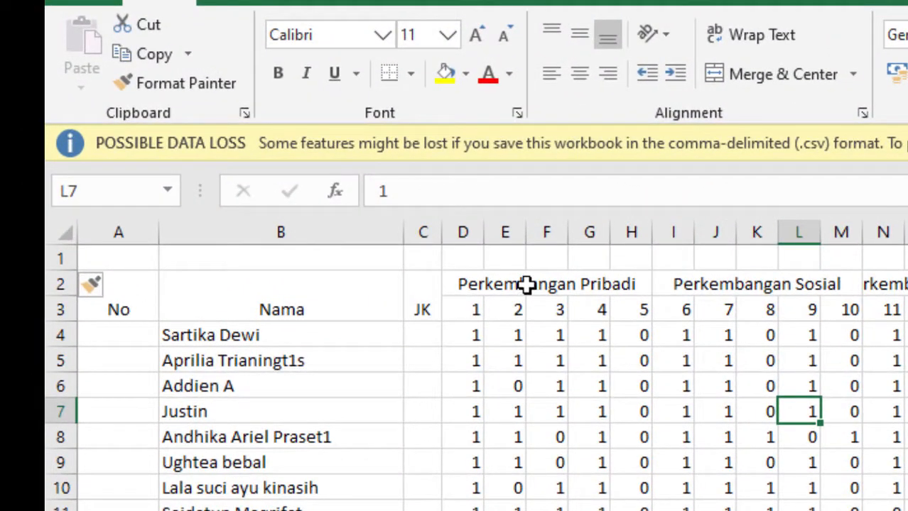
Merge and center the Perkembangan Pribadi and Perkembangan Sosial headings separately, each across rows 1 and 2 of its own columns
left_click_drag(525, 285, 527, 257)
left_click(558, 418)
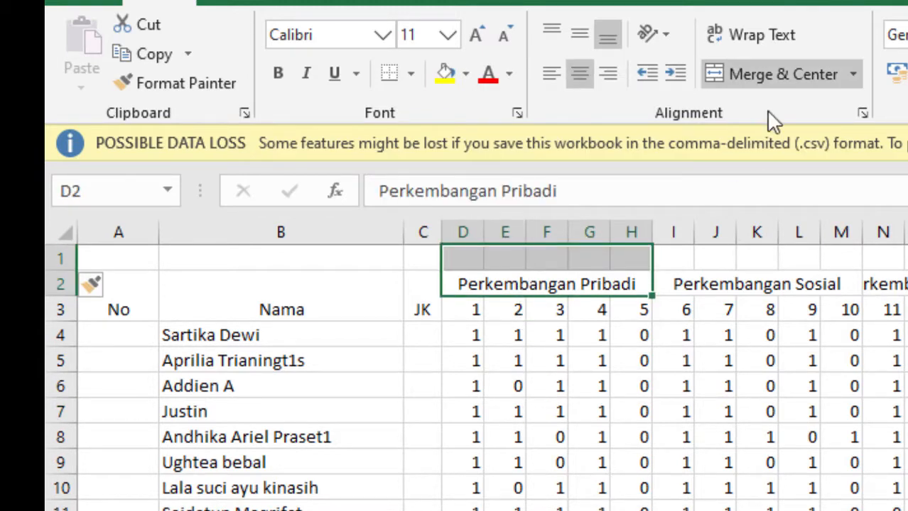
left_click(770, 74)
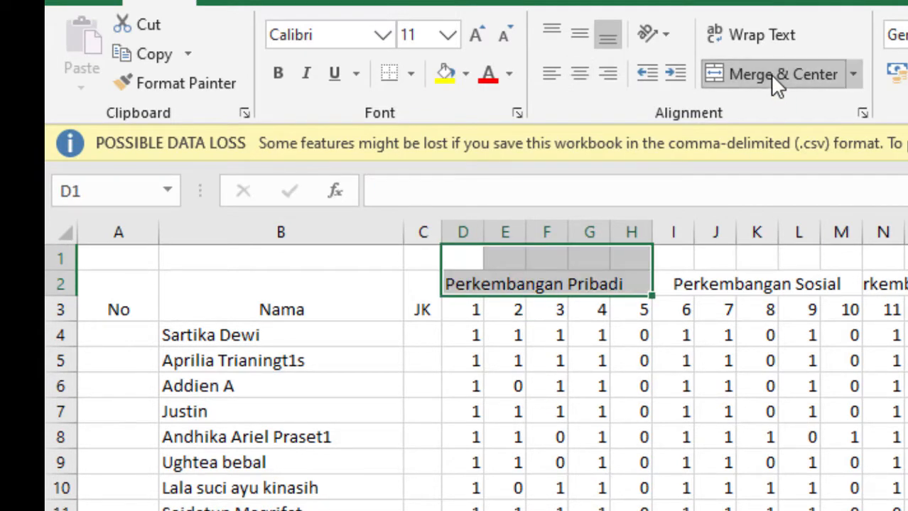
left_click(770, 74)
left_click(799, 277)
left_click_drag(526, 116, 527, 97)
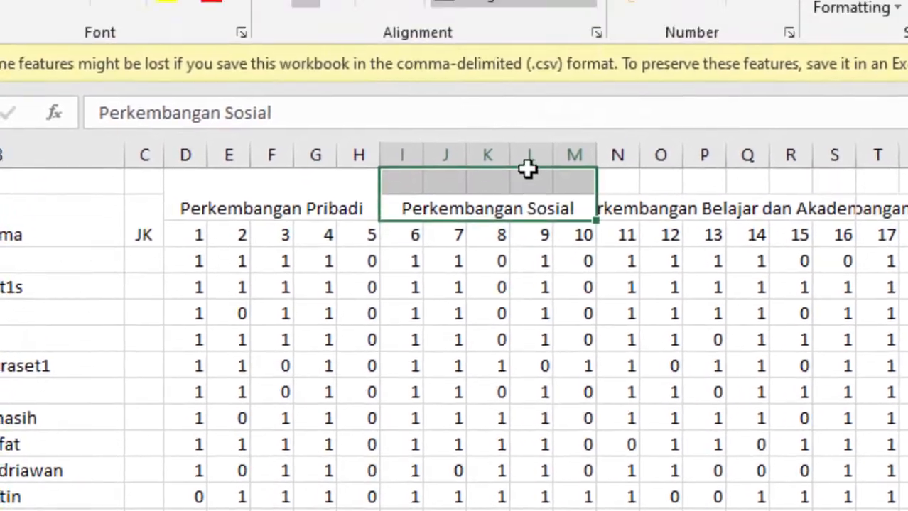
left_click(482, 0)
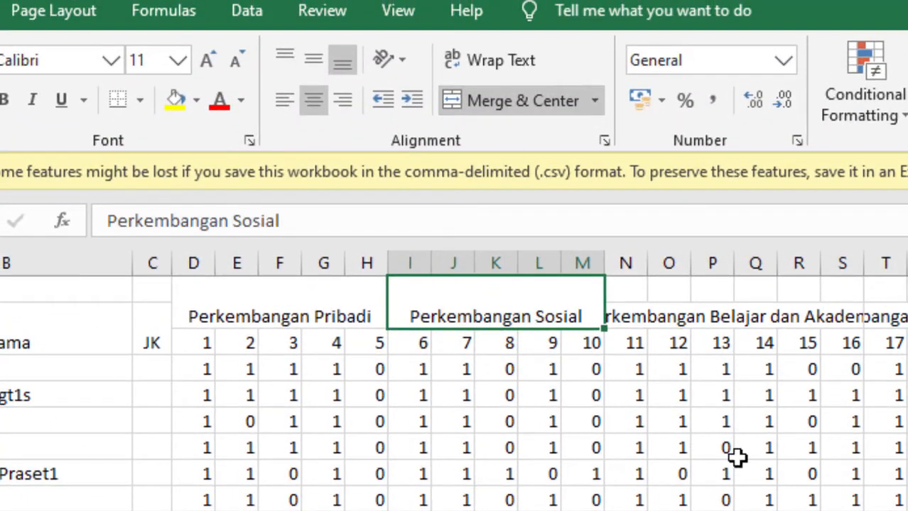
Merge and center the Perkembangan Belajar dan Akademik heading and the career planning heading separately, each across rows 1 and 2
left_click_drag(702, 322, 698, 300)
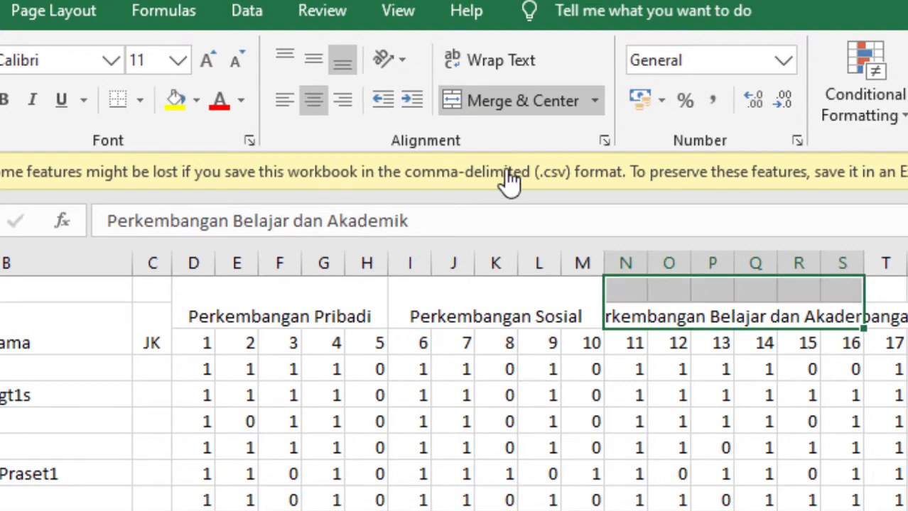
left_click(515, 100)
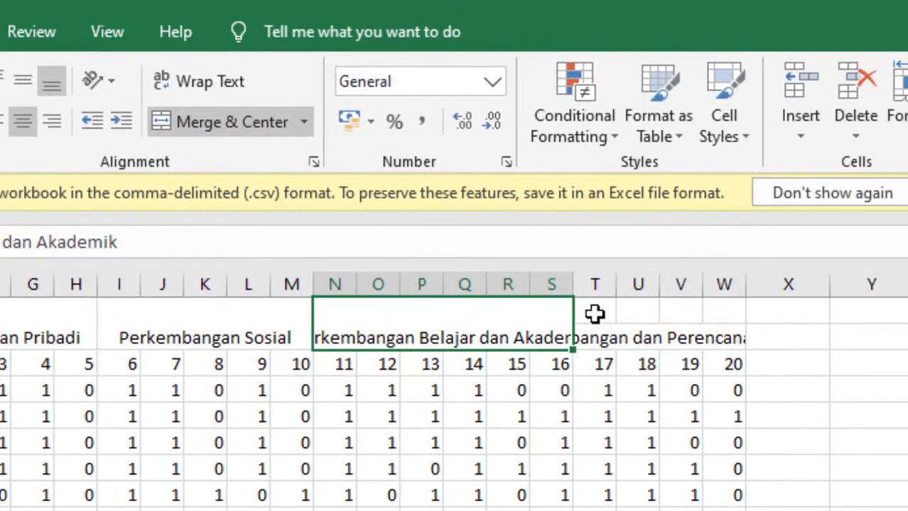
left_click(684, 331)
left_click_drag(684, 331, 693, 304)
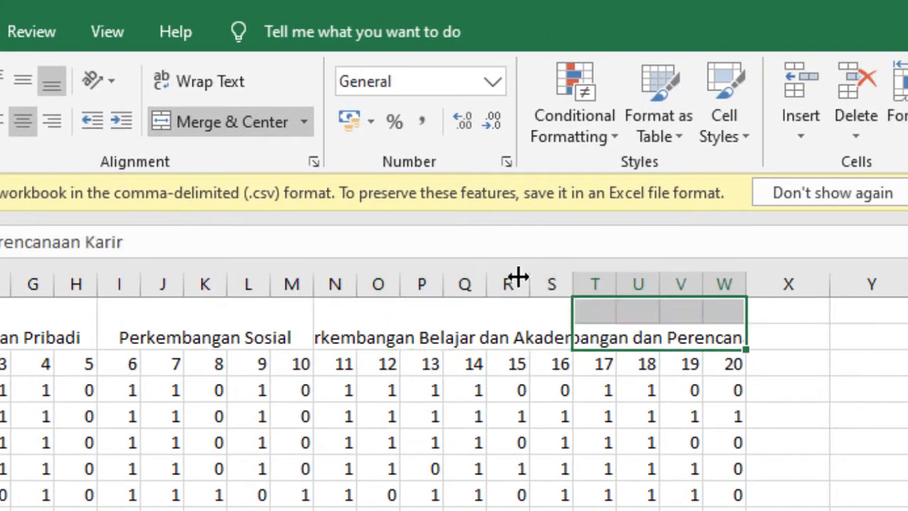
left_click(174, 124)
key("Right")
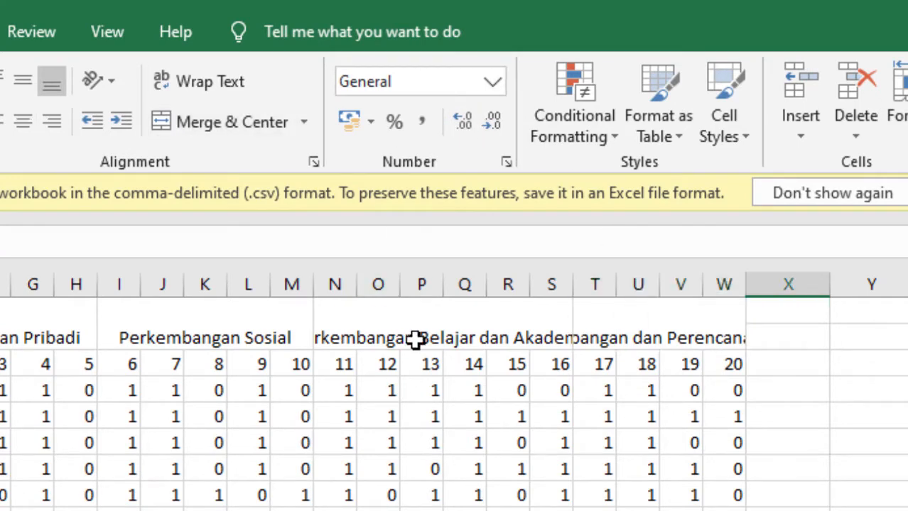
Turn on text wrapping for the merged Perkembangan Belajar dan Akademik heading
left_click(502, 337)
right_click(502, 337)
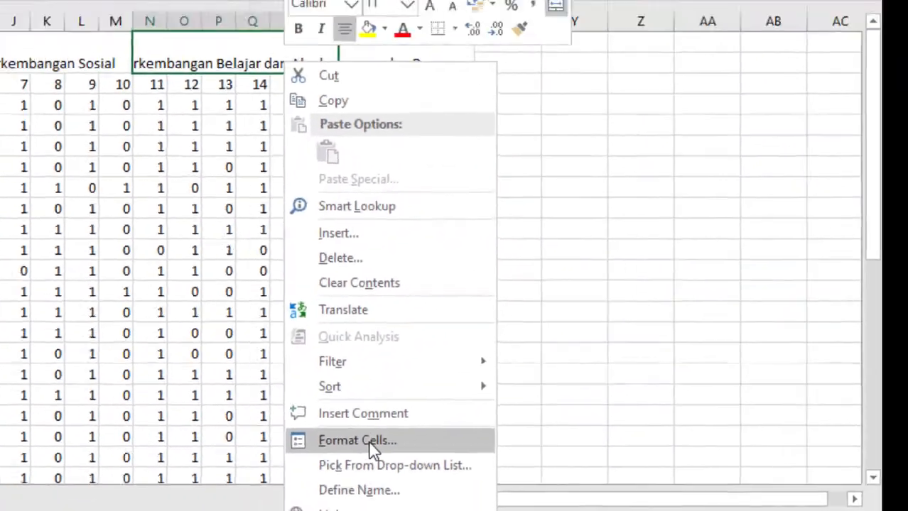
left_click(366, 441)
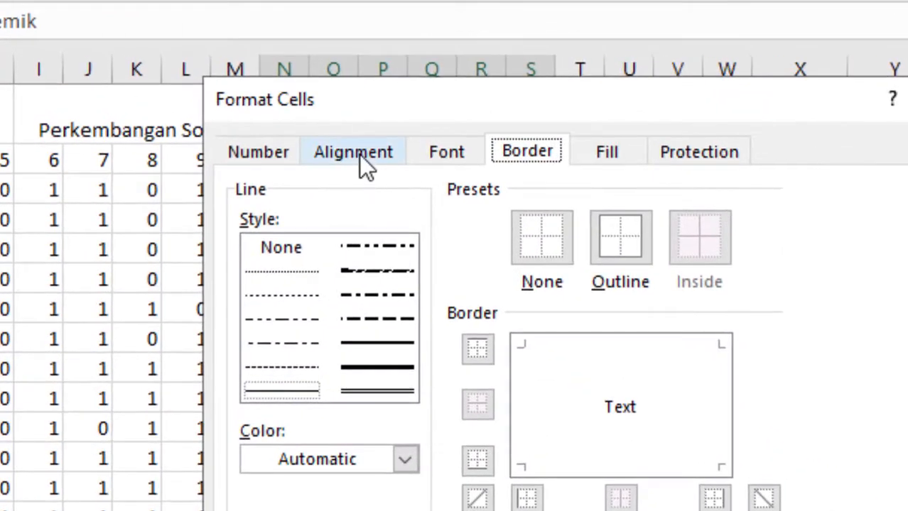
left_click(237, 103)
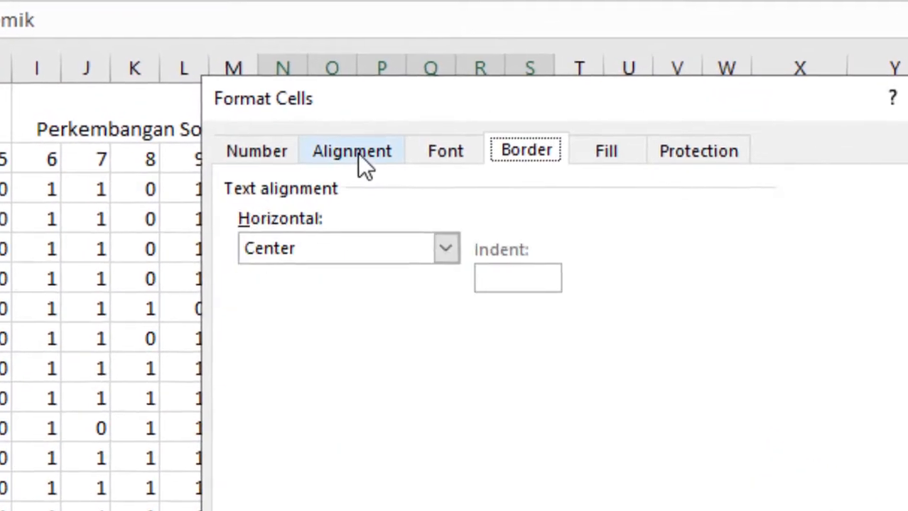
left_click(359, 157)
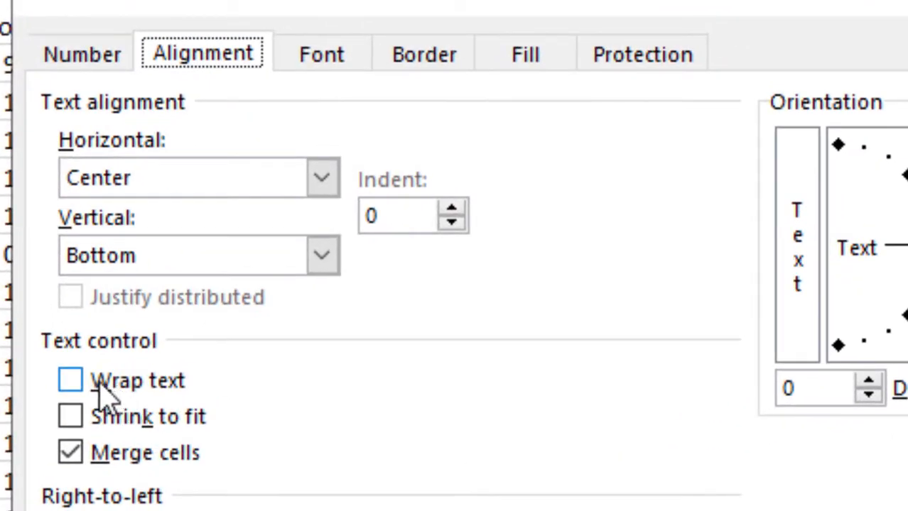
left_click(101, 384)
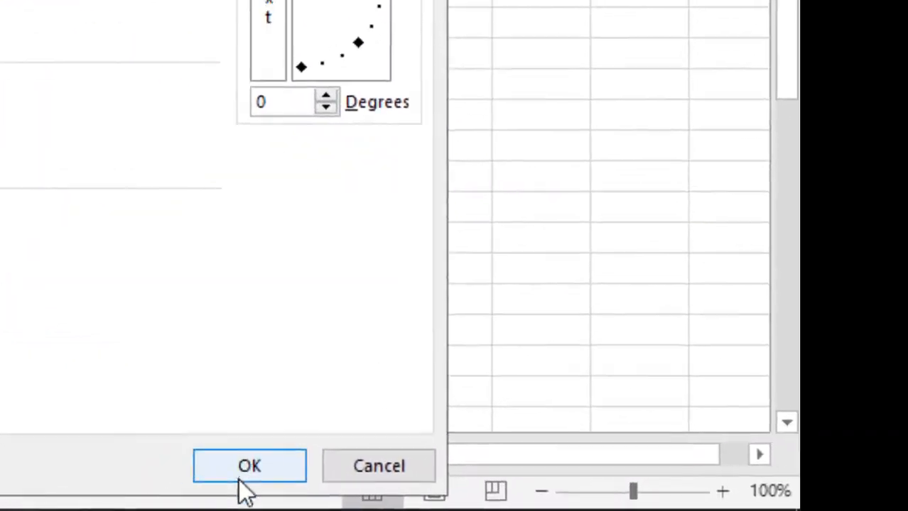
left_click(242, 479)
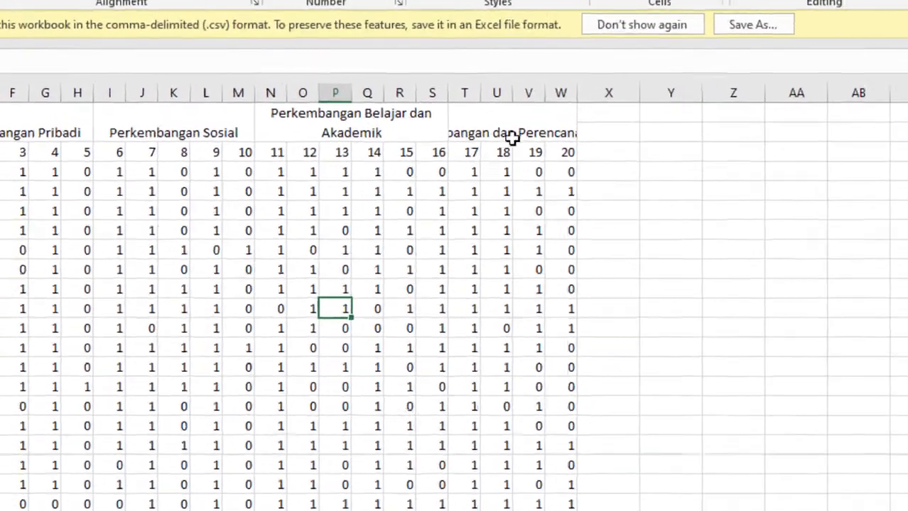
Turn on text wrapping for the merged Perkembangan dan Perencanaan Karir heading
left_click(474, 110)
right_click(461, 115)
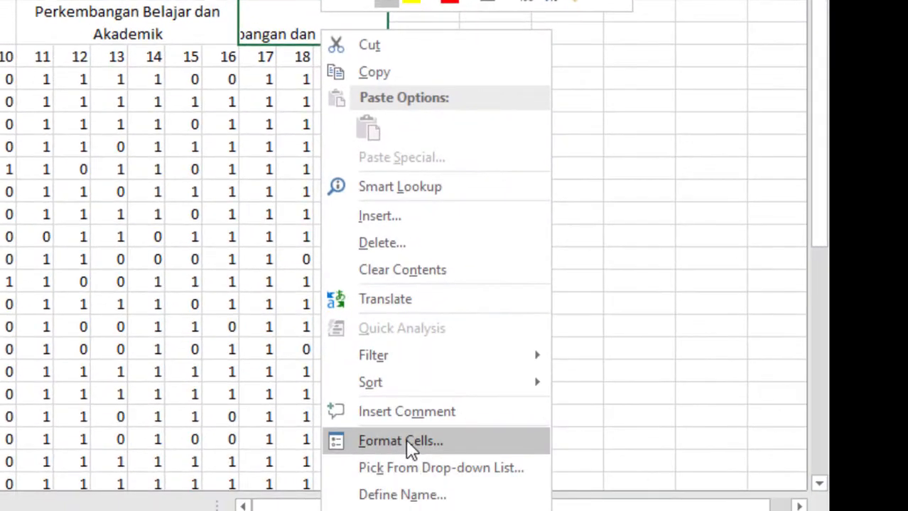
left_click(406, 439)
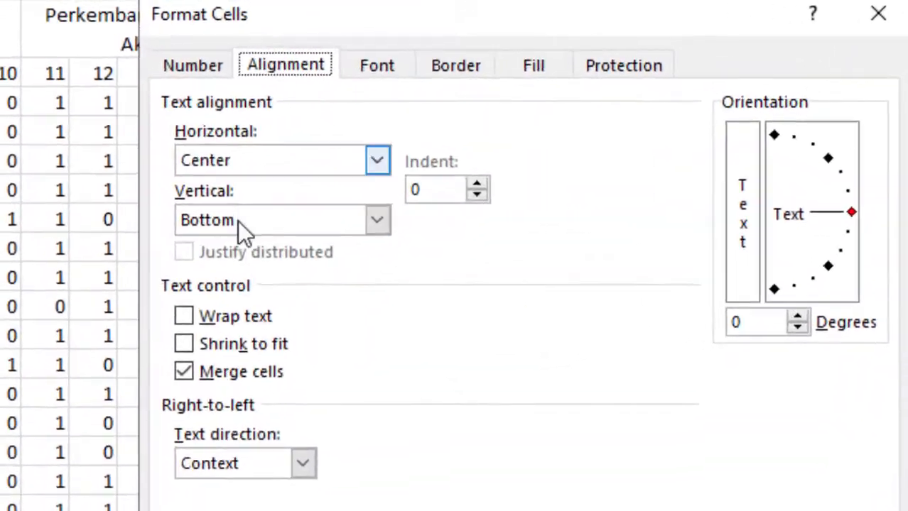
left_click(235, 316)
left_click(725, 510)
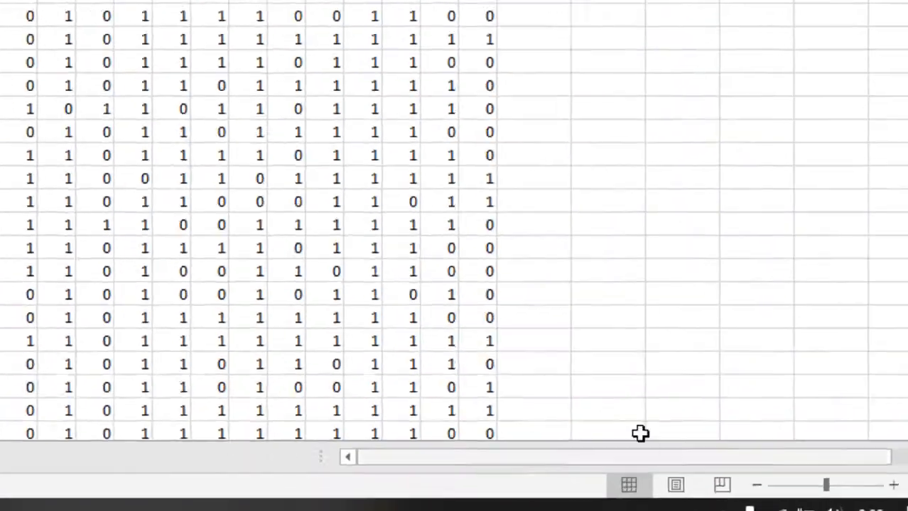
left_click(412, 225)
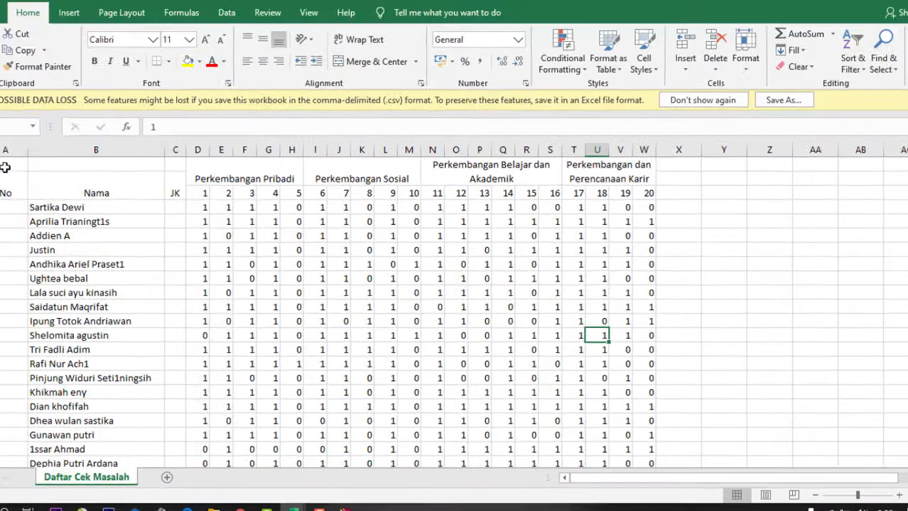
Merge and center the No, Nama and JK headings separately, each across rows 1 to 3 of its own column
left_click(62, 187)
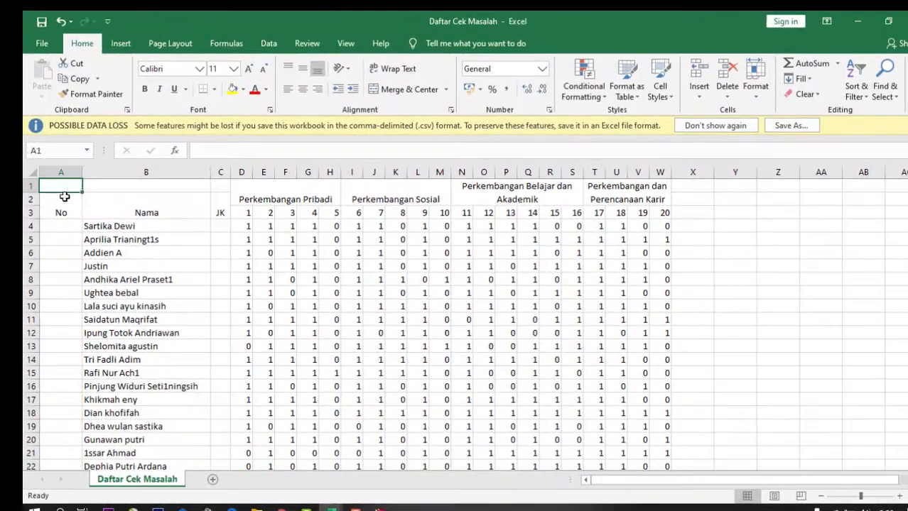
left_click_drag(64, 197, 63, 213)
left_click(399, 90)
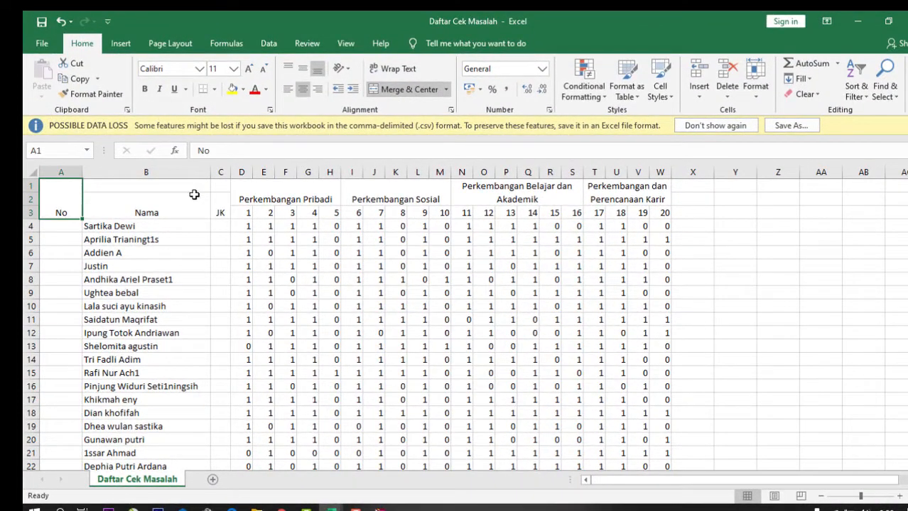
left_click_drag(172, 186, 171, 211)
left_click(416, 94)
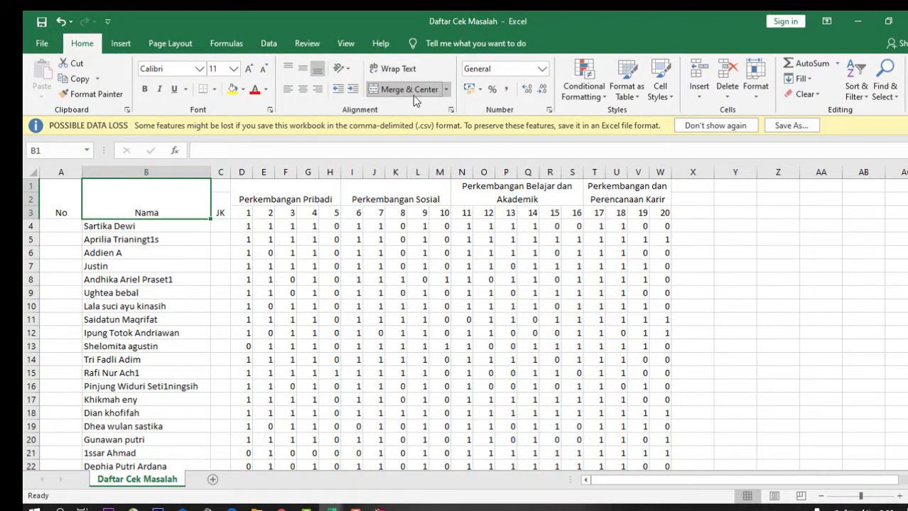
left_click_drag(223, 186, 222, 212)
left_click(410, 89)
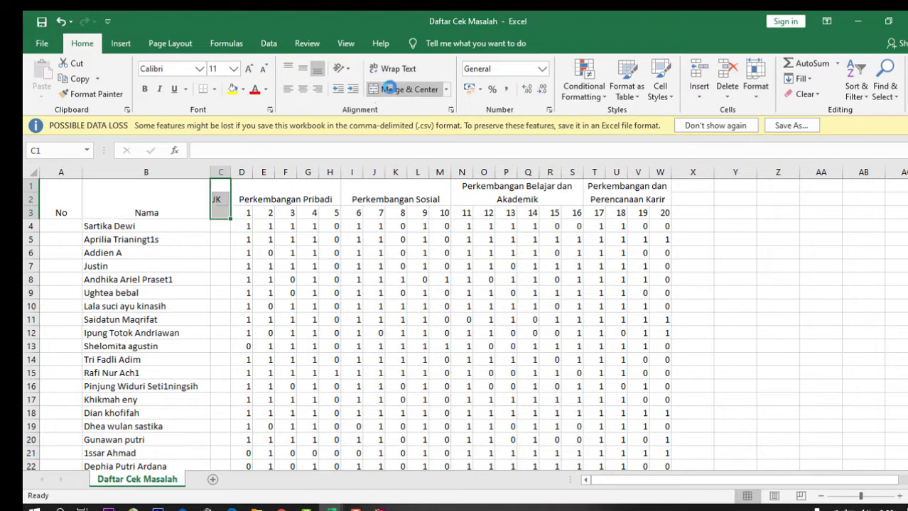
left_click(440, 279)
left_click(532, 253)
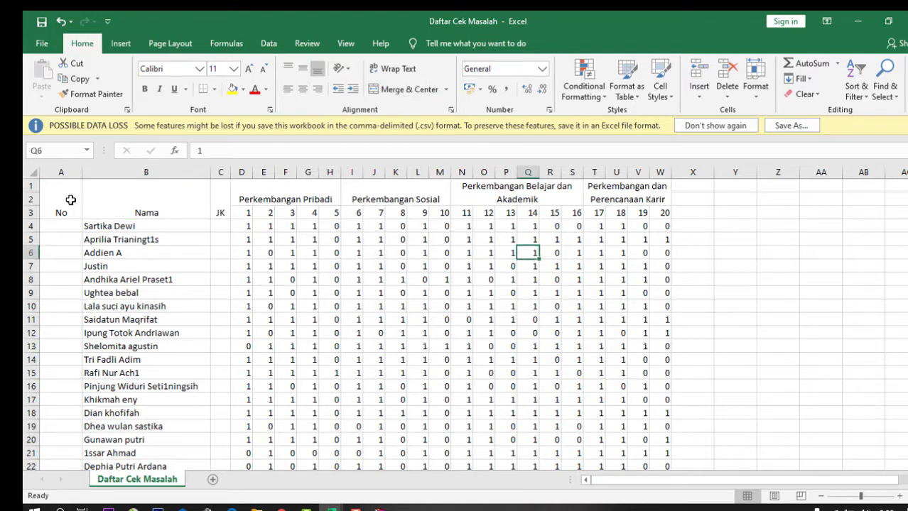
Center the text of the table's header rows 1 to 3 horizontally and vertically within their cells
left_click_drag(56, 199, 645, 203)
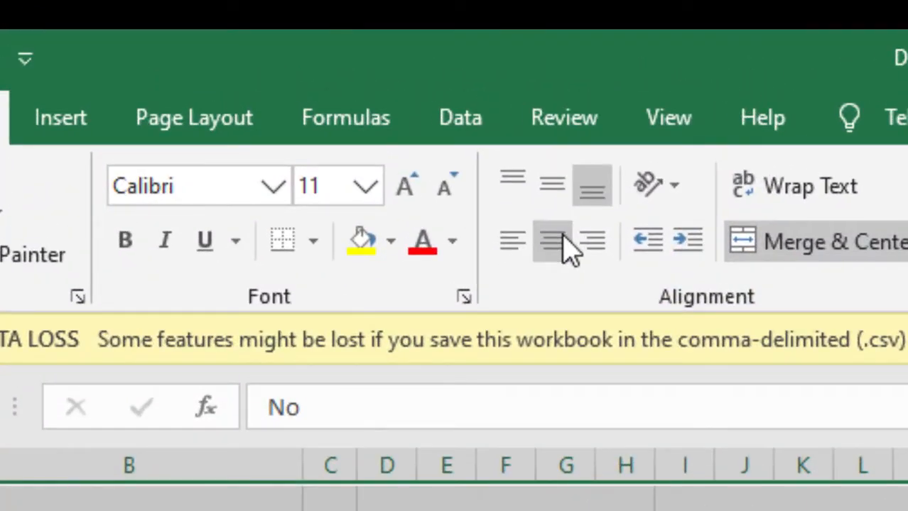
left_click(561, 245)
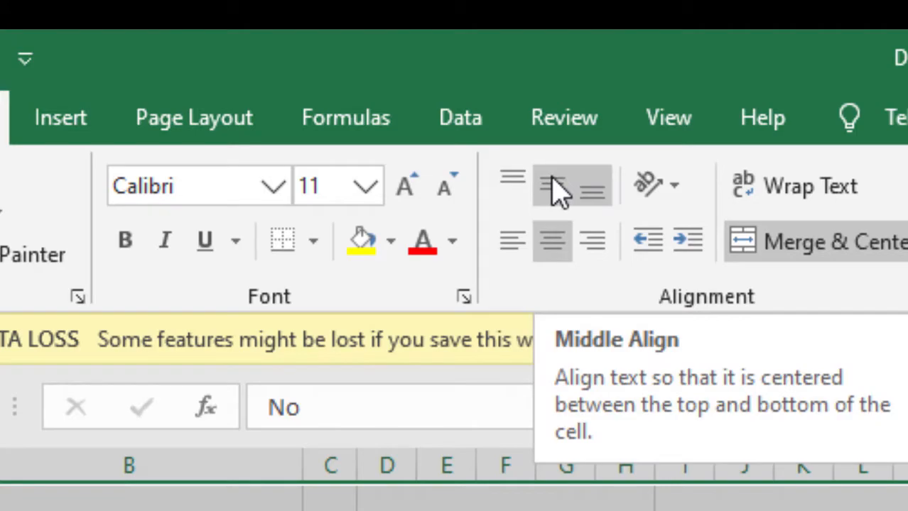
left_click(558, 189)
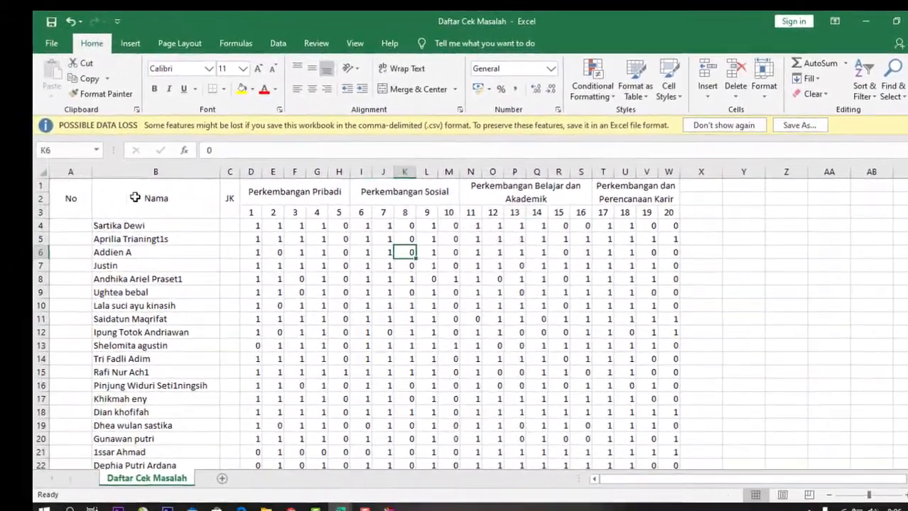
Make all headings and question numbers in rows 1 to 3 bold, from No to question 20
left_click_drag(72, 198, 675, 191)
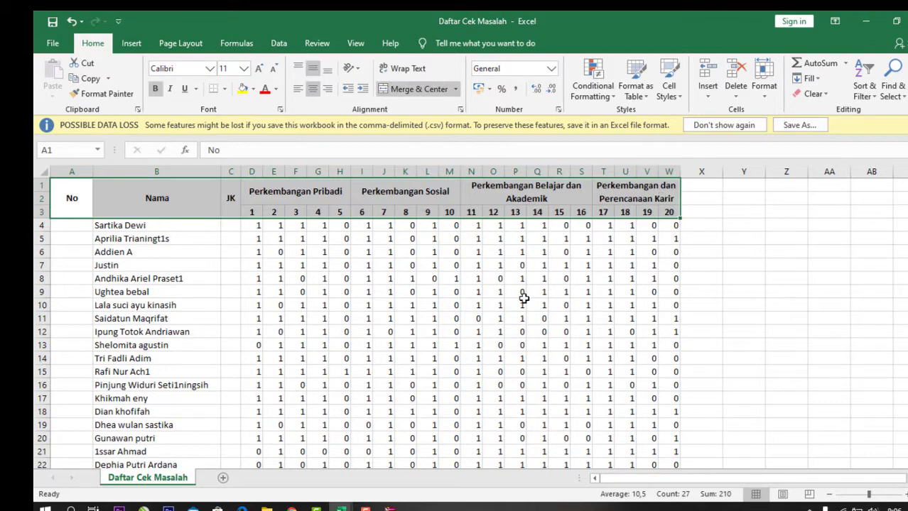
left_click_drag(521, 292, 520, 305)
scroll(289, 239, "down", 2)
scroll(269, 228, "up", 2)
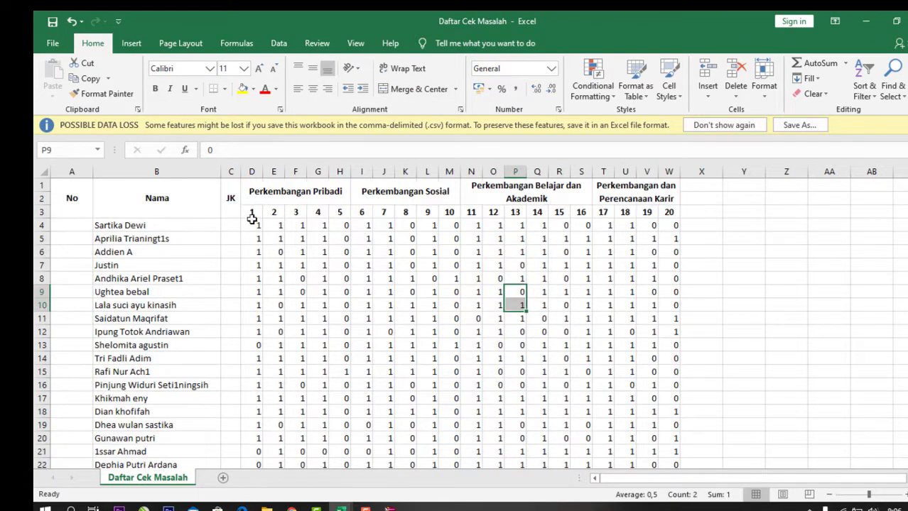
Center the 1/0 answer values below the question numbers in columns D to W horizontally and vertically
left_click_drag(253, 225, 671, 435)
scroll(451, 257, "up", 7)
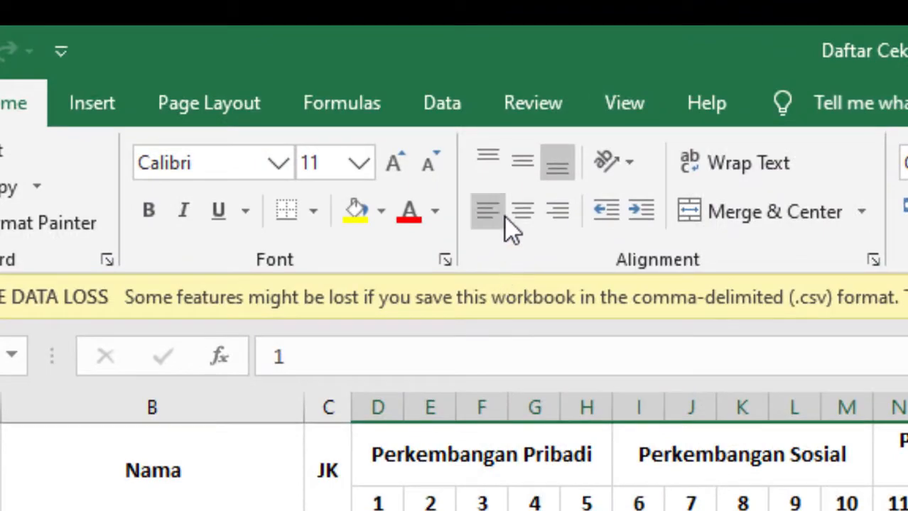
left_click(522, 167)
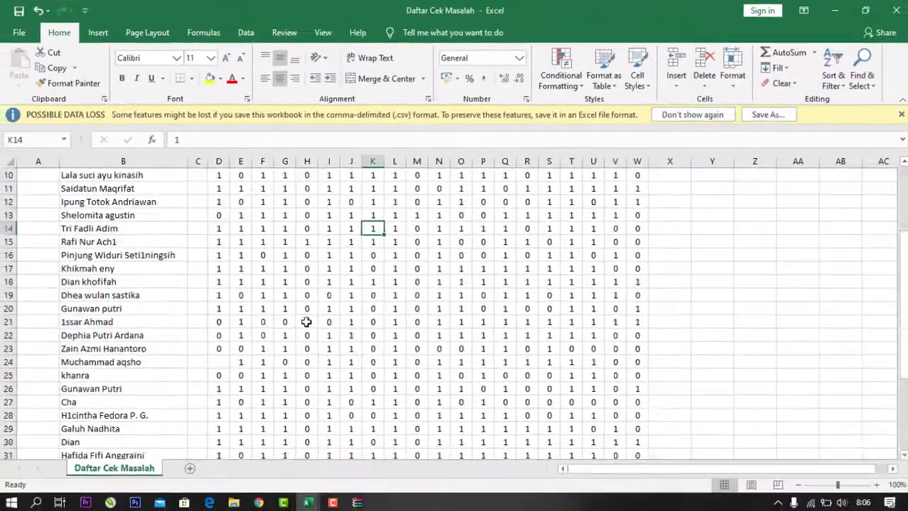
scroll(306, 322, "up", 3)
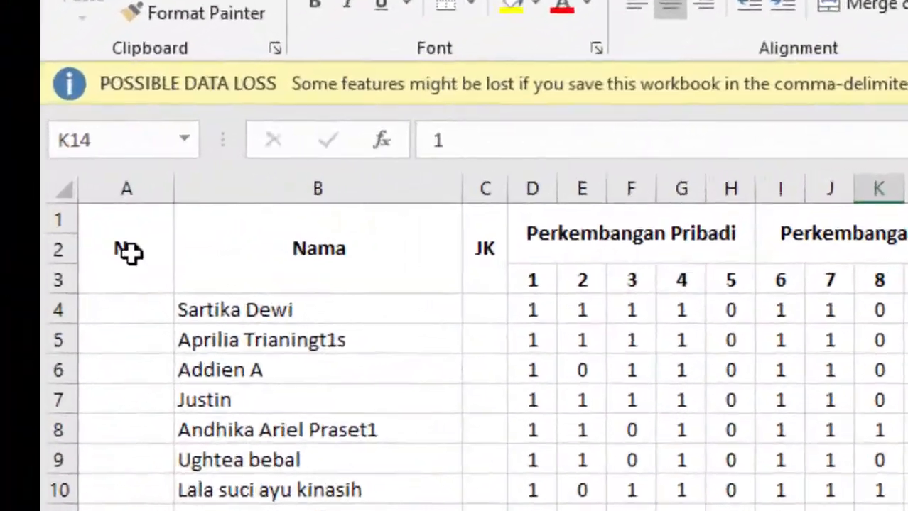
Narrow the No column by setting its column width to 3
left_click(40, 187)
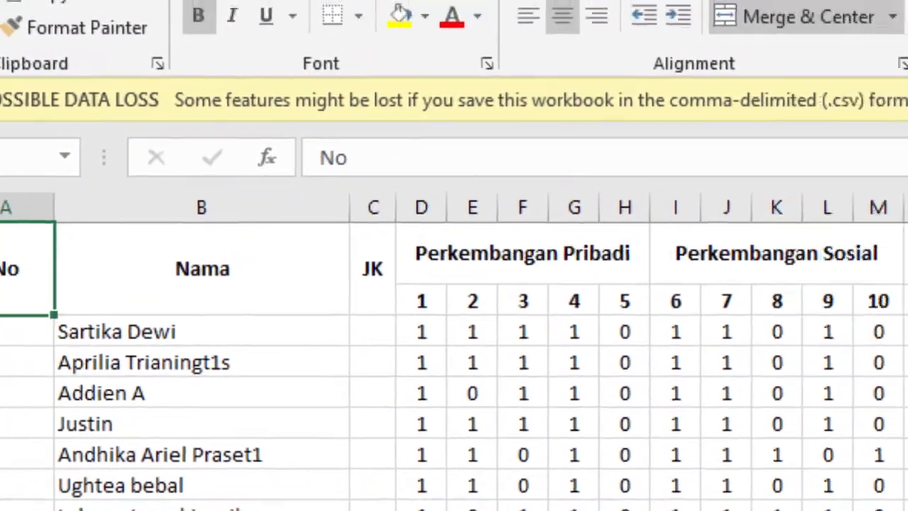
left_click(653, 127)
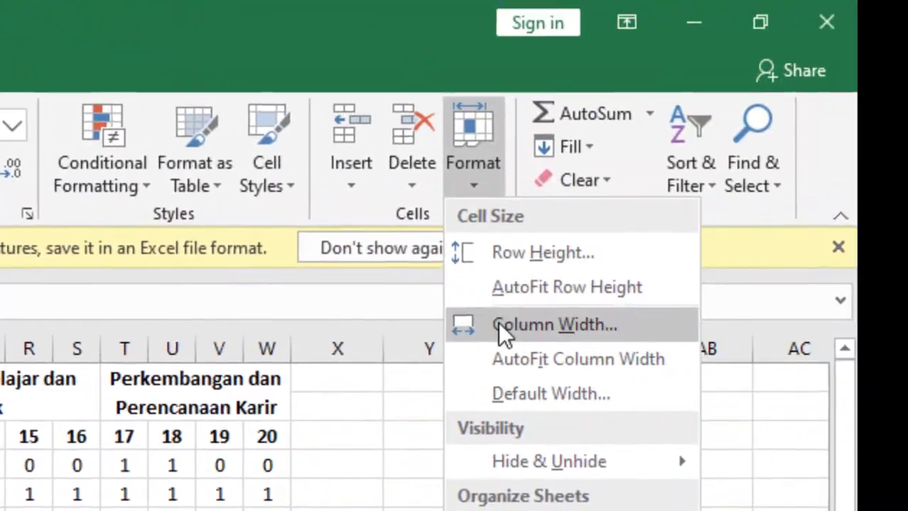
left_click(498, 323)
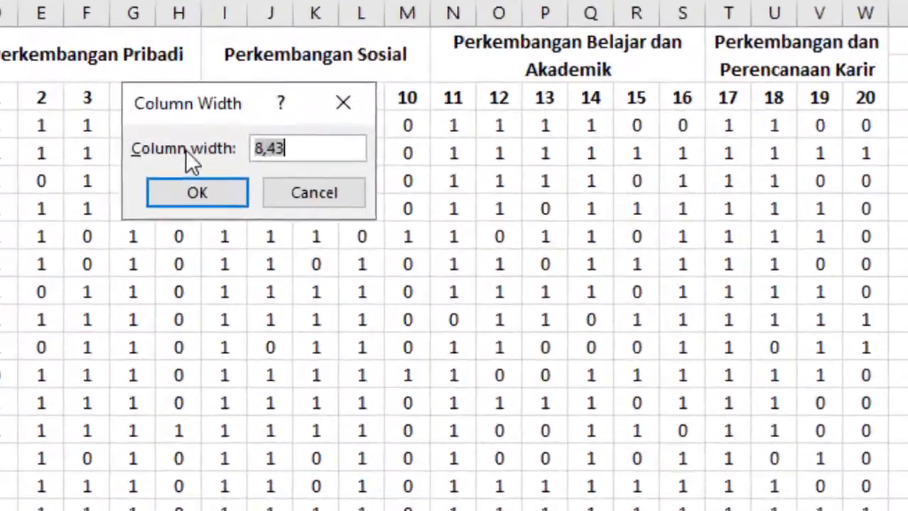
type("5")
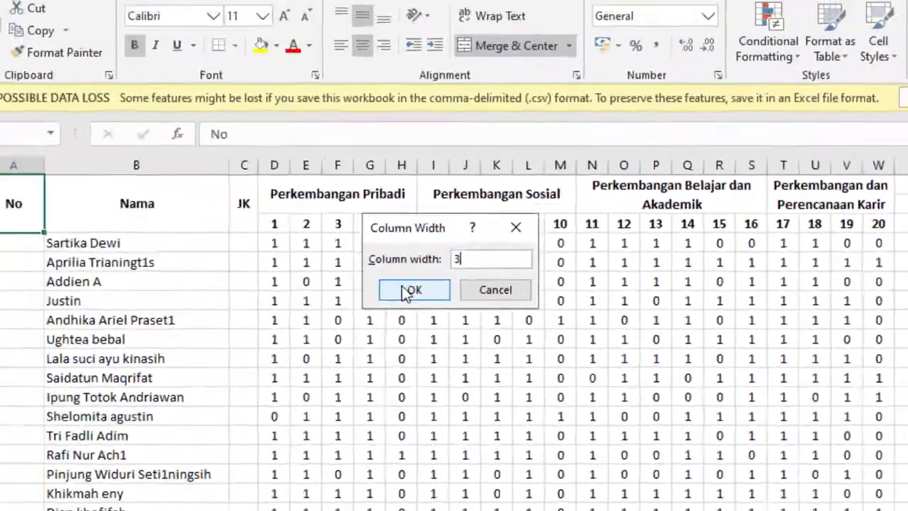
left_click(119, 312)
left_click(89, 306)
Enter the numbers 1 and 2 in cells A4 and A5 for the first two respondents
left_click(74, 286)
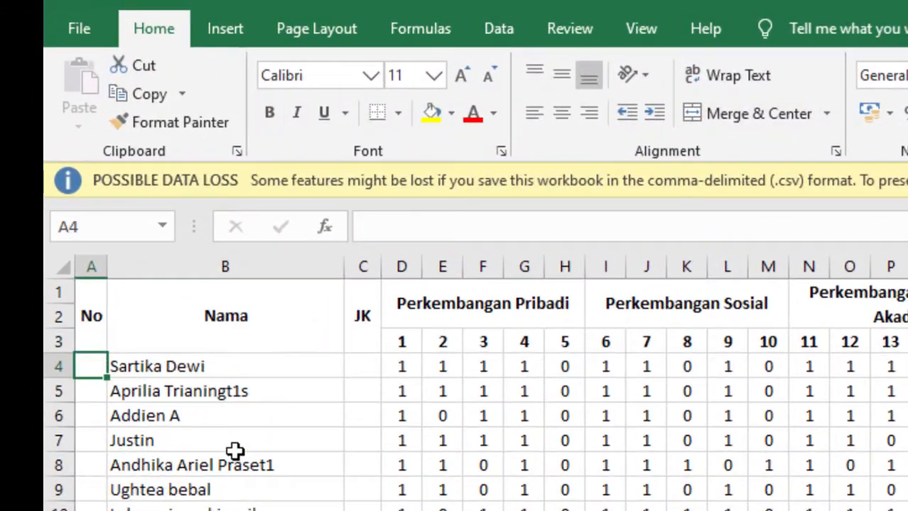
type("1")
left_click(103, 380)
type("2")
left_click(310, 461)
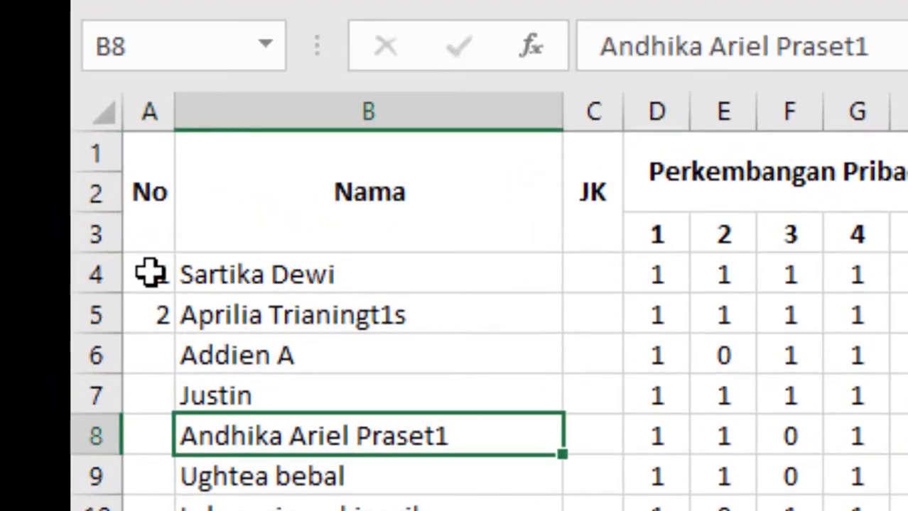
Extend the number series from A4:A5 down column A to the last respondent in row 40
left_click_drag(99, 353, 102, 387)
left_click_drag(154, 323, 155, 325)
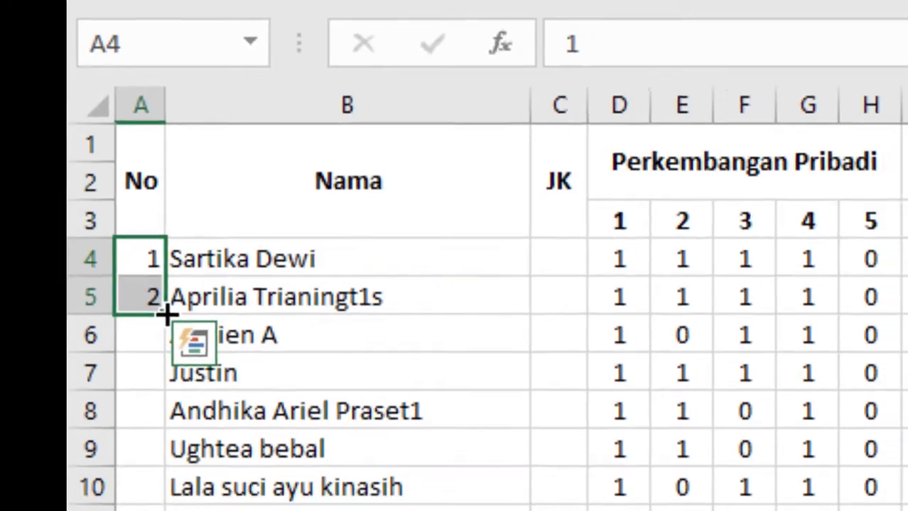
left_click_drag(178, 333, 70, 440)
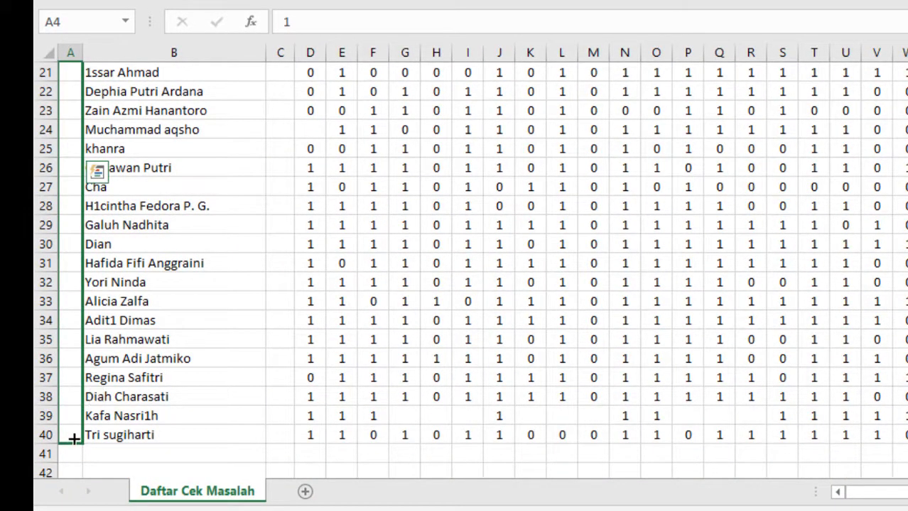
left_click_drag(74, 439, 74, 439)
left_click(302, 357)
scroll(182, 229, "up", 7)
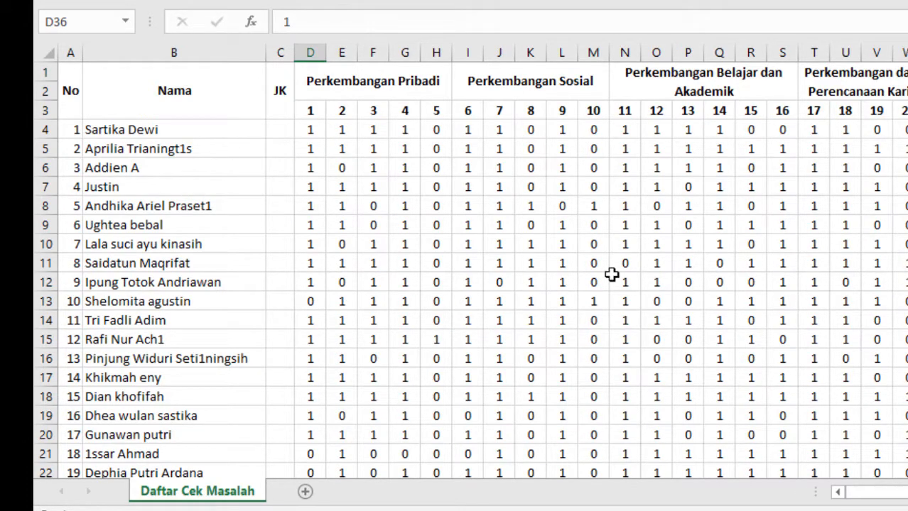
Insert a blank row above the table's header rows
left_click(39, 72)
right_click(41, 73)
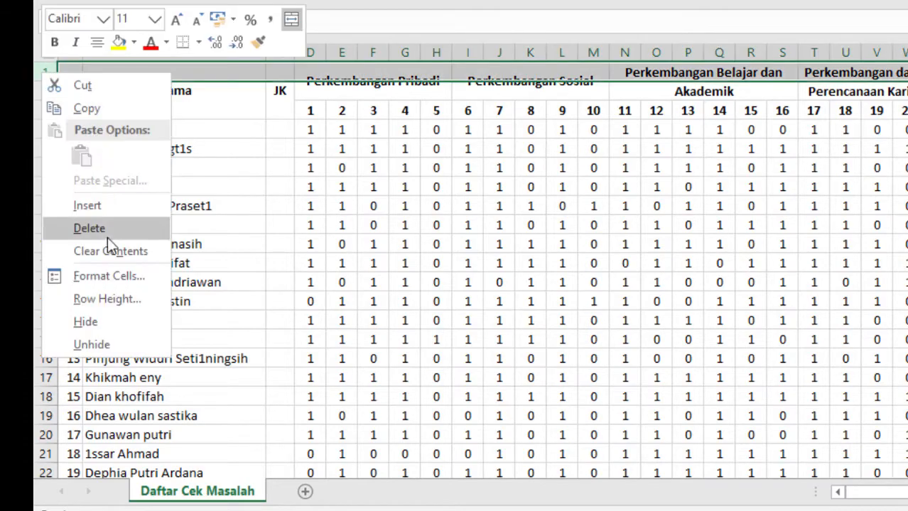
left_click(103, 211)
left_click(85, 92)
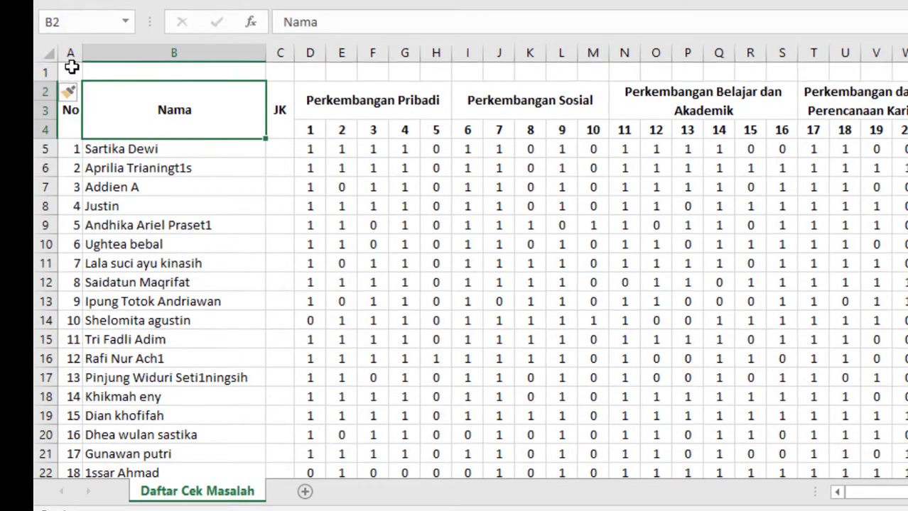
Merge and center the blank cells of row 1 across columns A to W
left_click_drag(71, 64, 748, 85)
left_click_drag(643, 142, 805, 137)
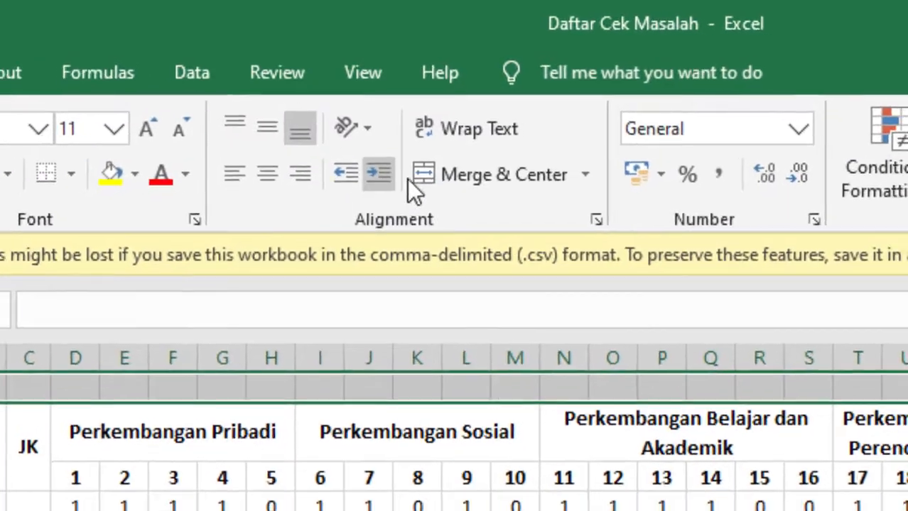
left_click(417, 177)
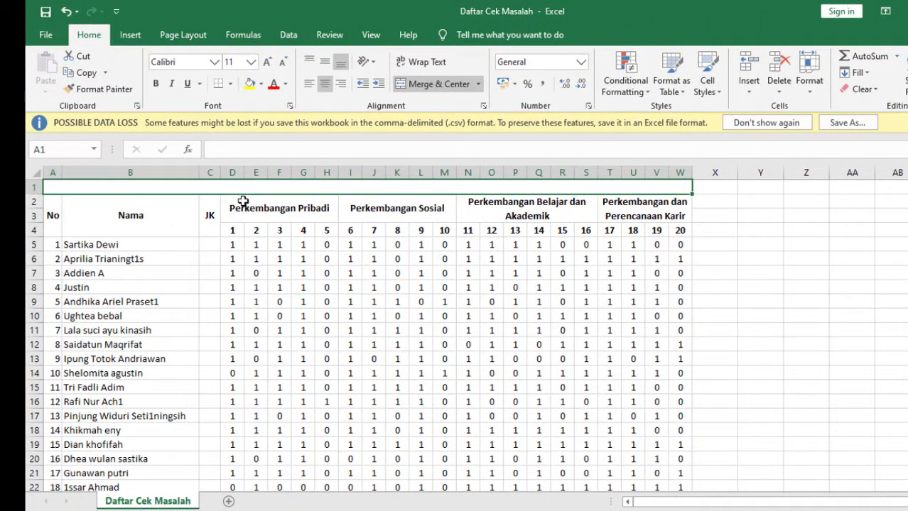
Apply thin solid outline and inside borders to the whole table, from the No heading in A2 to W41
scroll(374, 405, "down", 8)
scroll(450, 371, "up", 5)
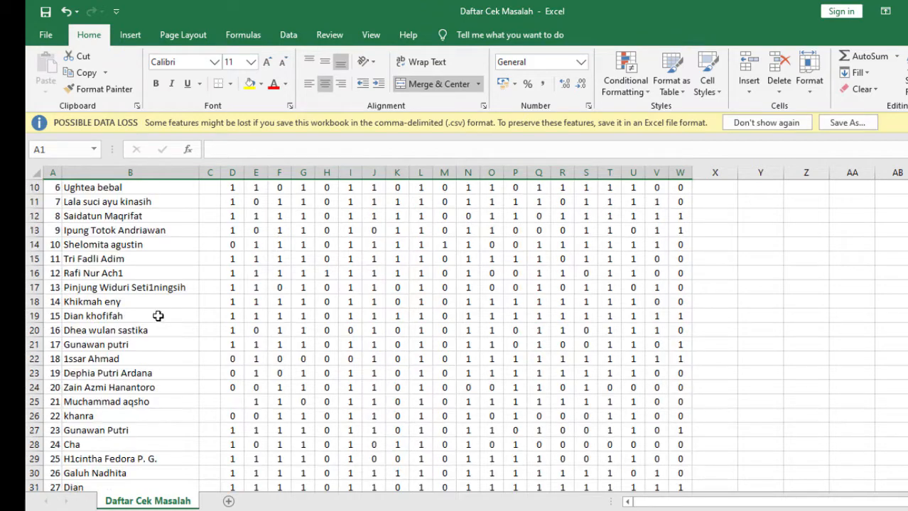
scroll(157, 314, "down", 7)
scroll(186, 341, "up", 10)
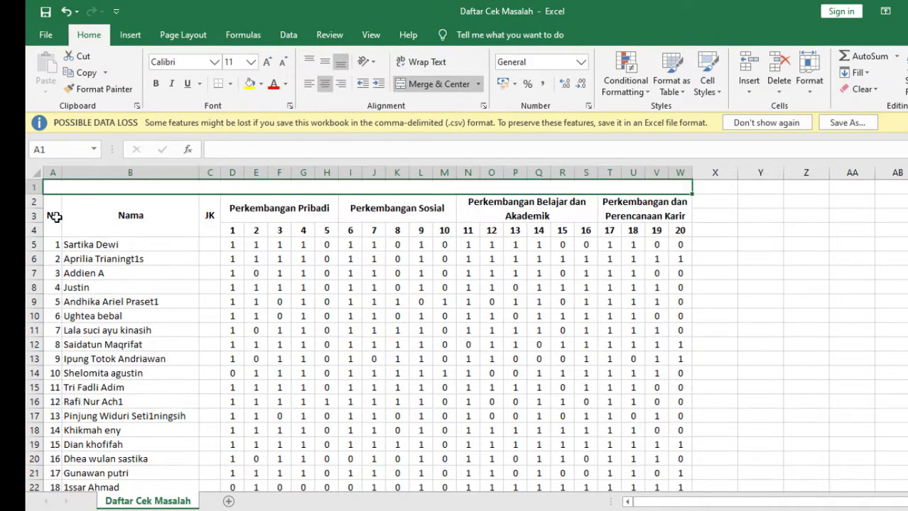
left_click_drag(54, 217, 675, 461)
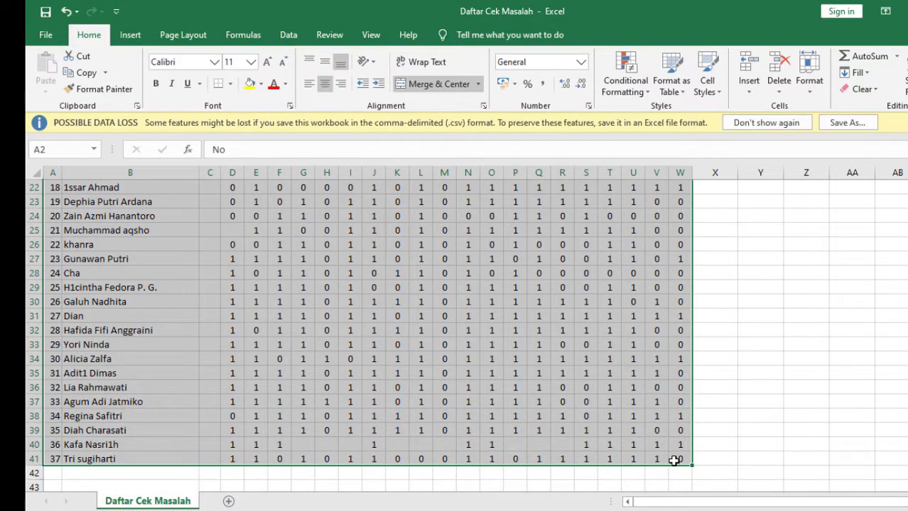
scroll(511, 405, "up", 7)
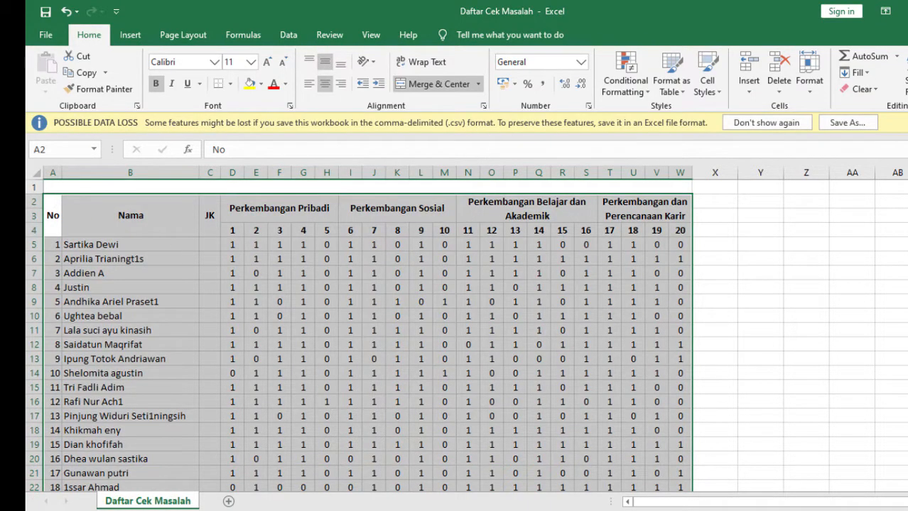
scroll(661, 467, "down", 7)
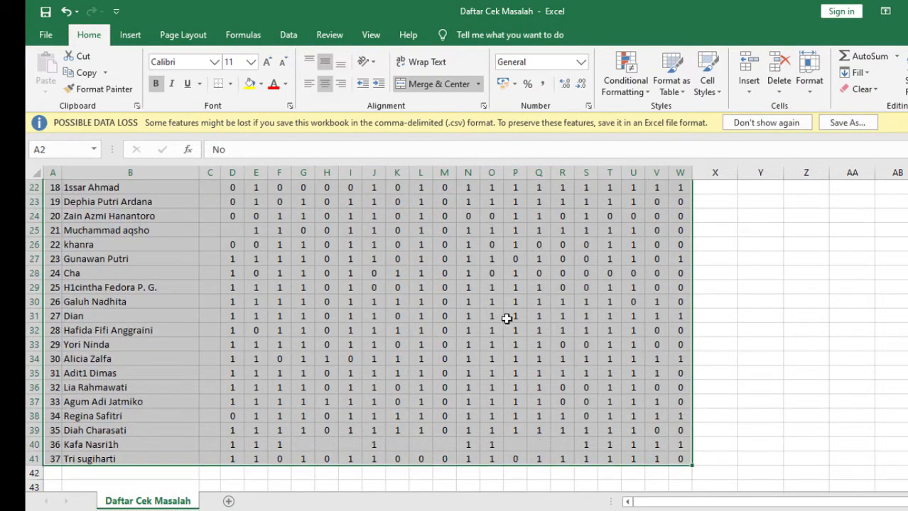
right_click(506, 319)
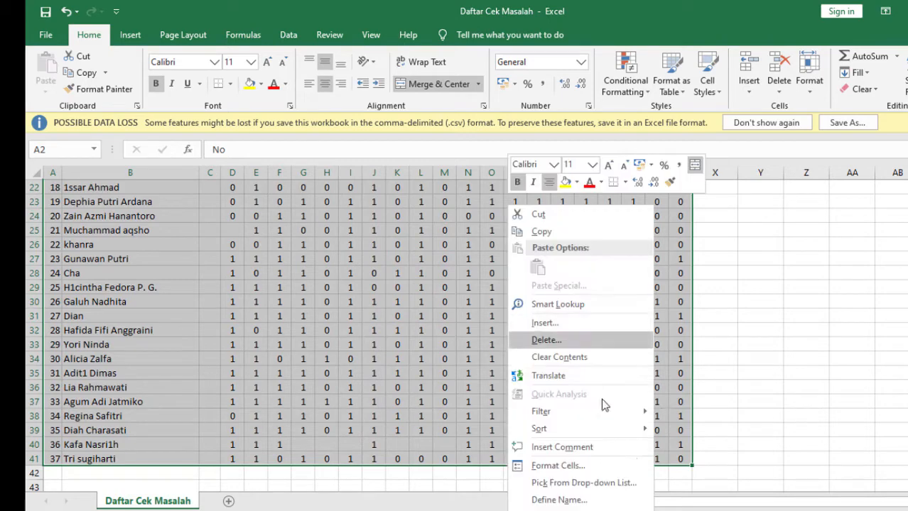
left_click(560, 463)
left_click(538, 214)
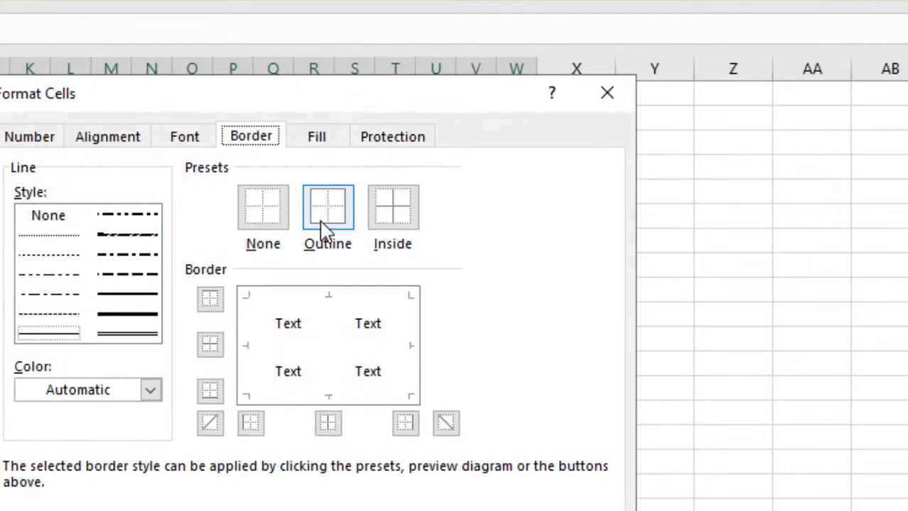
left_click(326, 229)
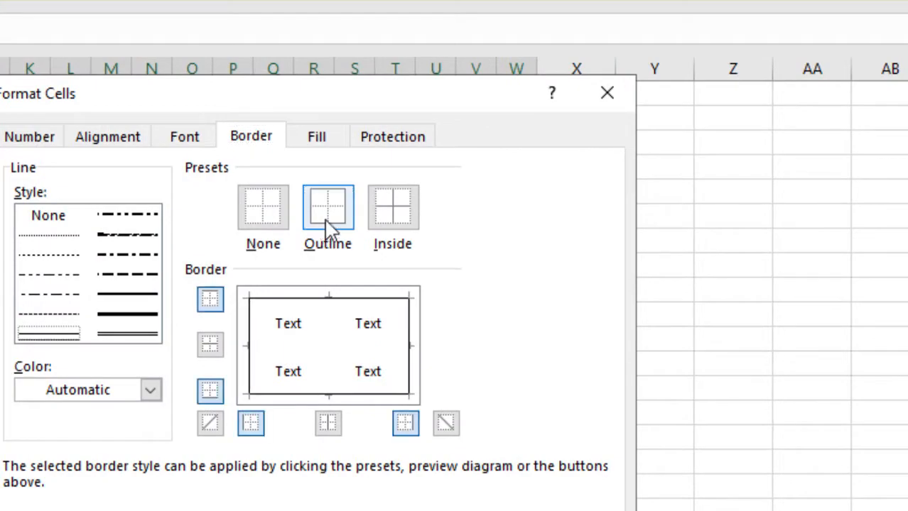
left_click(400, 220)
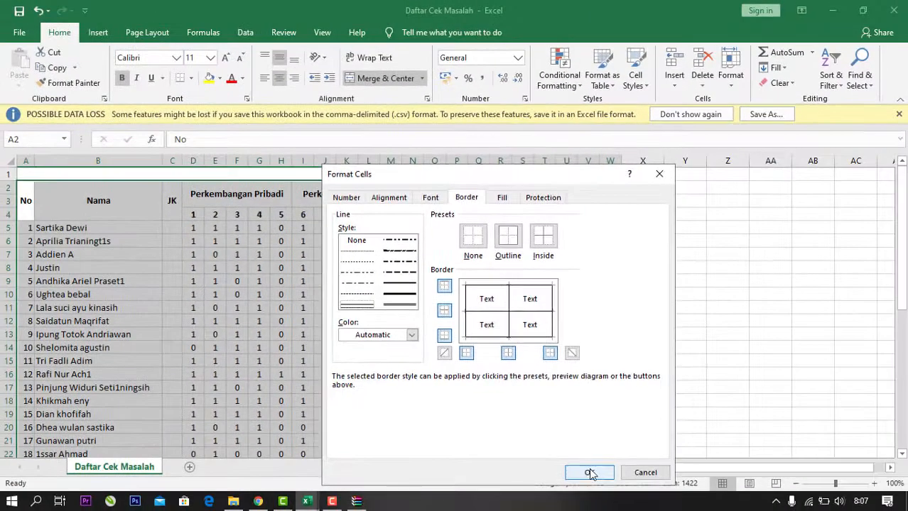
left_click(589, 471)
left_click(657, 332)
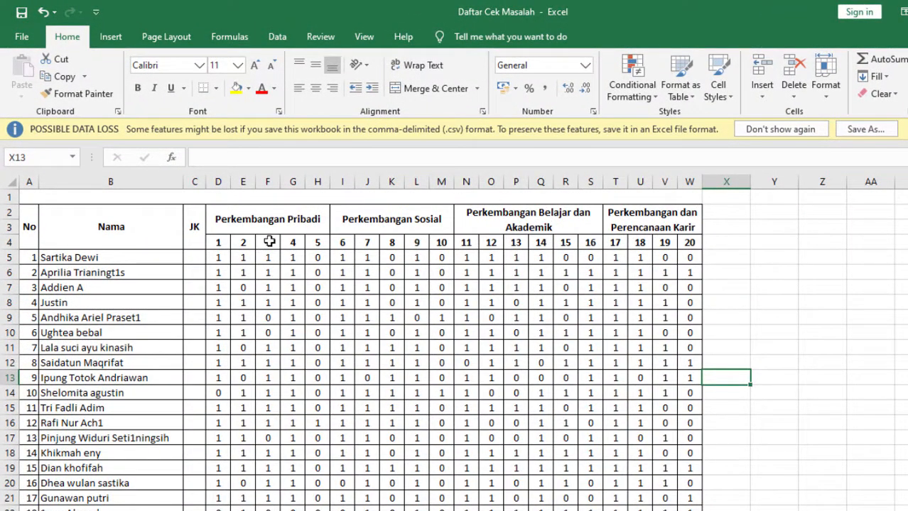
Change the outer border of the table A2:W41 to a double line
left_click_drag(19, 221, 693, 480)
right_click(694, 480)
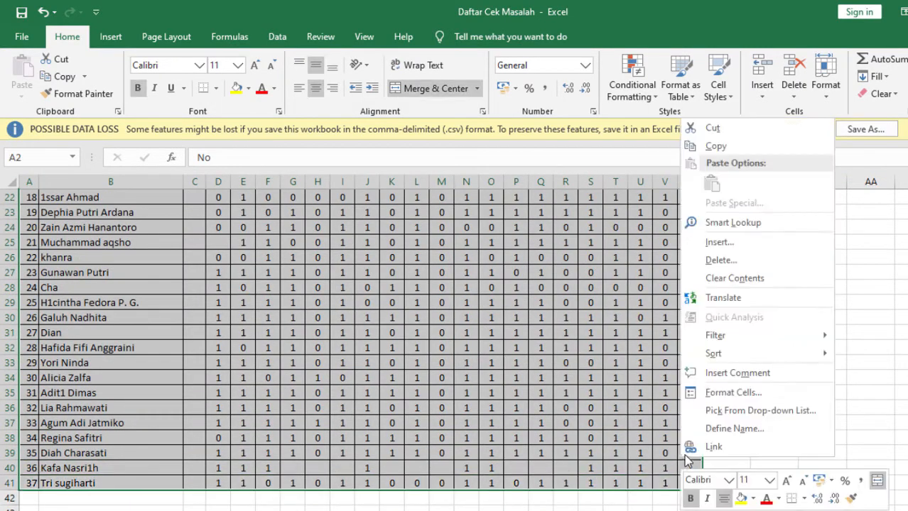
left_click(722, 393)
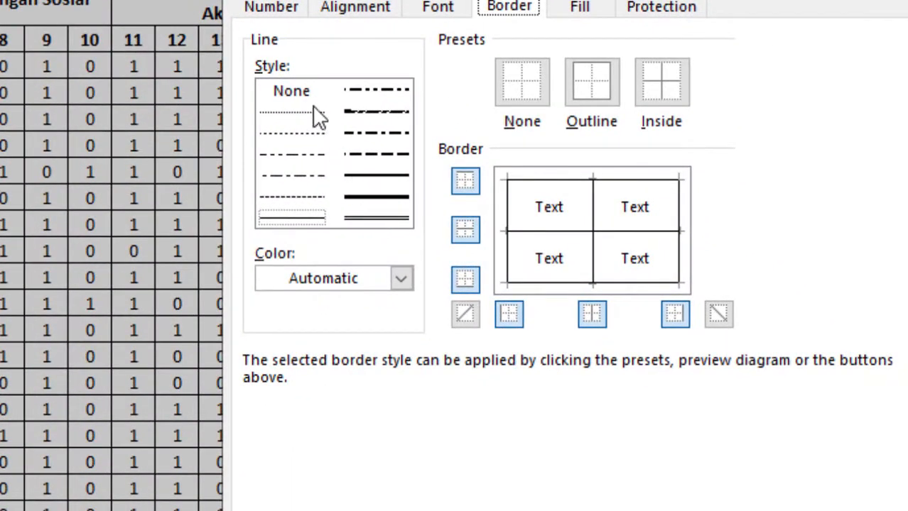
left_click(383, 219)
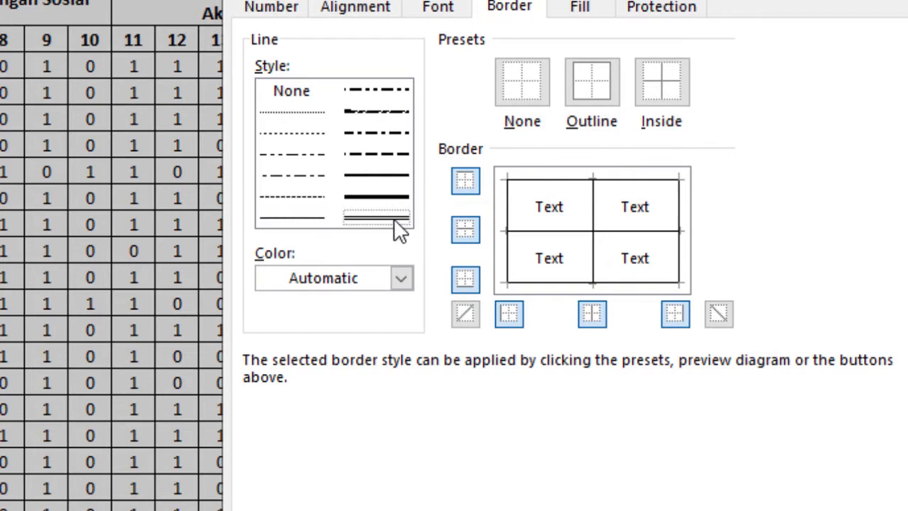
left_click(588, 88)
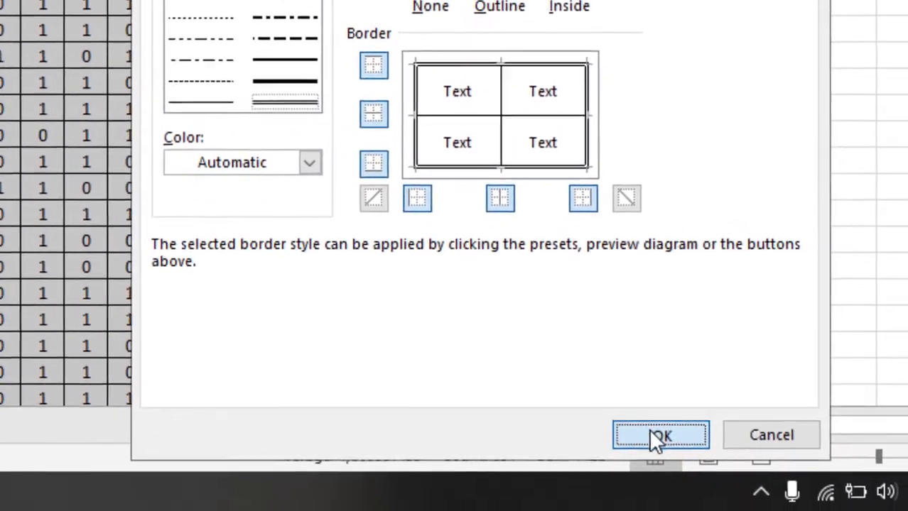
left_click(653, 435)
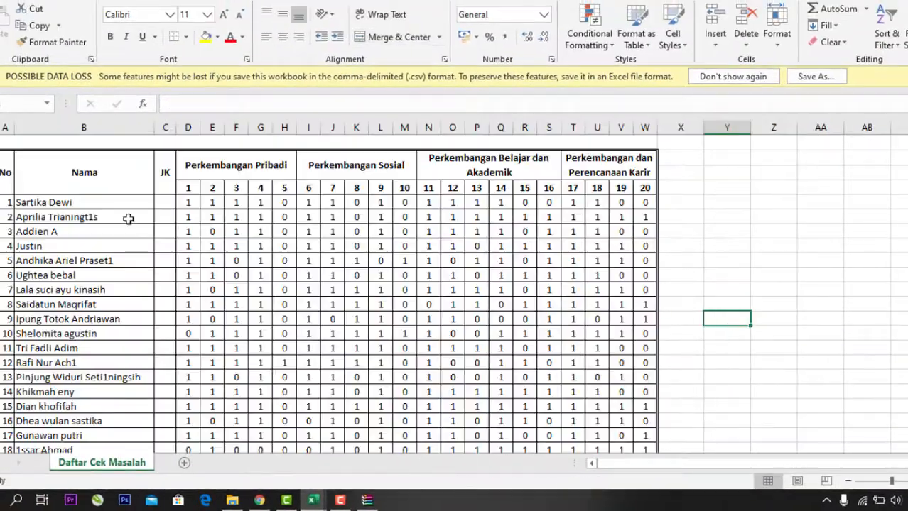
scroll(219, 225, "down", 10)
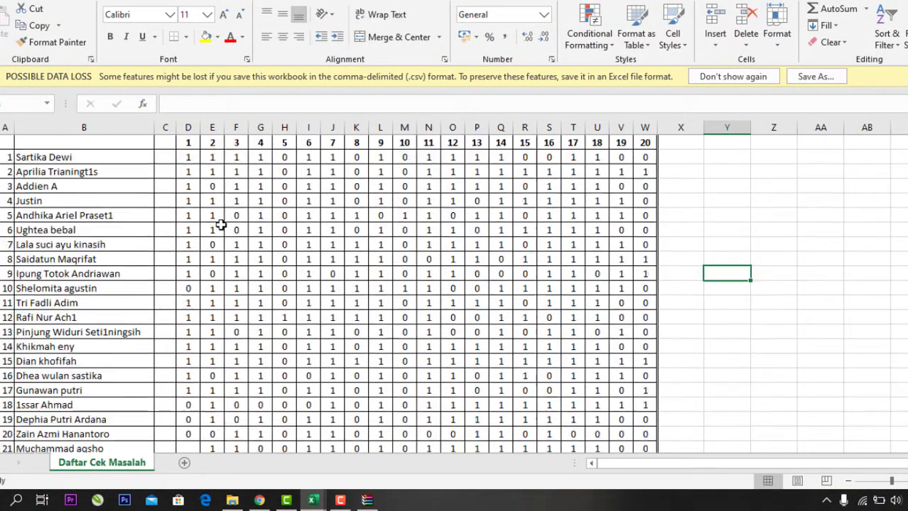
scroll(266, 269, "up", 10)
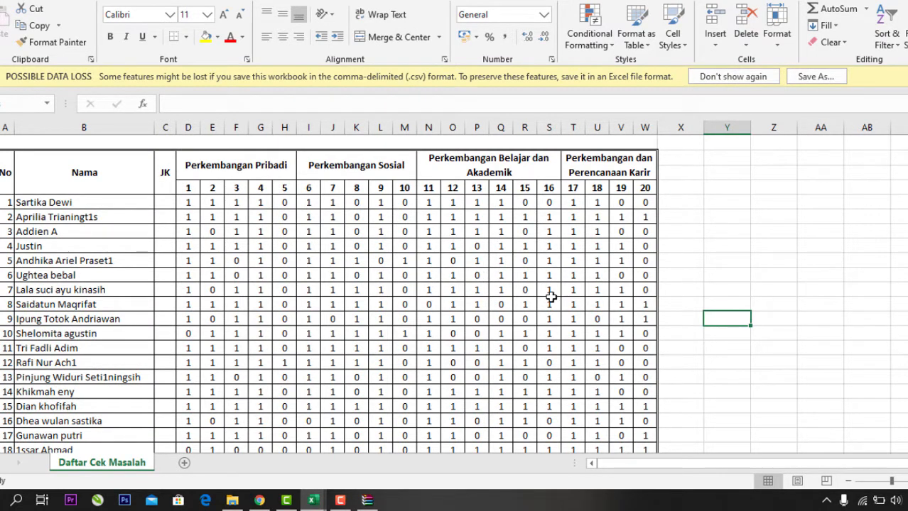
left_click(375, 202)
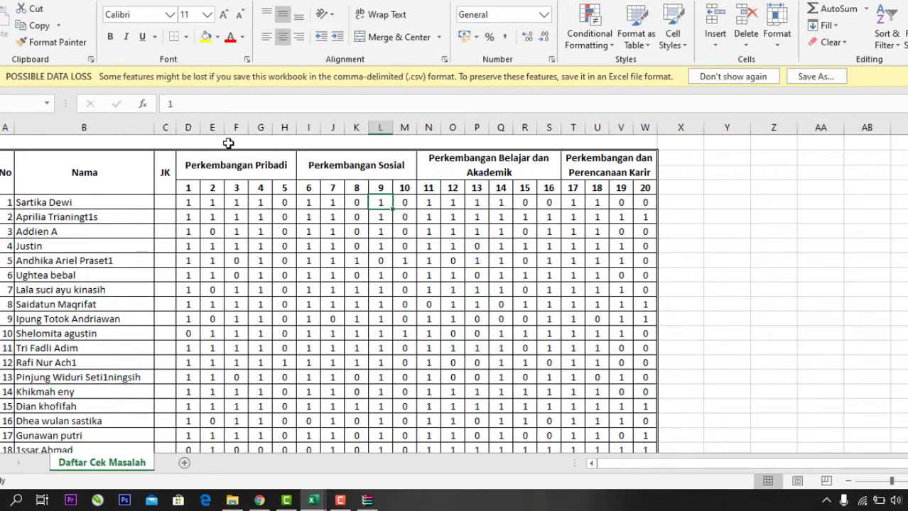
left_click(284, 165)
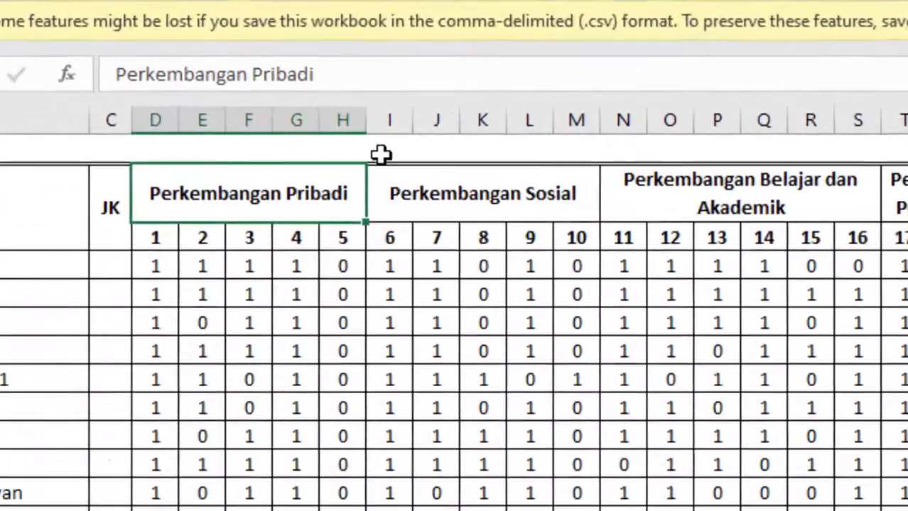
left_click(310, 172)
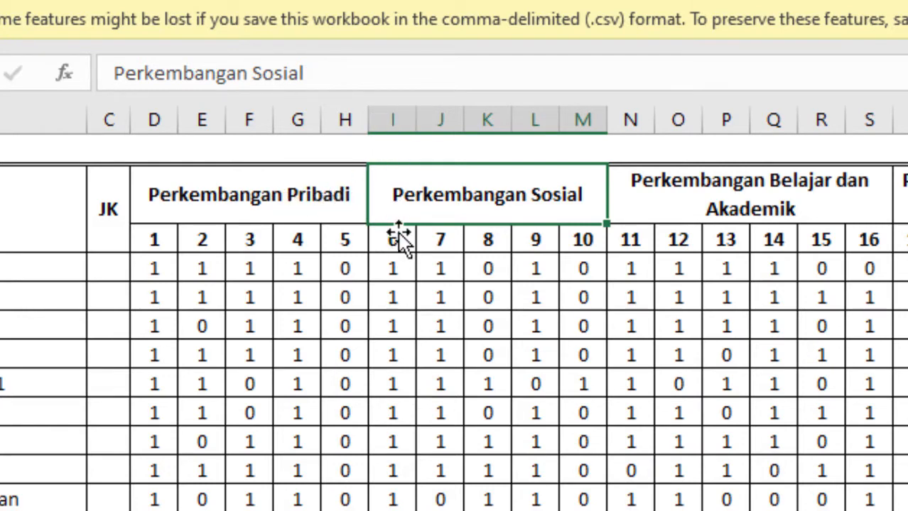
left_click(401, 321)
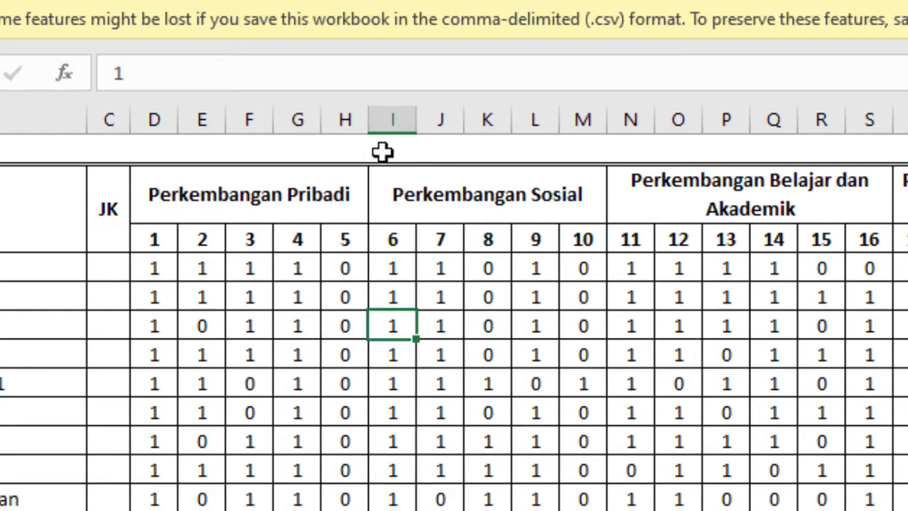
Insert a column between the Perkembangan Pribadi and Perkembangan Sosial areas and head it Sub total in I2
left_click(403, 119)
right_click(405, 126)
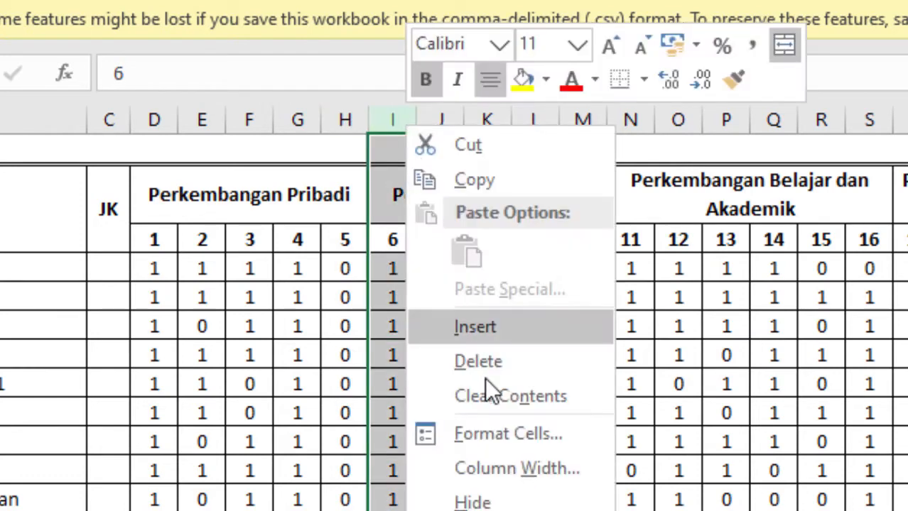
left_click(477, 319)
left_click(455, 360)
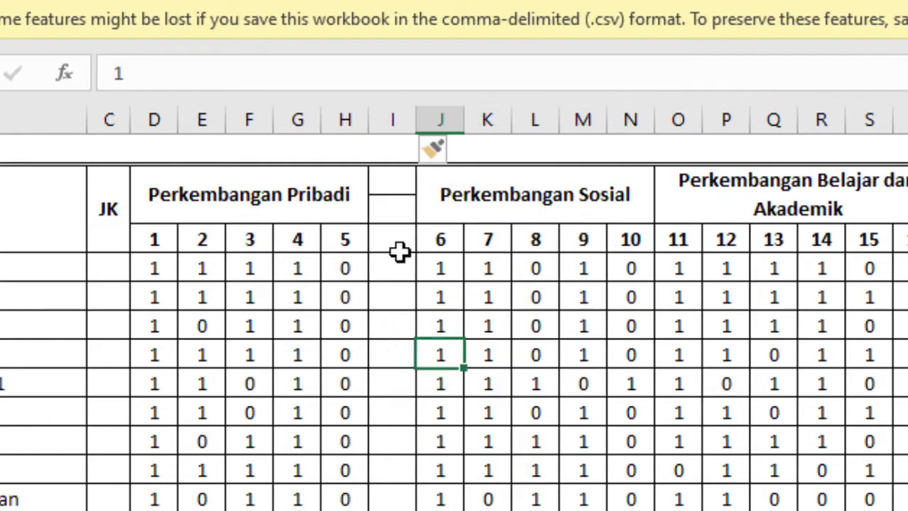
left_click(395, 180)
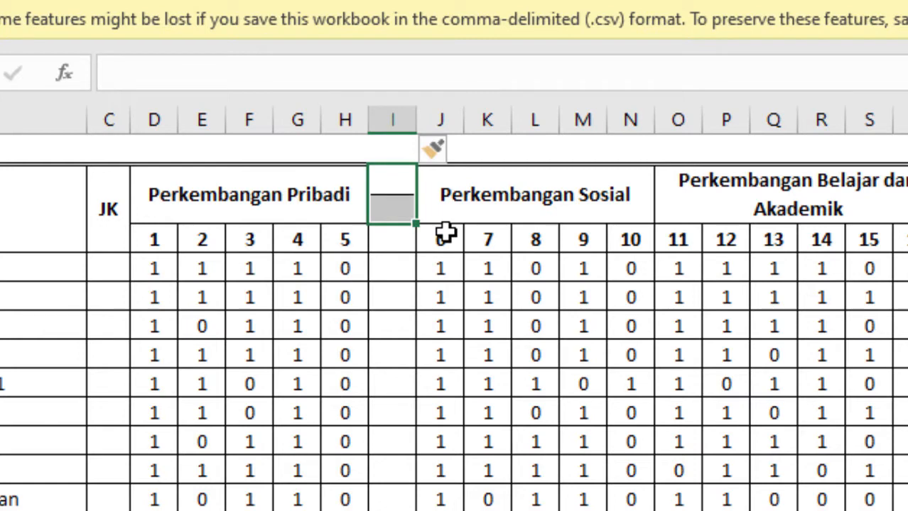
type("Su")
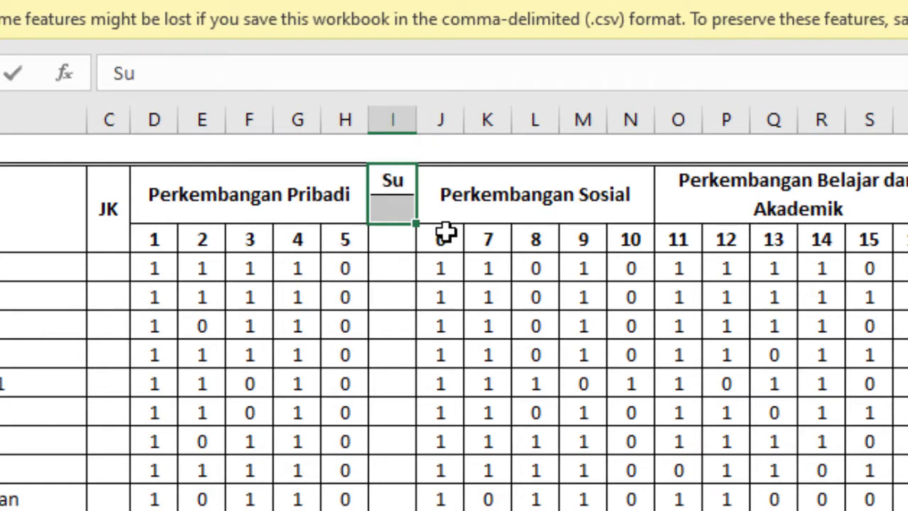
type("b total")
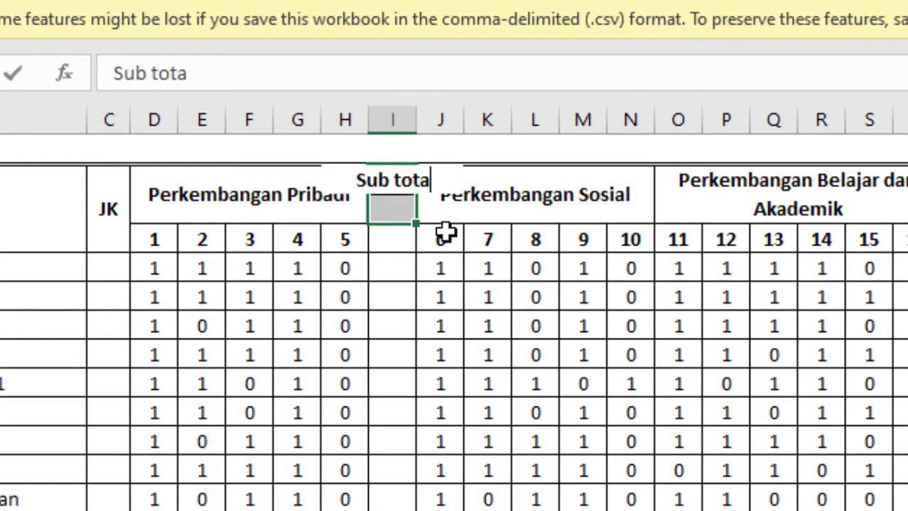
left_click(441, 266)
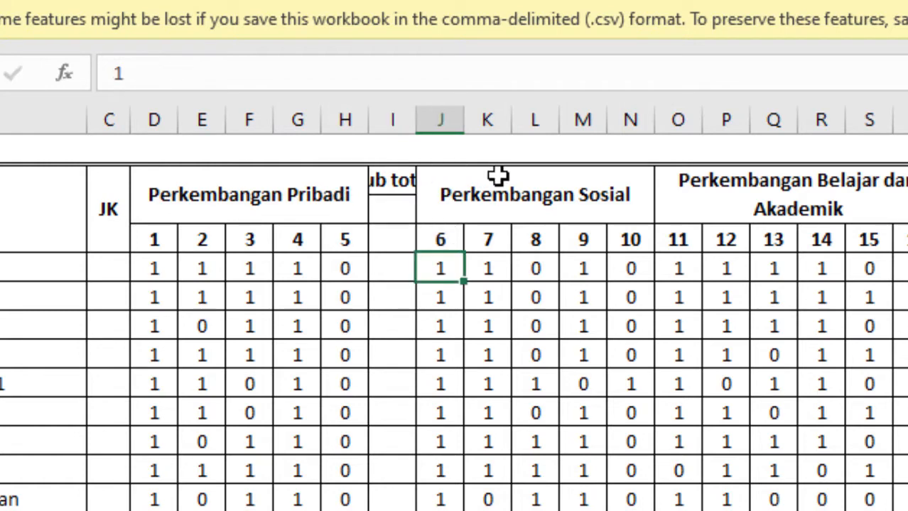
Insert another column after the Sub total column, with a merged and centered % heading in J2:J3
right_click(446, 117)
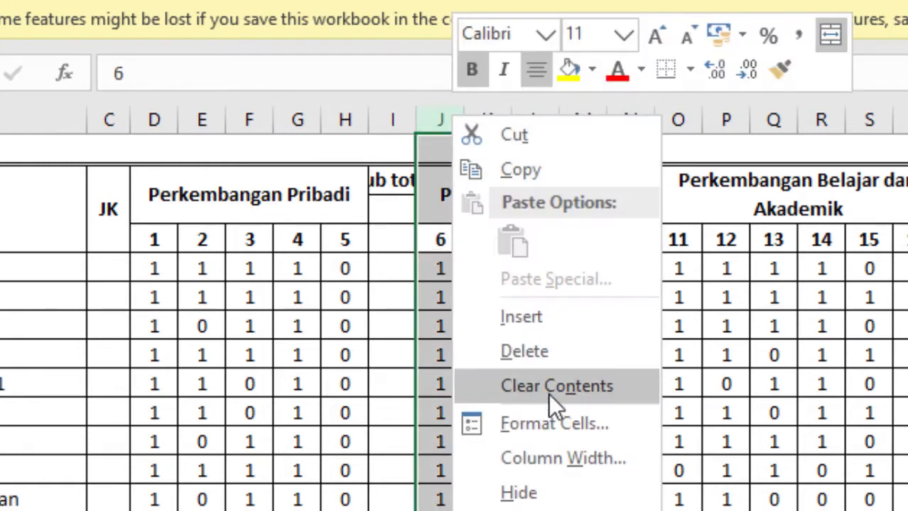
left_click(539, 318)
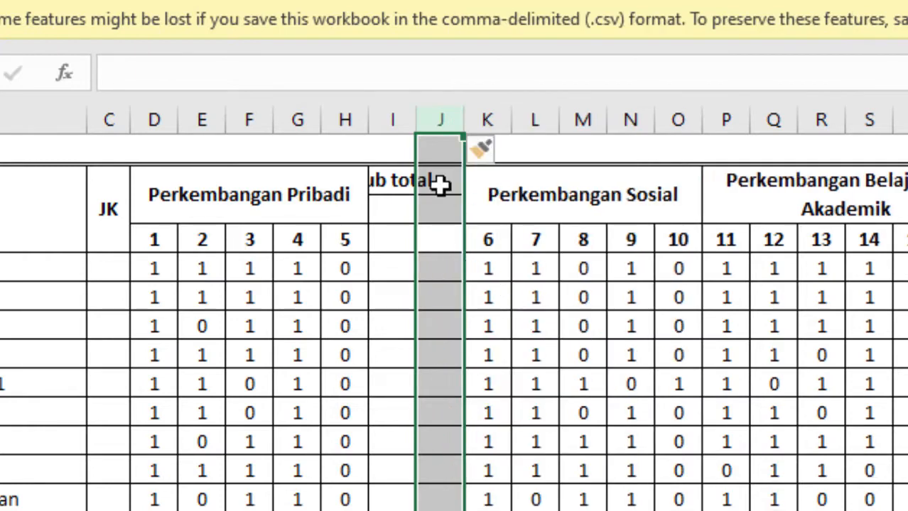
left_click(443, 217)
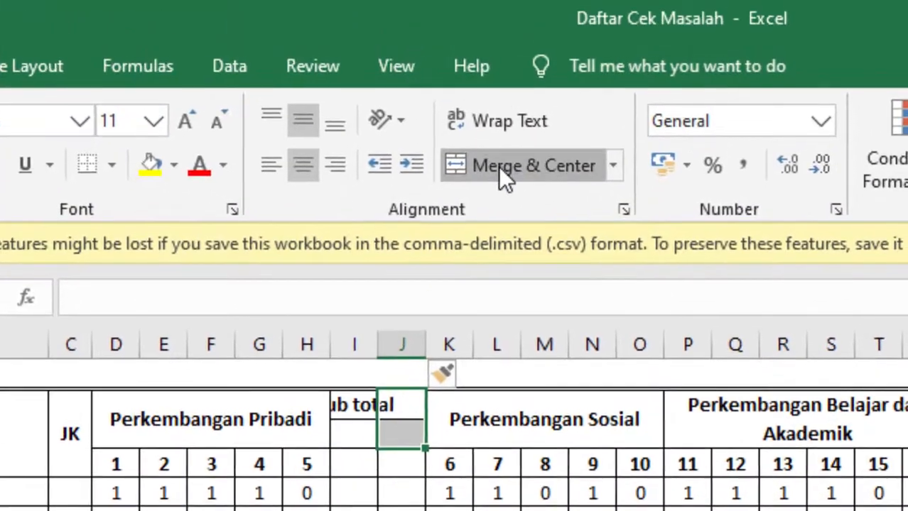
left_click(502, 171)
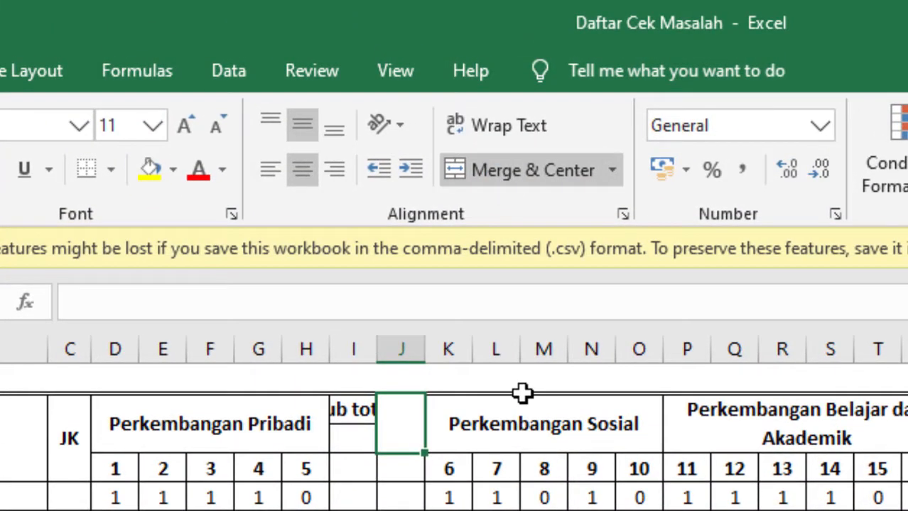
type("%")
Merge and center the Sub total heading across cells I2:I3
left_click(365, 441)
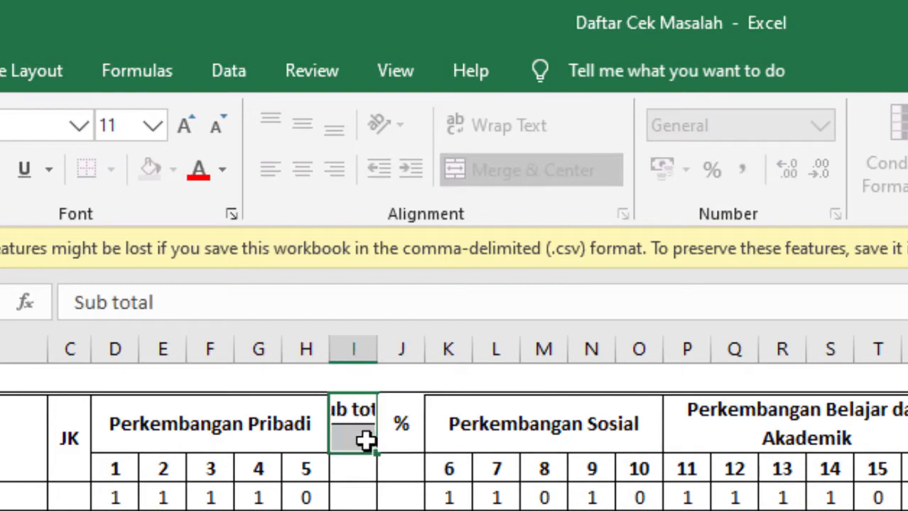
left_click(503, 170)
left_click(589, 469)
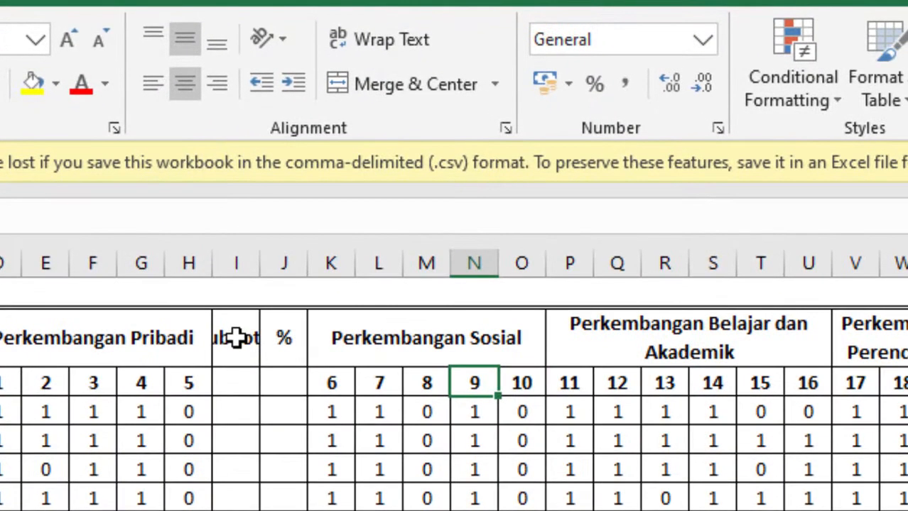
Set the width of the Sub total and % columns, I and J, to 6
left_click_drag(226, 339, 272, 342)
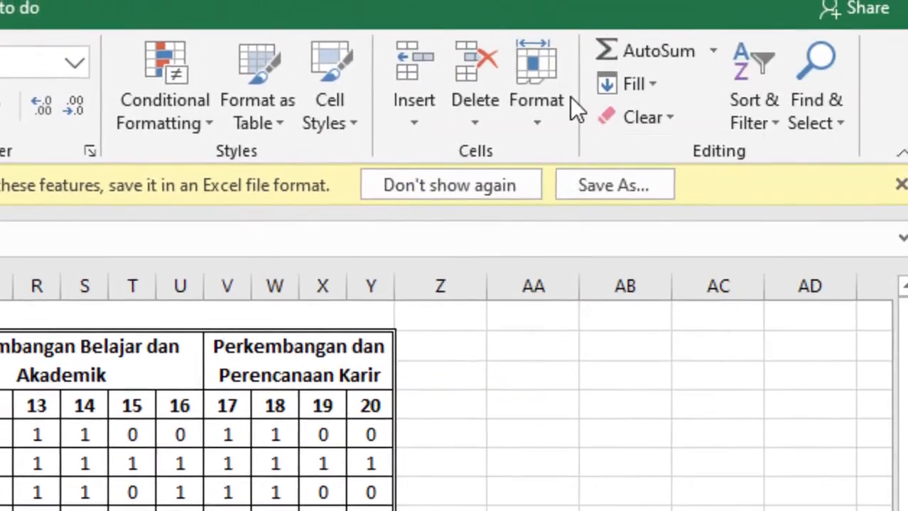
left_click(526, 92)
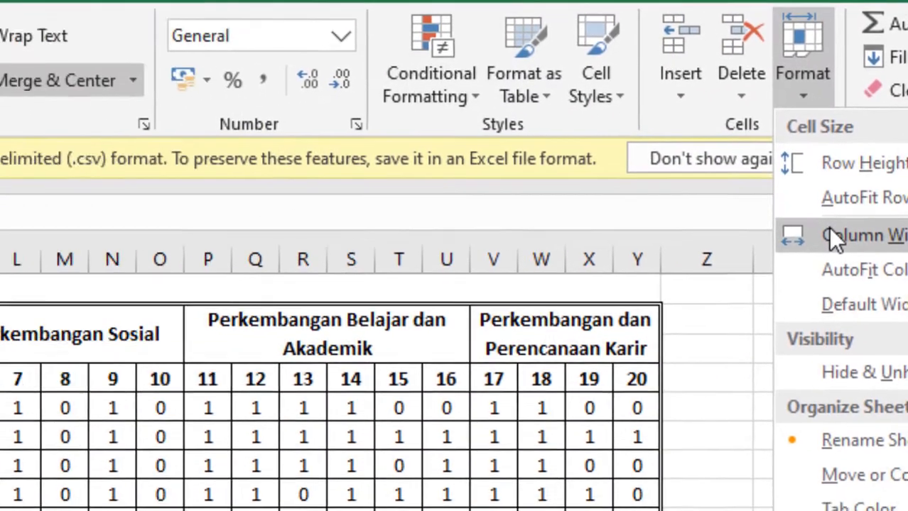
left_click(554, 264)
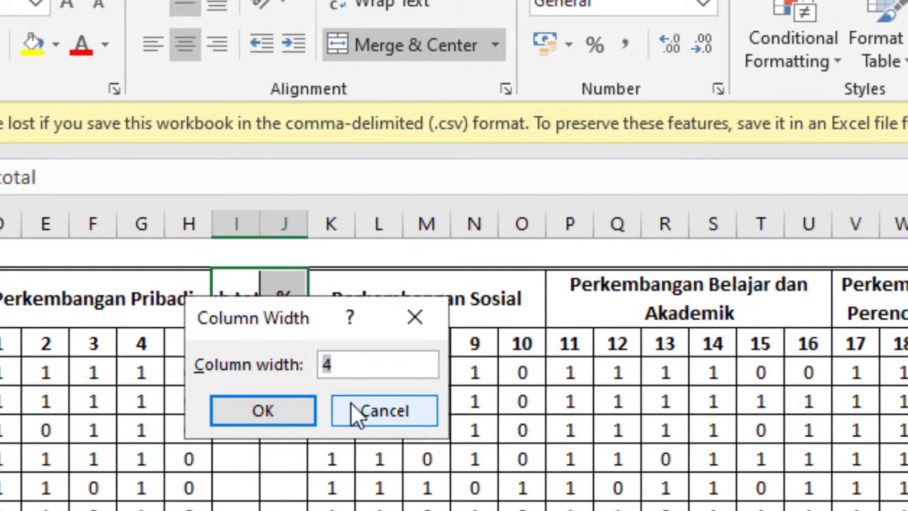
type("6")
left_click(278, 411)
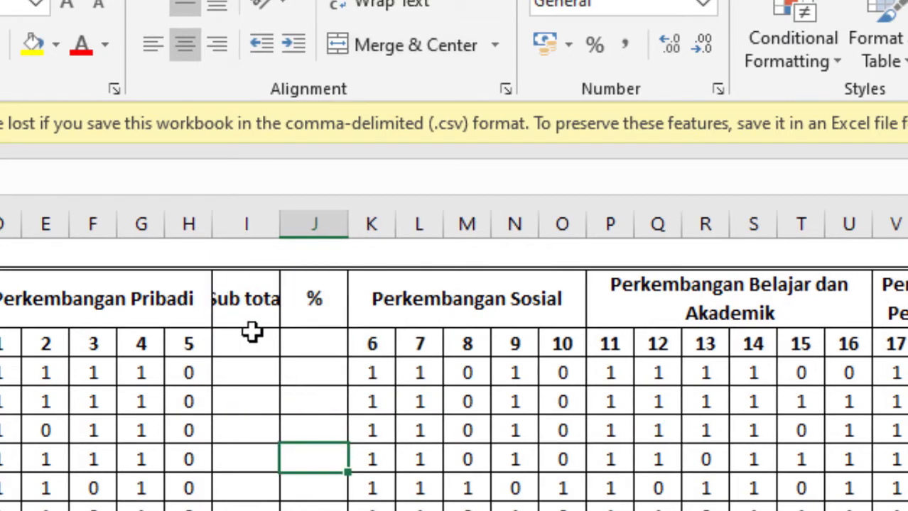
Insert two blank columns between the Perkembangan Sosial and Perkembangan Belajar dan Akademik areas
left_click(238, 300)
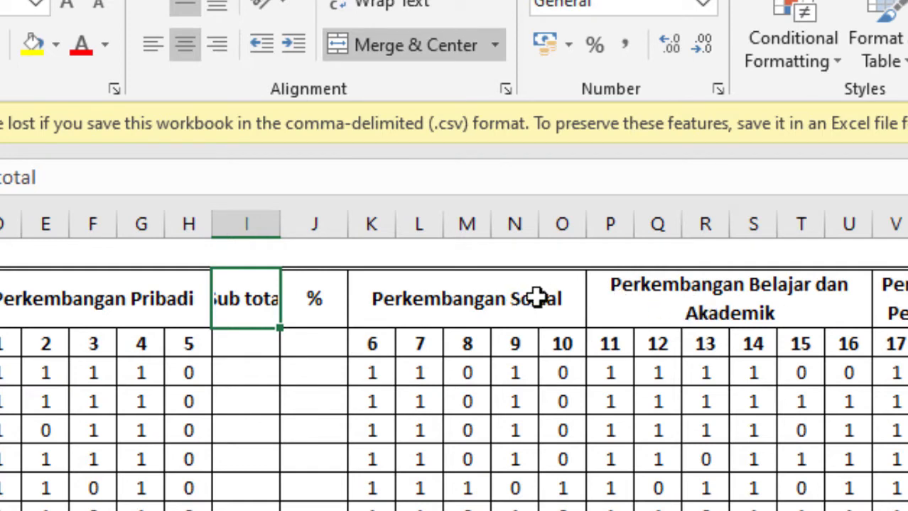
left_click(608, 224)
right_click(608, 225)
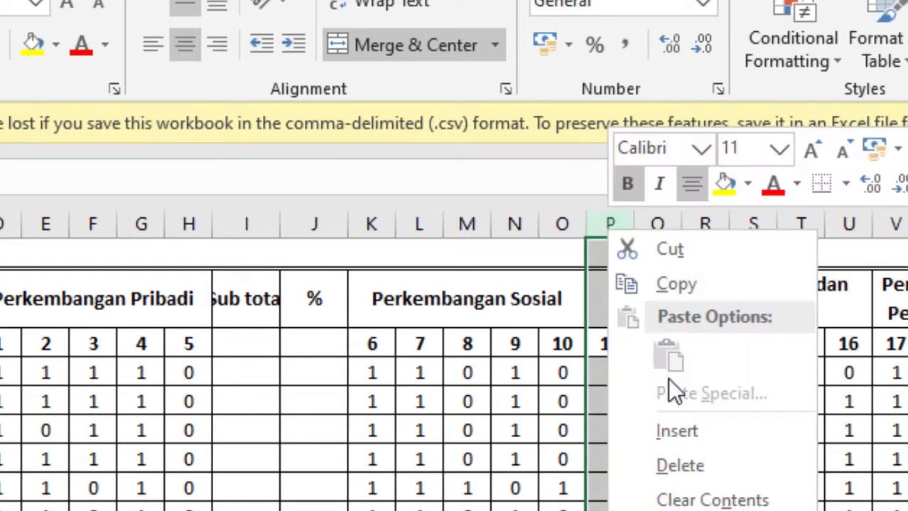
left_click(671, 435)
right_click(660, 219)
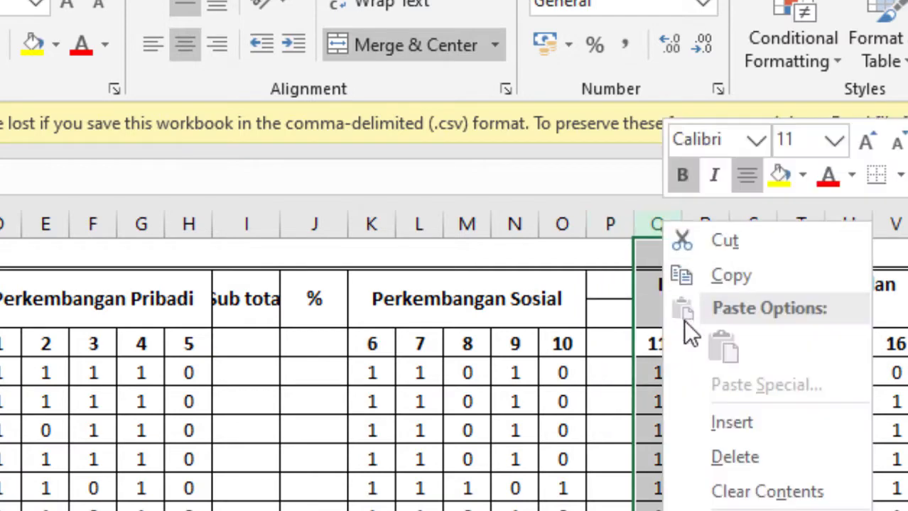
left_click(726, 423)
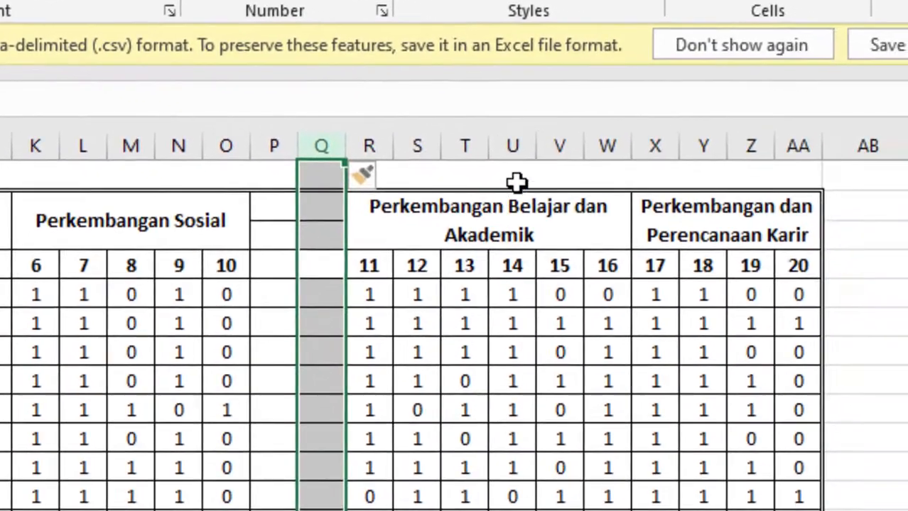
Insert two blank columns between the Perkembangan Belajar dan Akademik and Perkembangan dan Perencanaan Karir areas
right_click(654, 146)
left_click(724, 355)
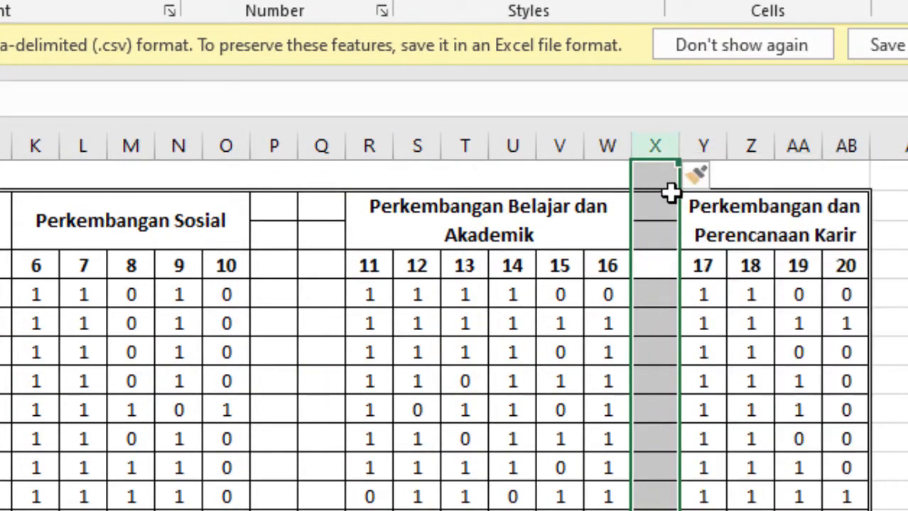
right_click(654, 144)
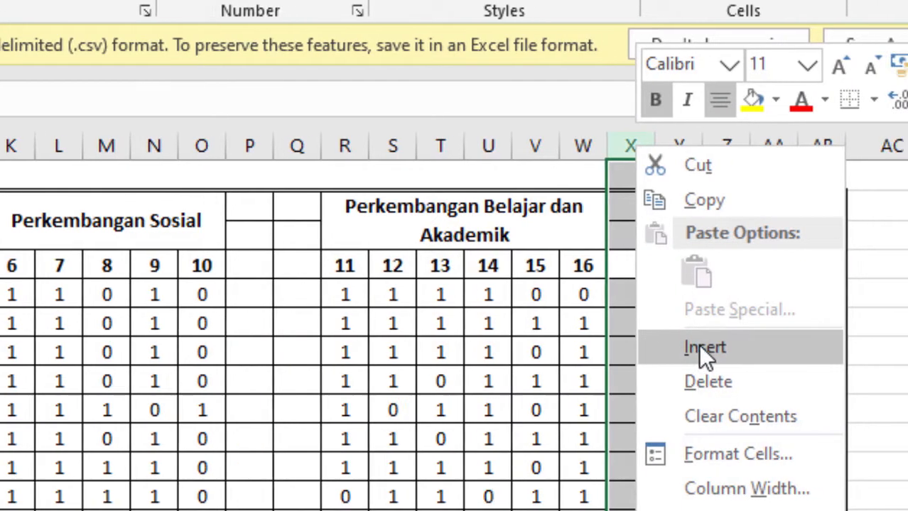
left_click(700, 348)
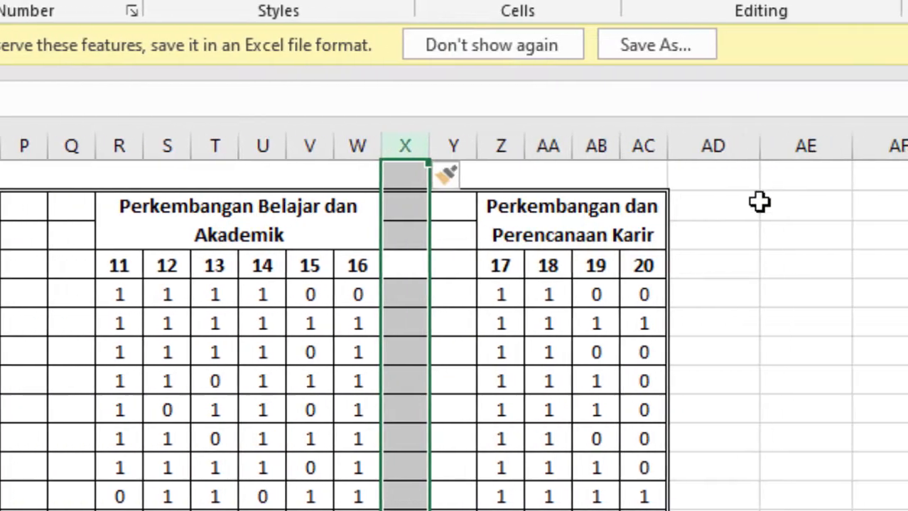
Insert two blank columns after the Perkembangan dan Perencanaan Karir area, beginning at column AD
right_click(649, 143)
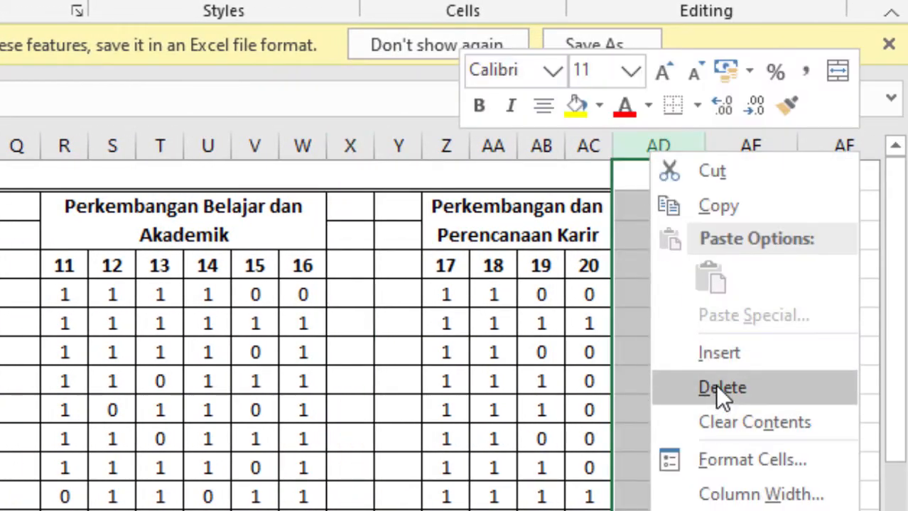
left_click(715, 356)
right_click(689, 142)
right_click(689, 142)
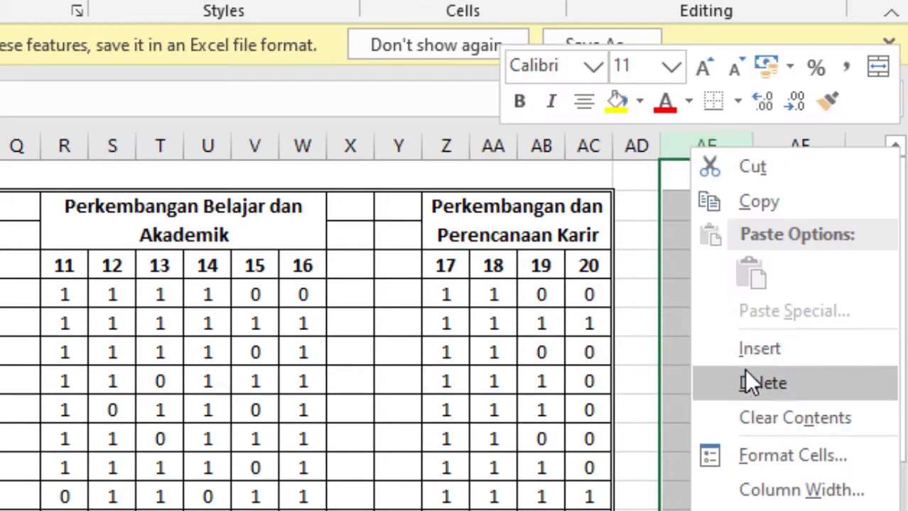
left_click(747, 375)
left_click(446, 427)
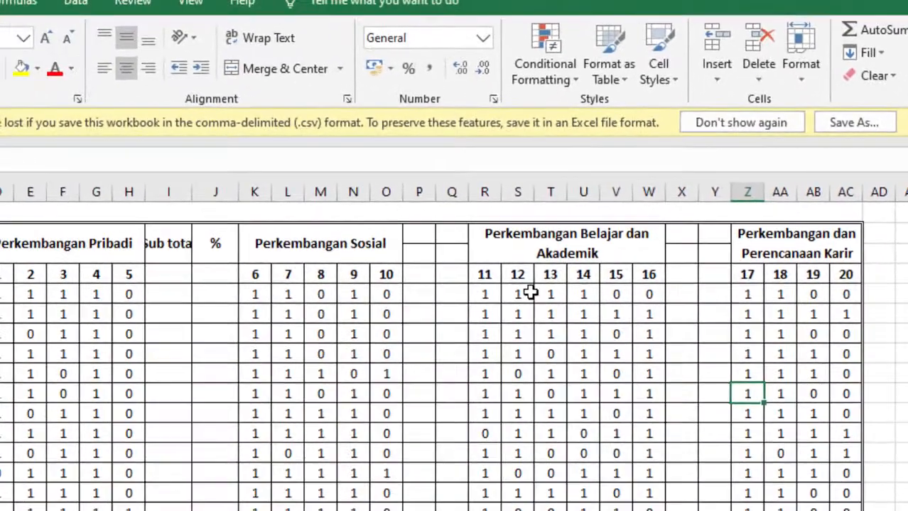
Add merged and centered headings after Perkembangan Sosial: Sub total in P2:P3 and % in Q2:Q3
left_click(417, 238)
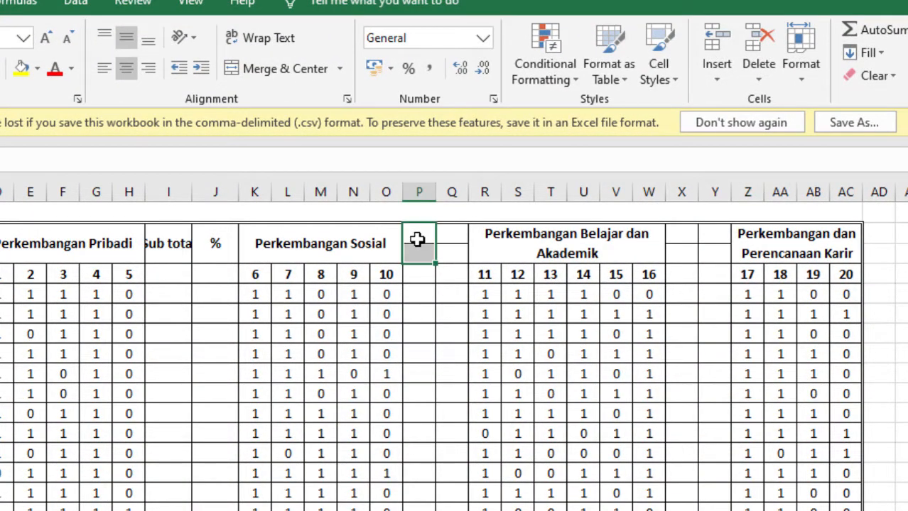
left_click(282, 79)
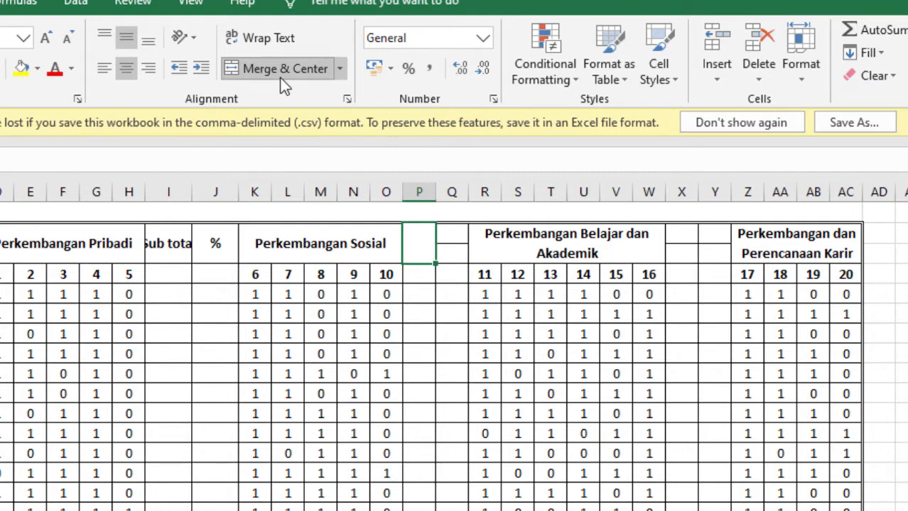
type("Subt")
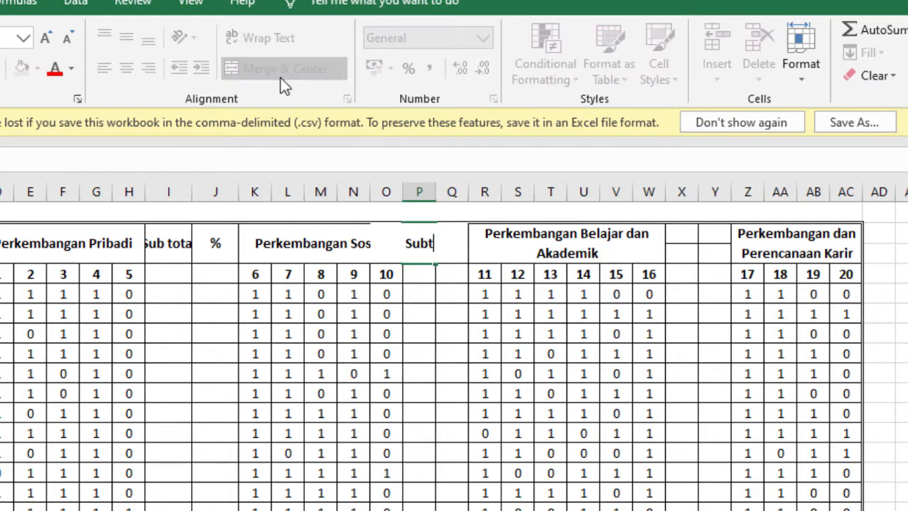
key("BackSpace")
type("totsl")
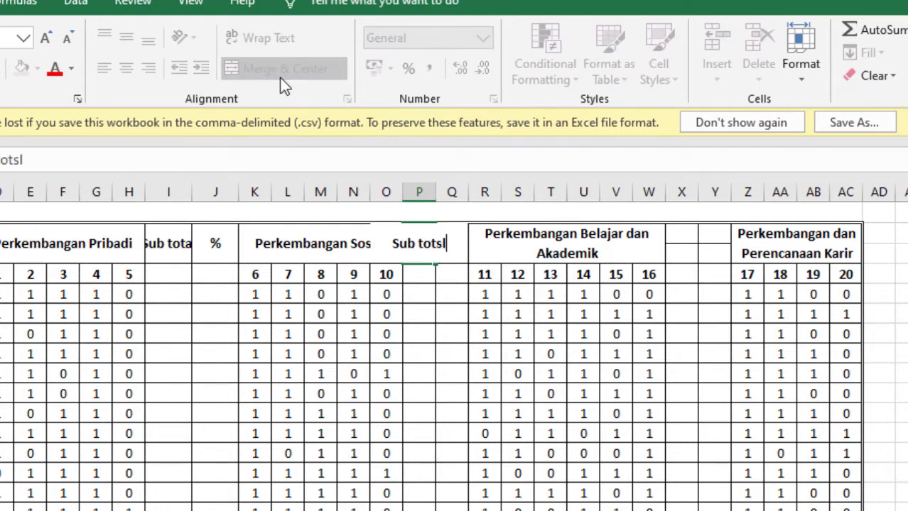
key("BackSpace")
key("BackSpace")
type("al")
left_click(331, 273)
left_click(448, 252)
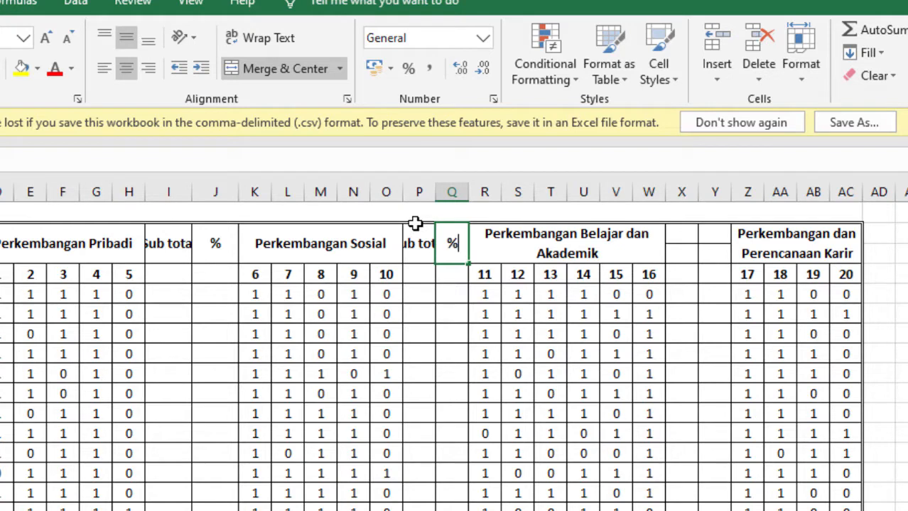
Merge and center X2:X3 after Perkembangan Belajar dan Akademik and enter the Sub total heading
left_click(677, 242)
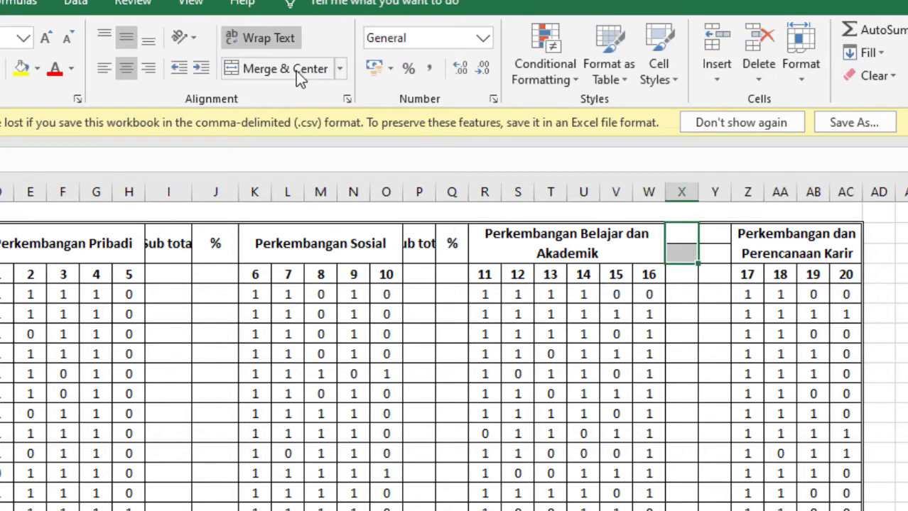
left_click(294, 69)
type("Sunb")
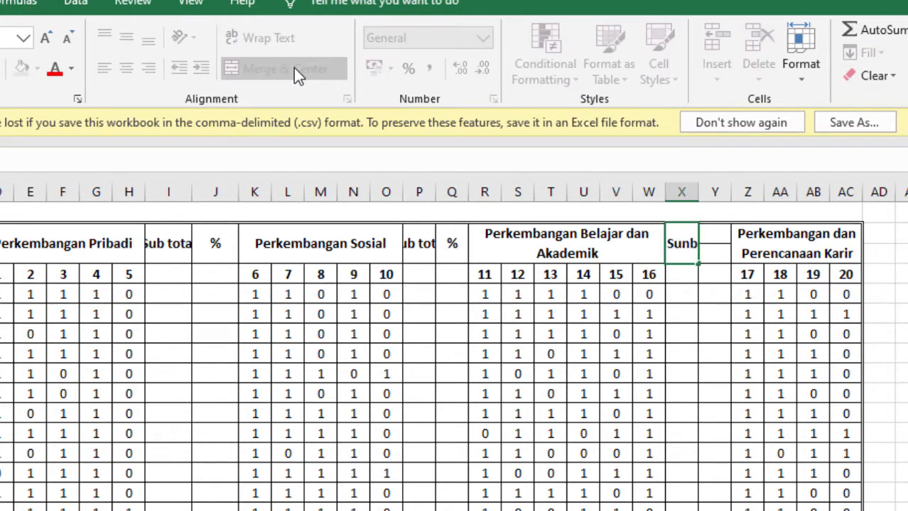
Complete the column X header as "Sunb total" and add a merged two-row "%" header in column Y
type(" tot")
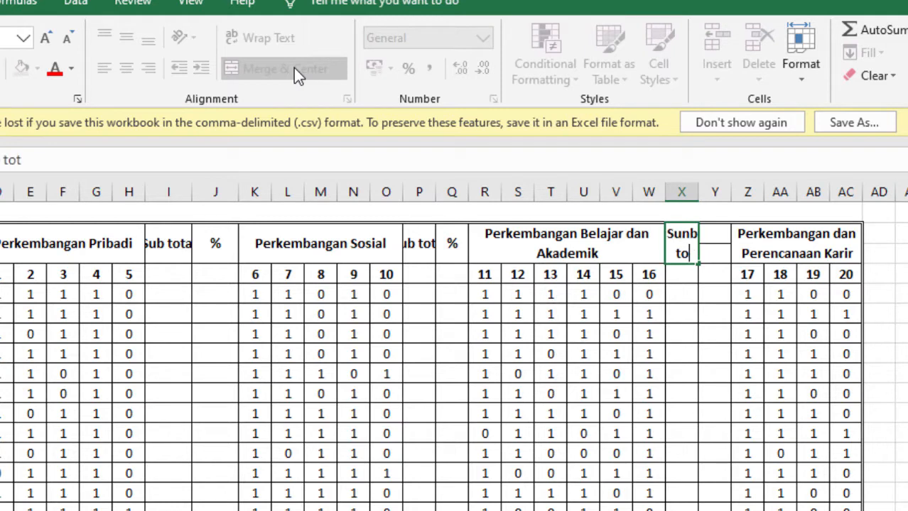
type("al")
left_click(604, 400)
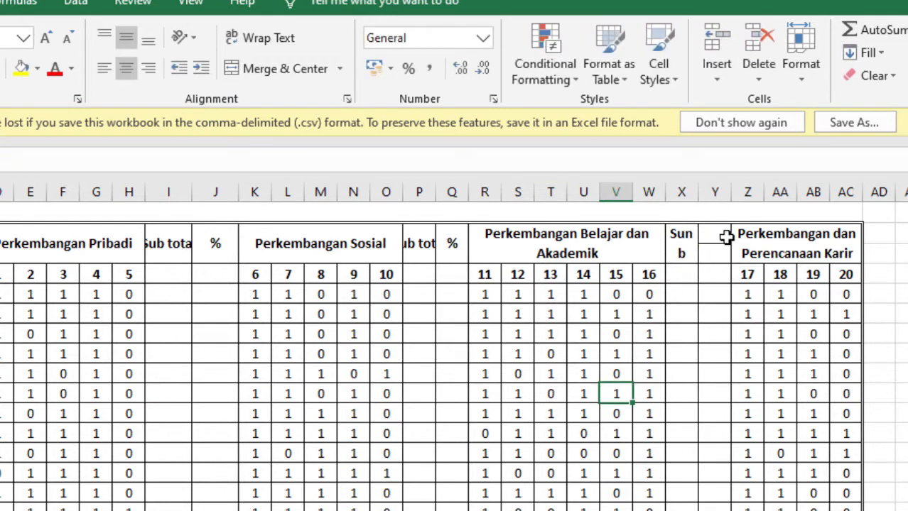
left_click_drag(722, 236, 723, 252)
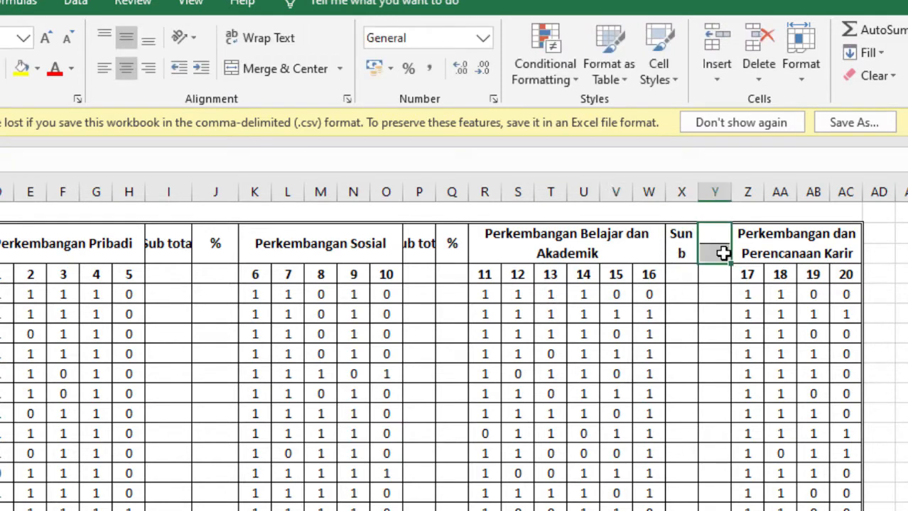
left_click(285, 68)
type("%")
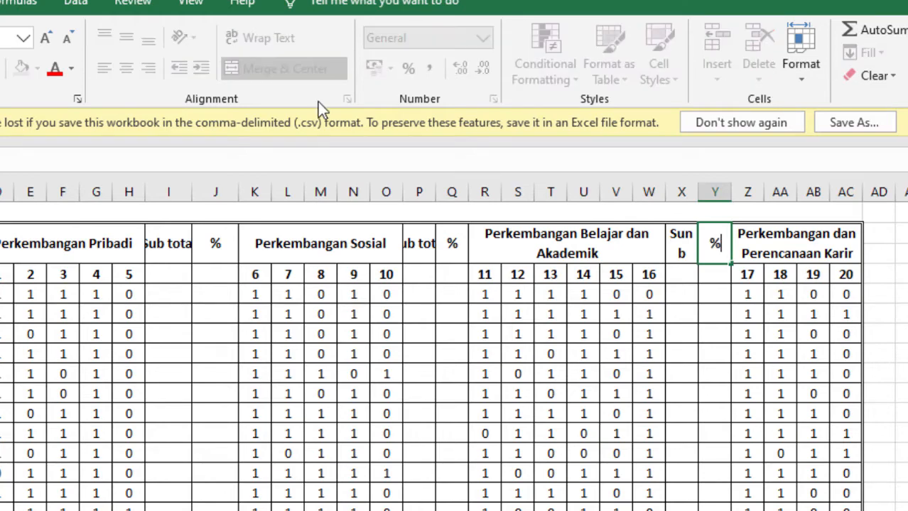
left_click(778, 371)
Add merged two-row "Sub total" and "%" headers in columns AD and AE, after Perkembangan dan Perencanaan Karir
left_click_drag(884, 236, 883, 256)
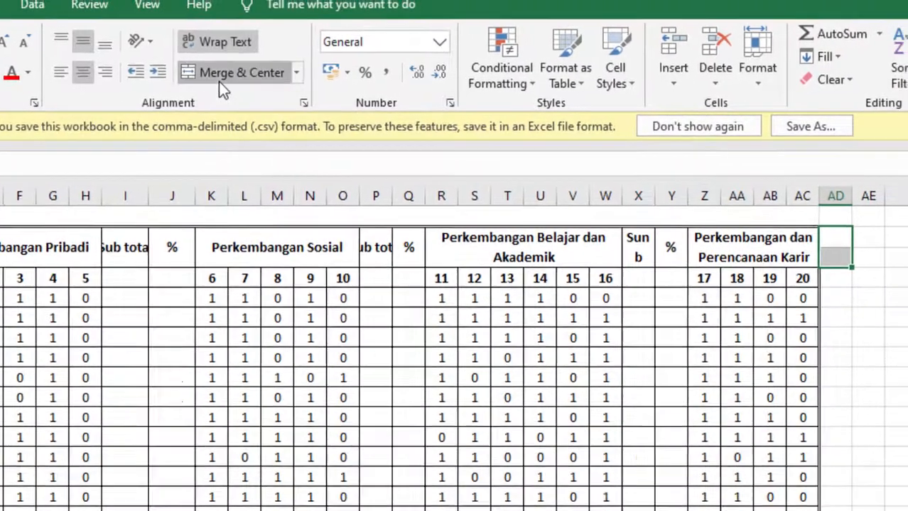
left_click(263, 68)
type("Sub total")
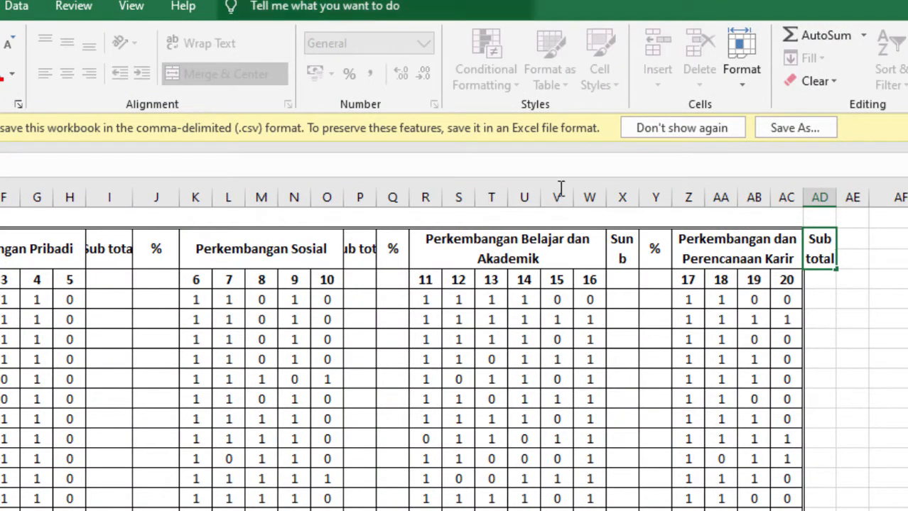
left_click(853, 245)
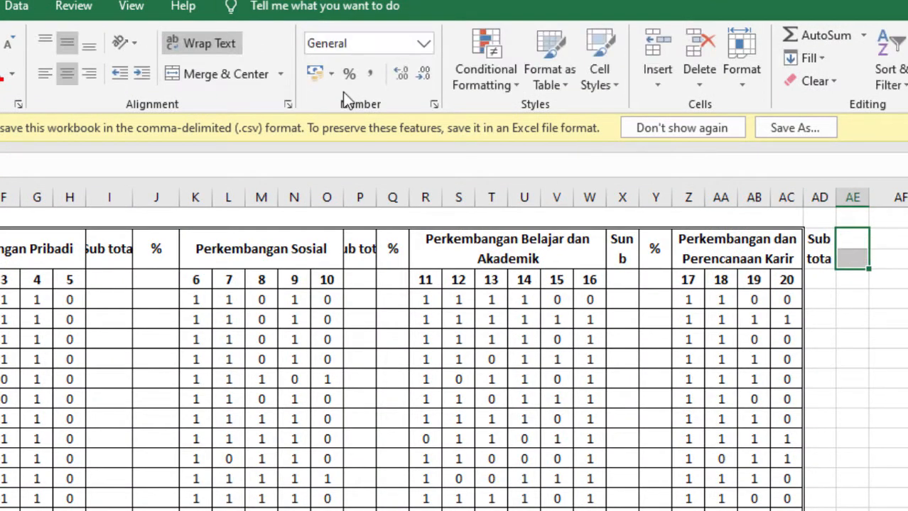
left_click(181, 74)
type("%")
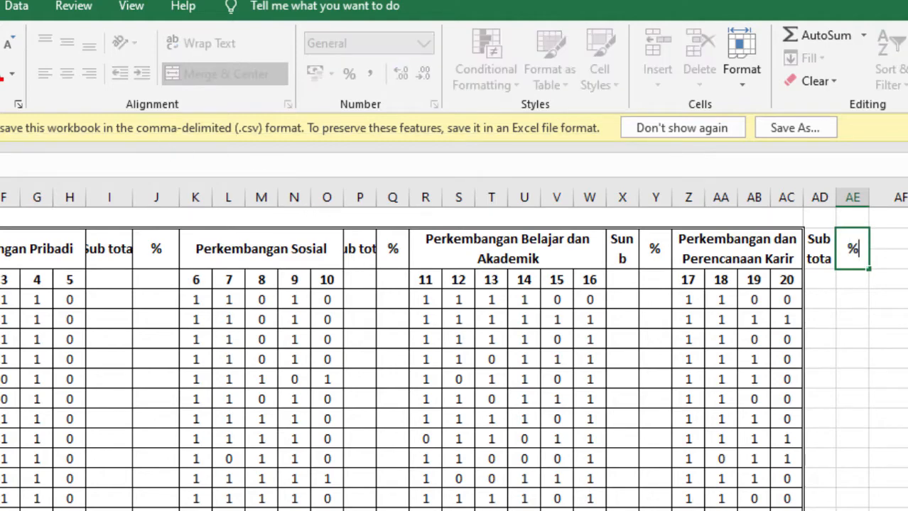
key("Return")
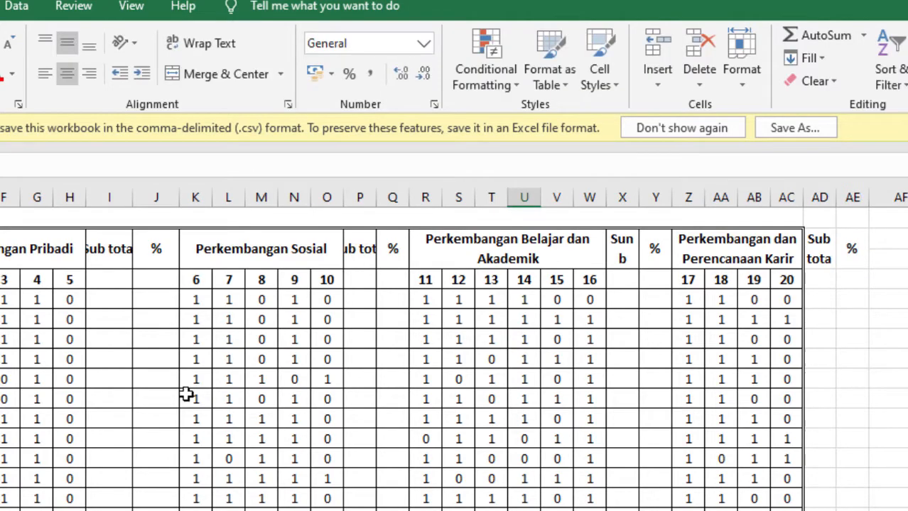
left_click(105, 252)
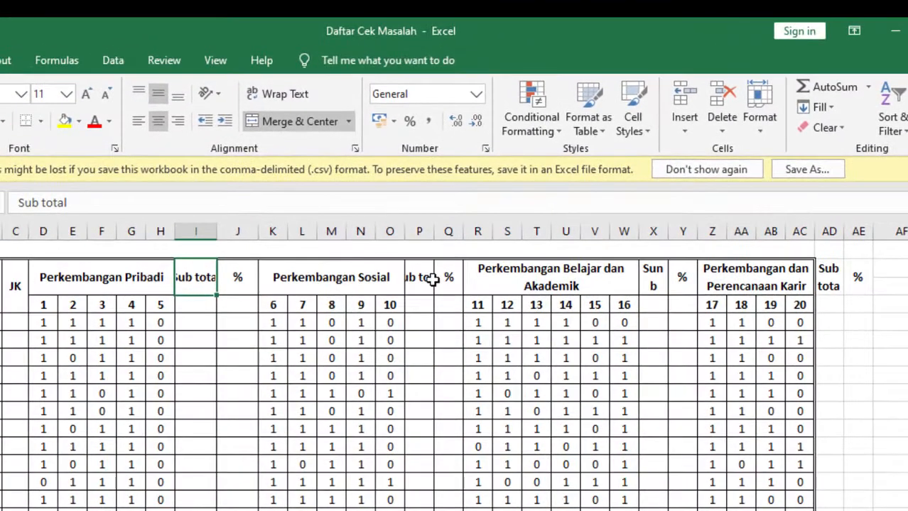
left_click(415, 284)
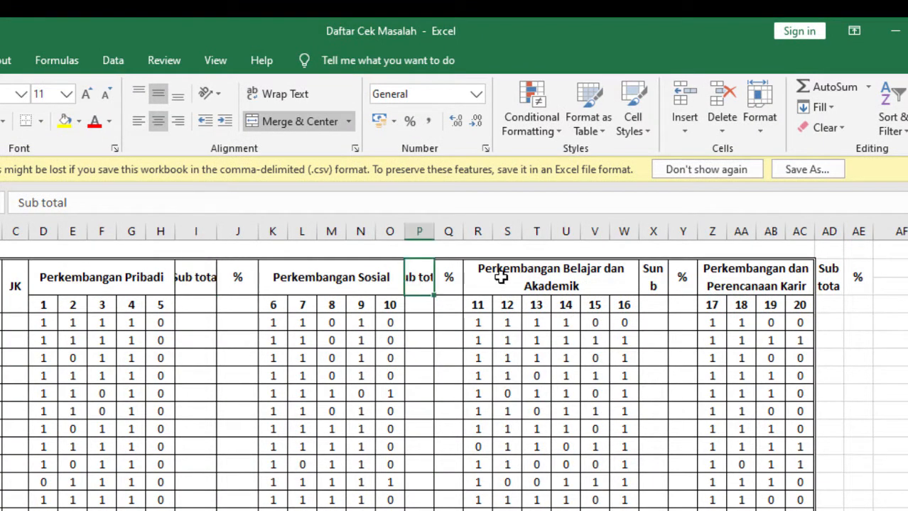
left_click(653, 280)
left_click(828, 281)
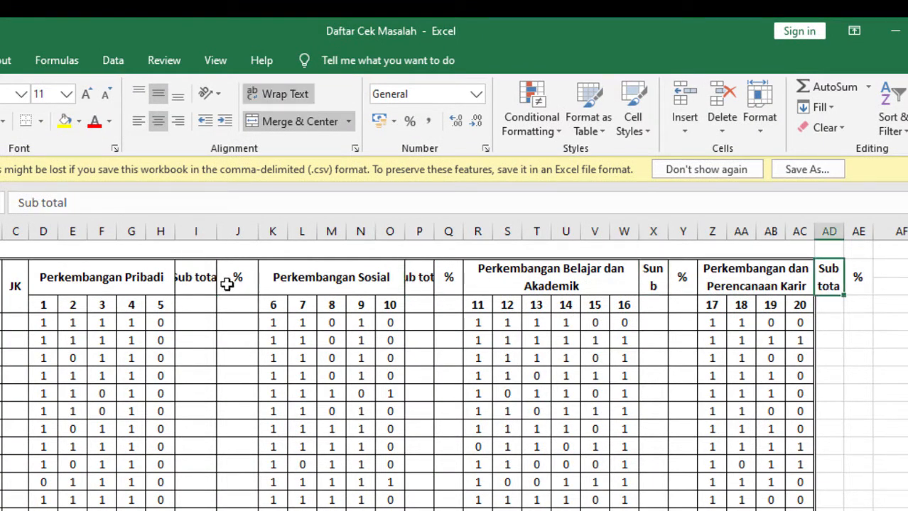
Try to turn on text wrapping for the subtotal headers in columns I, P, X and AD together
left_click(195, 281)
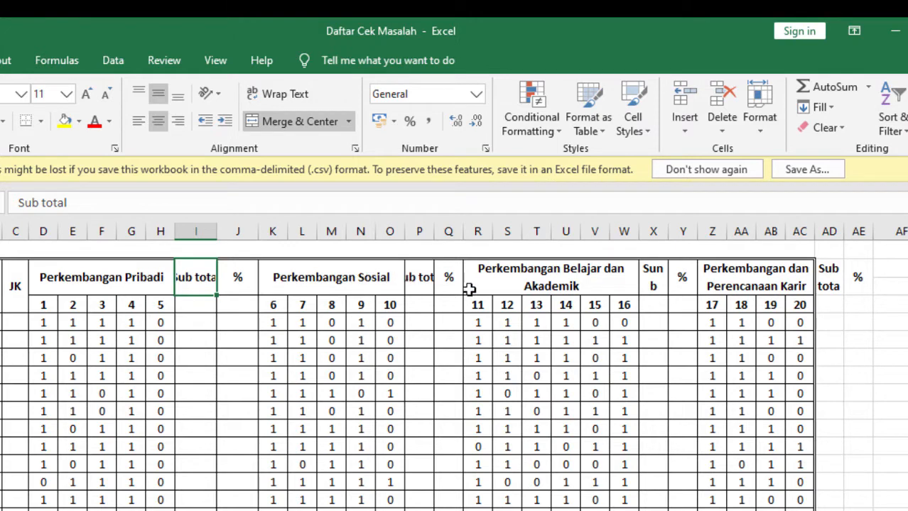
left_click(419, 277, "ctrl")
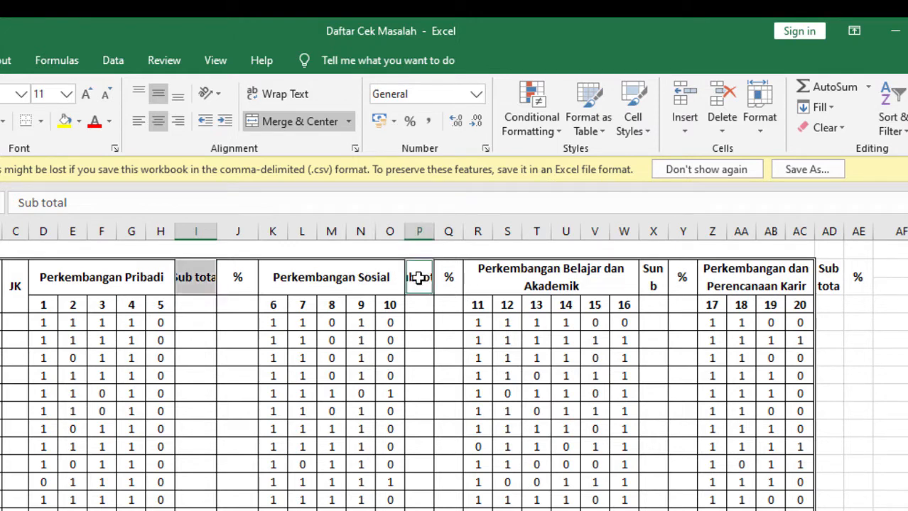
left_click(653, 286, "ctrl")
left_click(828, 286, "ctrl")
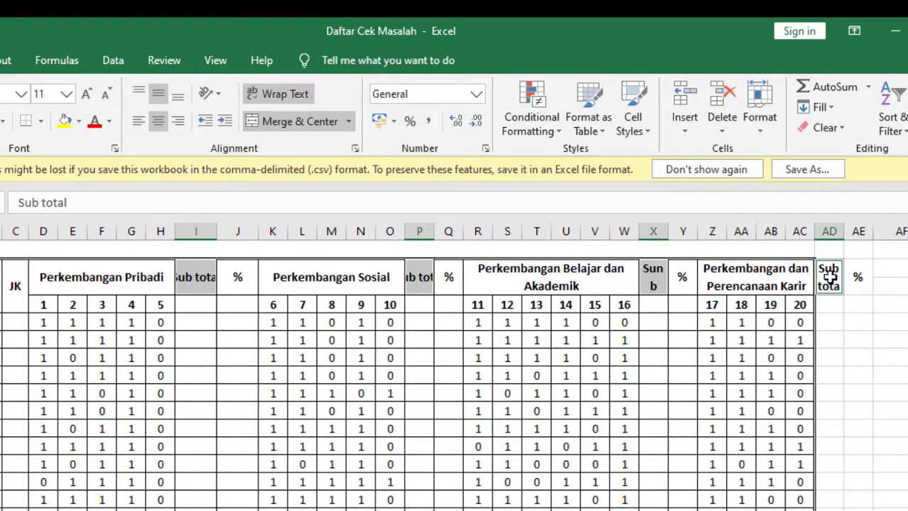
right_click(832, 279)
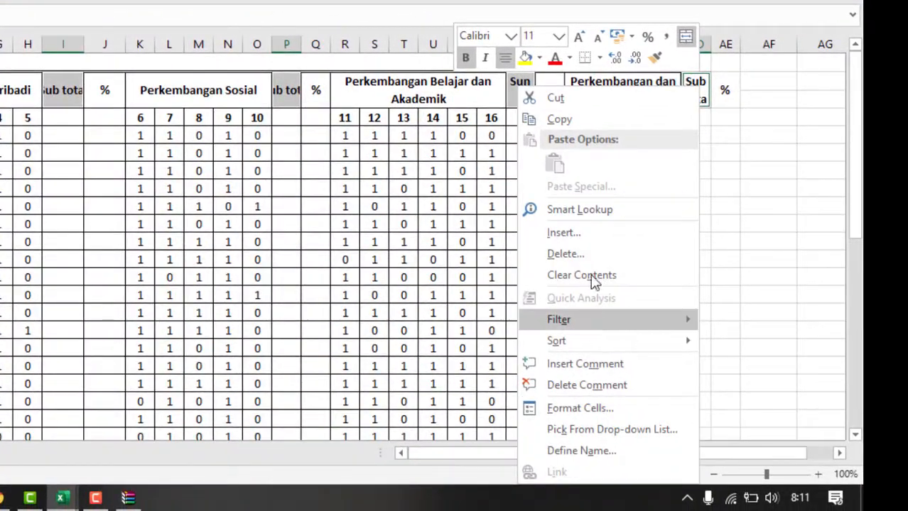
left_click(592, 412)
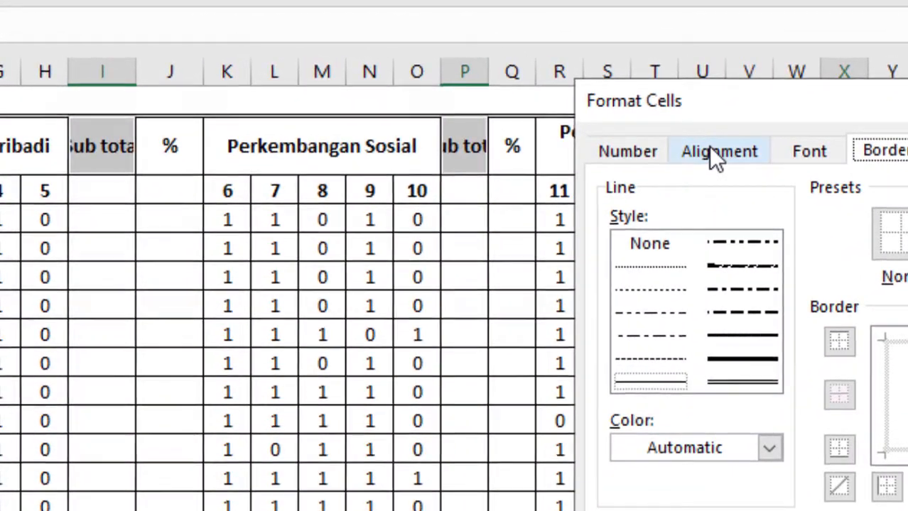
left_click(714, 157)
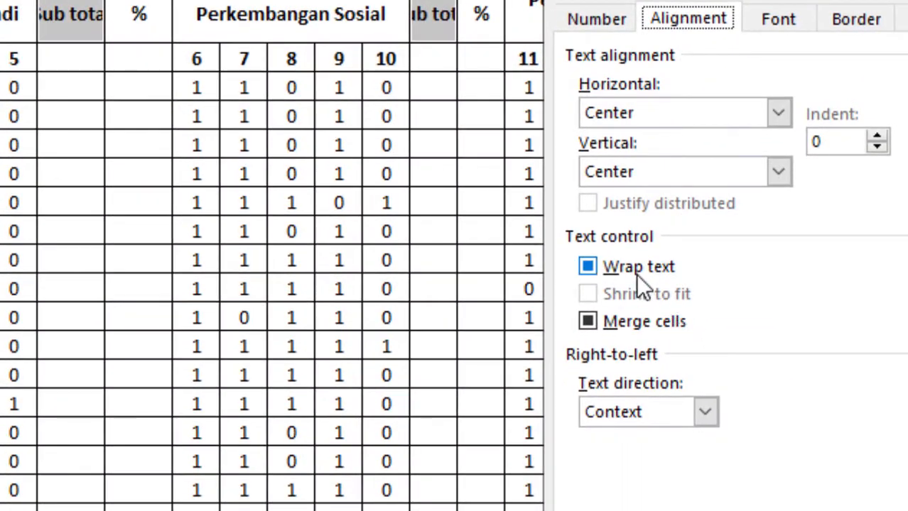
left_click(636, 274)
left_click(636, 273)
left_click(636, 273)
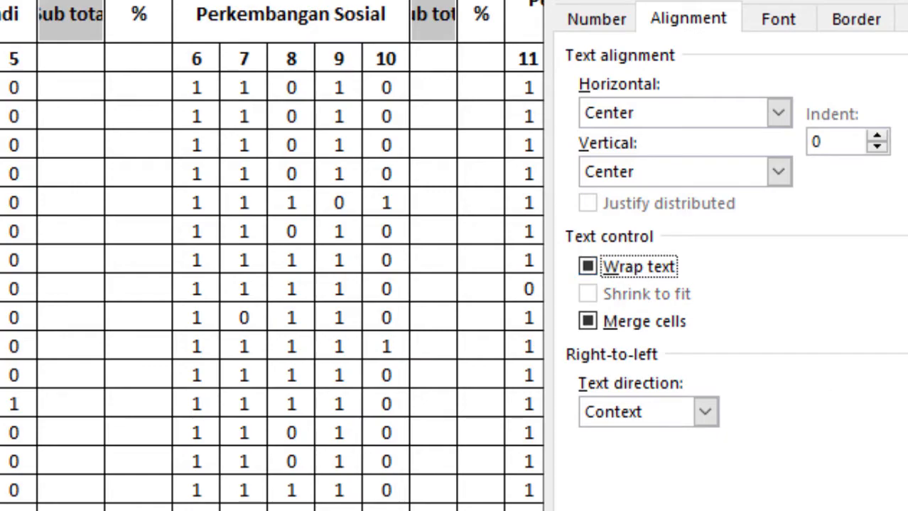
key("Return")
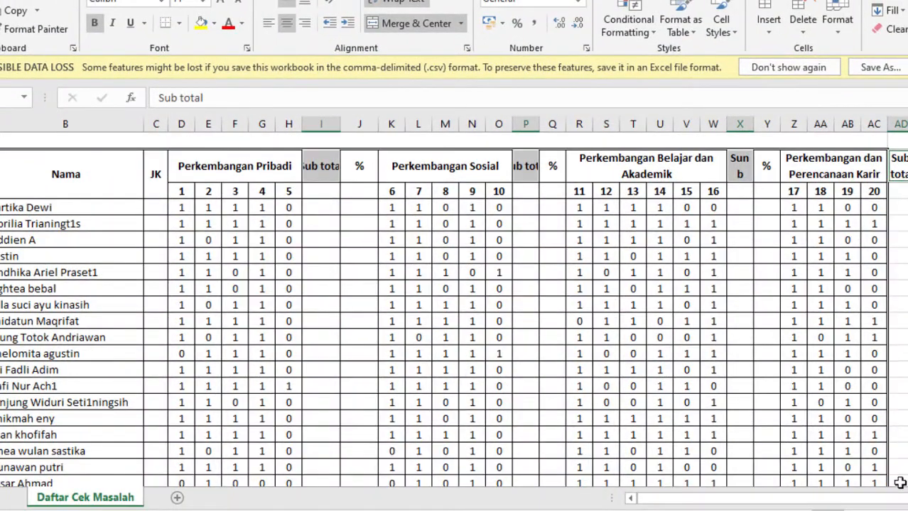
left_click(525, 226)
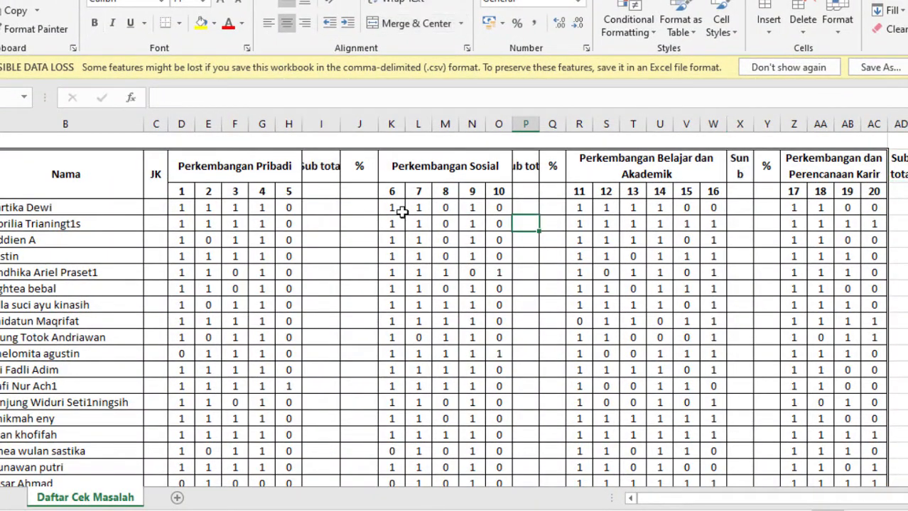
left_click(322, 169)
right_click(323, 166)
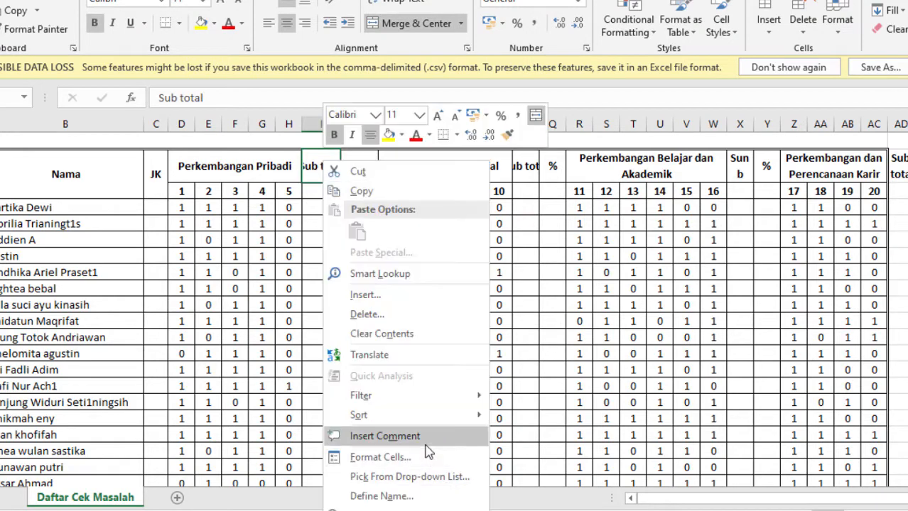
left_click(429, 458)
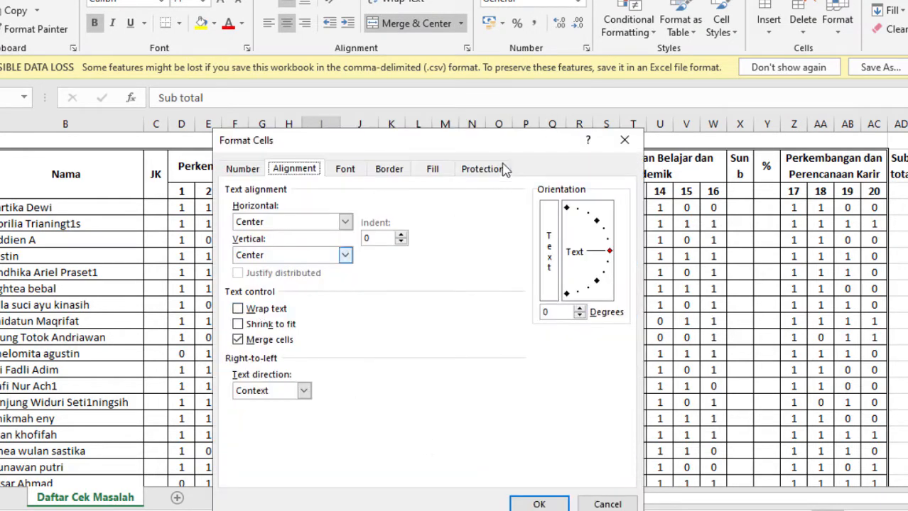
left_click(627, 145)
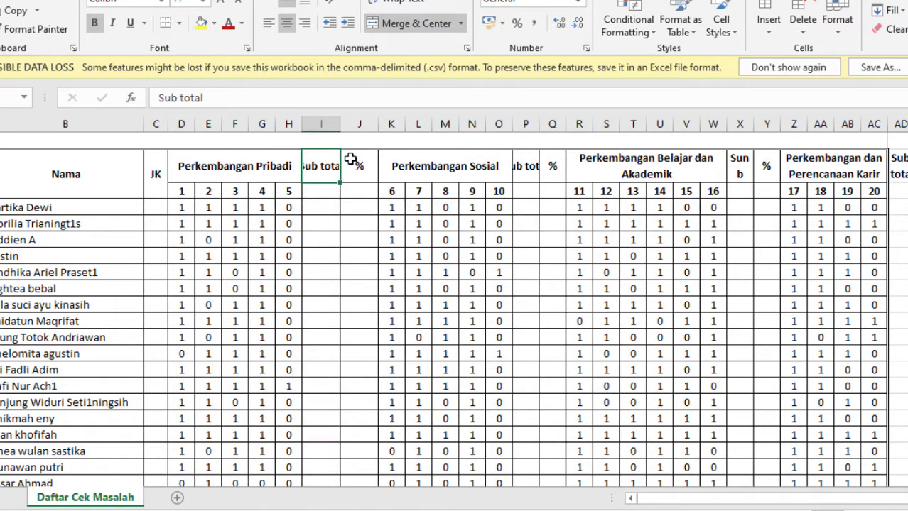
Try widening column X to fit its subtotal header, and undo the width change
left_click(743, 168)
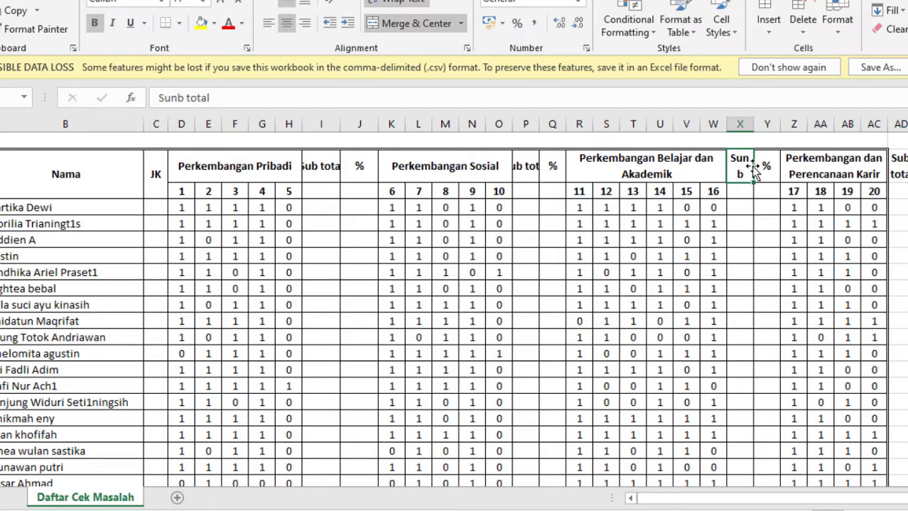
left_click_drag(753, 124, 769, 119)
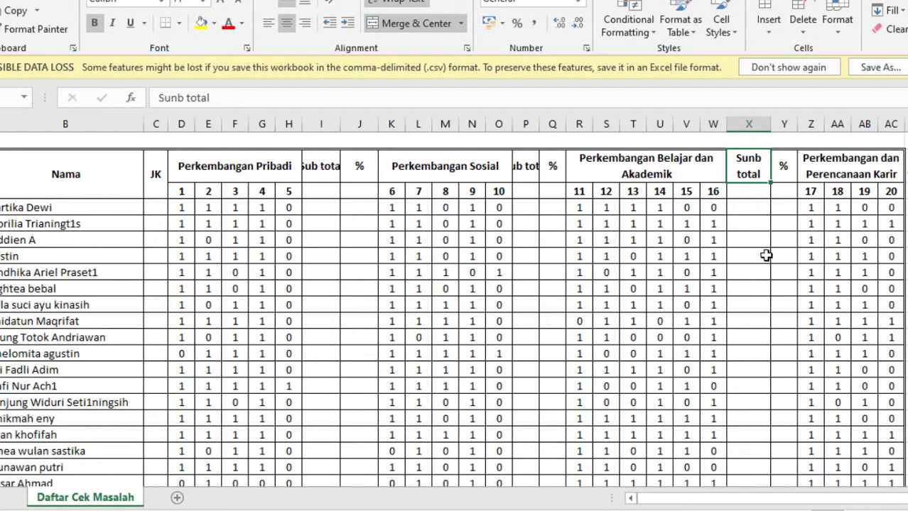
key("ctrl+z")
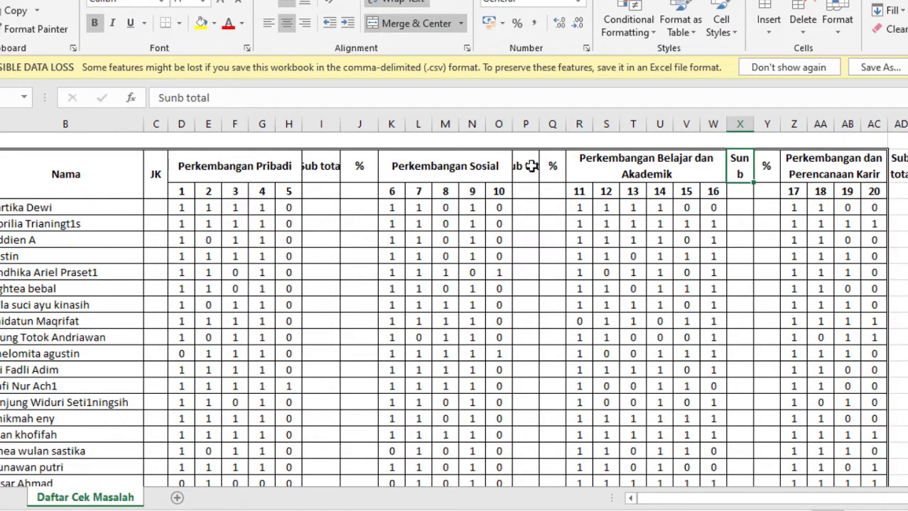
Turn on text wrapping for the "Sub total" headers in columns I and P
left_click(322, 166)
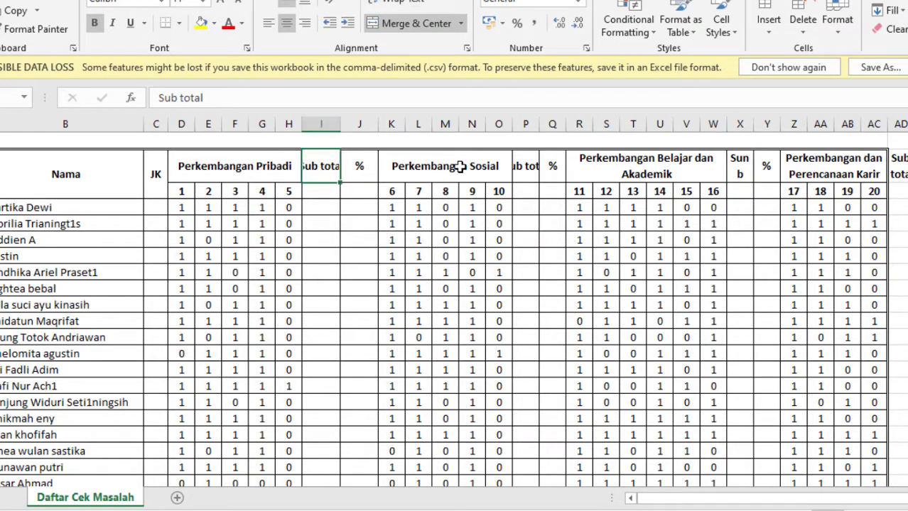
left_click(532, 167, "ctrl")
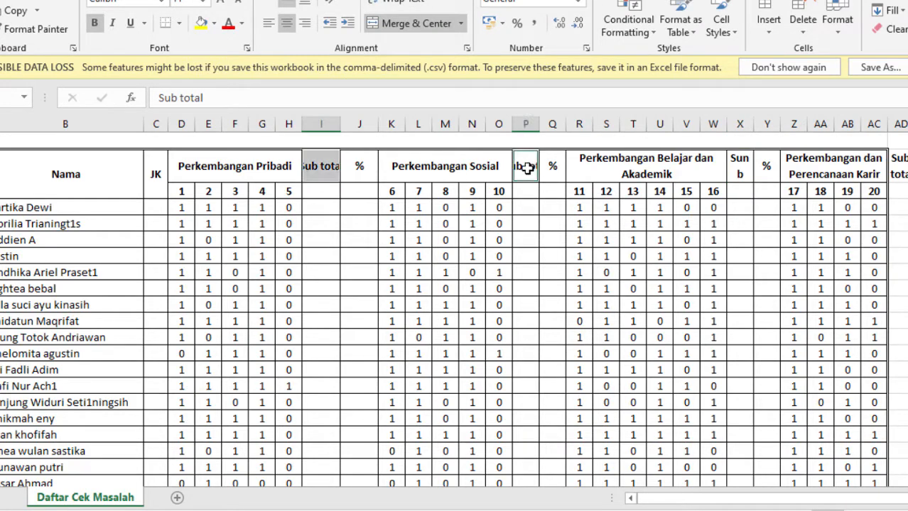
right_click(324, 170)
left_click(420, 457)
left_click(208, 310)
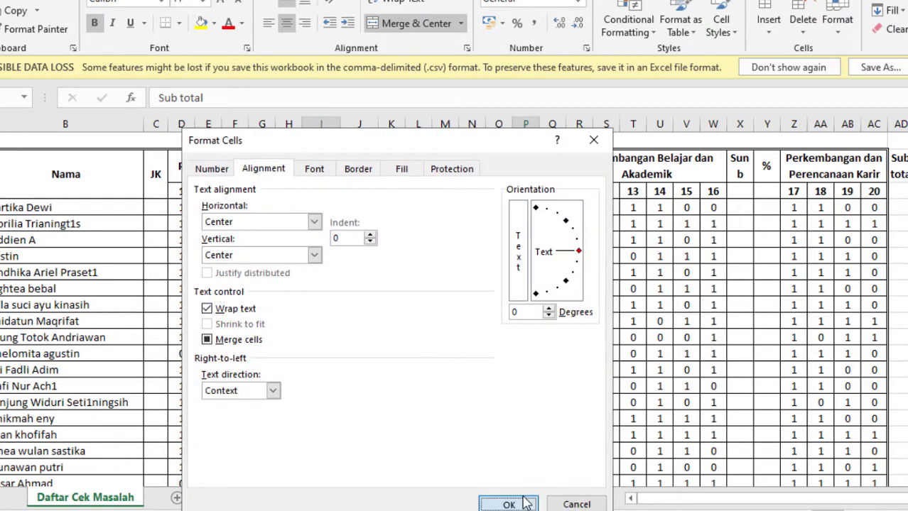
left_click(522, 503)
left_click(468, 209)
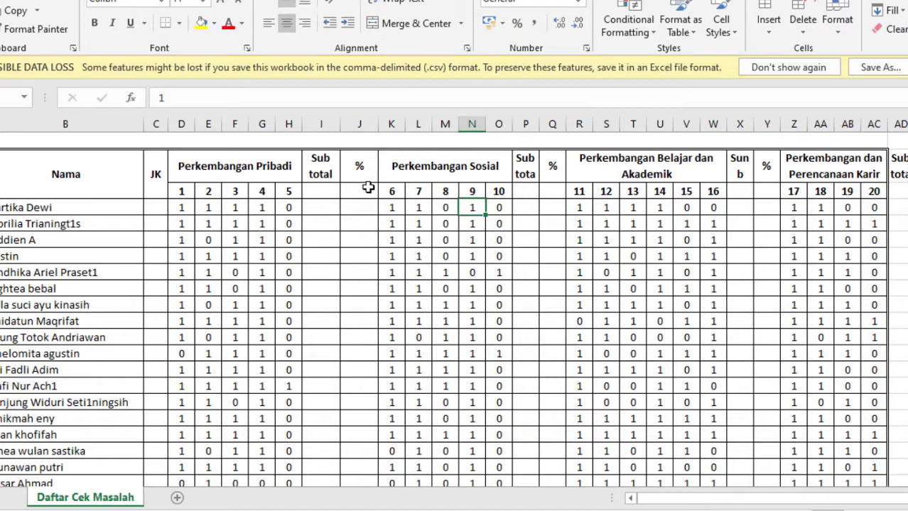
Set the width of the subtotal columns P, X and AD to 5
left_click(527, 170)
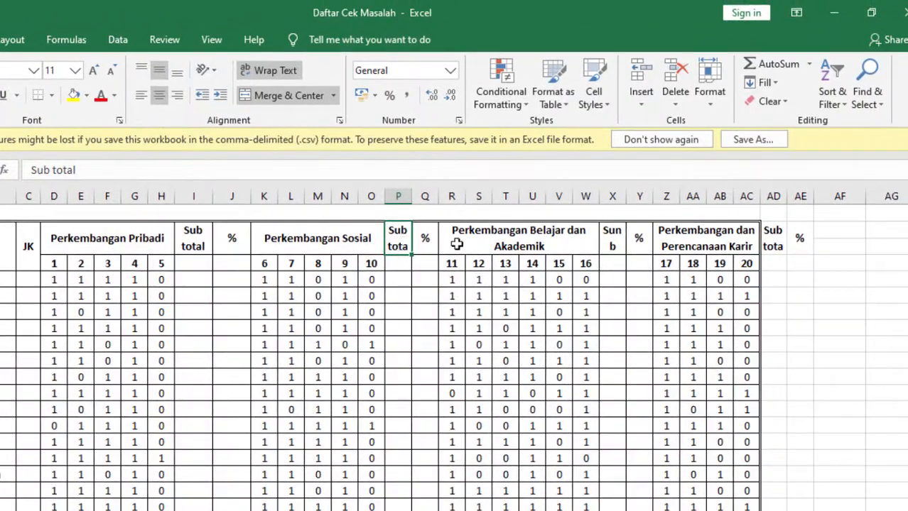
left_click(616, 244, "ctrl")
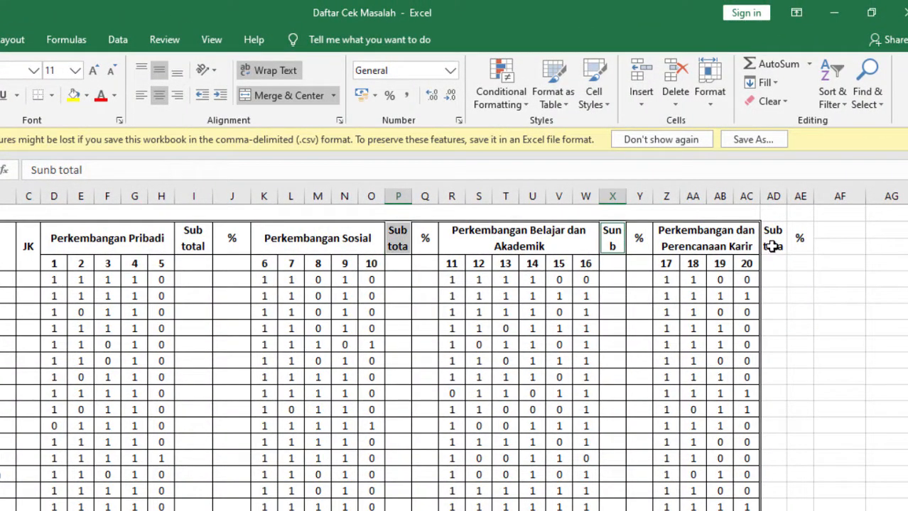
left_click(772, 247, "ctrl")
left_click(710, 78)
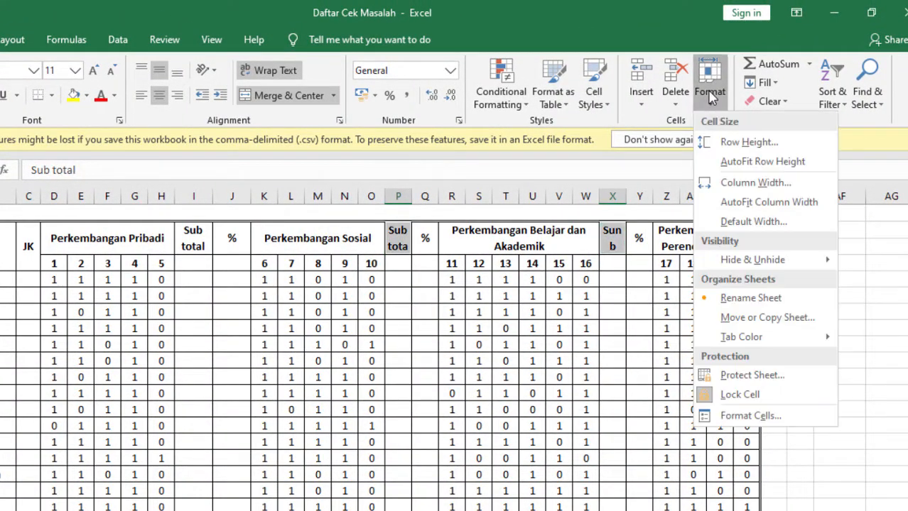
left_click(735, 183)
type("5")
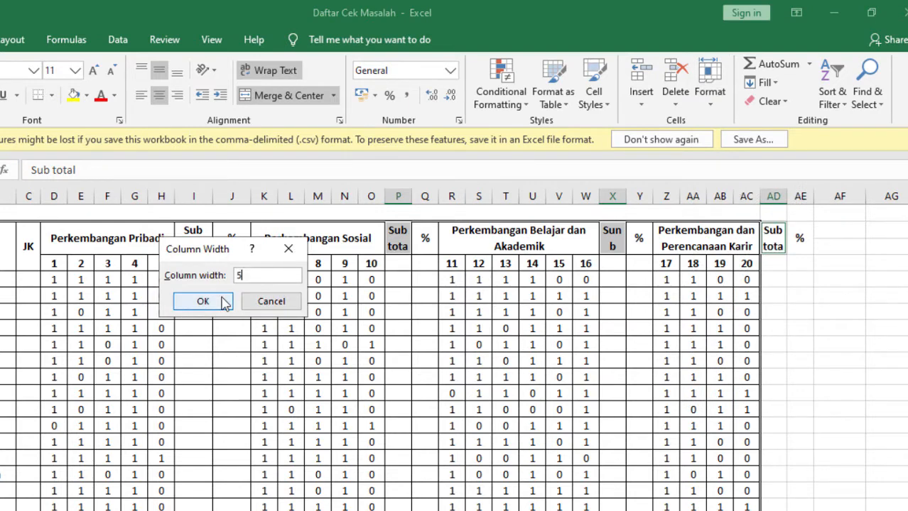
left_click(224, 301)
left_click(448, 362)
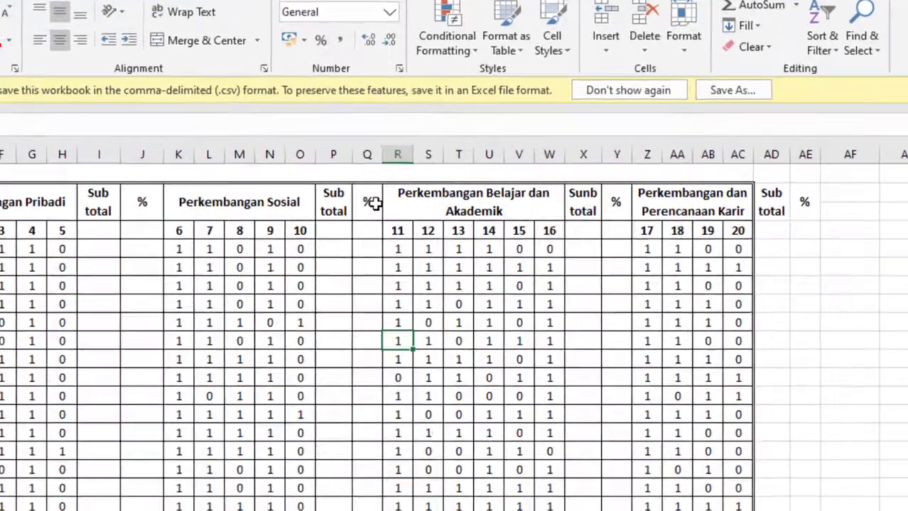
left_click(431, 238, "ctrl")
left_click(650, 238, "ctrl")
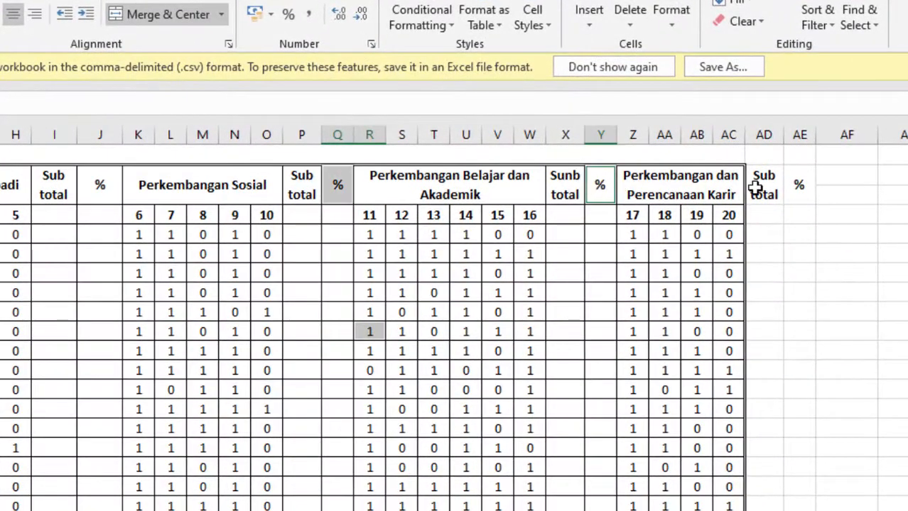
left_click(821, 191, "ctrl")
left_click(799, 190, "ctrl")
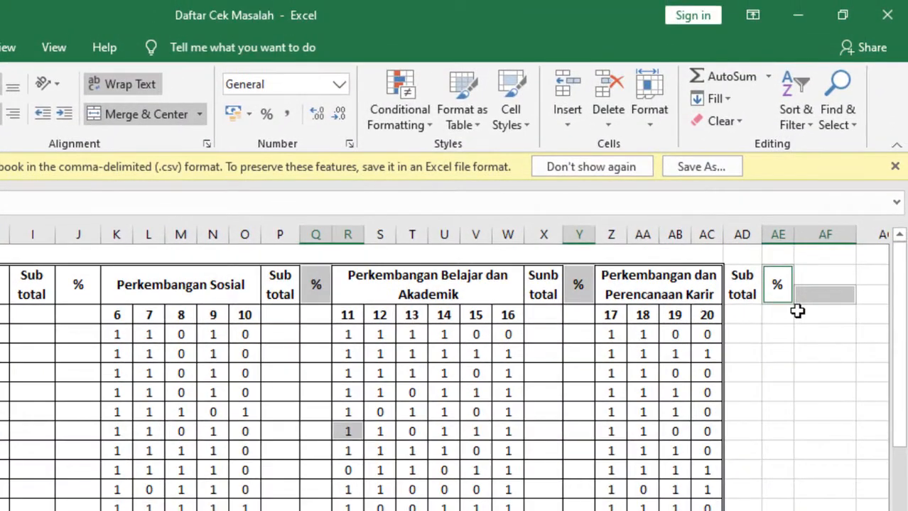
left_click(628, 380)
left_click(301, 292)
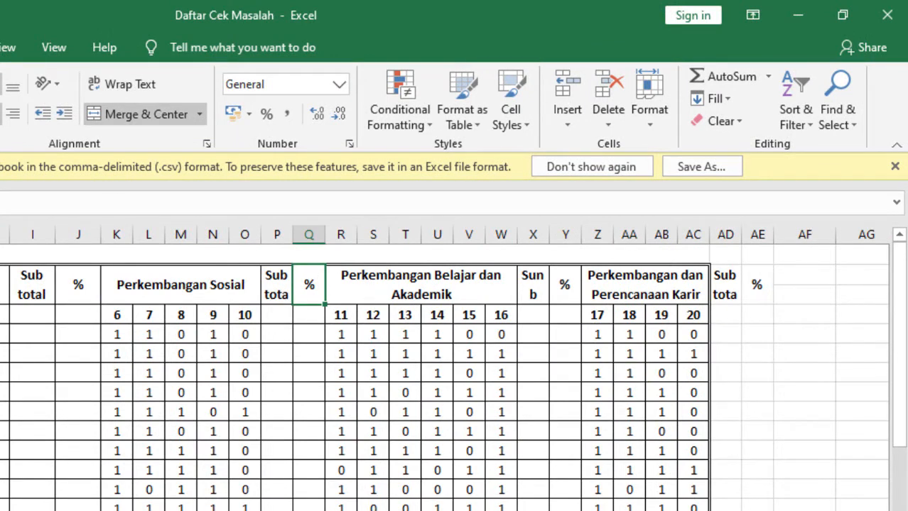
key("ctrl+z")
left_click(379, 337)
Set the width of the % columns Q, Y and AE to 5
left_click(309, 290)
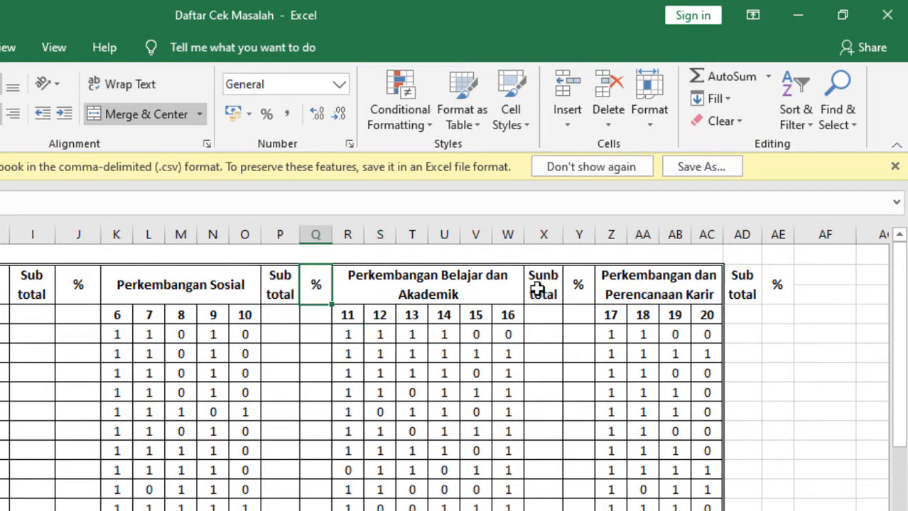
left_click(579, 286, "ctrl")
left_click(783, 285, "ctrl")
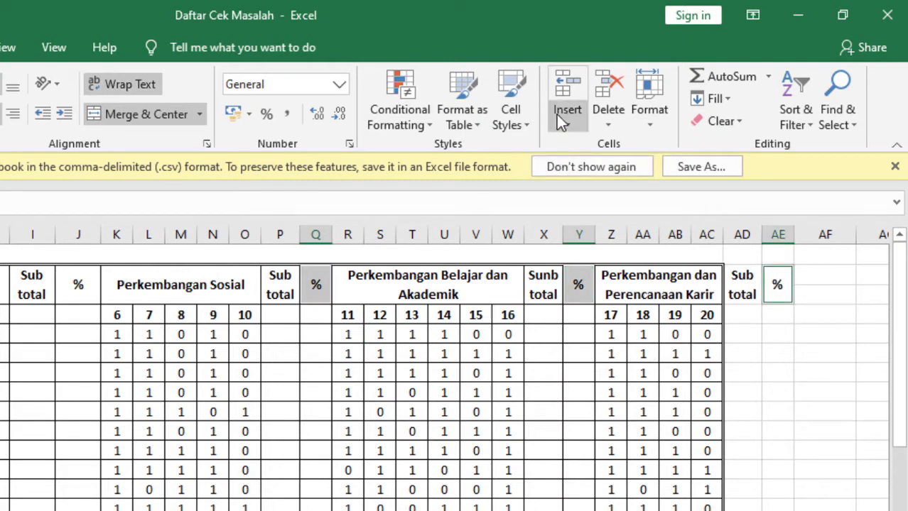
left_click(649, 107)
left_click(678, 220)
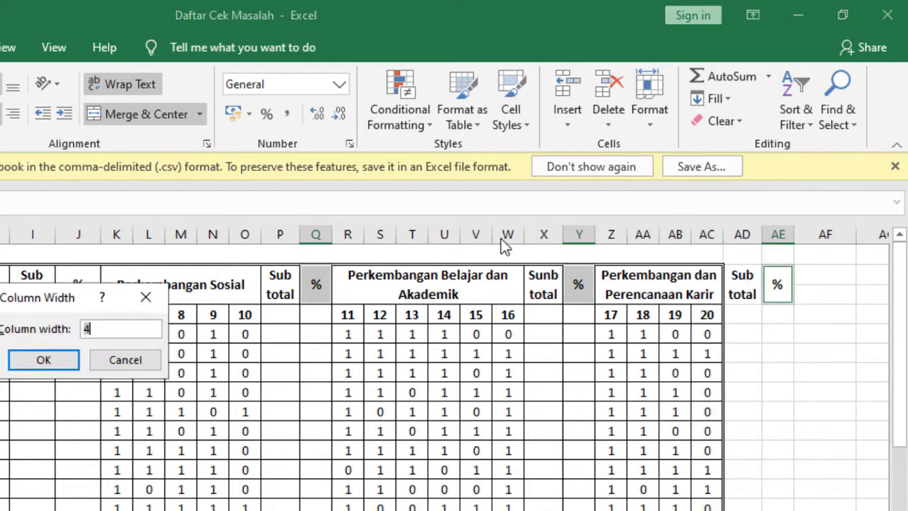
type("5")
left_click(44, 361)
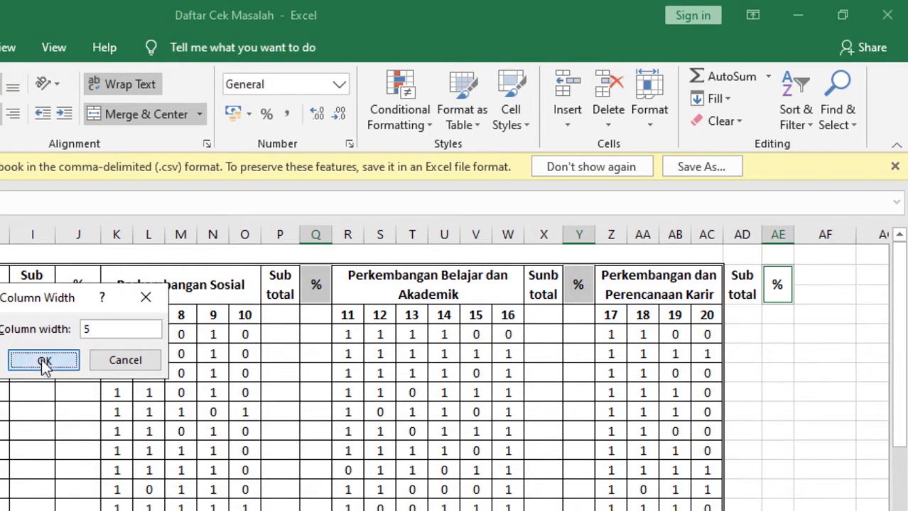
left_click(438, 487)
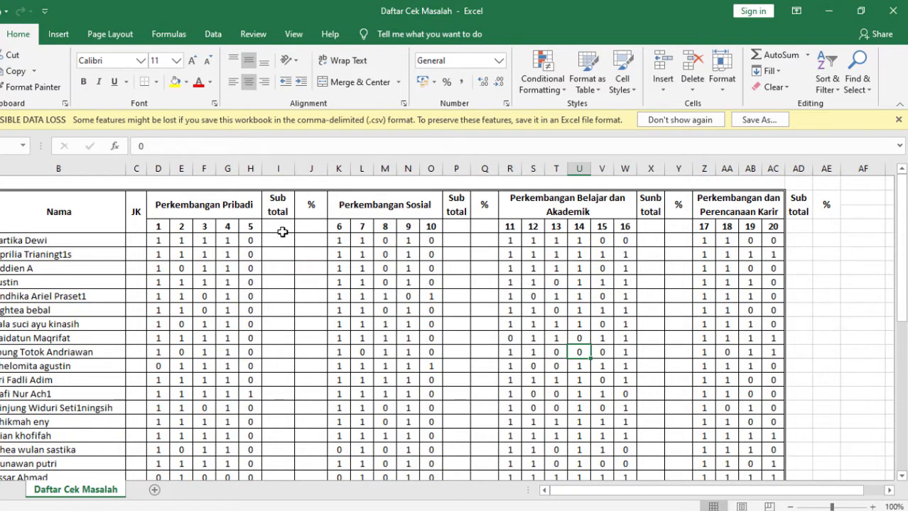
left_click(283, 232)
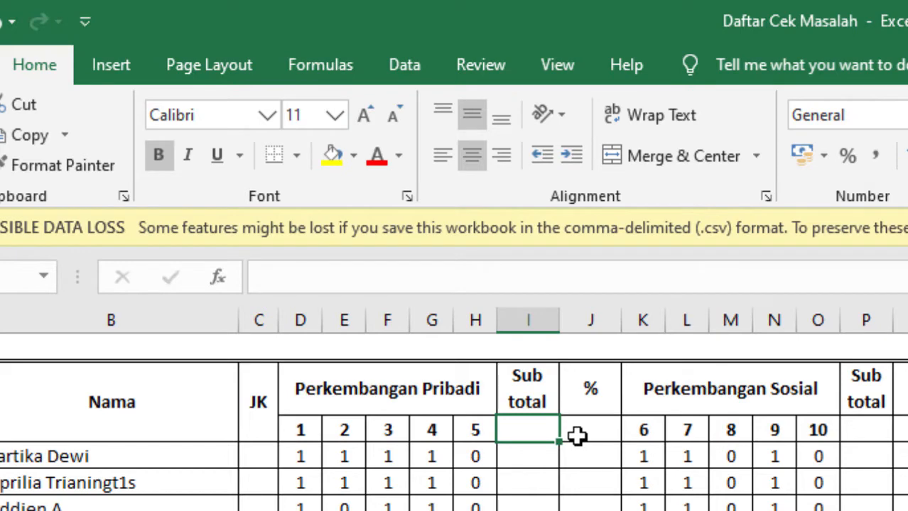
type("=sum")
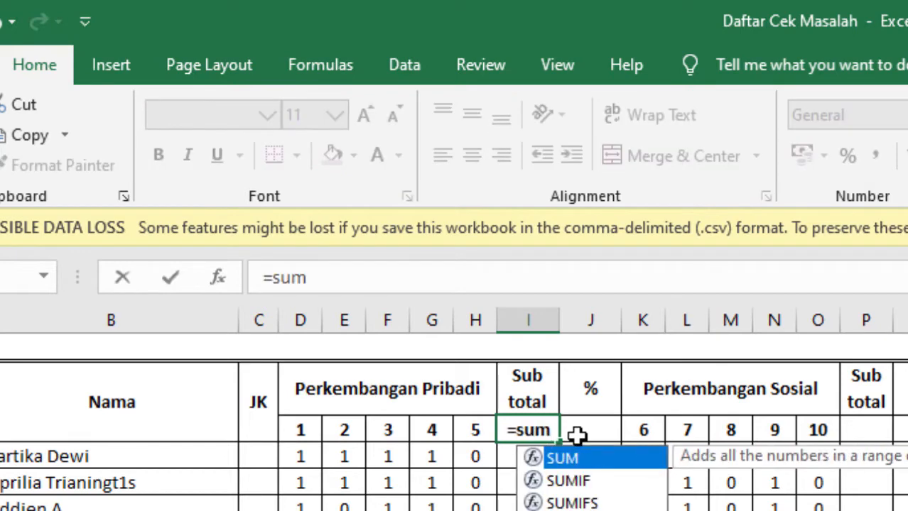
type("(")
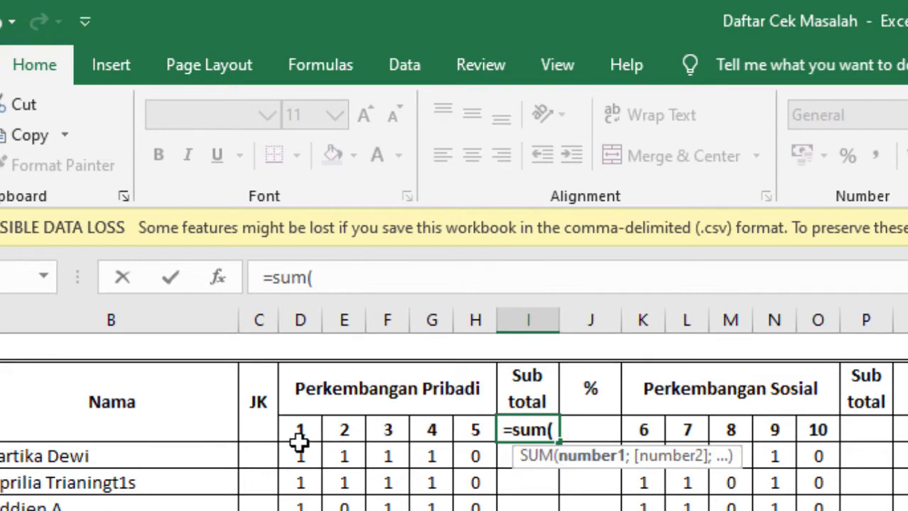
key("BackSpace")
key("BackSpace")
key("BackSpace")
key("BackSpace")
key("BackSpace")
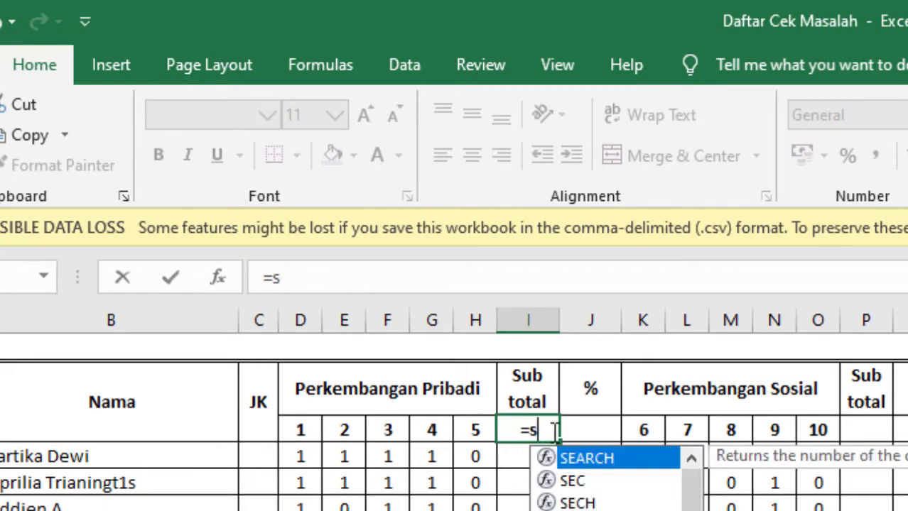
left_click(561, 504)
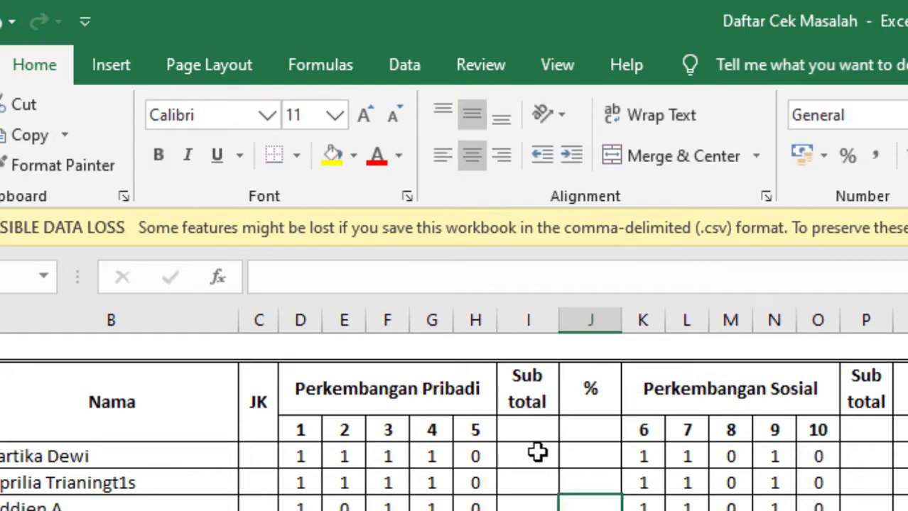
left_click(536, 462)
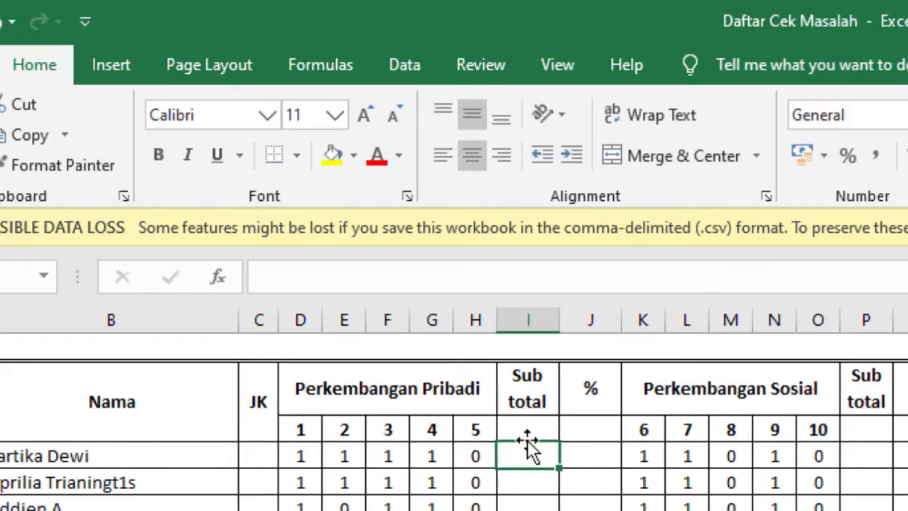
left_click(524, 393)
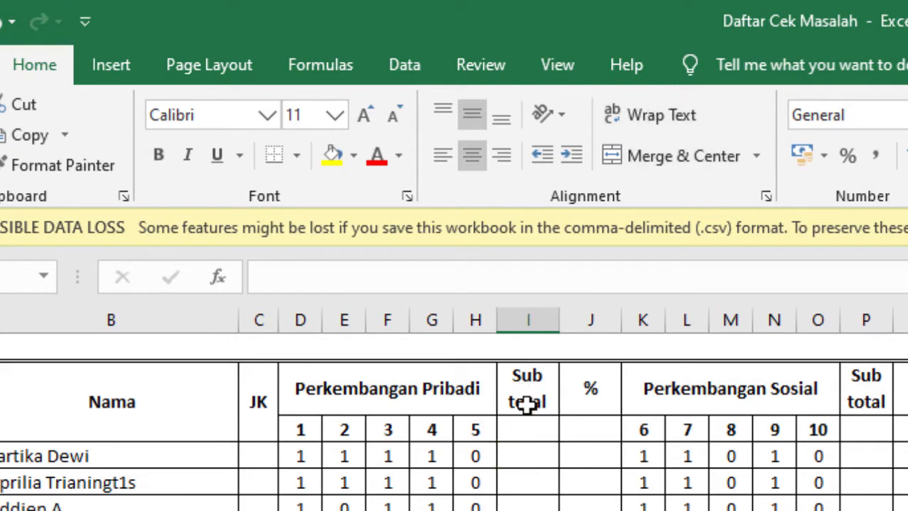
left_click(641, 456)
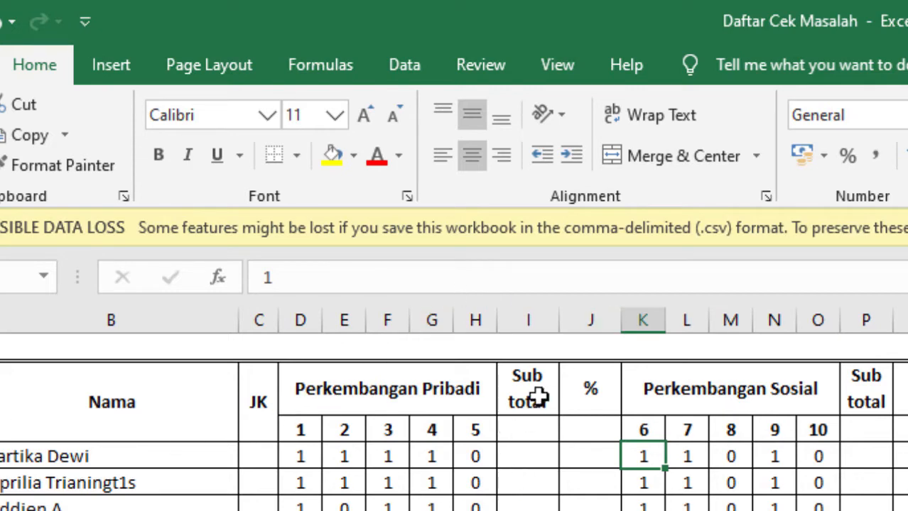
Unmerge the "Sub total" and "%" headers in columns I and J and merge each one again down through the item-number row
left_click_drag(532, 383, 543, 428)
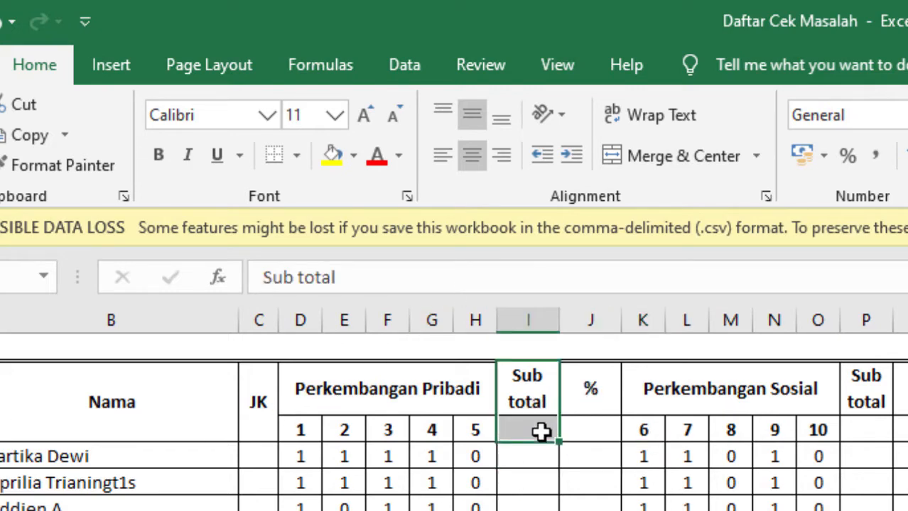
left_click(636, 169)
left_click(593, 380)
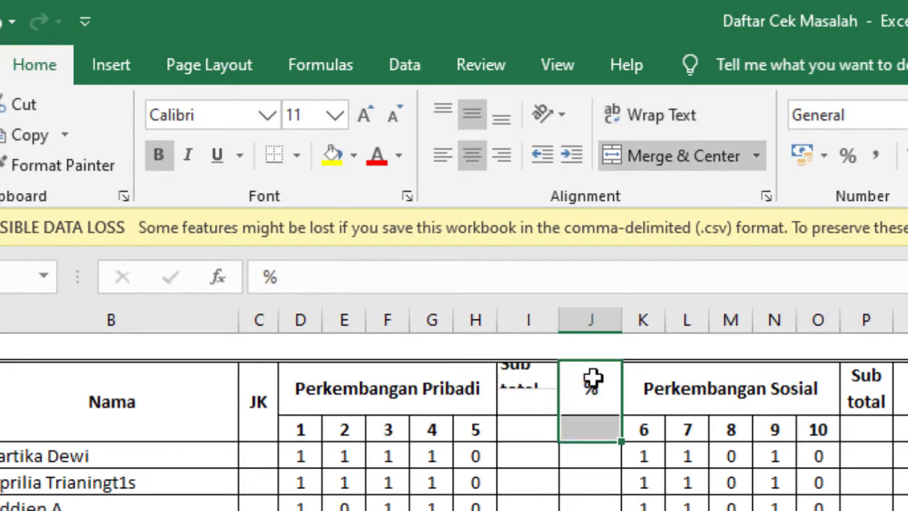
left_click(636, 170)
left_click_drag(547, 385, 535, 436)
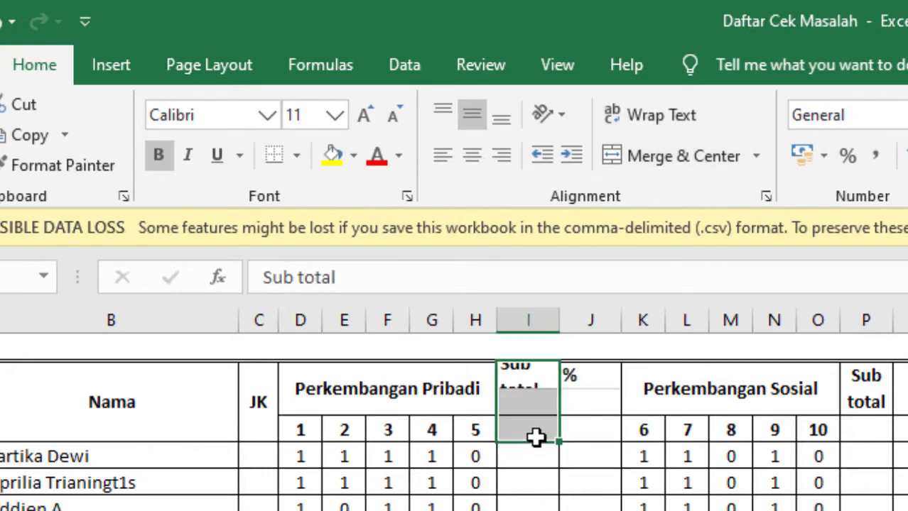
left_click(648, 168)
left_click_drag(593, 379, 590, 418)
left_click(629, 164)
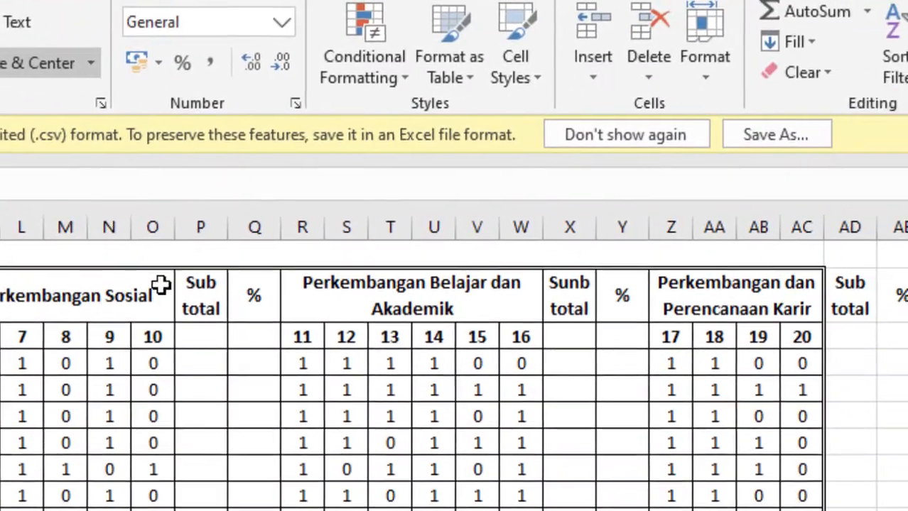
Extend the merged "Sub total" and "%" headers in columns P and Q down through the item-number row
left_click(866, 387)
left_click_drag(197, 346, 188, 352)
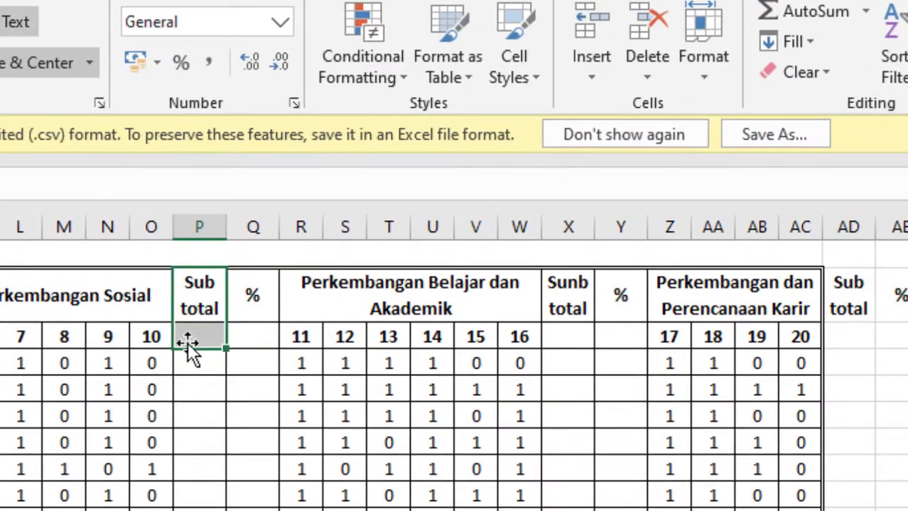
left_click(44, 68)
left_click_drag(249, 299, 252, 334)
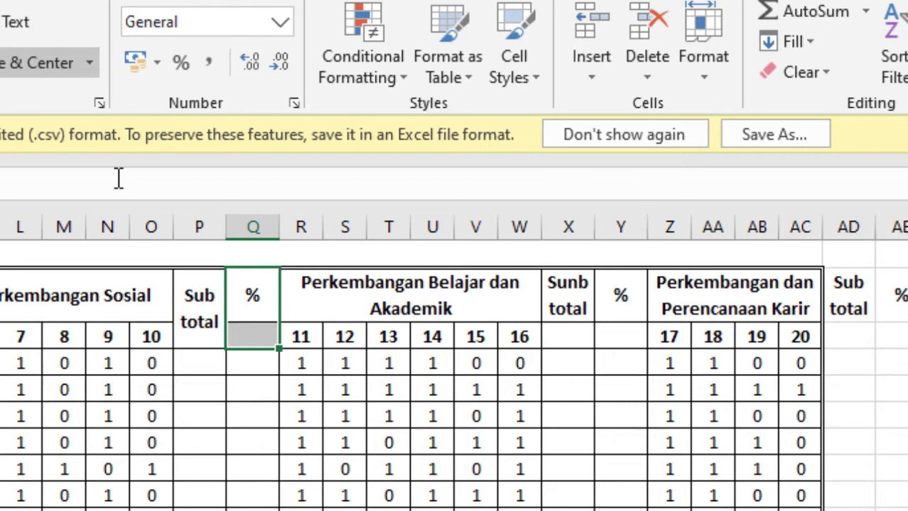
left_click(7, 62)
Extend the merged subtotal and "%" headers in columns X and Y down through the item-number row
left_click_drag(573, 309, 575, 336)
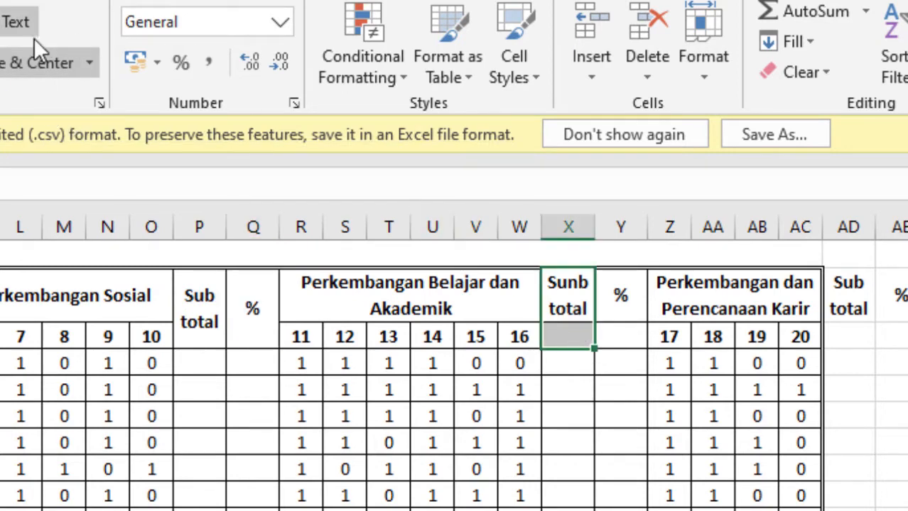
left_click(21, 64)
left_click(620, 318)
left_click_drag(621, 318, 620, 335)
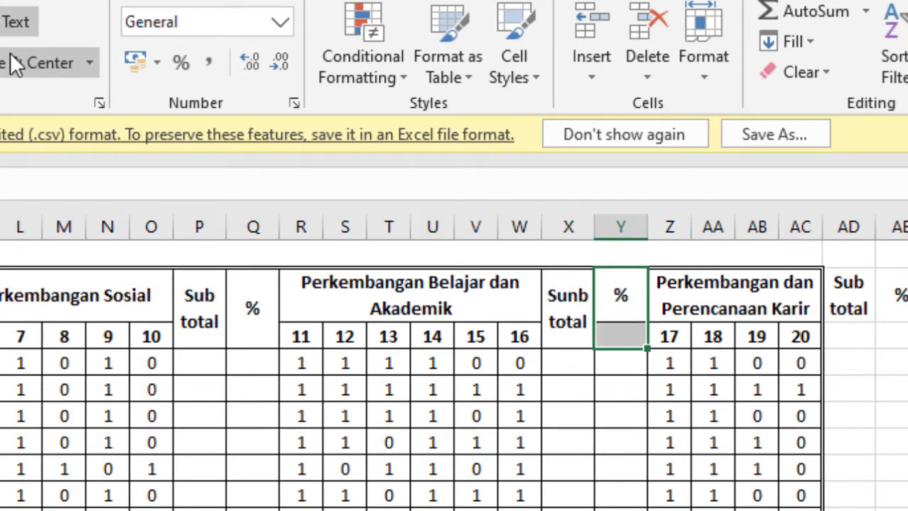
left_click(14, 63)
Extend the merged "Sub total" and "%" headers in columns AD and AE down through the item-number row
left_click_drag(849, 300, 845, 324)
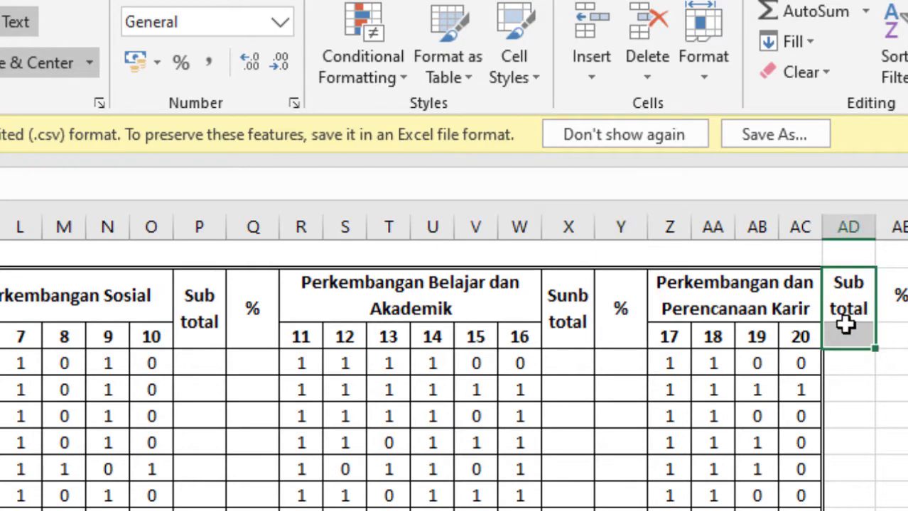
left_click(32, 69)
left_click_drag(900, 309, 903, 334)
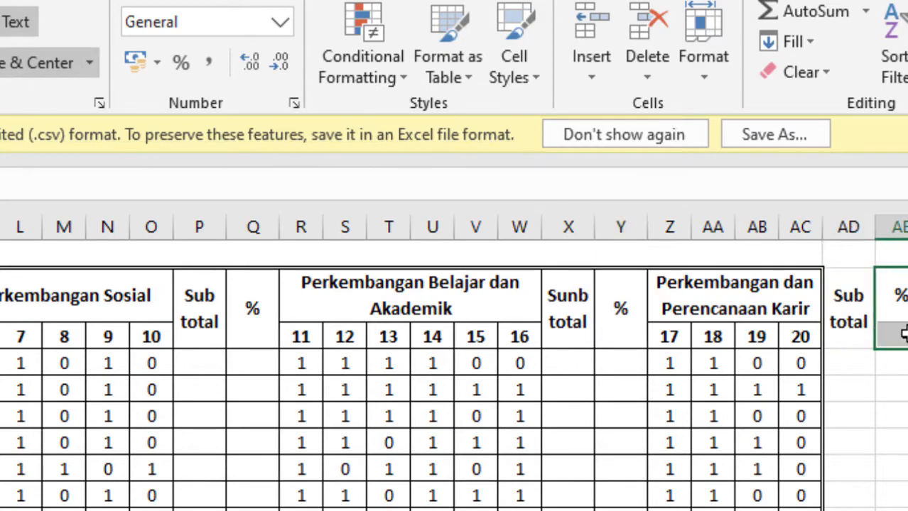
left_click(4, 70)
left_click(20, 440)
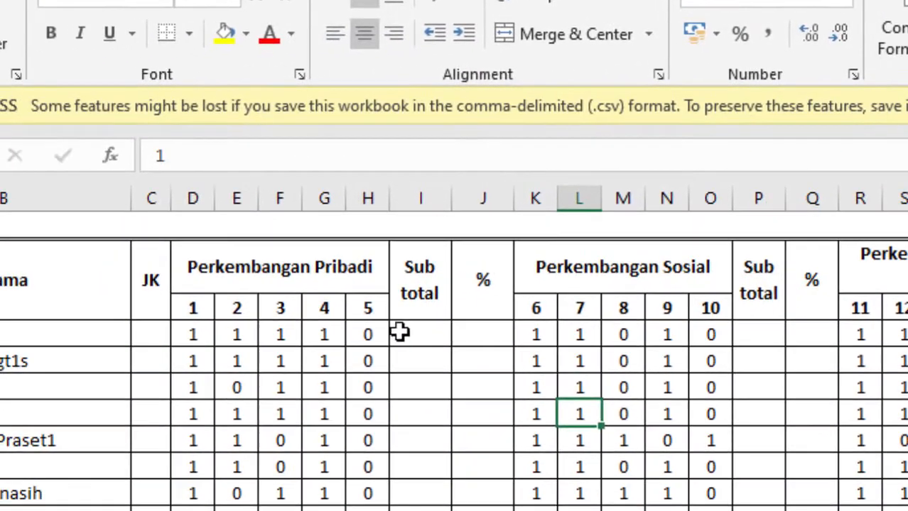
Calculate the first student's Perkembangan Pribadi subtotal in I5 with a SUM of D5:H5
left_click(400, 332)
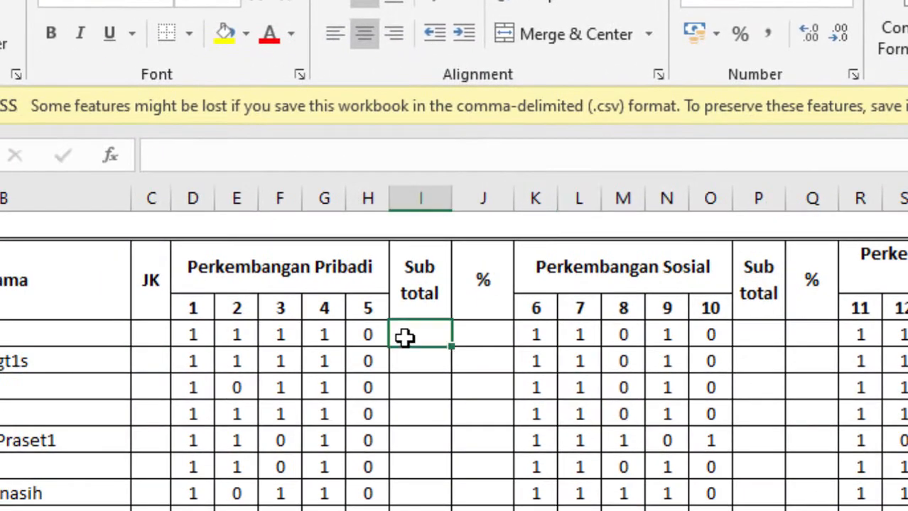
type("=")
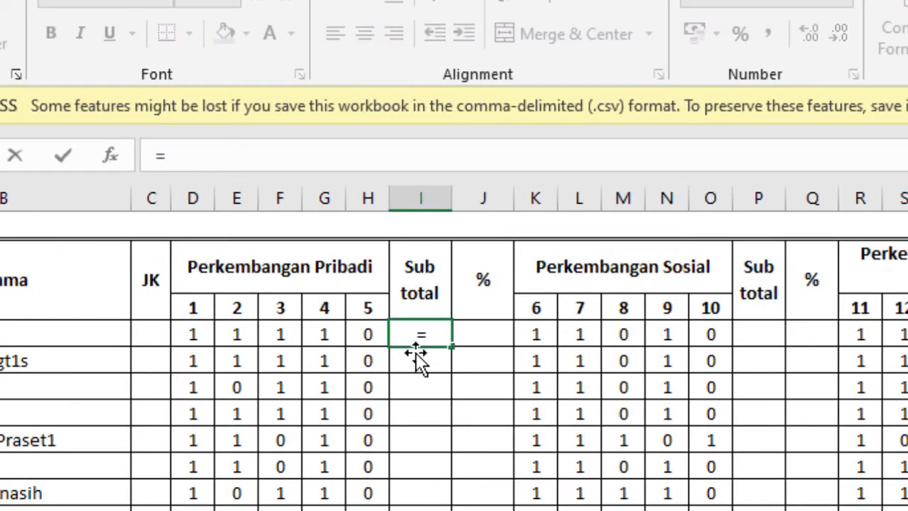
type("sum(")
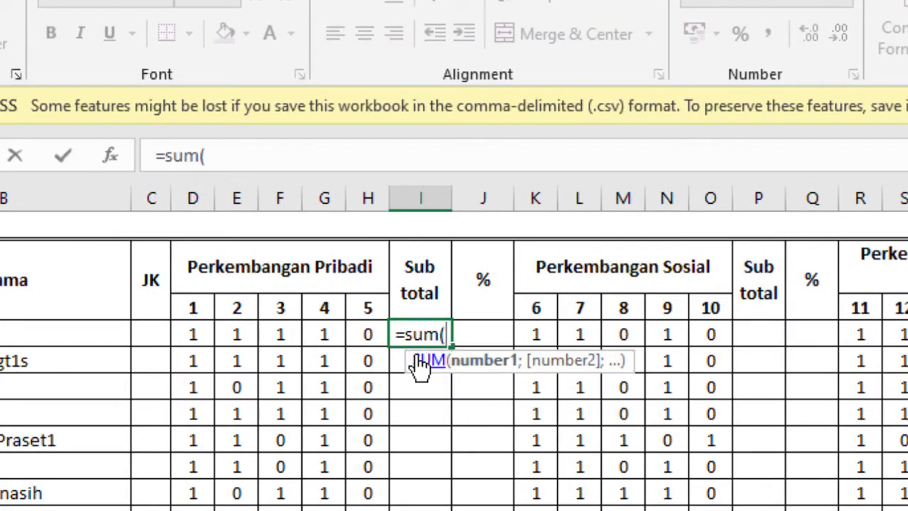
left_click_drag(189, 336, 369, 326)
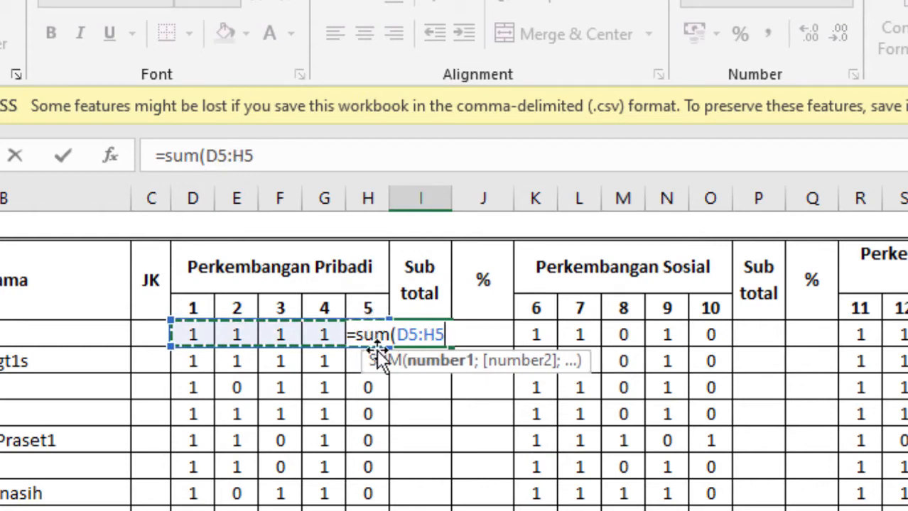
key("ctrl+Return")
left_click(492, 389)
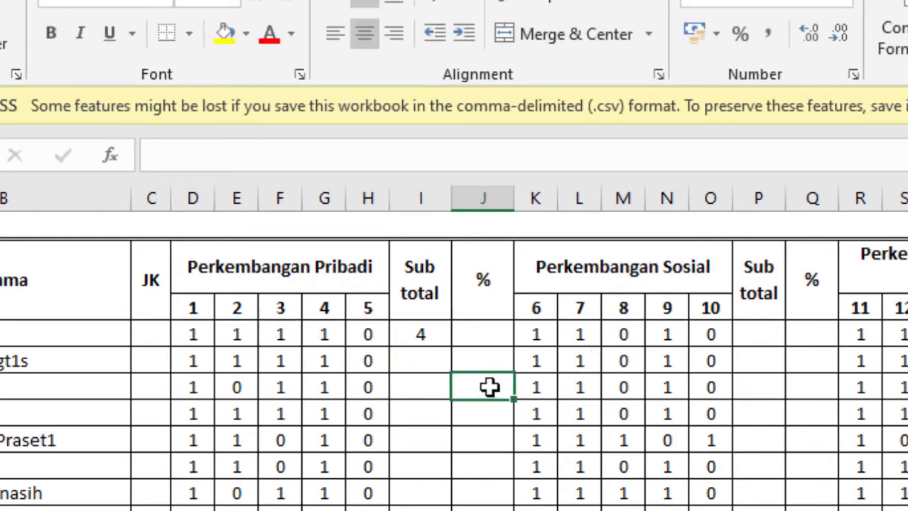
Fill the I5 subtotal formula down column I through the last student row
left_click(419, 334)
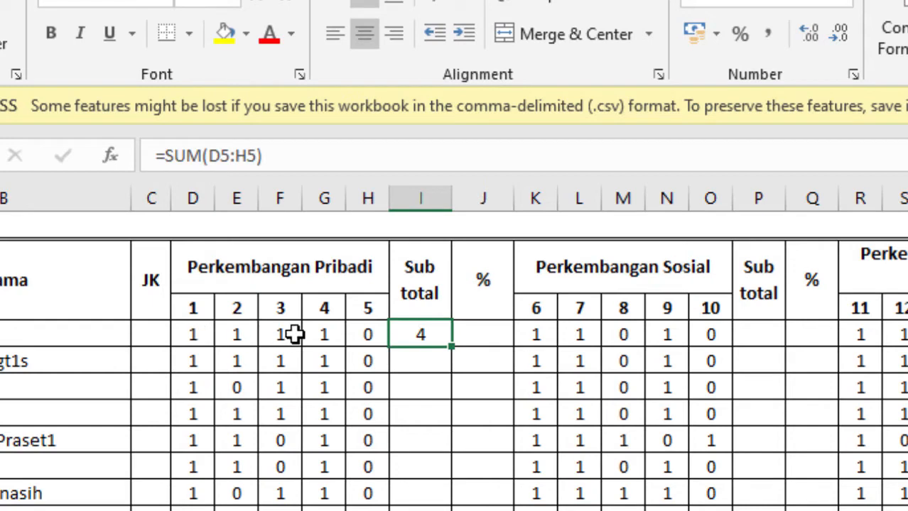
left_click(409, 359)
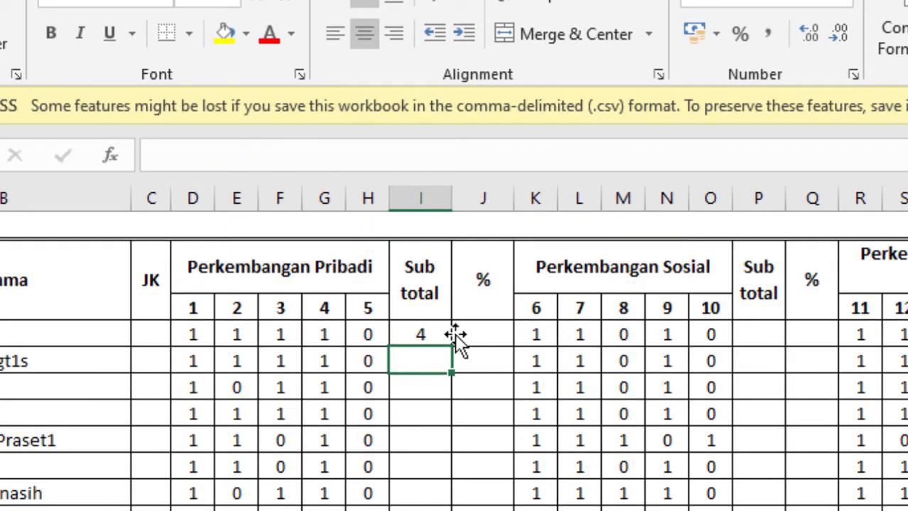
left_click(430, 335)
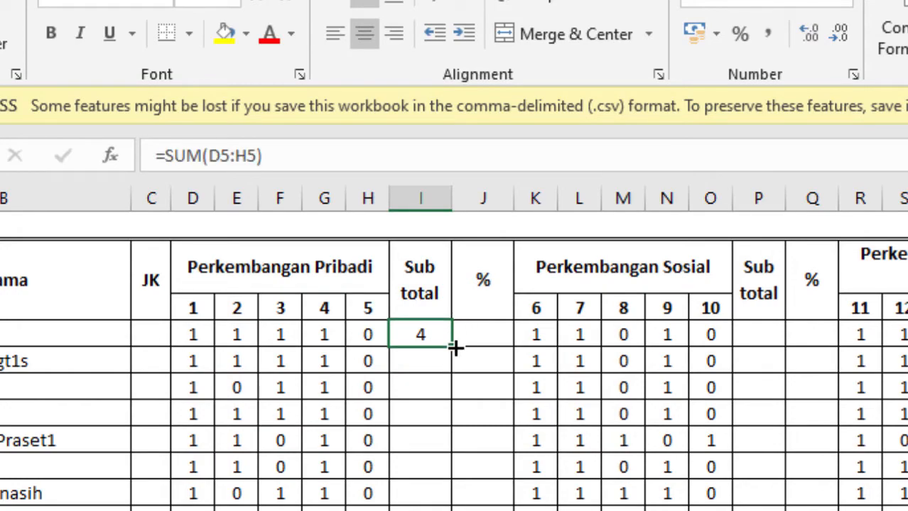
left_click_drag(455, 347, 457, 510)
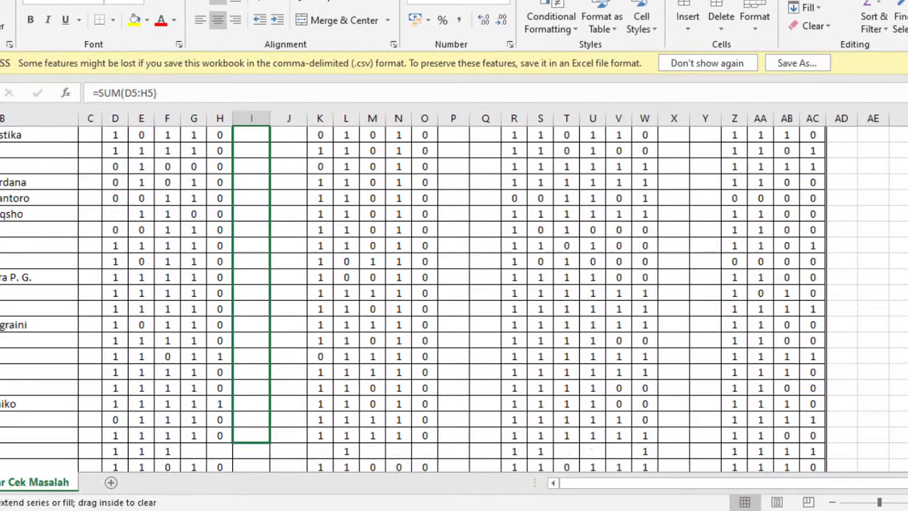
left_click_drag(270, 443, 267, 436)
scroll(279, 391, "up", 7)
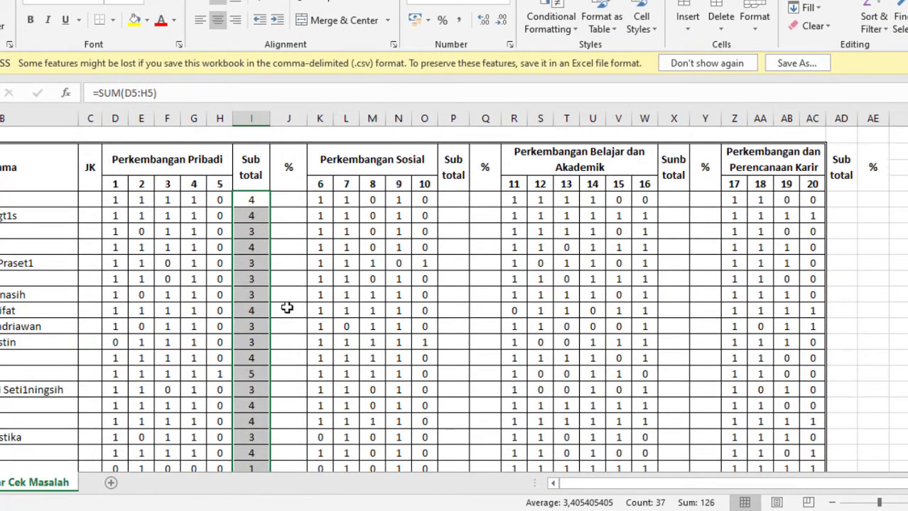
Enter =I5/5*100 in J5 as the first student's Perkembangan Pribadi percentage
left_click(295, 201)
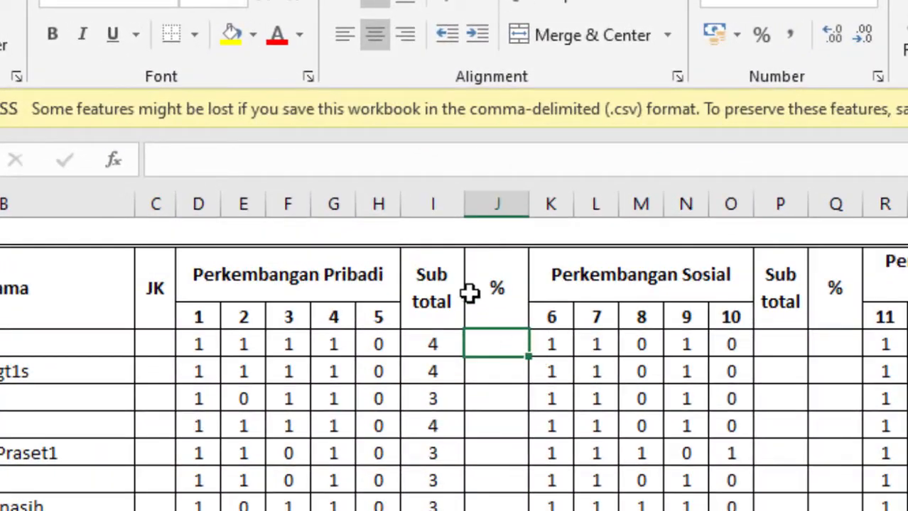
left_click(487, 282)
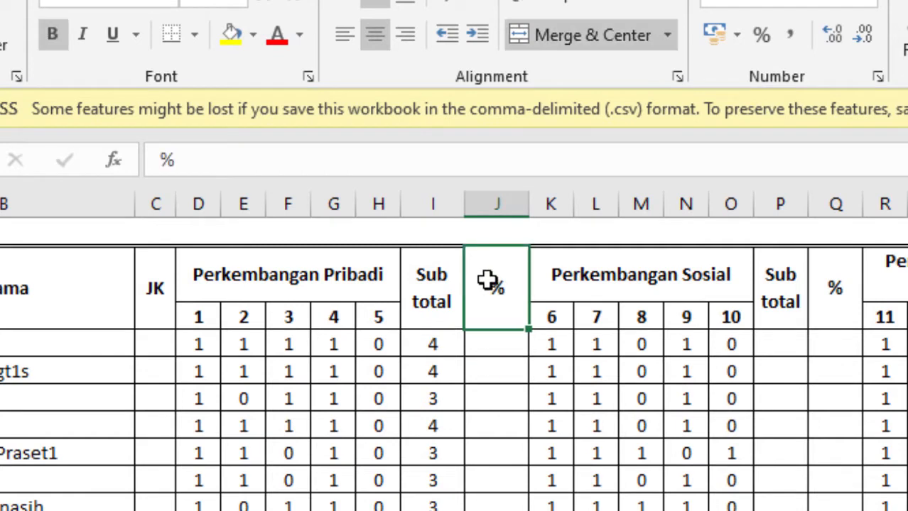
left_click(322, 282)
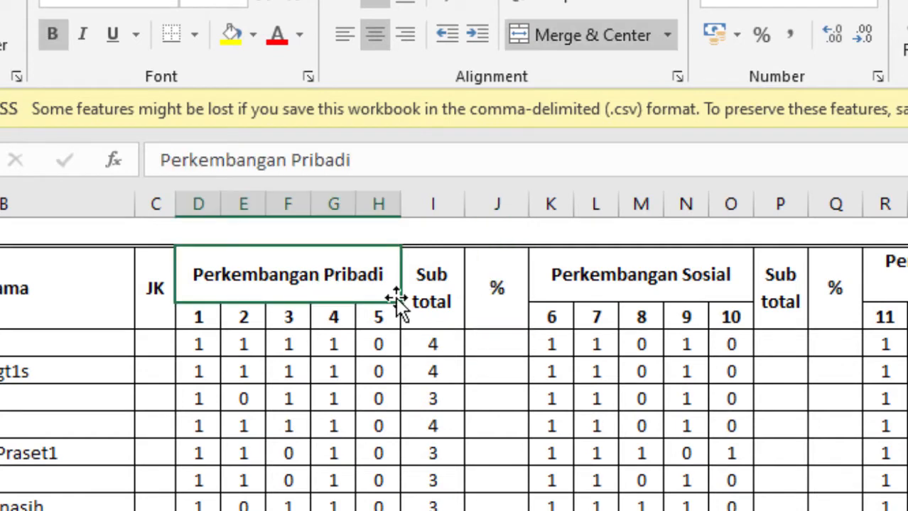
left_click(511, 341)
type("=")
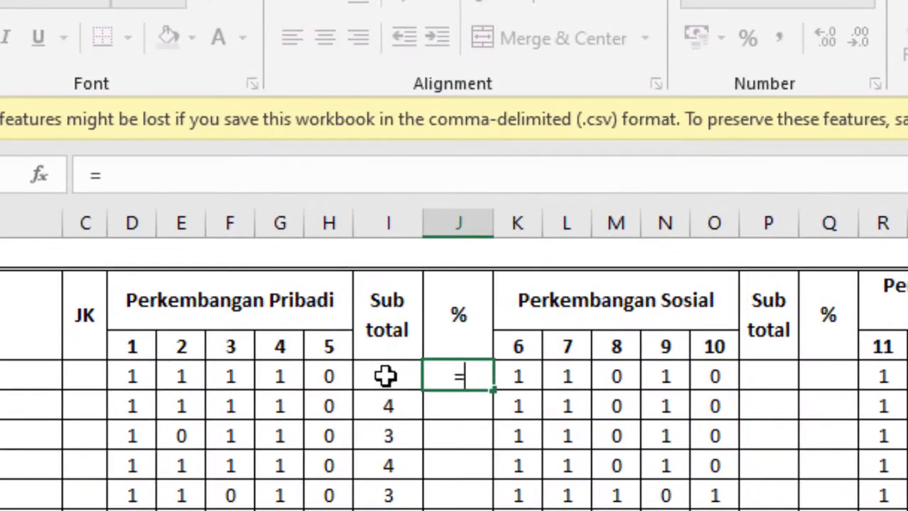
left_click(384, 376)
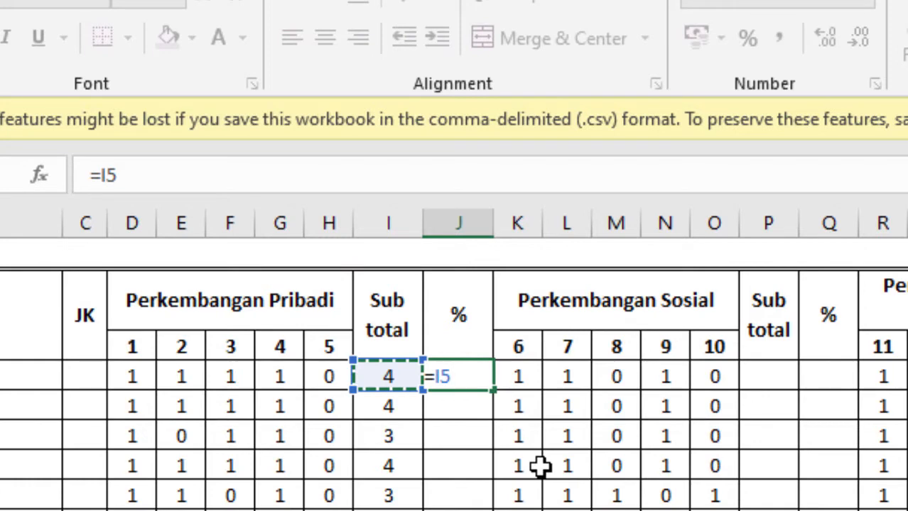
type("/5")
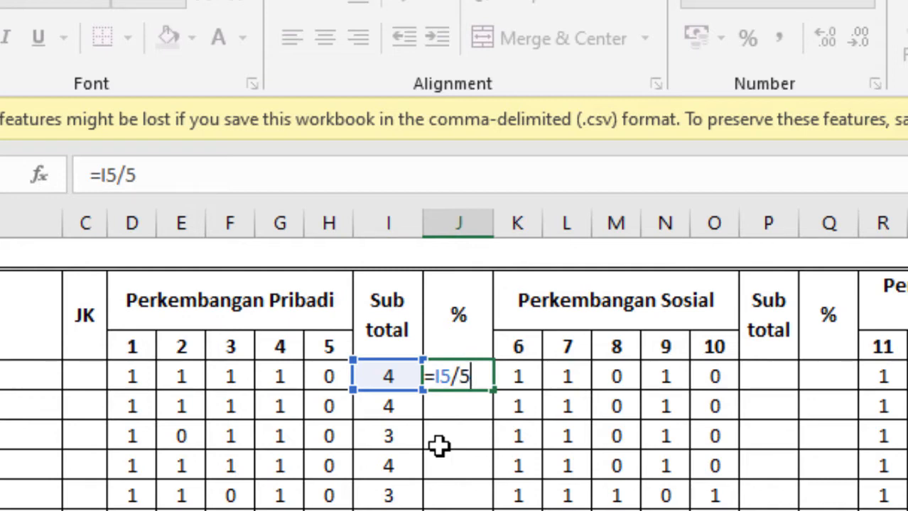
type("100")
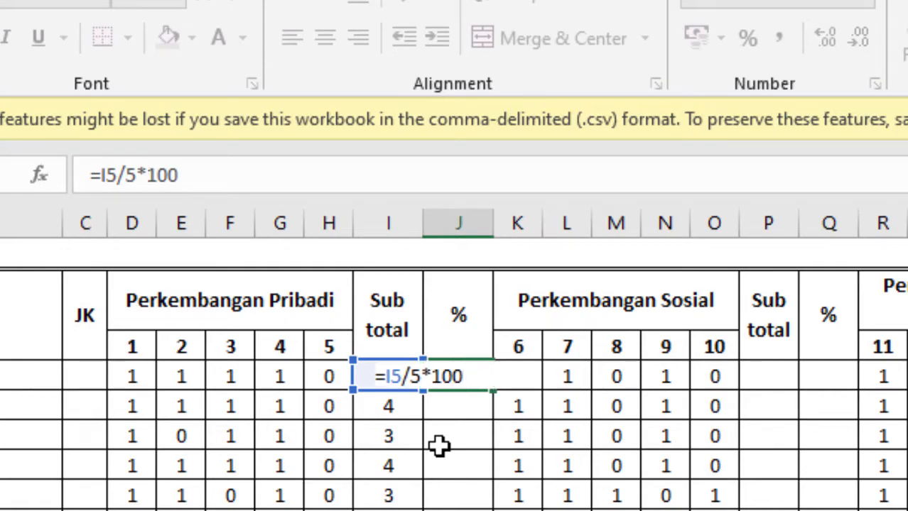
key("Return")
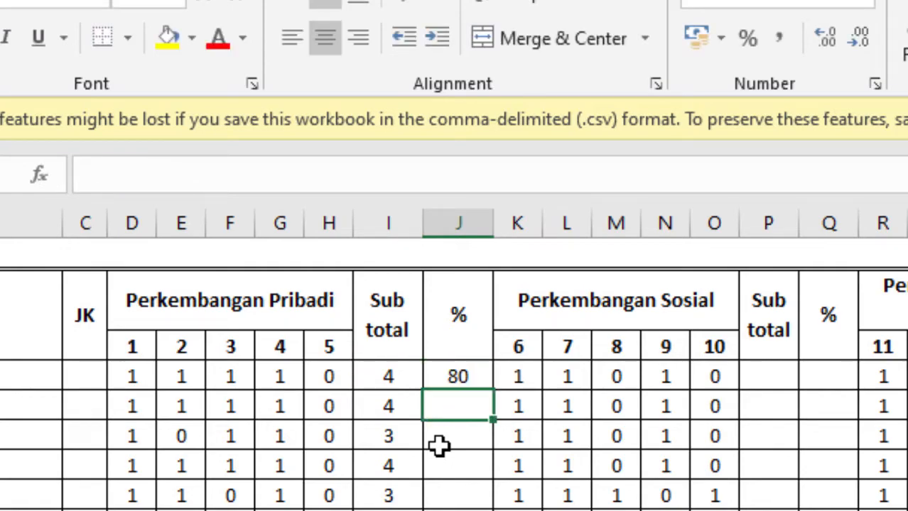
Fill the J5 percentage formula down column J through the last student row
left_click(473, 365)
left_click_drag(489, 383, 490, 510)
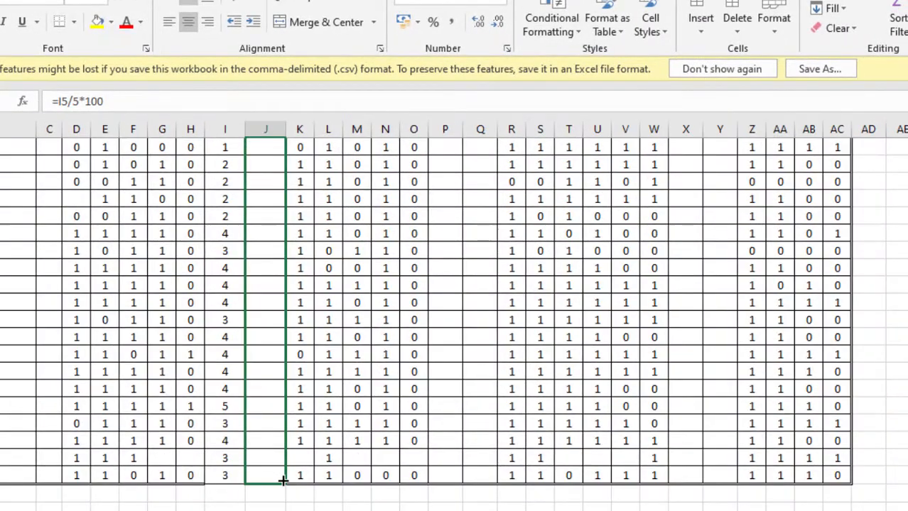
left_click_drag(283, 481, 283, 481)
scroll(373, 340, "up", 5)
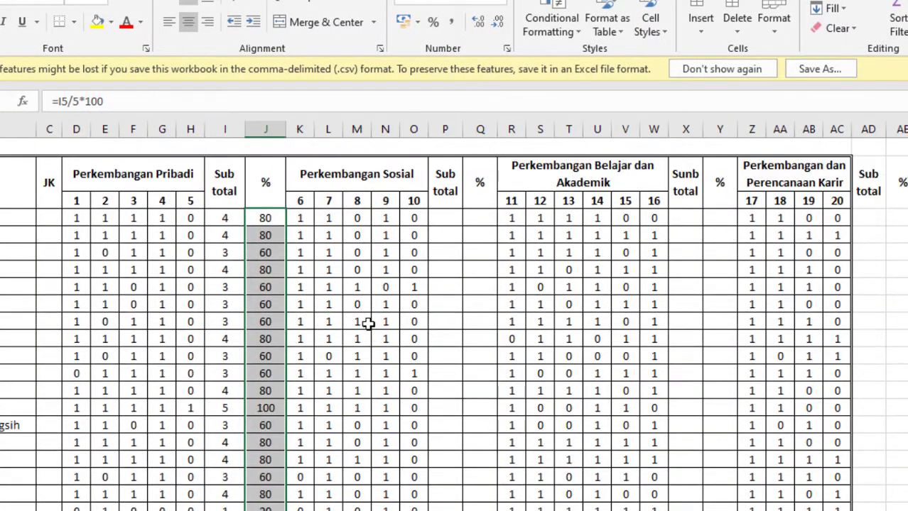
left_click(358, 322)
Sum K5:O5 in P5 as the Perkembangan Sosial subtotal and fill the formula down column P for all students
left_click(438, 213)
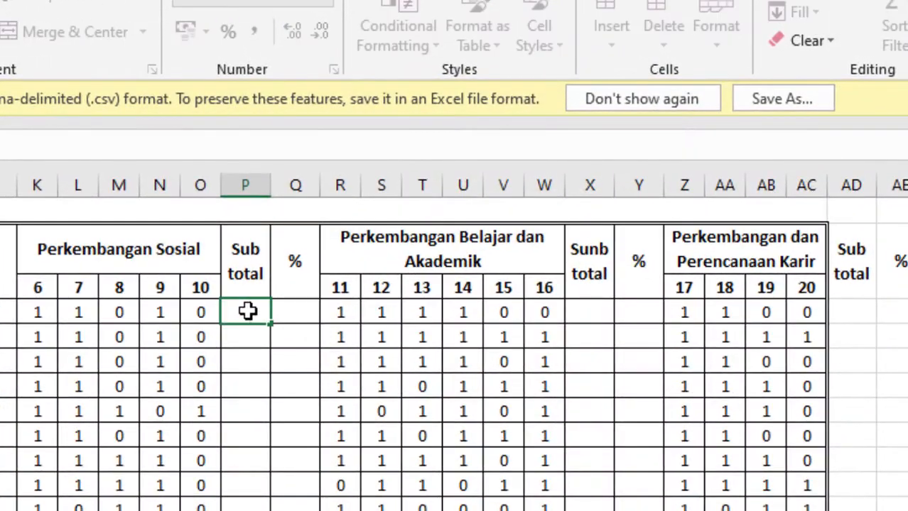
type("=sum")
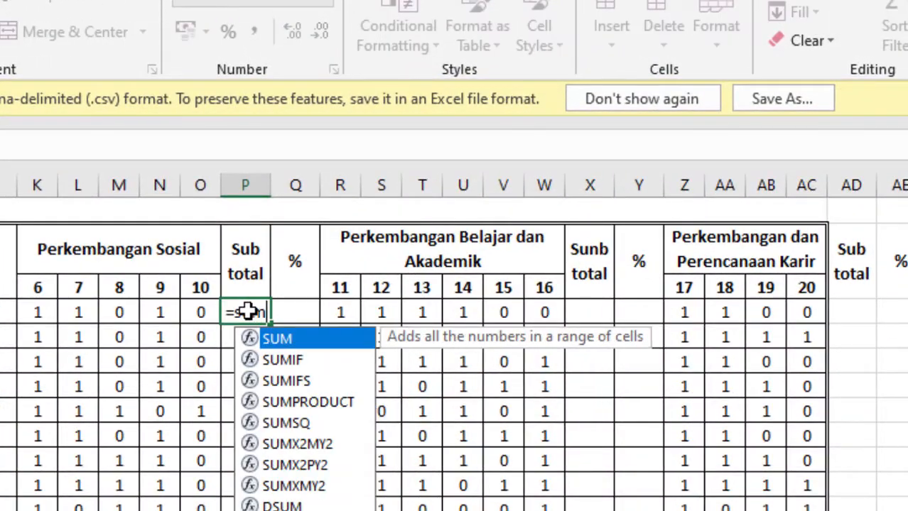
type("(")
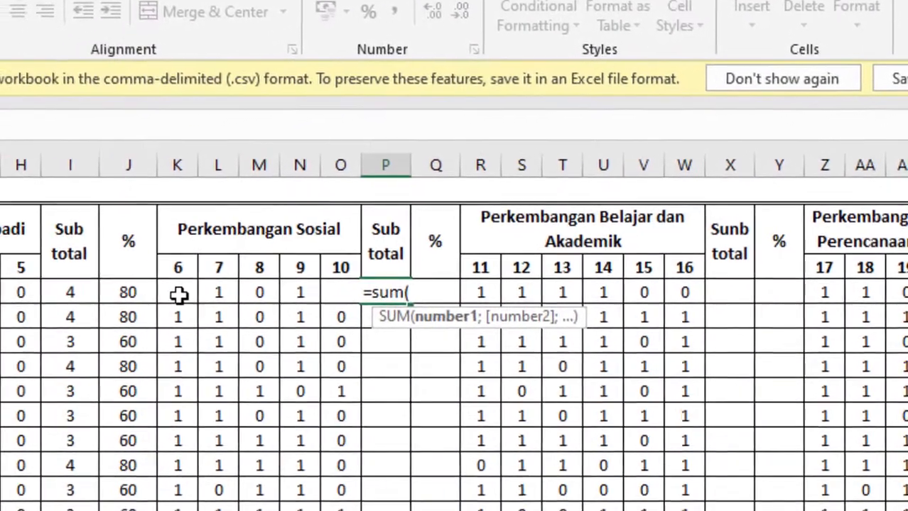
left_click_drag(38, 316, 218, 314)
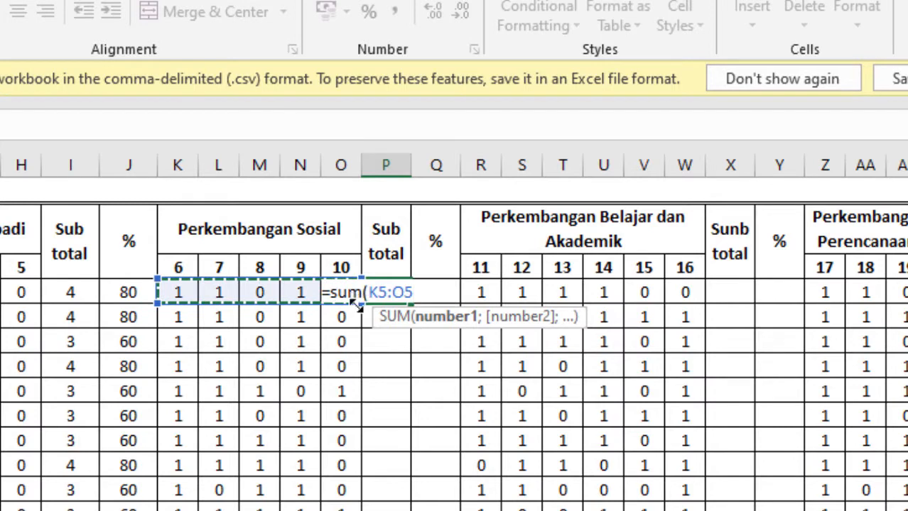
key("Return")
left_click(395, 293)
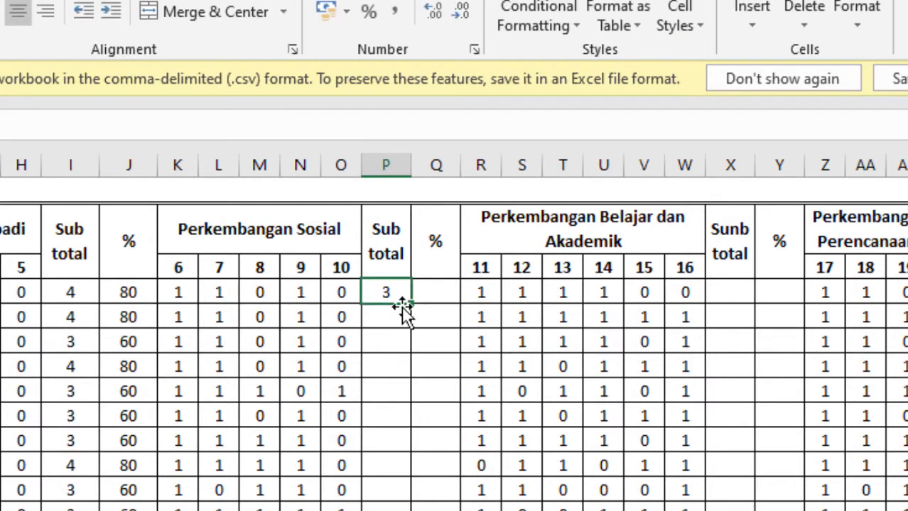
left_click_drag(408, 307, 398, 508)
scroll(436, 338, "up", 6)
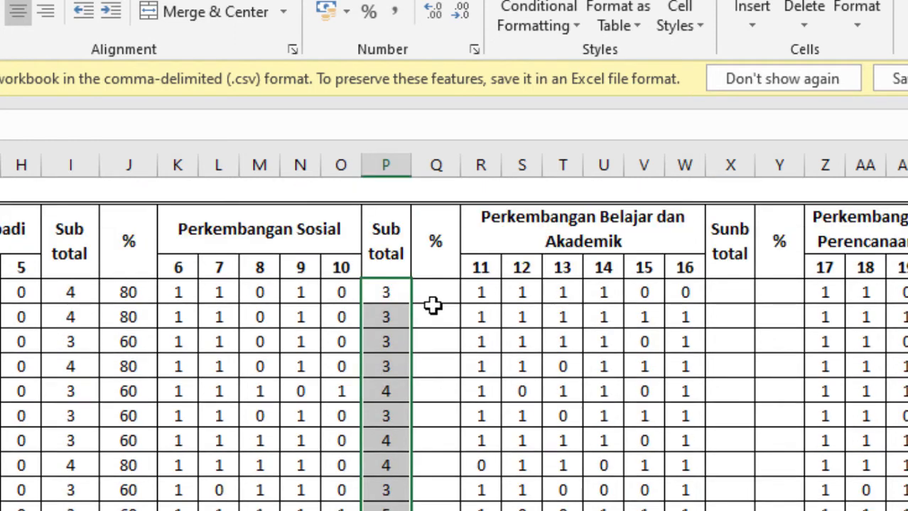
Enter =P5/5*100 in Q5 as the Perkembangan Sosial percentage and fill it down column Q for all students
left_click(434, 294)
type("=")
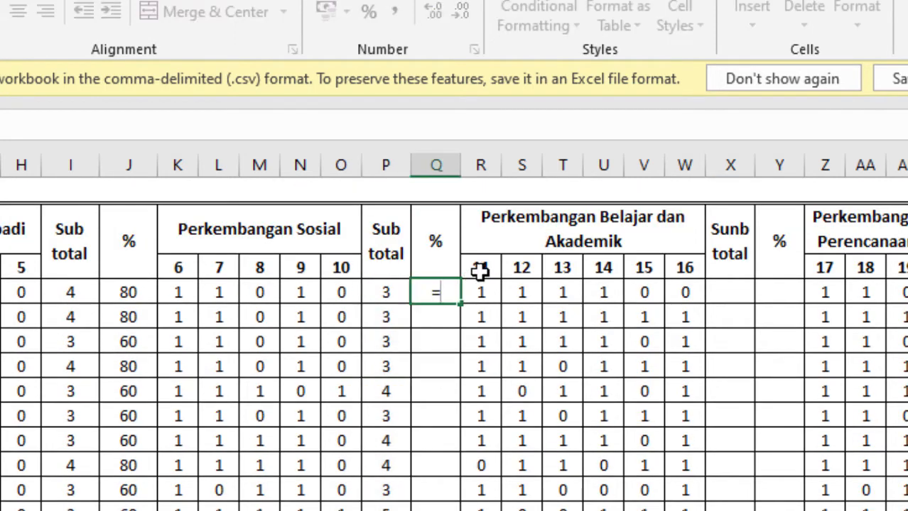
left_click(383, 288)
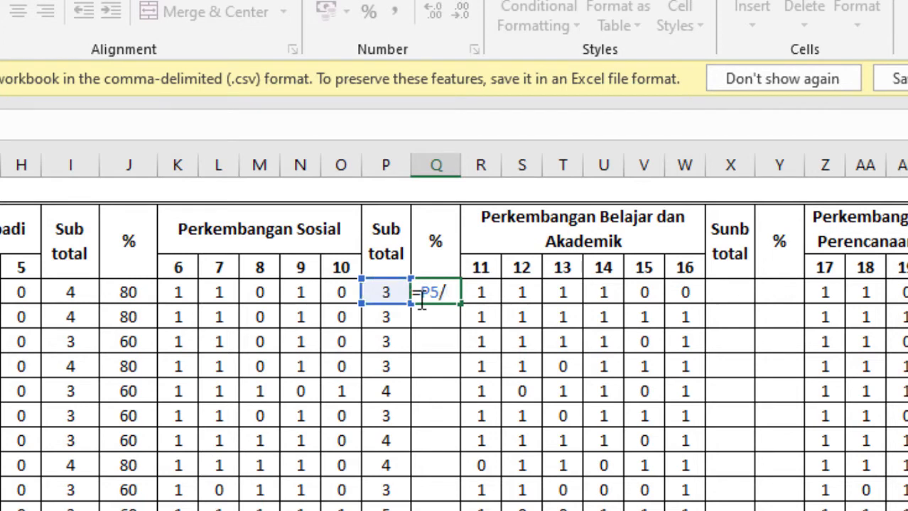
type("/5*")
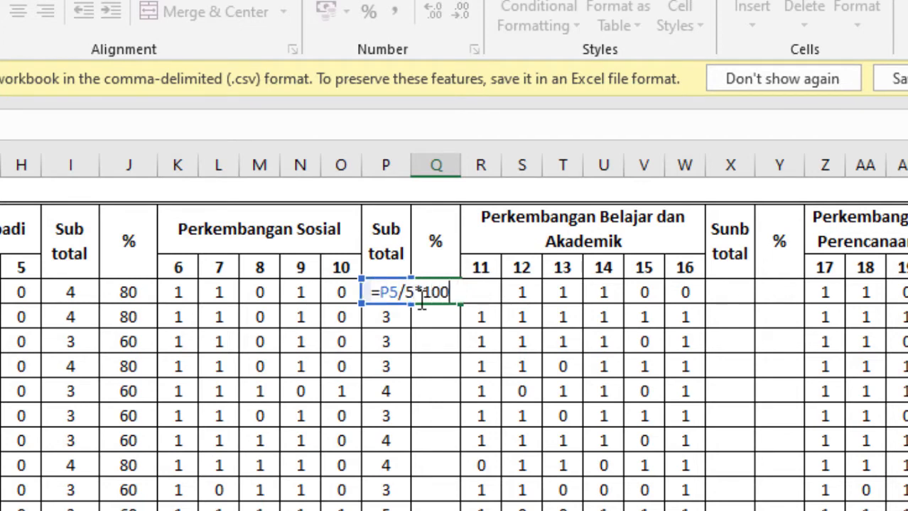
type("100")
key("Return")
left_click(435, 293)
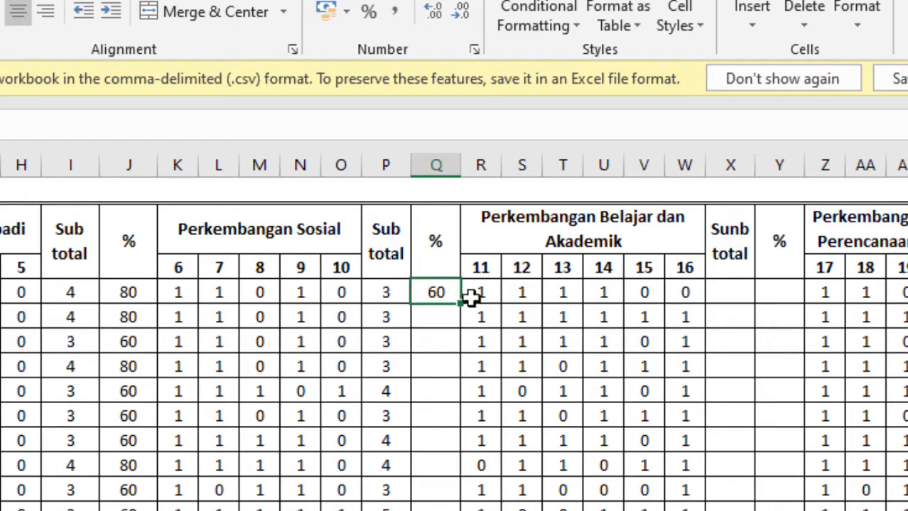
left_click_drag(466, 304, 466, 510)
scroll(612, 367, "up", 5)
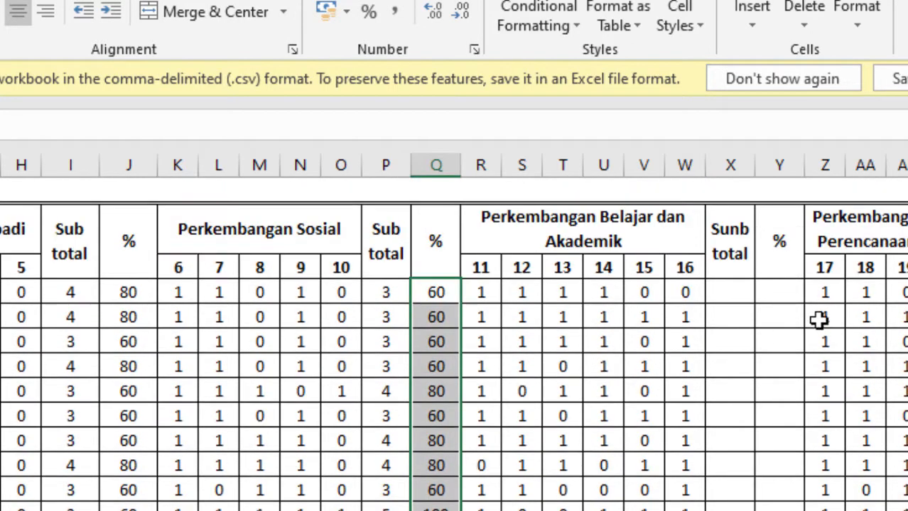
Calculate the first student's Perkembangan Belajar dan Akademik subtotal in X5 with a SUM of R5:W5
left_click(738, 292)
type("=")
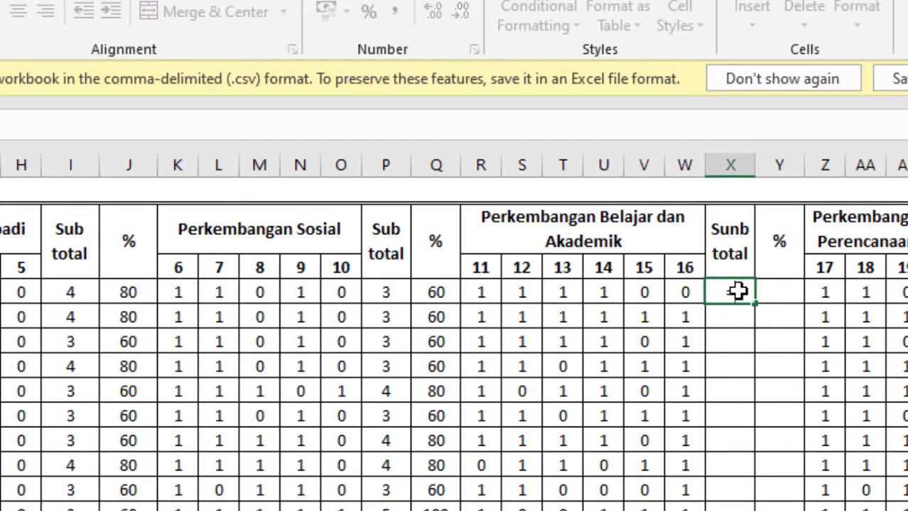
type("sum(")
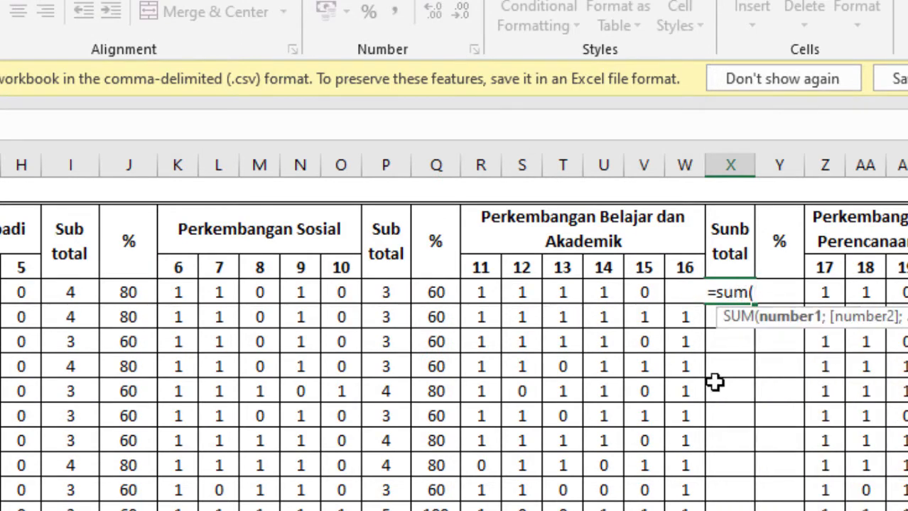
left_click_drag(490, 290, 689, 296)
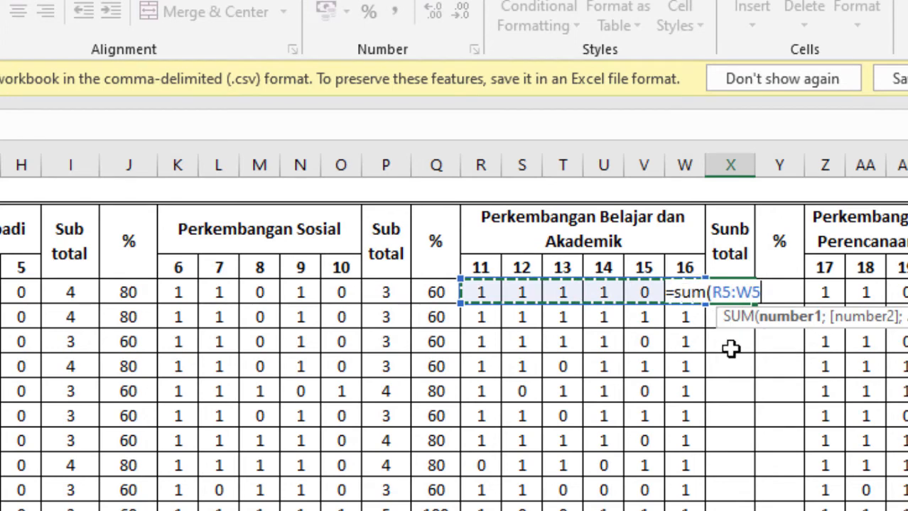
key("Return")
left_click(724, 293)
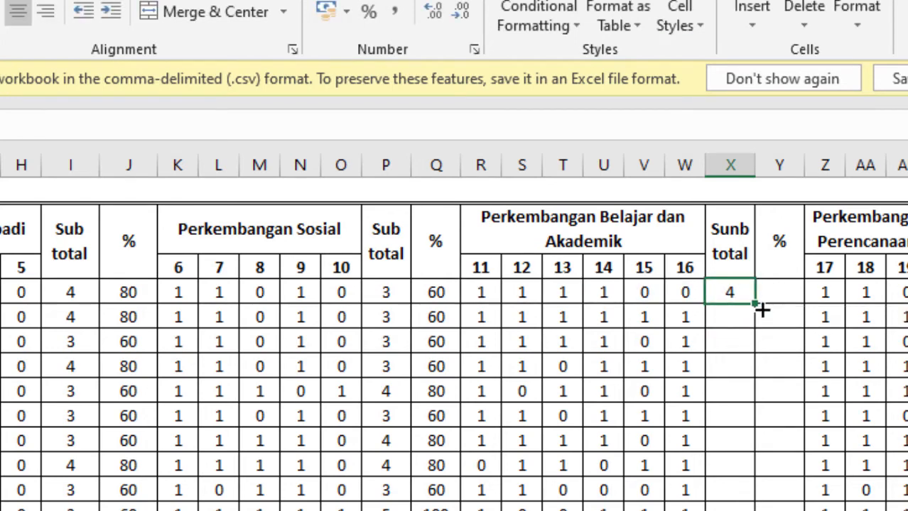
Fill the X5 subtotal formula down column X for all students and enter =X5/6*100 in Y5 as the percentage
left_click_drag(754, 304, 755, 510)
scroll(763, 300, "up", 5)
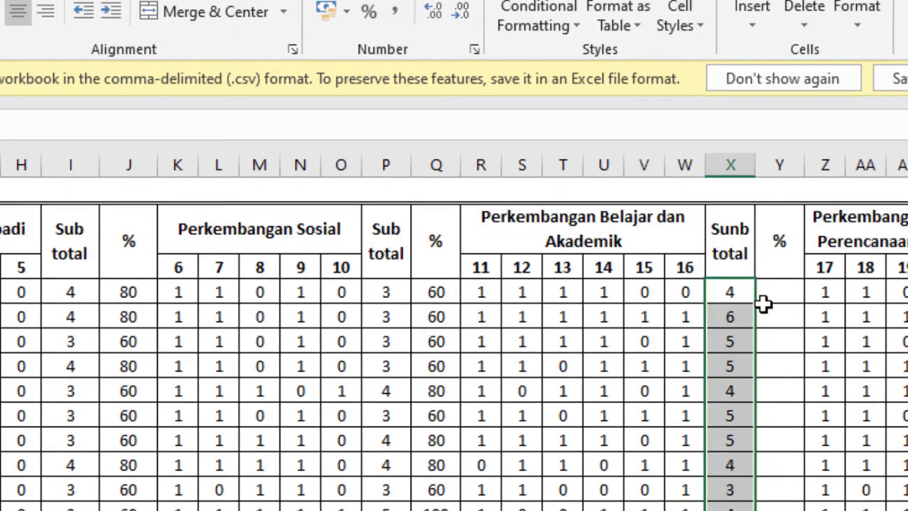
left_click(769, 292)
double_click(781, 295)
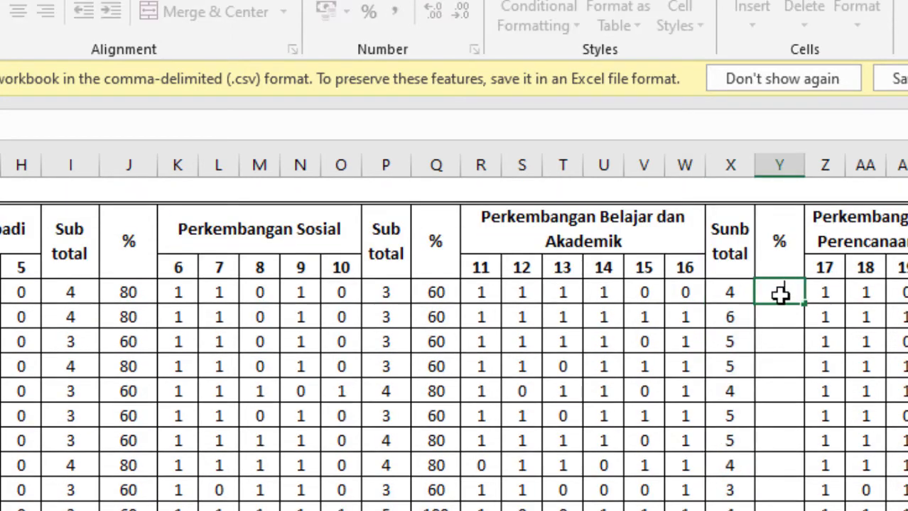
left_click(729, 292)
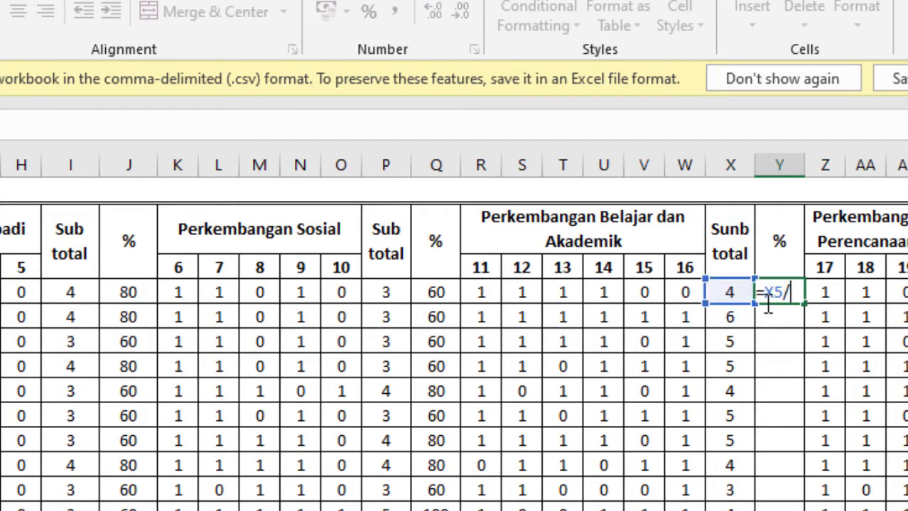
type("/6*")
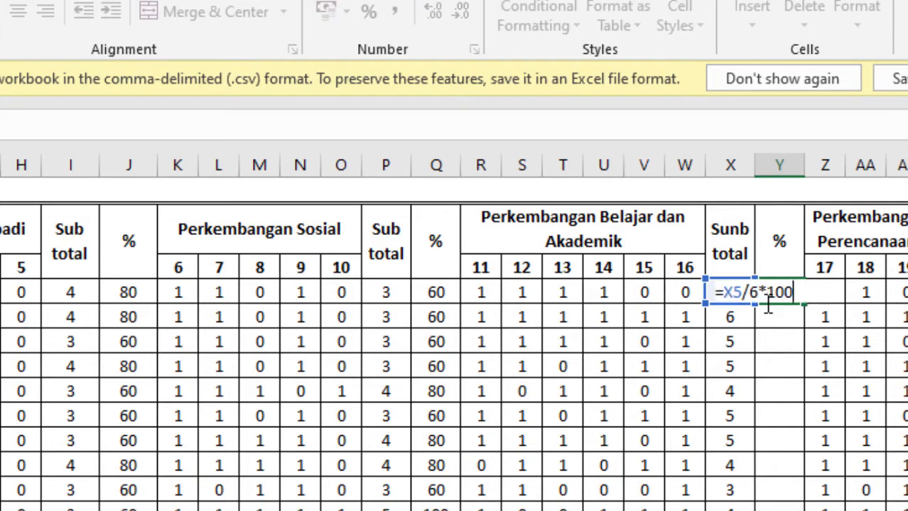
type("100")
key("Return")
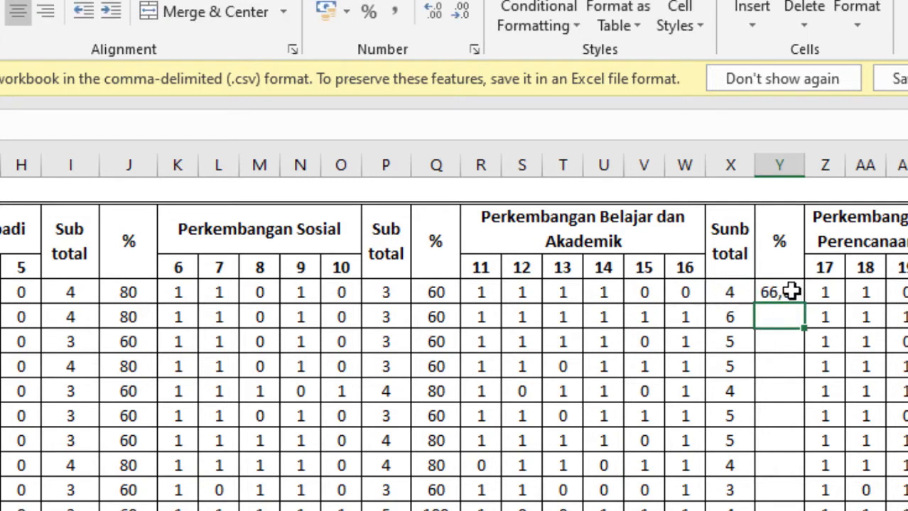
Fill the Y5 percentage formula down column Y through the last student row
left_click(790, 292)
left_click_drag(804, 304, 789, 508)
scroll(789, 426, "up", 5)
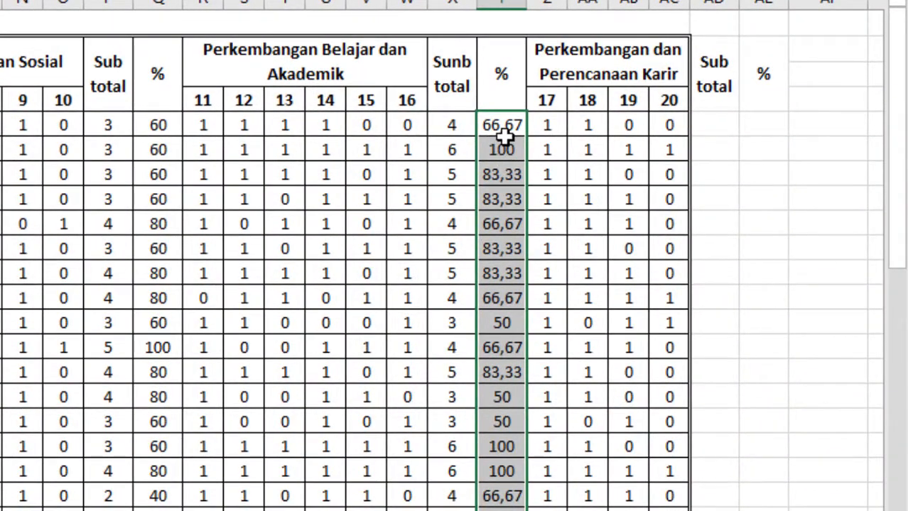
scroll(483, 493, "down", 10)
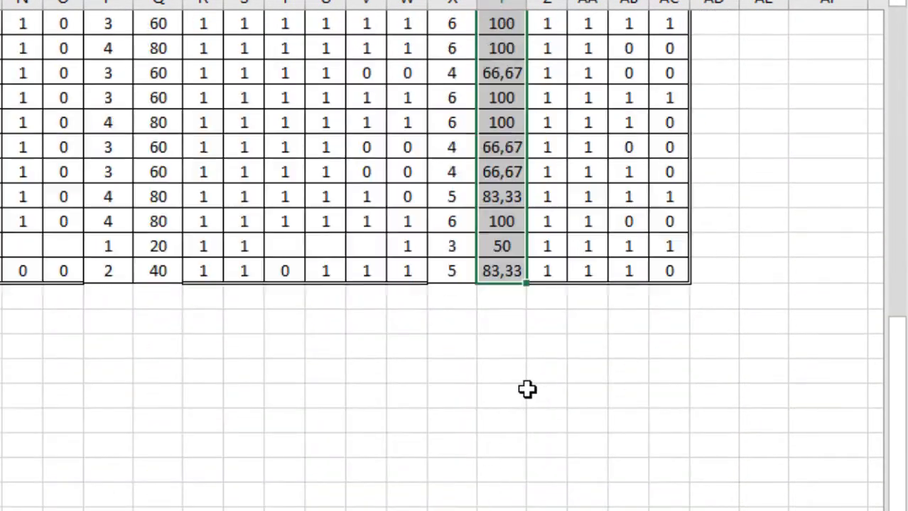
scroll(527, 389, "up", 10)
Format the column Y percentages as Number with 1 decimal place and the red unsigned style for negative numbers
right_click(495, 181)
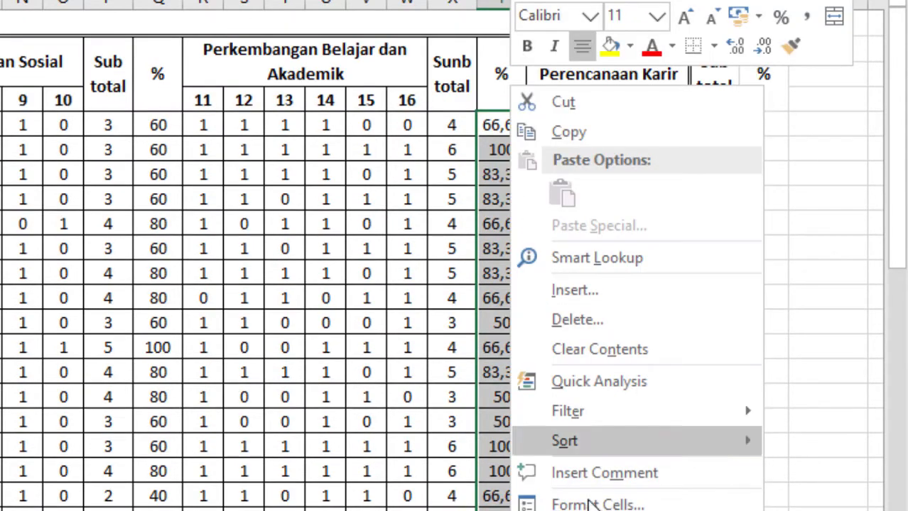
left_click(590, 504)
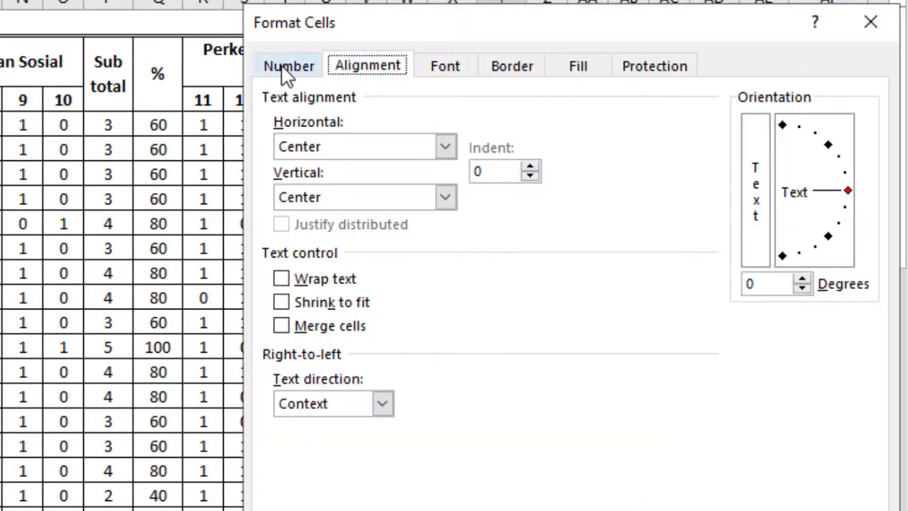
left_click(287, 66)
left_click(294, 136)
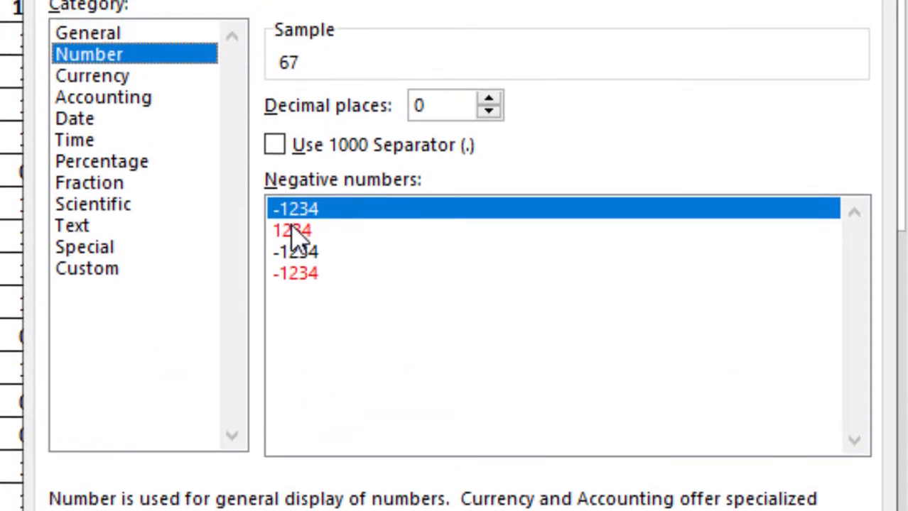
left_click(297, 233)
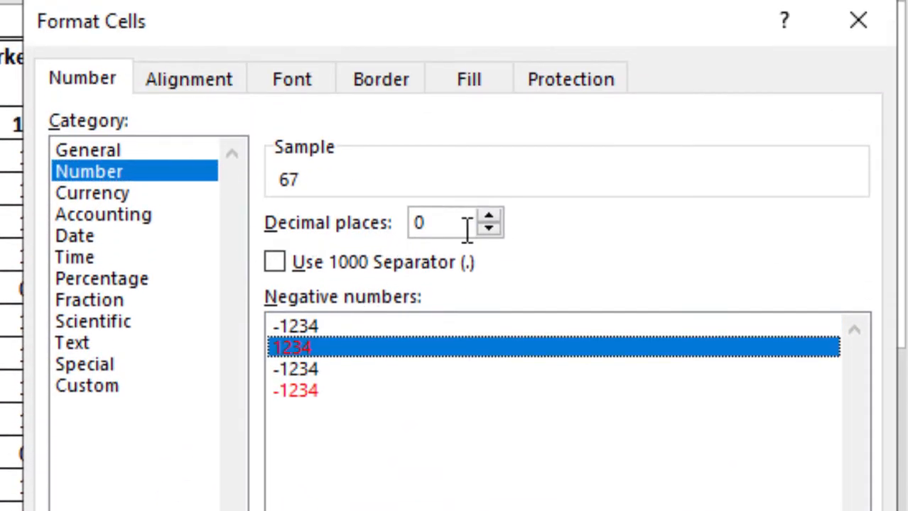
double_click(429, 226)
type("1")
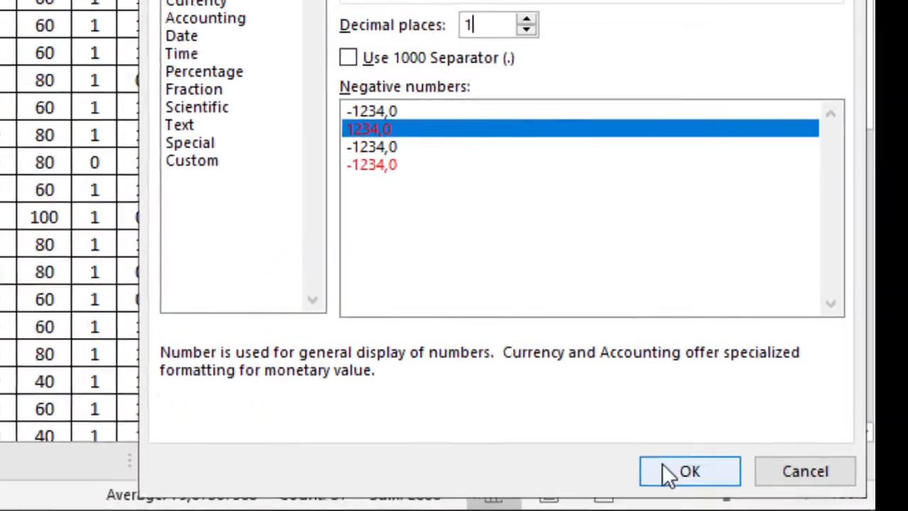
left_click(602, 376)
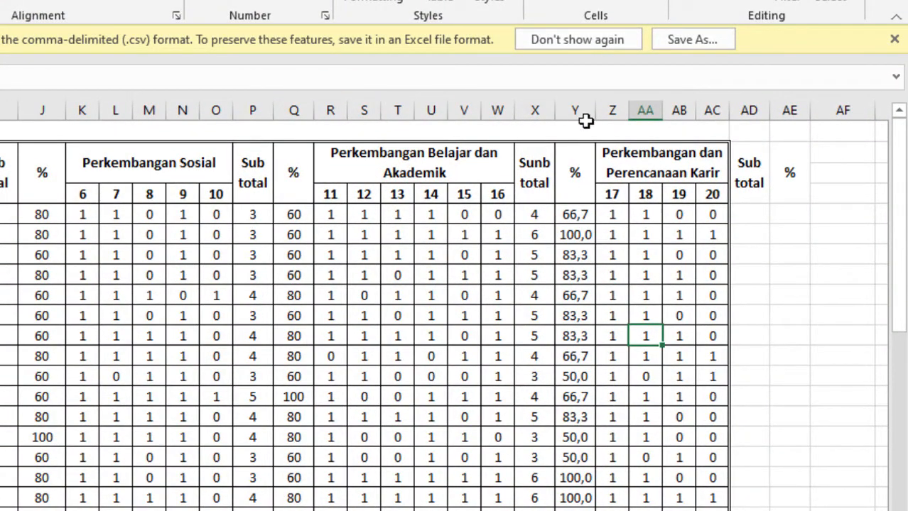
Try a wider width for column Y and undo the change
left_click_drag(595, 111, 628, 110)
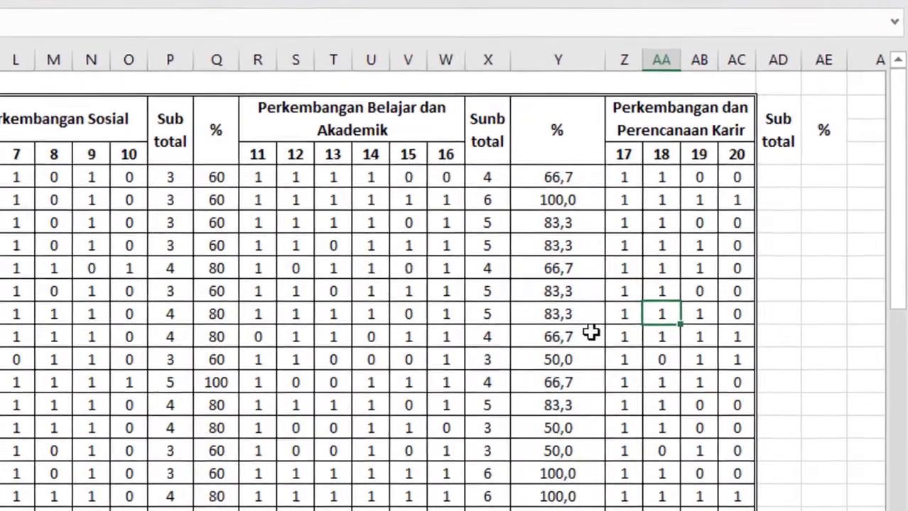
key("ctrl+z")
left_click_drag(575, 337, 611, 358)
scroll(547, 291, "down", 2)
scroll(552, 314, "up", 2)
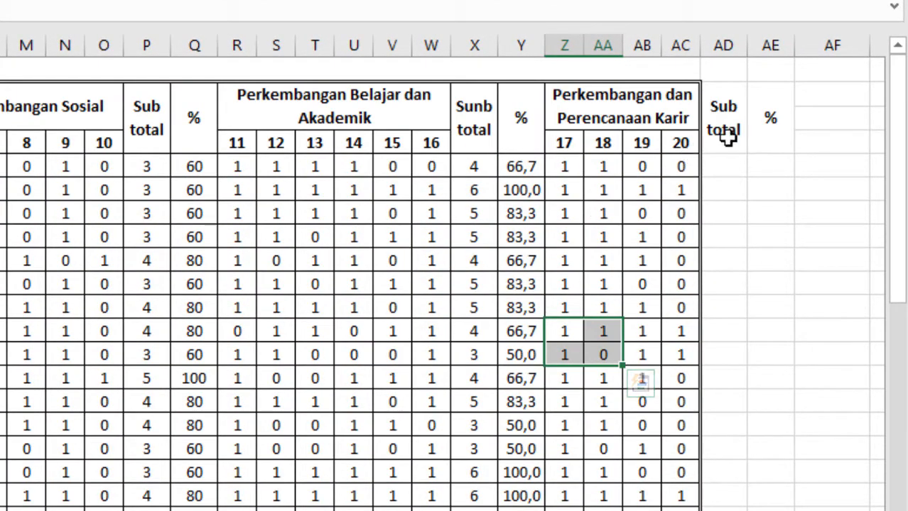
Sum Z5:AC5 in AD5 as the Perkembangan dan Perencanaan Karir subtotal and fill the formula down column AD for all students
left_click(726, 166)
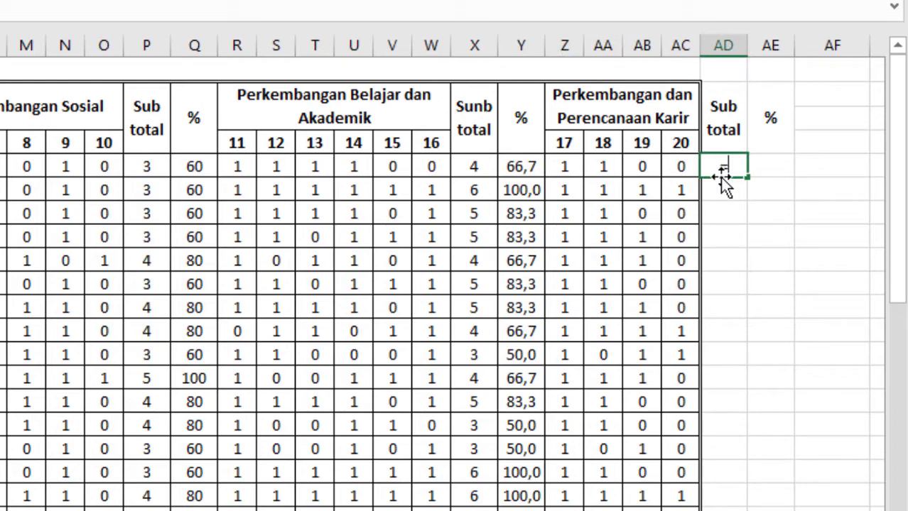
type("=sum(")
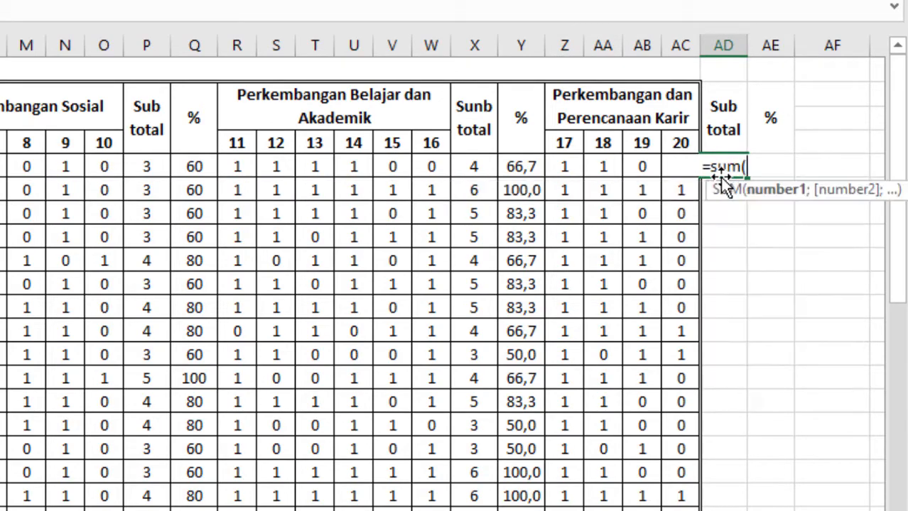
left_click_drag(568, 166, 688, 167)
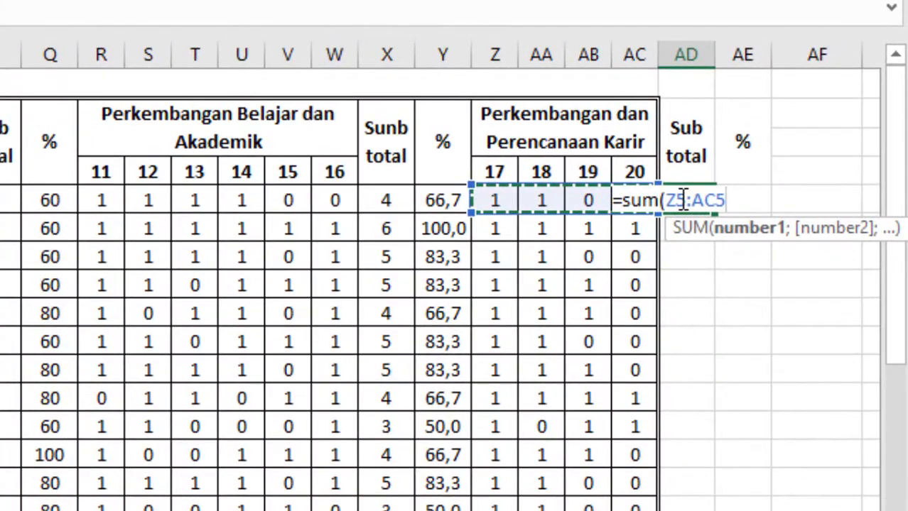
key("Return")
left_click(675, 201)
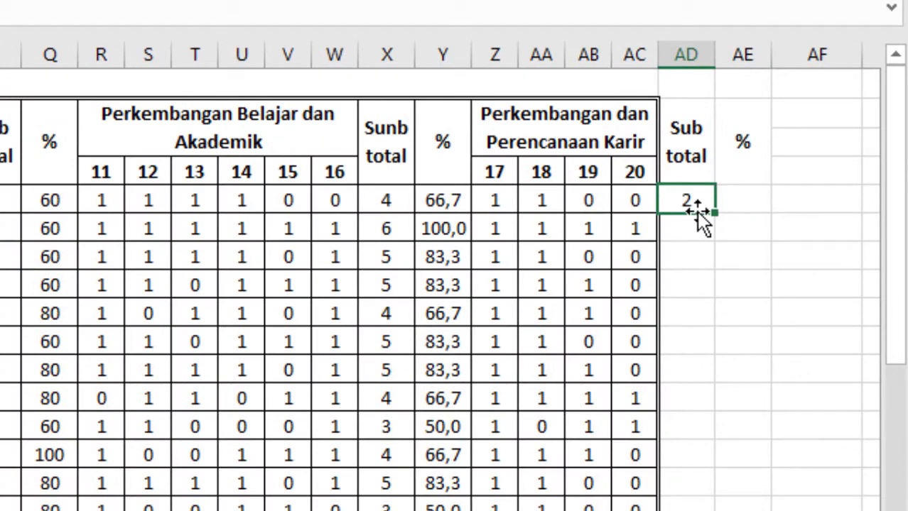
left_click_drag(713, 213, 683, 507)
scroll(713, 215, "up", 5)
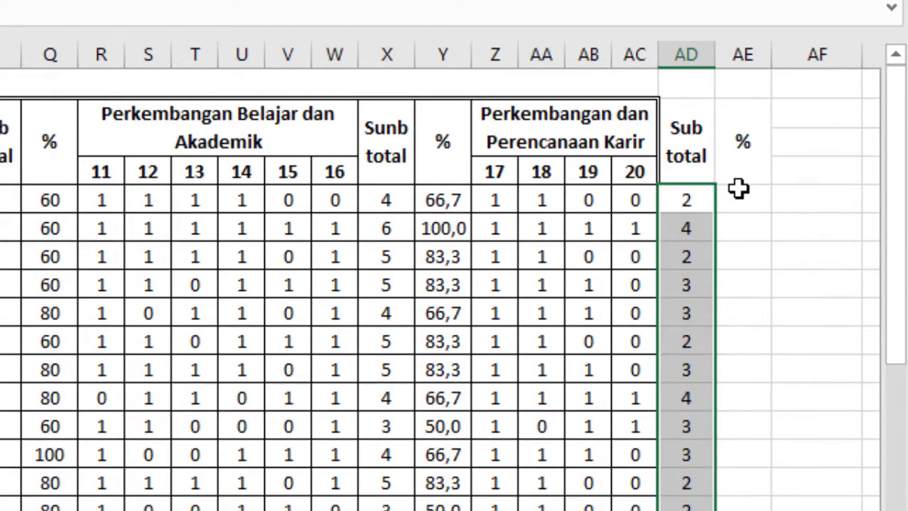
Enter =AD5/4*100 in AE5 as the Perkembangan dan Perencanaan Karir percentage and fill it down column AE for all students
left_click(741, 193)
type("=")
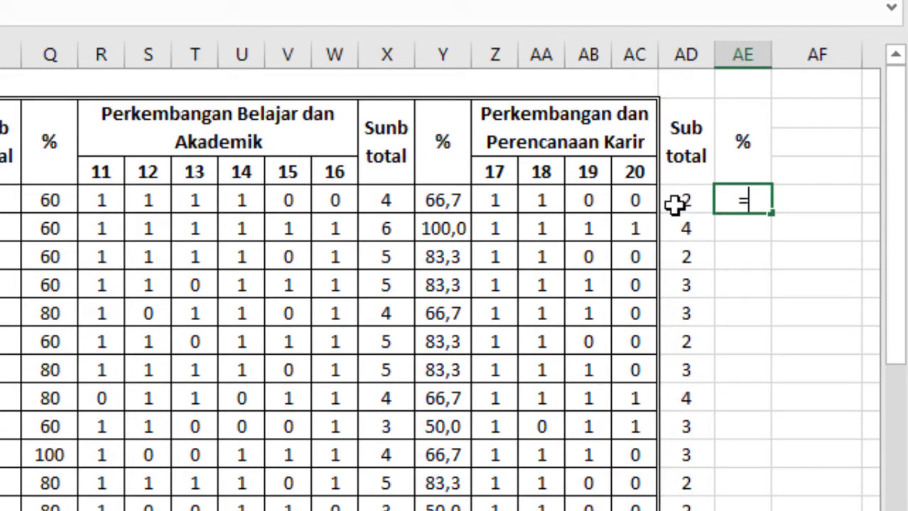
left_click(672, 199)
type("/4")
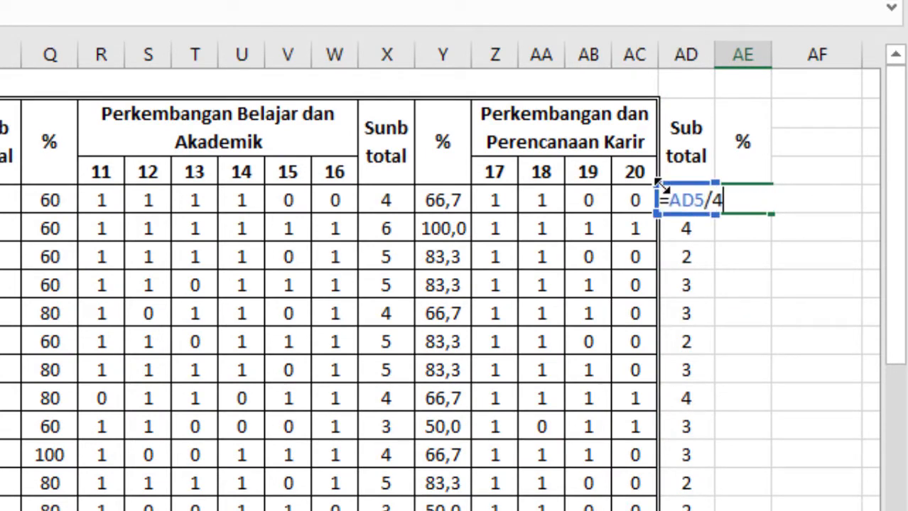
type("*100")
key("Return")
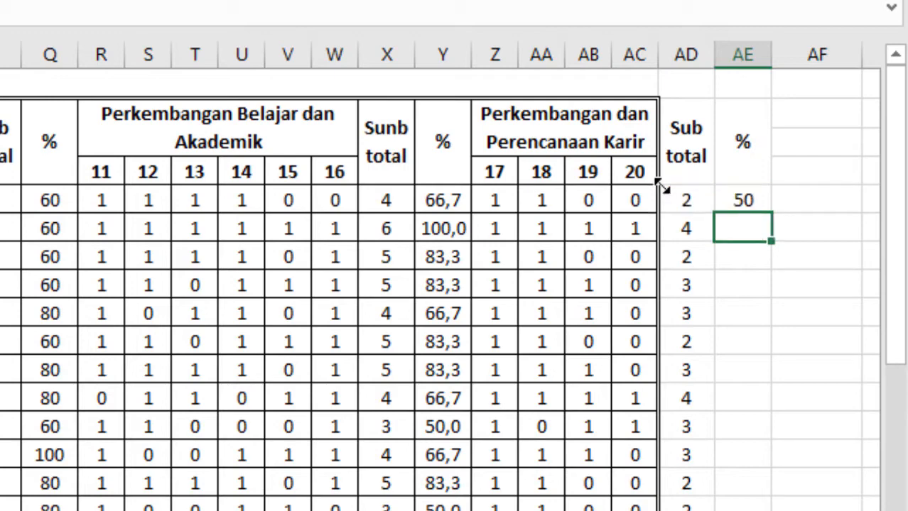
left_click(725, 202)
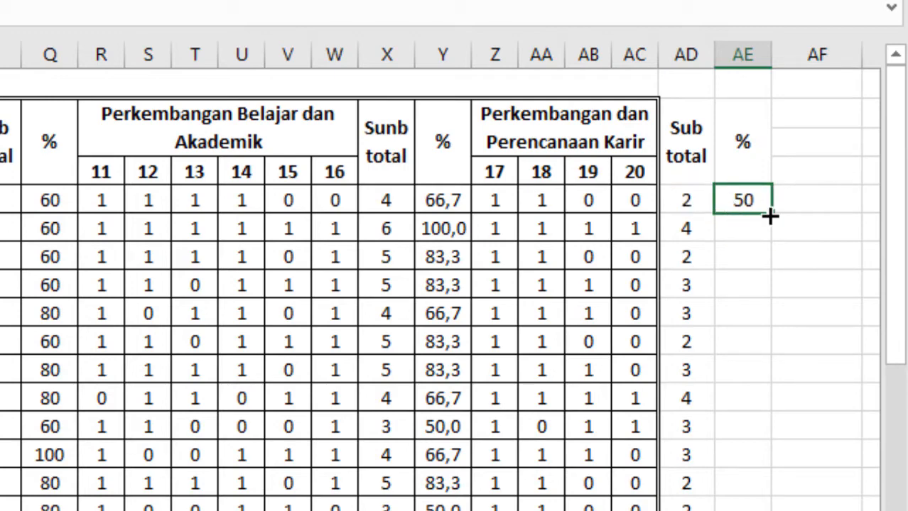
left_click_drag(770, 216, 782, 508)
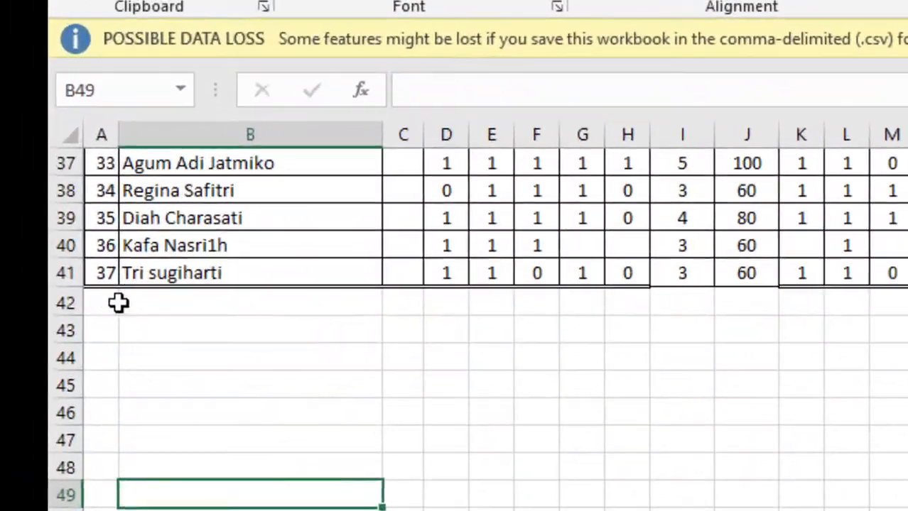
Merge and center A42:B42 and A43:B43 as two separate label cells below the student list
left_click_drag(114, 302, 213, 302)
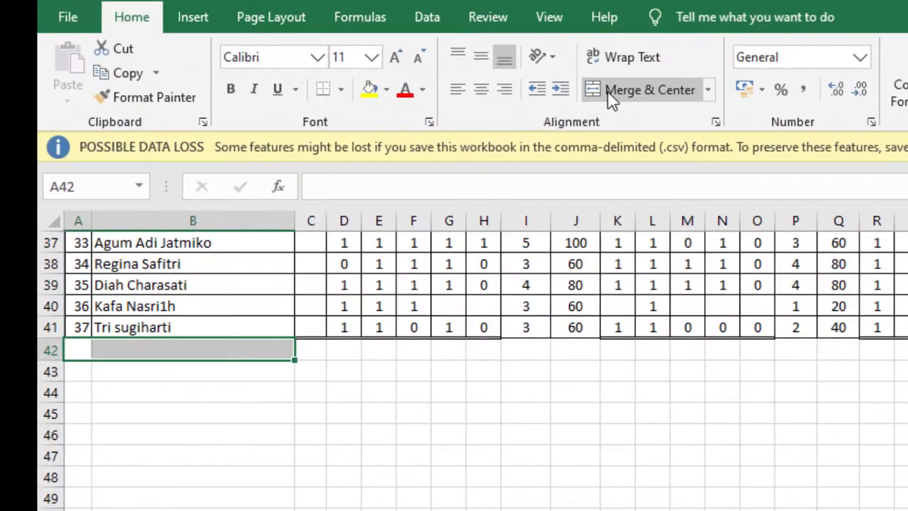
left_click(608, 94)
left_click_drag(95, 370, 213, 373)
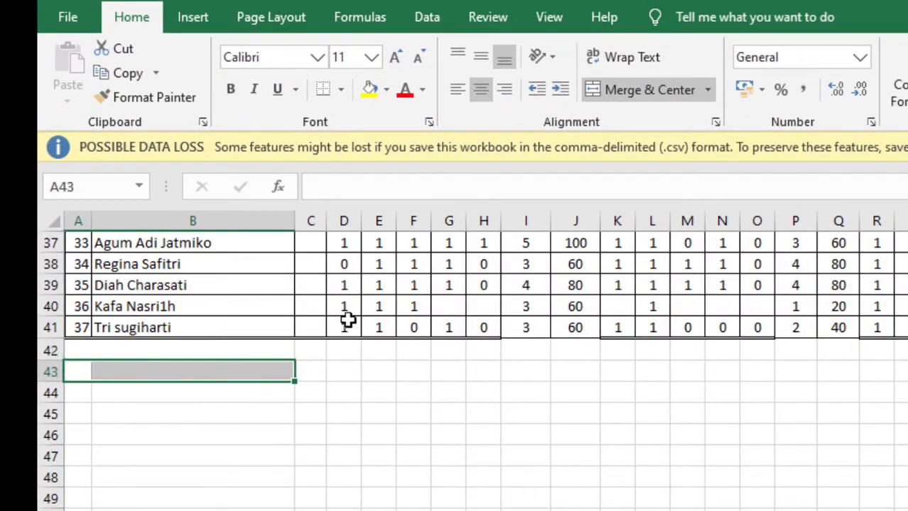
left_click(648, 93)
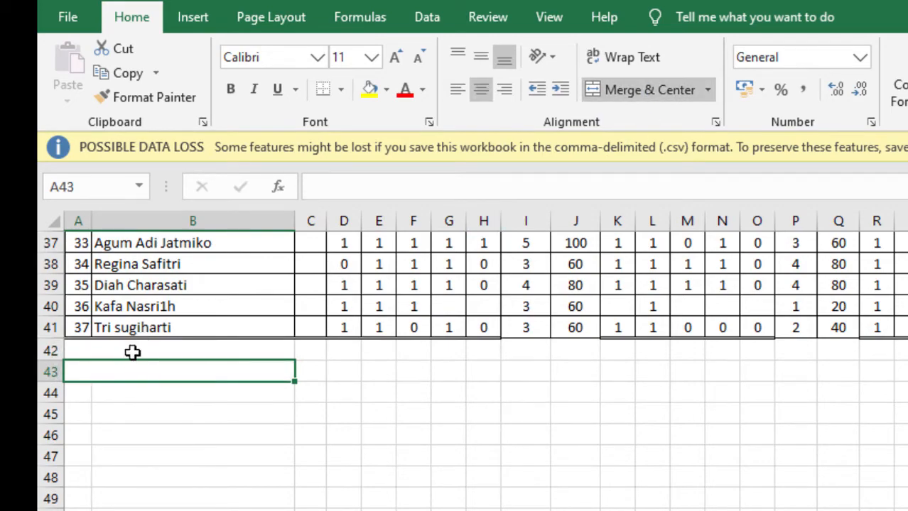
Label the merged cell in row 42 "Jumlah Item" and the one in row 43 "Persentasi (%)"
left_click(135, 348)
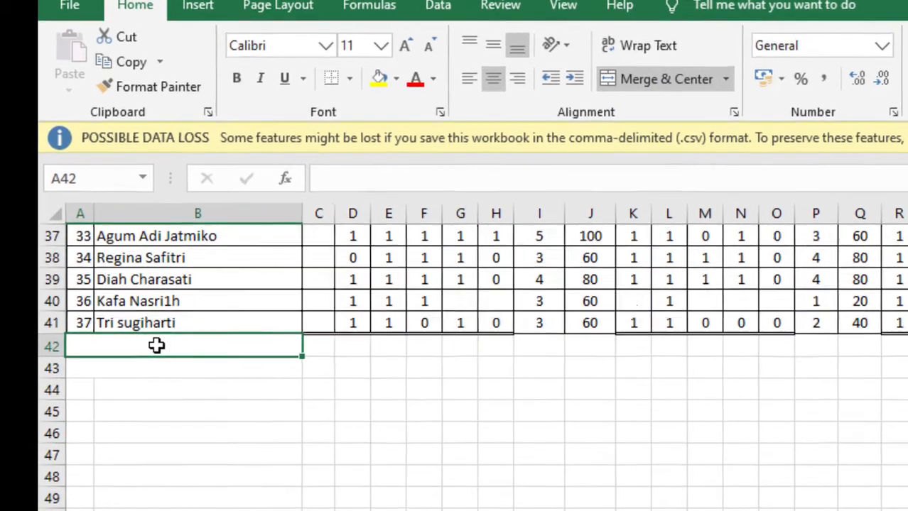
type("Jumlah ")
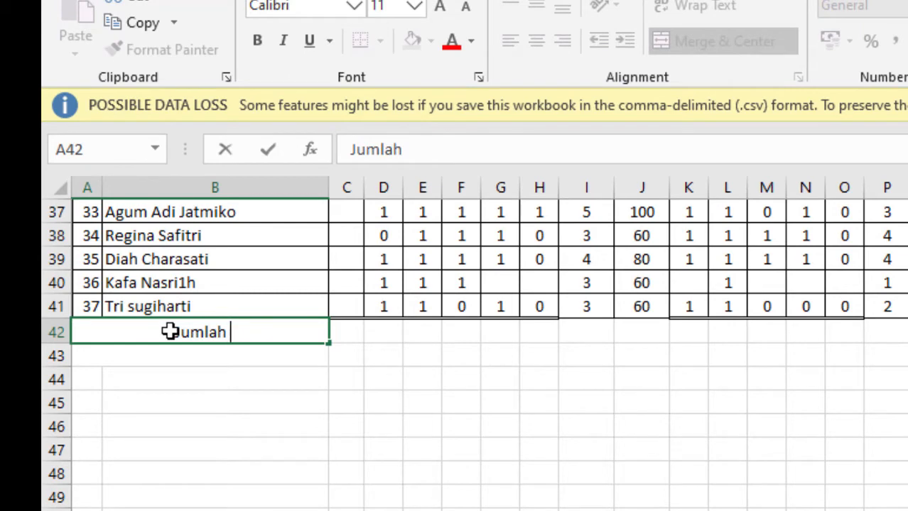
type("Item")
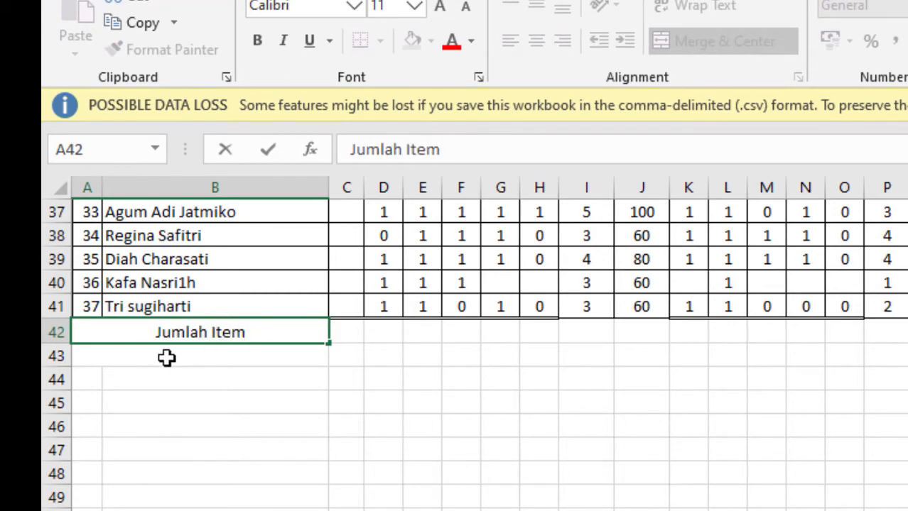
key("Return")
type("Pres")
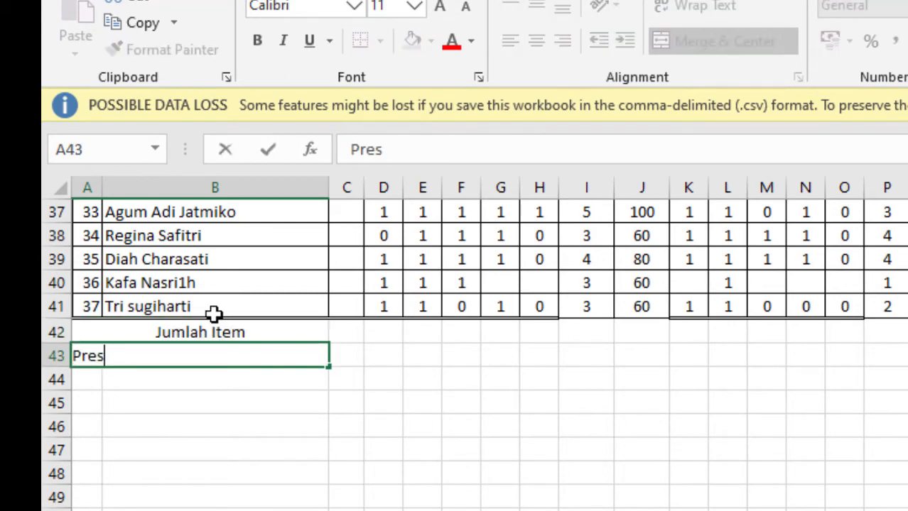
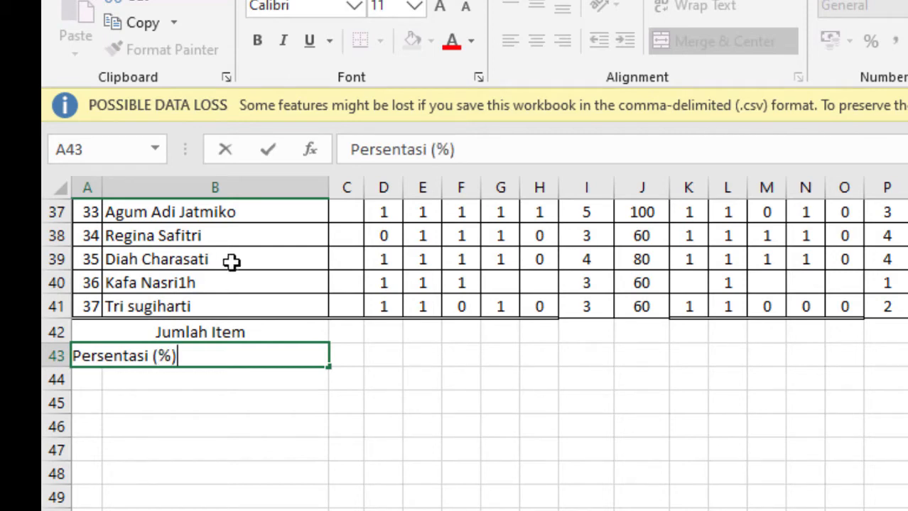
left_click(263, 430)
Sum D5:D41 in D42 as the Jumlah Item total for item 1
left_click(305, 332)
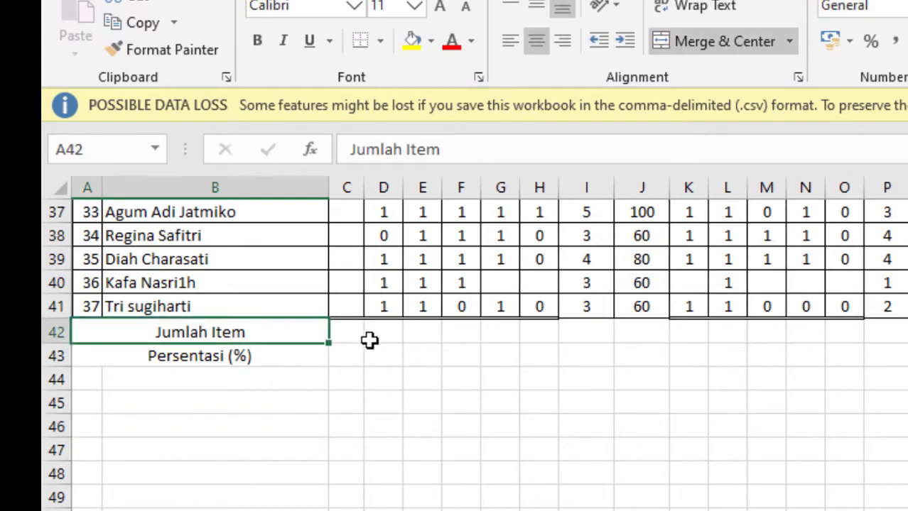
scroll(370, 340, "up", 2)
left_click(393, 475)
scroll(398, 419, "up", 10)
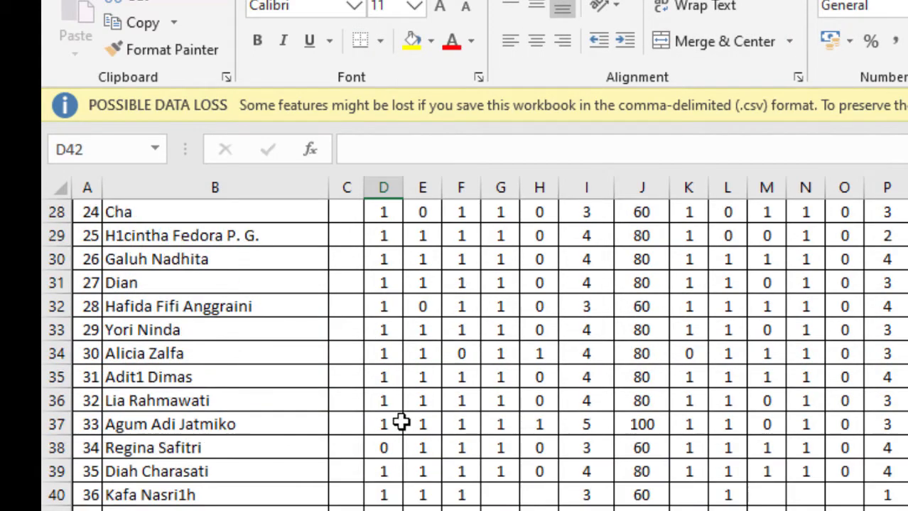
scroll(383, 318, "down", 14)
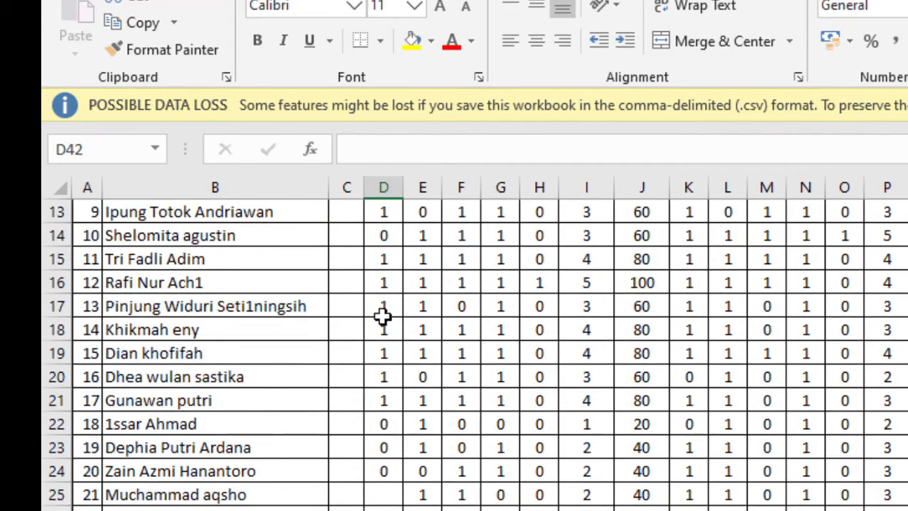
scroll(389, 411, "up", 5)
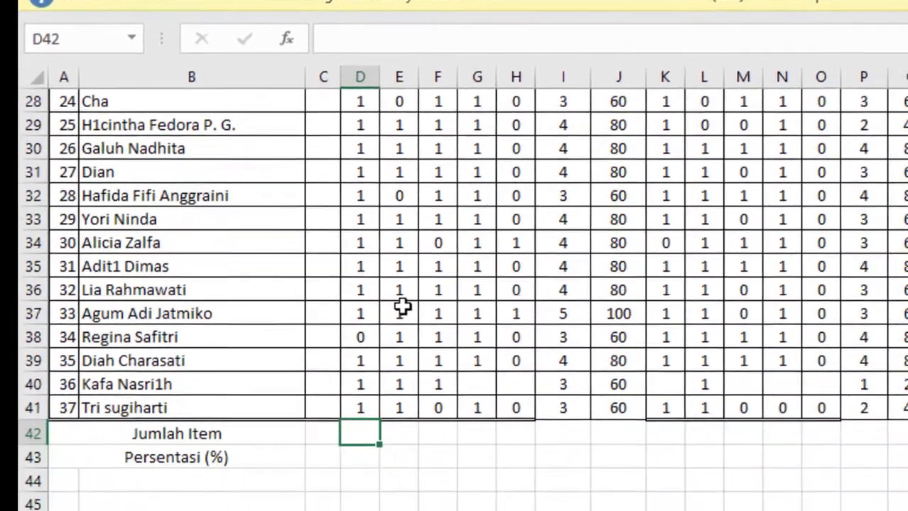
type("=sum(")
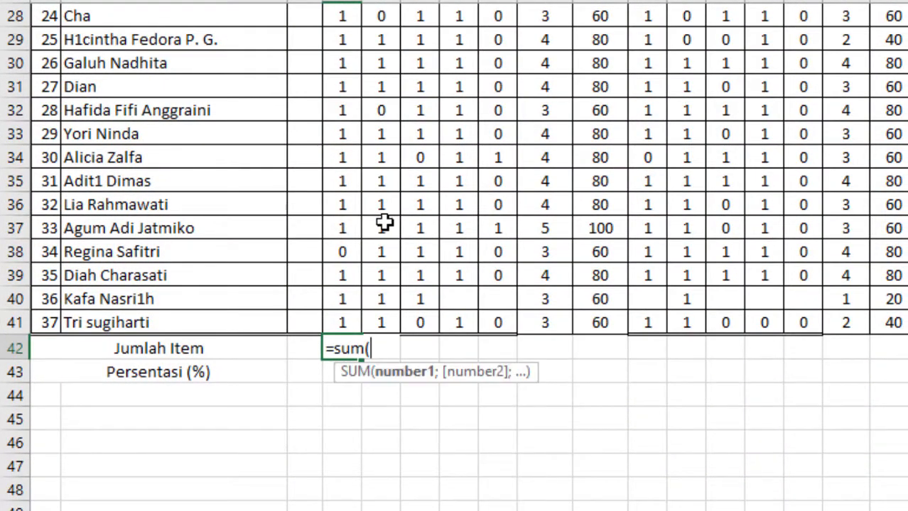
scroll(398, 249, "up", 4)
scroll(413, 276, "up", 5)
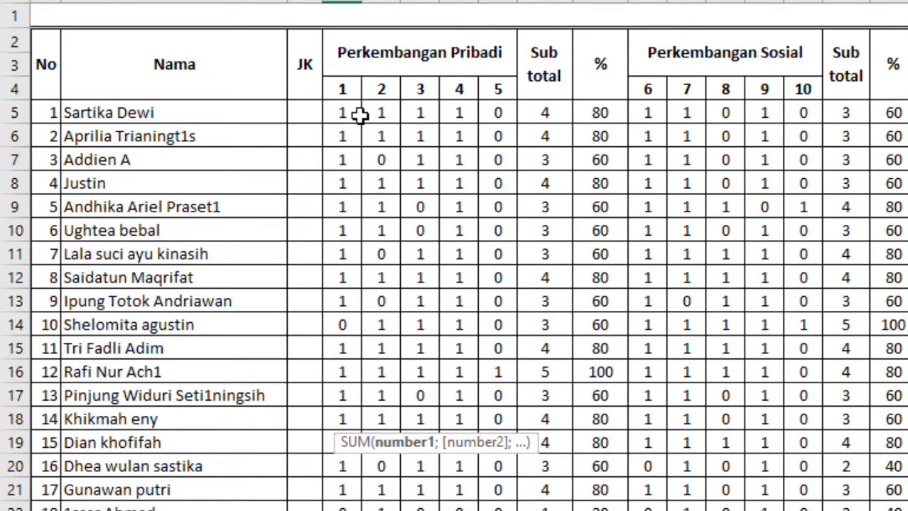
left_click_drag(349, 113, 355, 420)
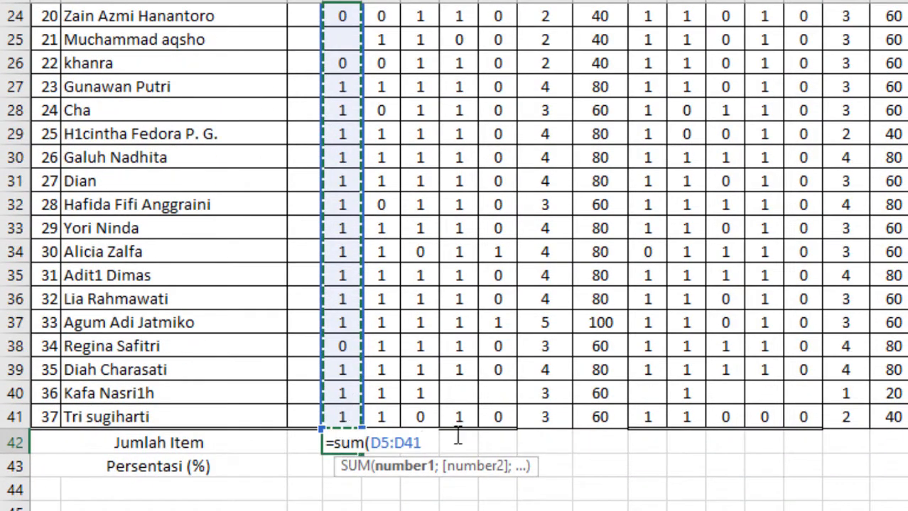
scroll(541, 476, "down", 2)
key("Return")
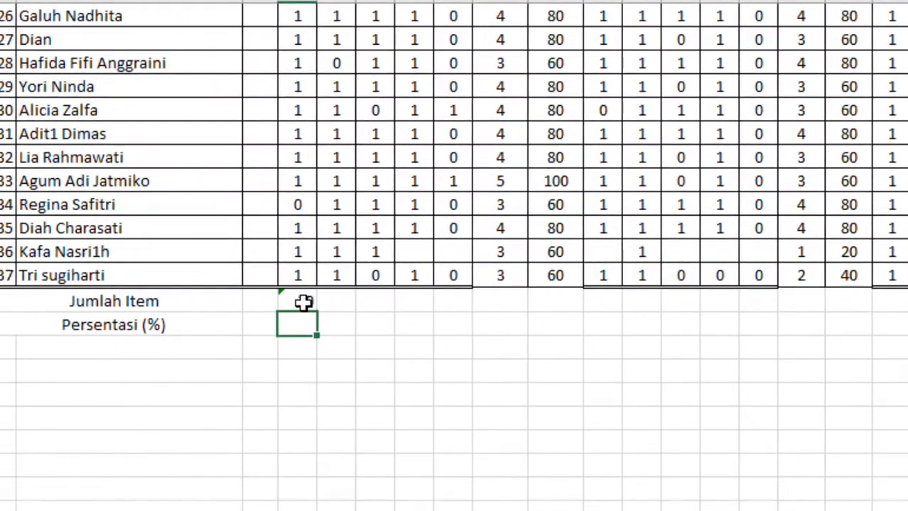
Fill the item total formula from D42 across row 42 to AC42
left_click(302, 301)
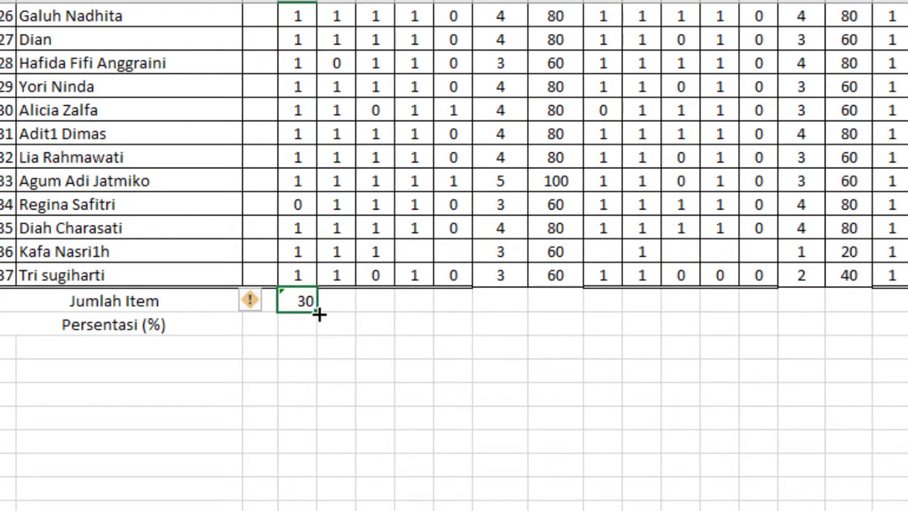
left_click_drag(319, 314, 760, 392)
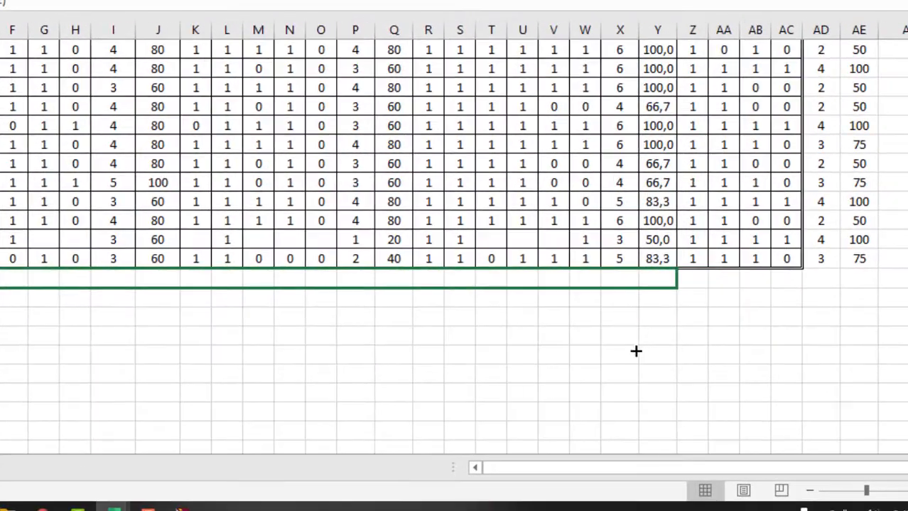
left_click_drag(636, 351, 800, 298)
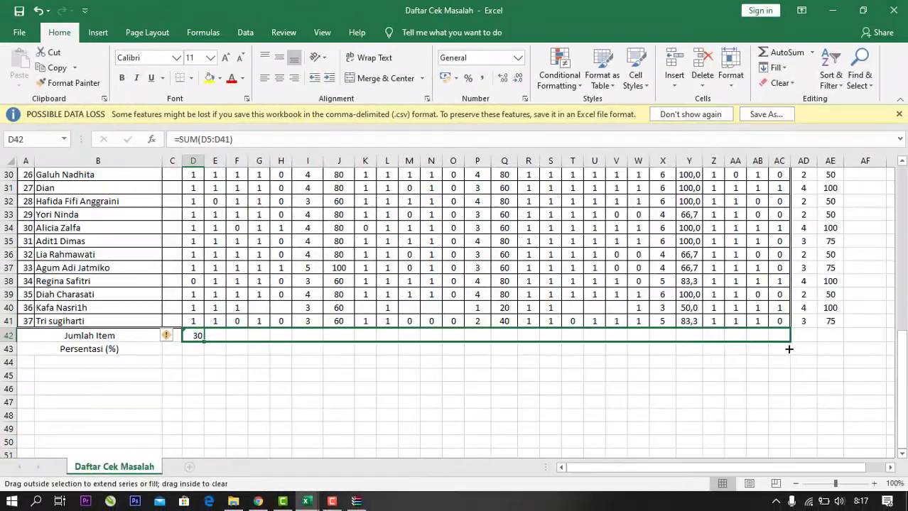
left_click_drag(790, 348, 794, 348)
scroll(792, 305, "up", 9)
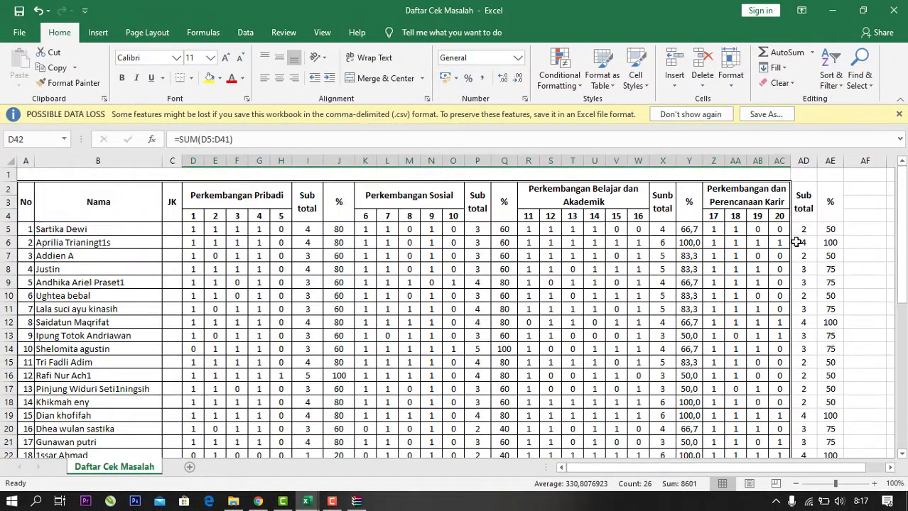
scroll(755, 337, "down", 12)
scroll(758, 361, "up", 3)
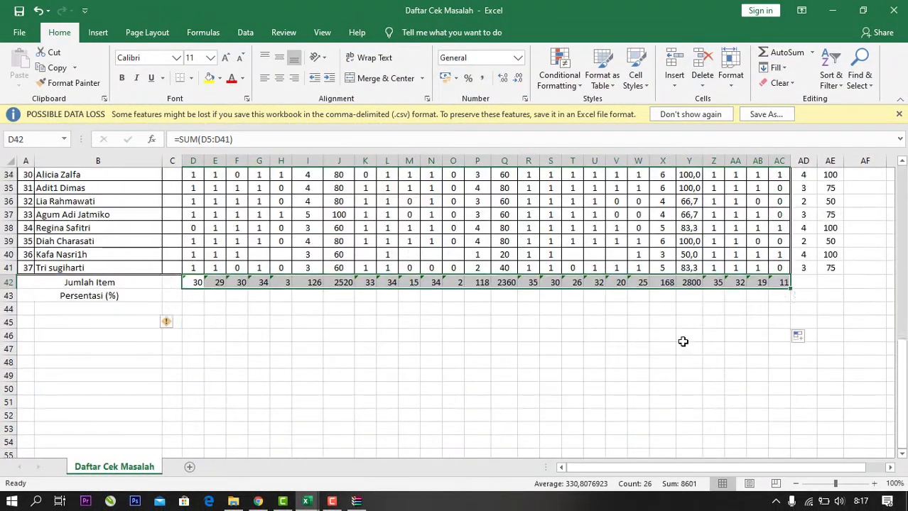
left_click(287, 385)
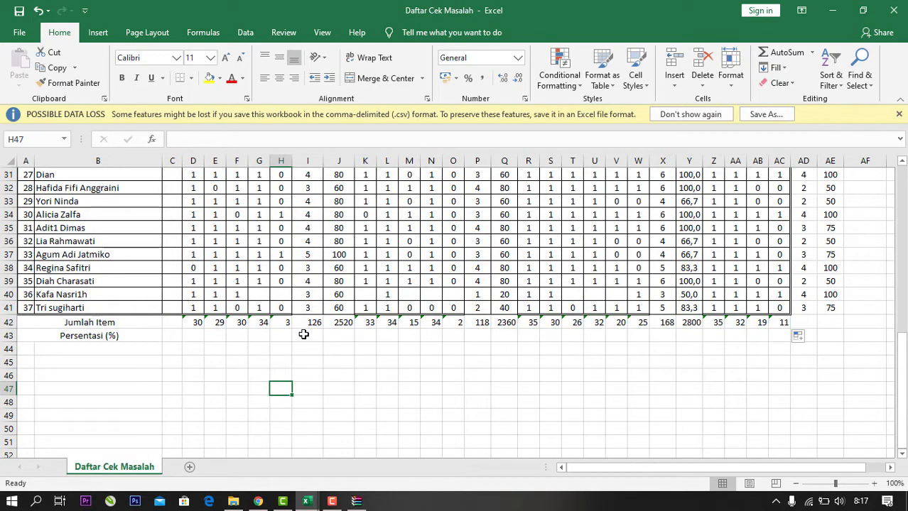
Clear the totals in J42, Q42 and Y42 beneath the percentage columns
scroll(337, 321, "up", 10)
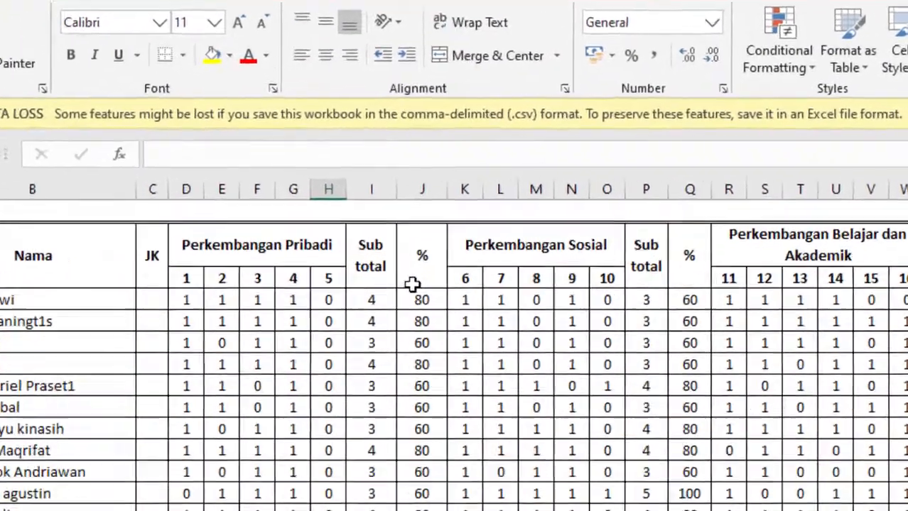
scroll(498, 301, "down", 13)
scroll(331, 325, "up", 2)
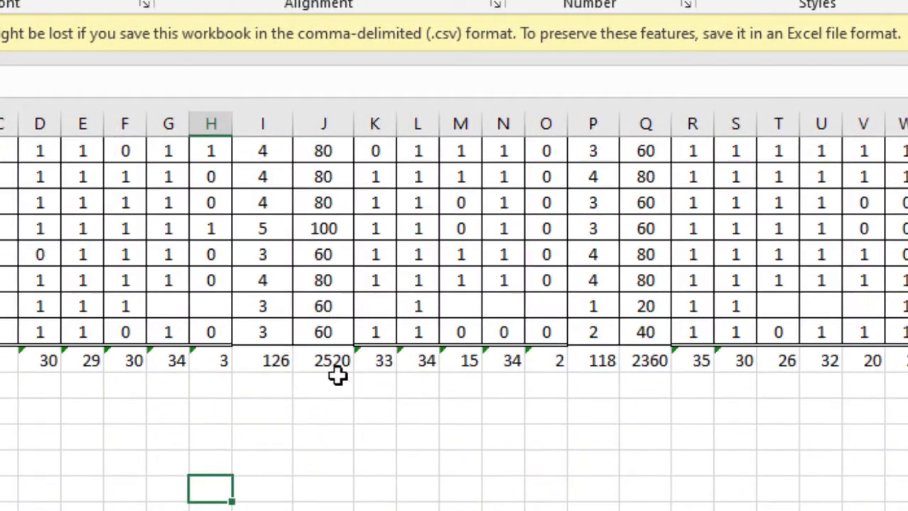
left_click(338, 362)
key("Delete")
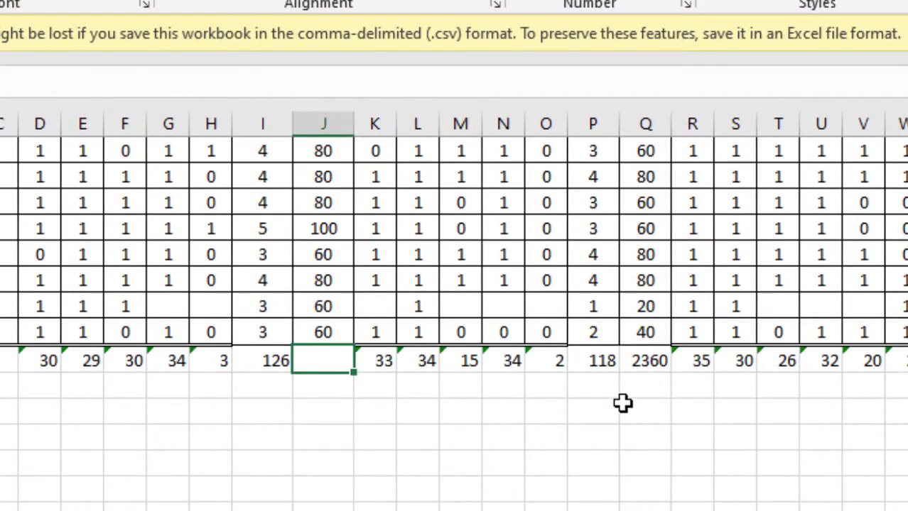
left_click(641, 362)
key("Delete")
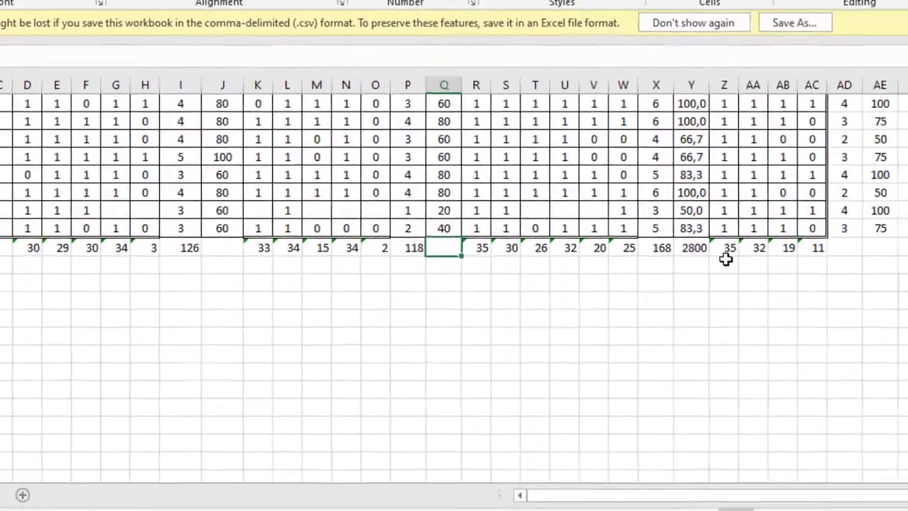
left_click(691, 248)
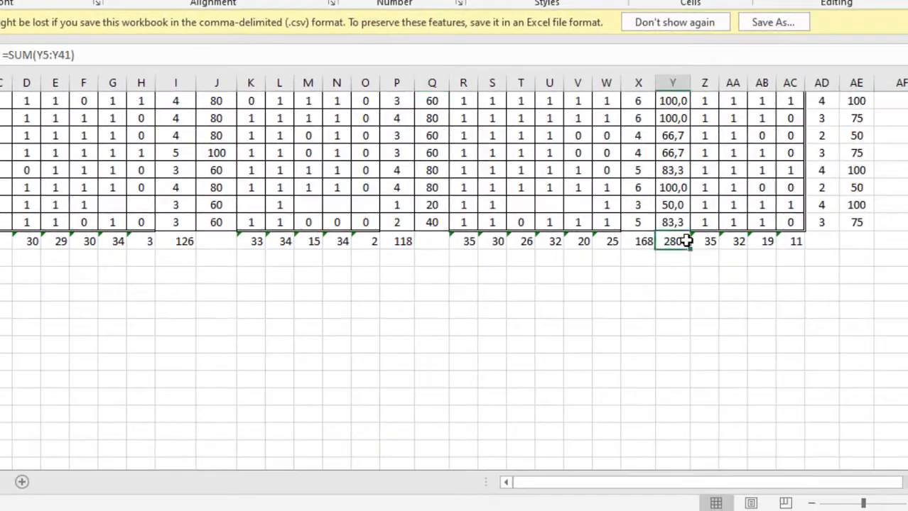
key("Delete")
Extend the total formula from AC42 to AD42 to total the Perkembangan dan Perencanaan Karir subtotals
scroll(830, 249, "up", 10)
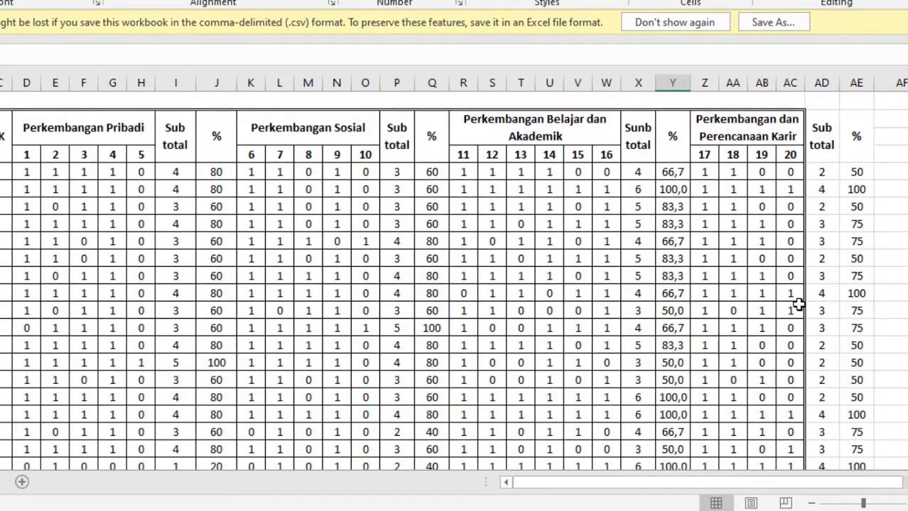
scroll(733, 320, "down", 9)
scroll(811, 342, "up", 2)
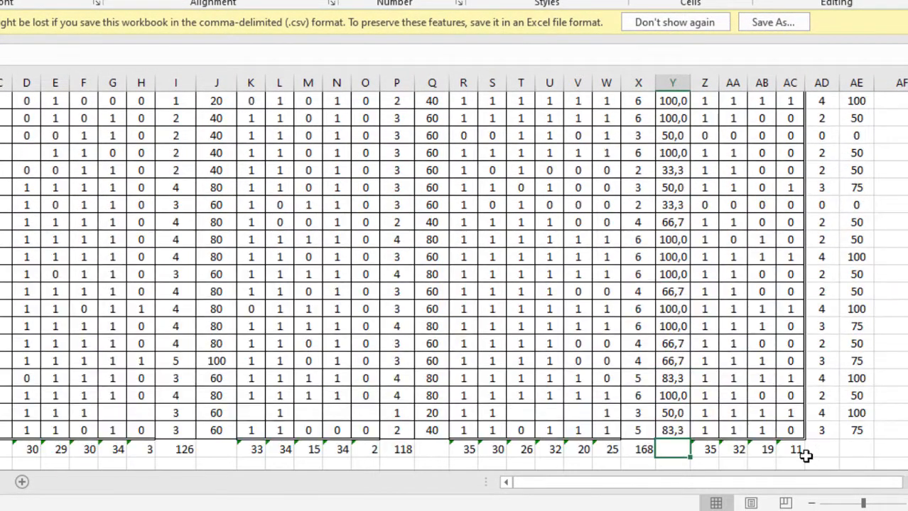
scroll(805, 455, "down", 2)
left_click(795, 347)
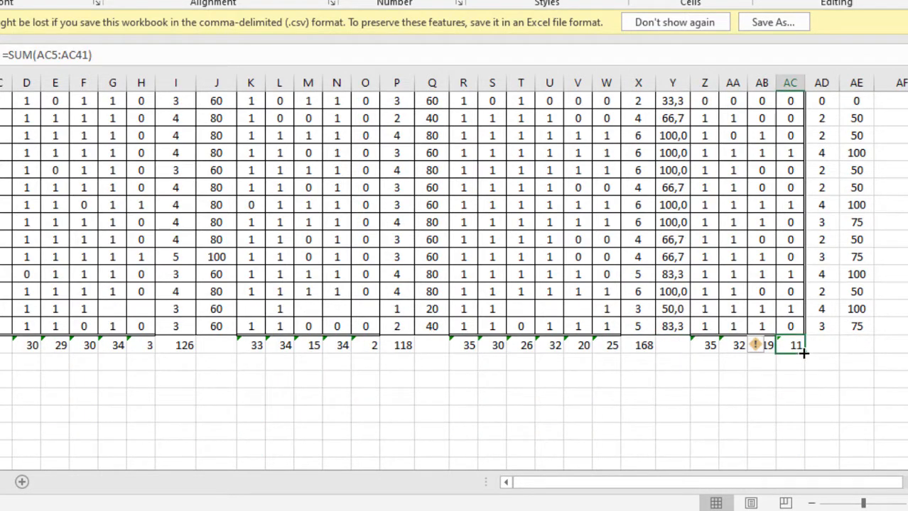
left_click_drag(803, 353, 832, 349)
scroll(765, 377, "up", 2)
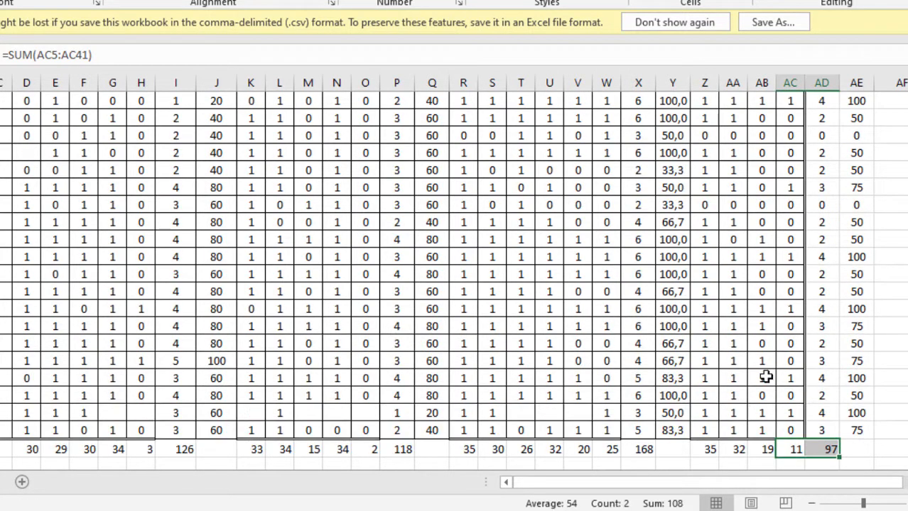
scroll(827, 118, "up", 7)
scroll(846, 183, "down", 6)
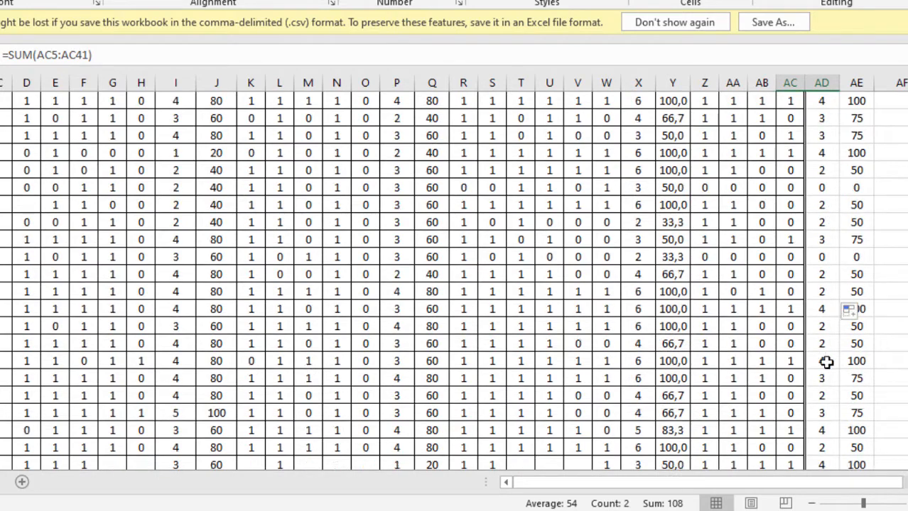
scroll(855, 203, "down", 10)
scroll(855, 204, "up", 5)
left_click(859, 242)
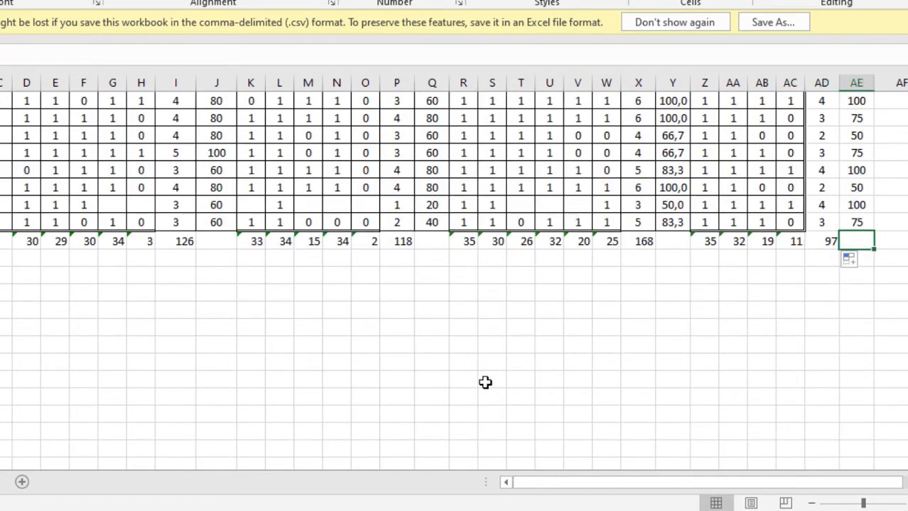
left_click(485, 383)
Enter =D42/37*100 in D43 as the Persentasi (%) value for item 1
left_click(26, 261)
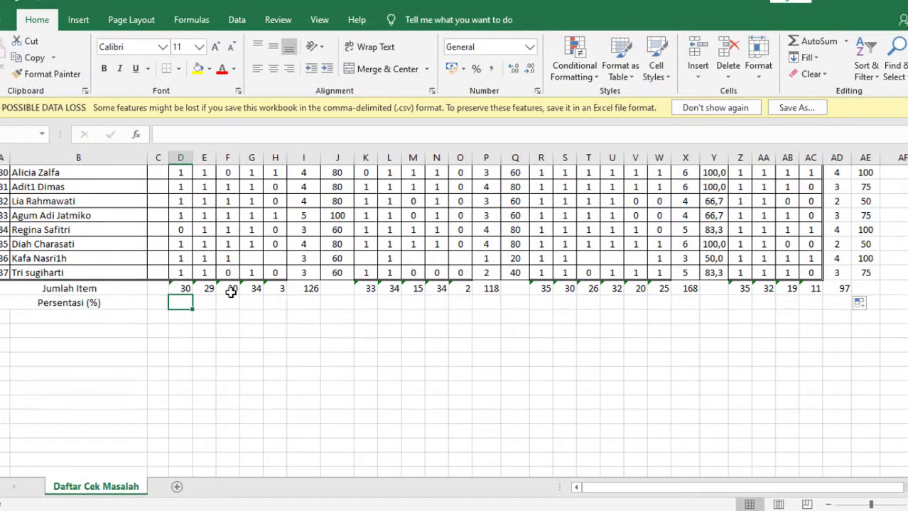
scroll(231, 292, "up", 10)
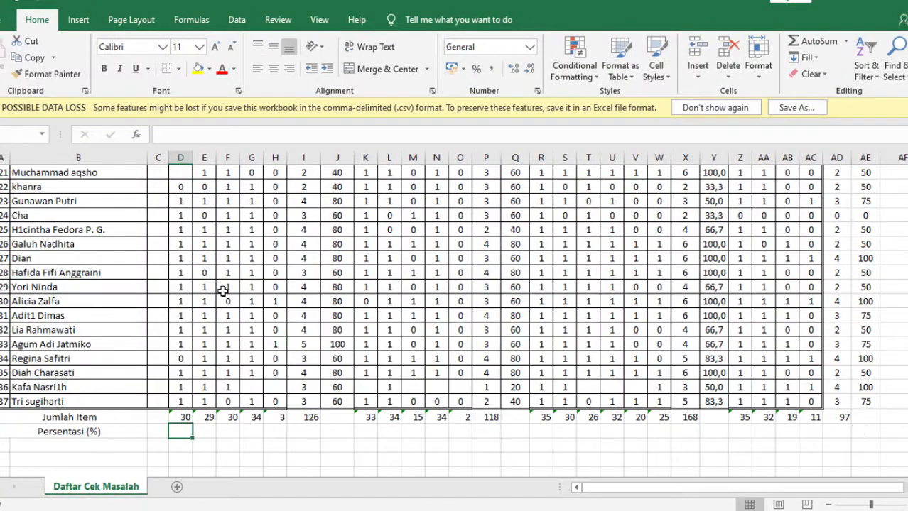
scroll(177, 320, "down", 12)
scroll(184, 313, "up", 3)
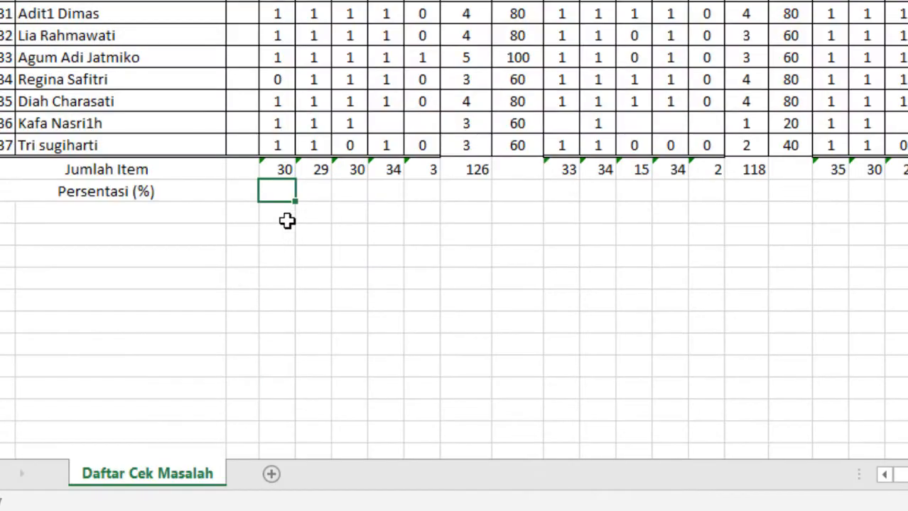
scroll(300, 214, "up", 2)
type("=")
left_click(277, 298)
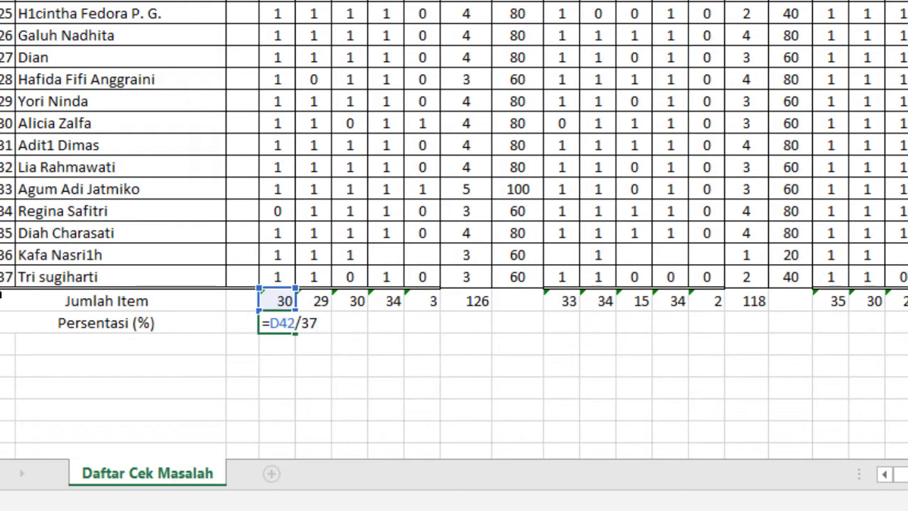
key("Return")
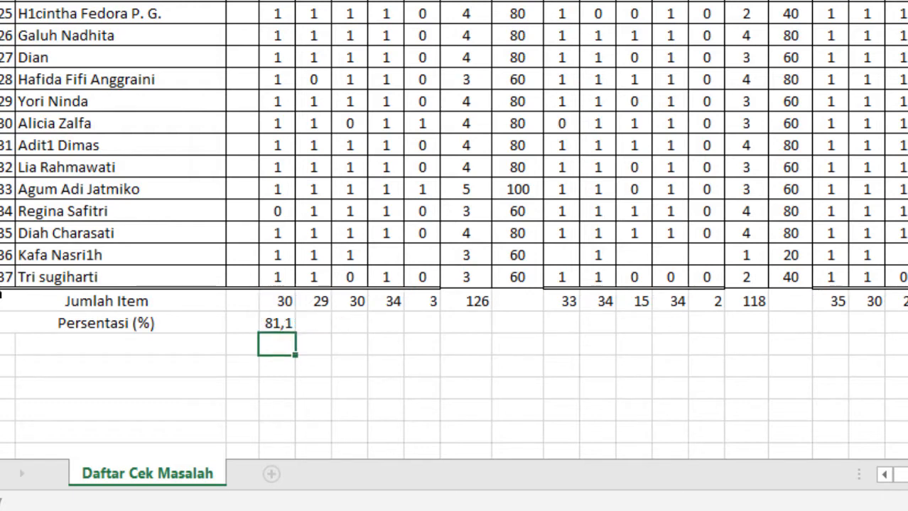
Fill the percentage formula from D43 across row 43 to AC43
left_click(277, 324)
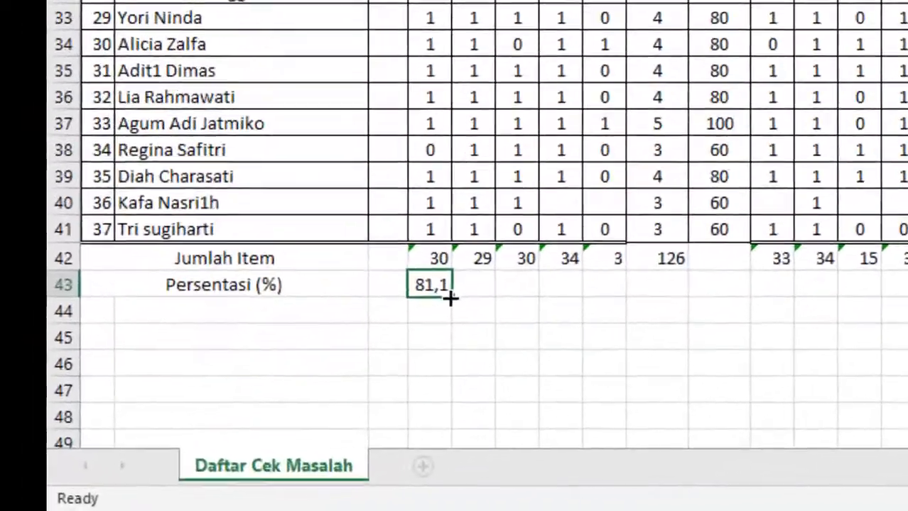
left_click_drag(228, 403, 327, 404)
left_click_drag(429, 343, 907, 390)
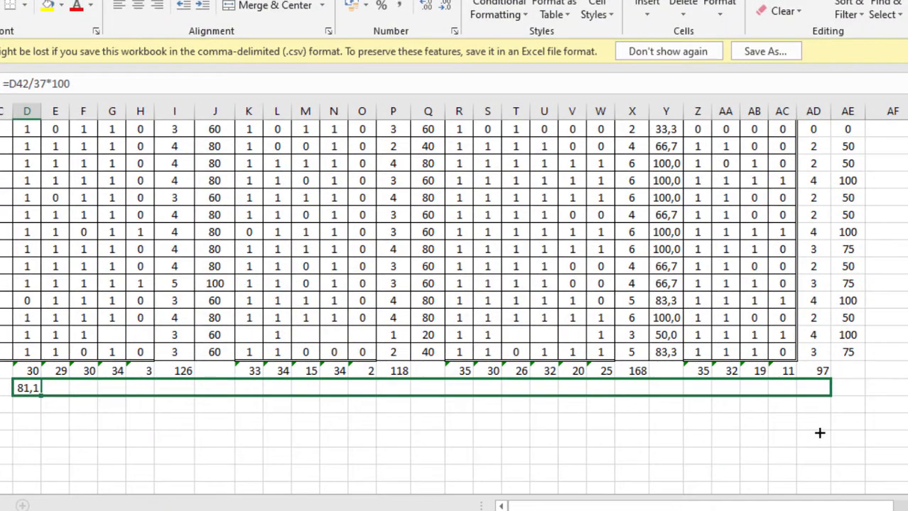
left_click_drag(816, 433, 808, 432)
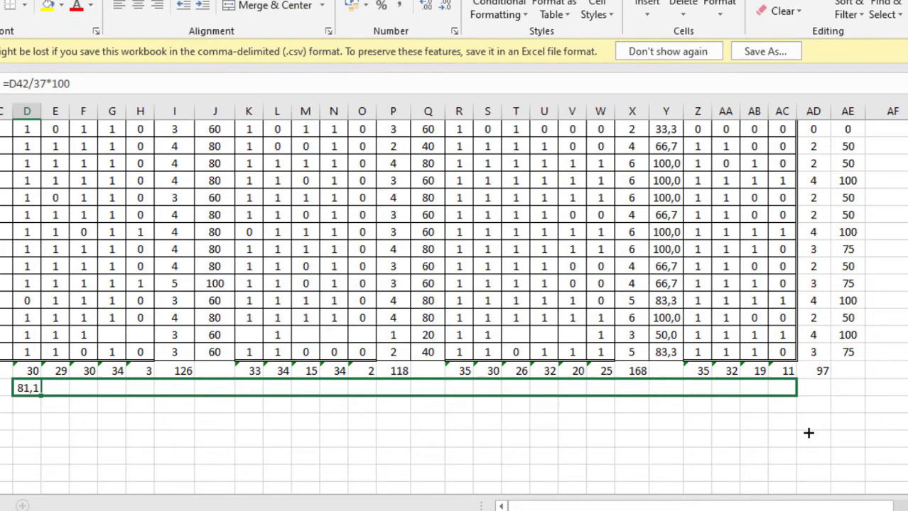
left_click_drag(808, 433, 807, 433)
left_click(696, 457)
scroll(185, 412, "down", 1)
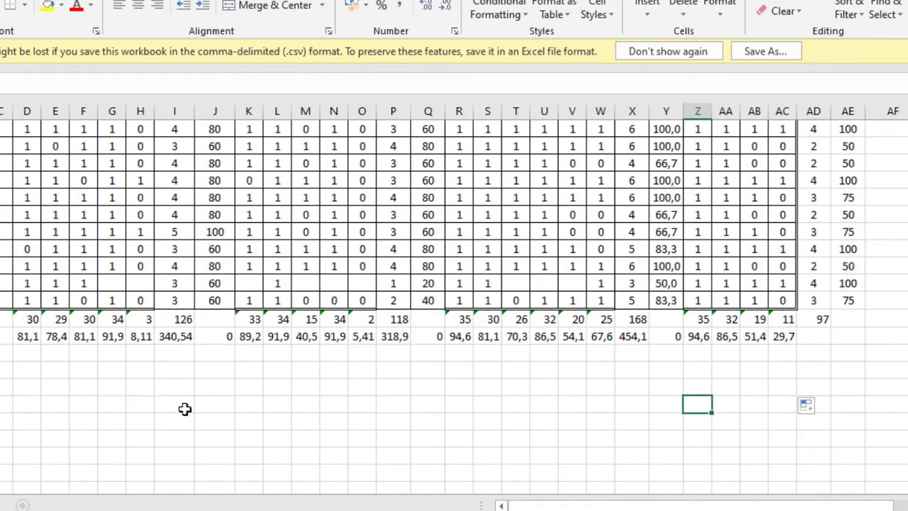
scroll(178, 444, "up", 3)
scroll(179, 419, "down", 3)
scroll(237, 319, "up", 3)
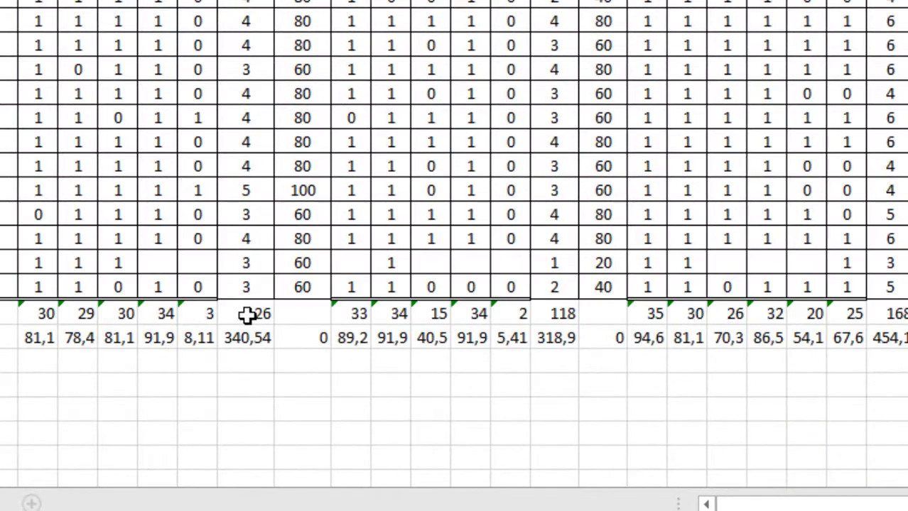
Clear the Persentasi (%) values in I43, P43 and X43 beneath the subtotal columns, and in AC43 under item 20
scroll(241, 348, "down", 3)
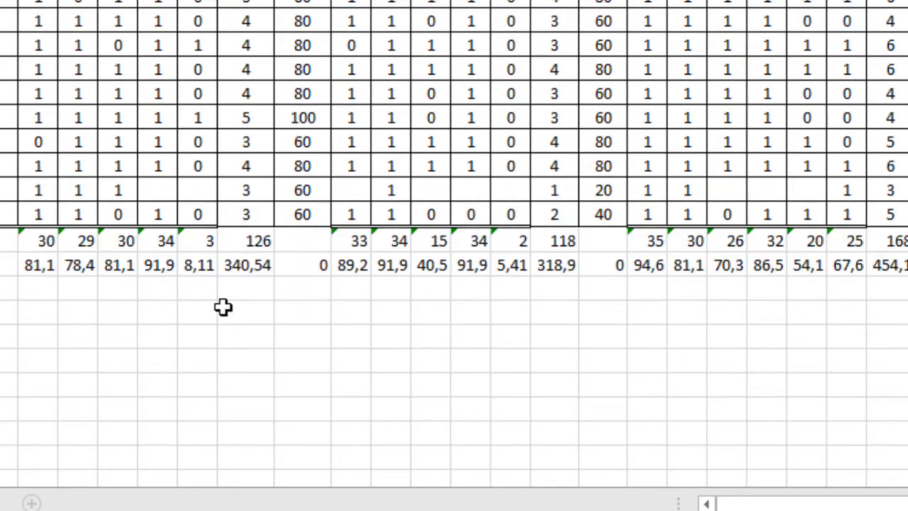
left_click(223, 307)
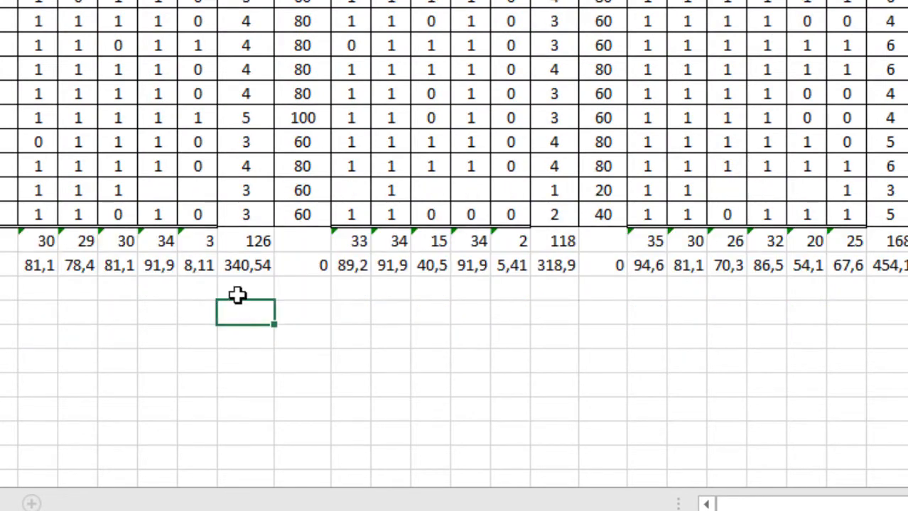
scroll(233, 324, "up", 4)
scroll(236, 229, "up", 6)
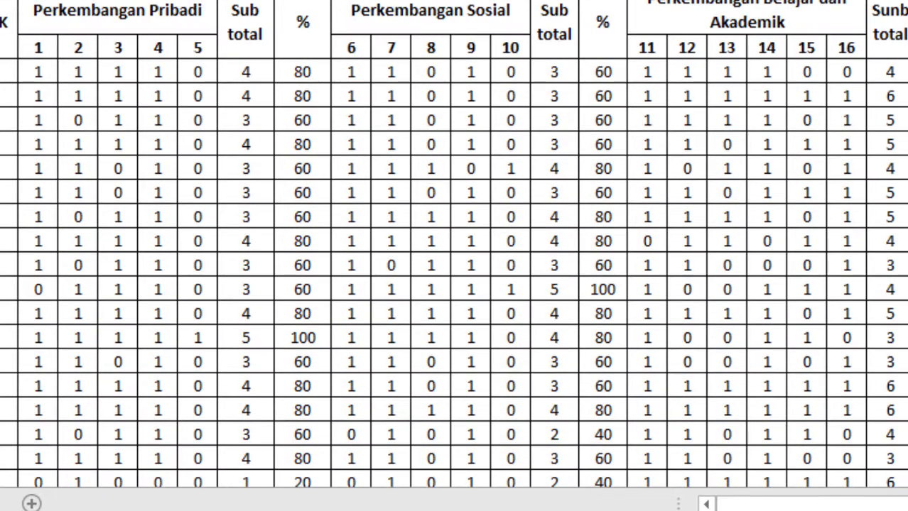
scroll(273, 285, "down", 10)
left_click(245, 265)
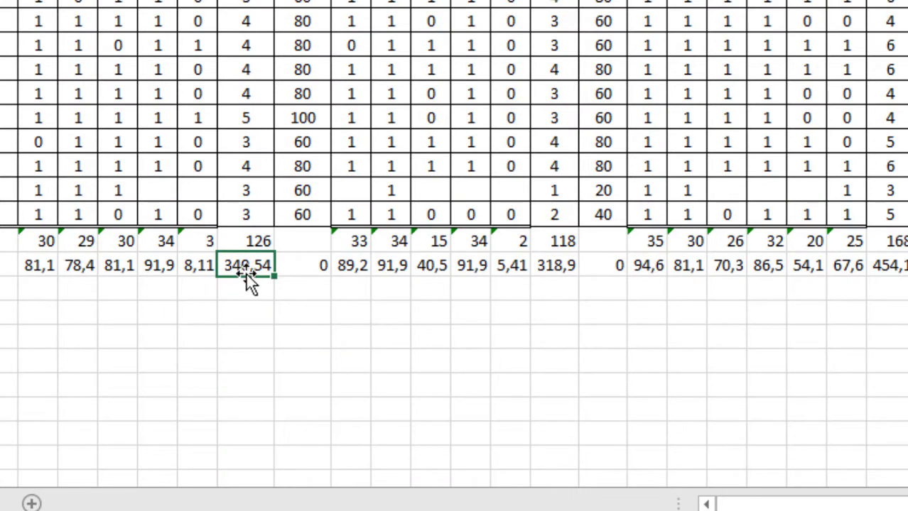
left_click_drag(247, 275, 557, 270)
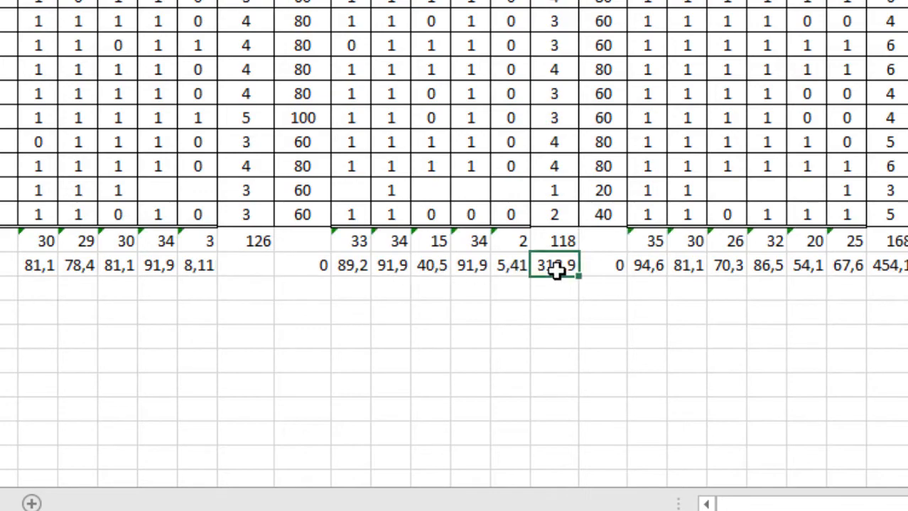
key("Delete")
scroll(902, 259, "right", 10)
left_click(650, 241)
key("Delete")
left_click(756, 236)
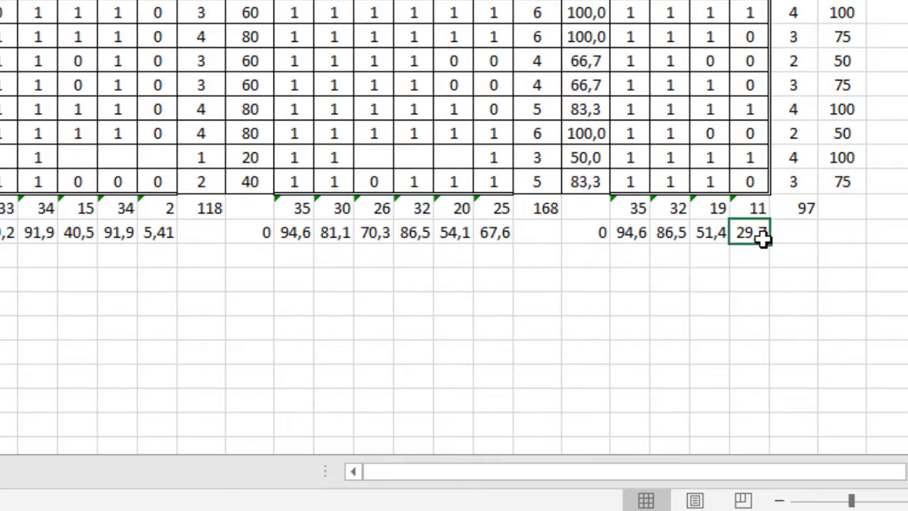
key("Delete")
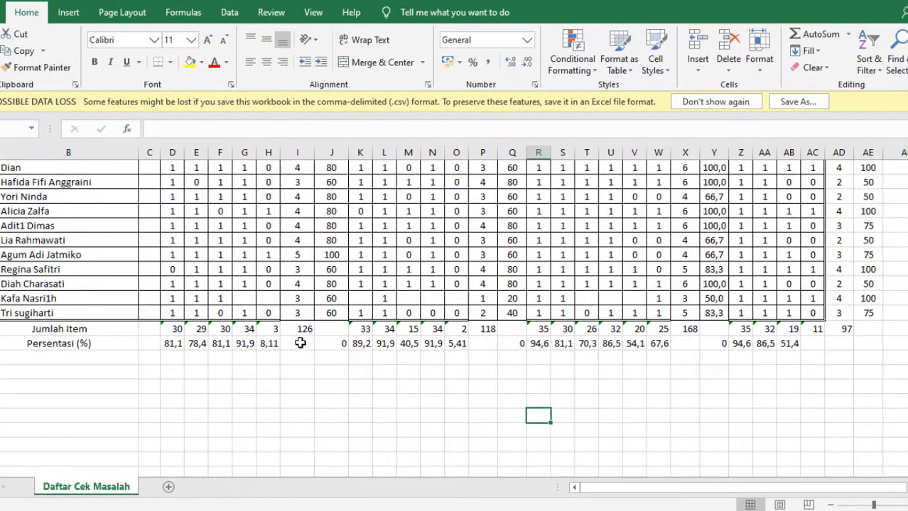
Merge and center I42:I43 beneath the Perkembangan Pribadi subtotals
left_click(300, 343)
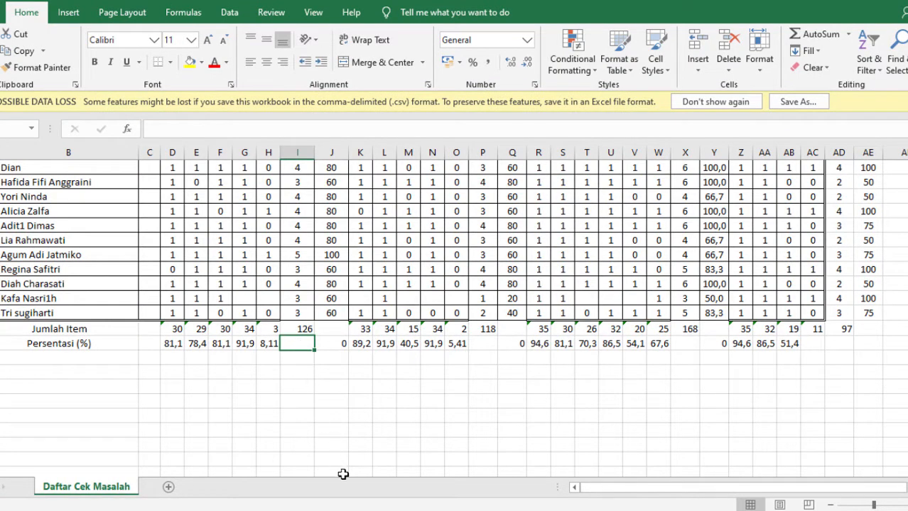
left_click(316, 430)
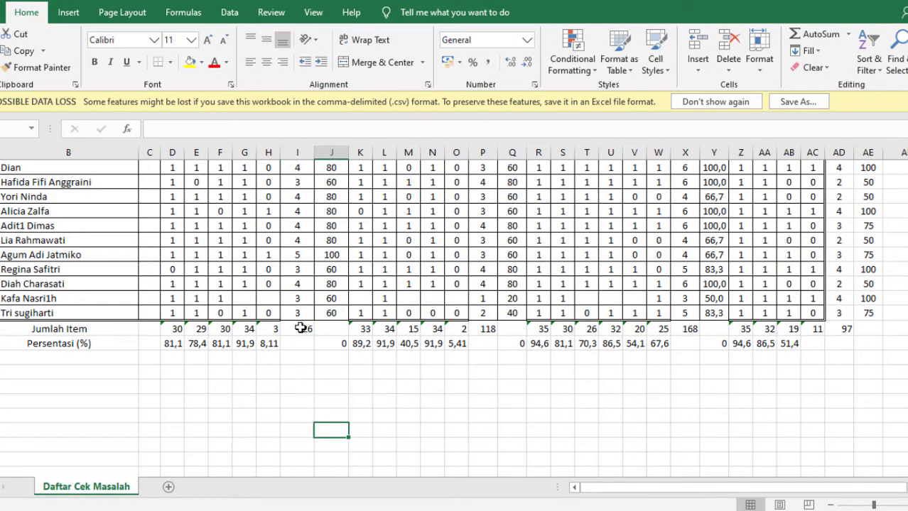
scroll(301, 334, "up", 10)
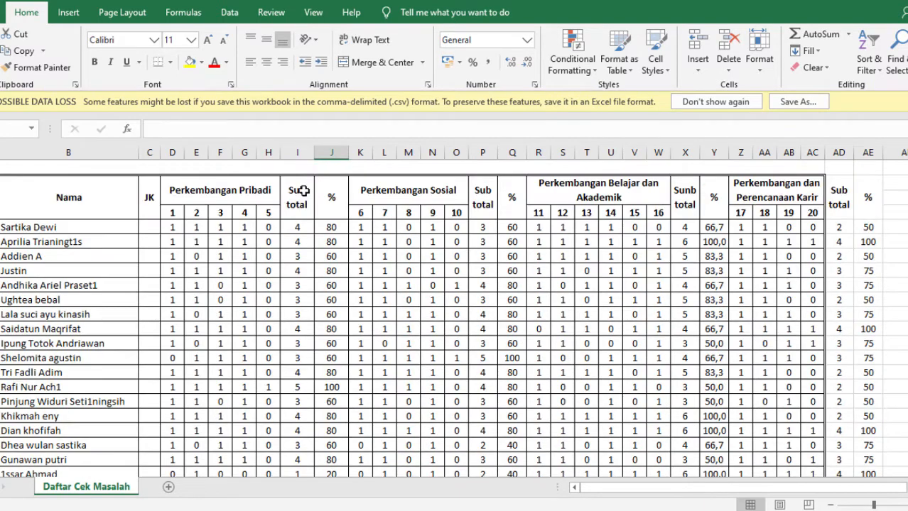
scroll(272, 351, "down", 5)
scroll(271, 351, "down", 6)
left_click_drag(303, 284, 304, 298)
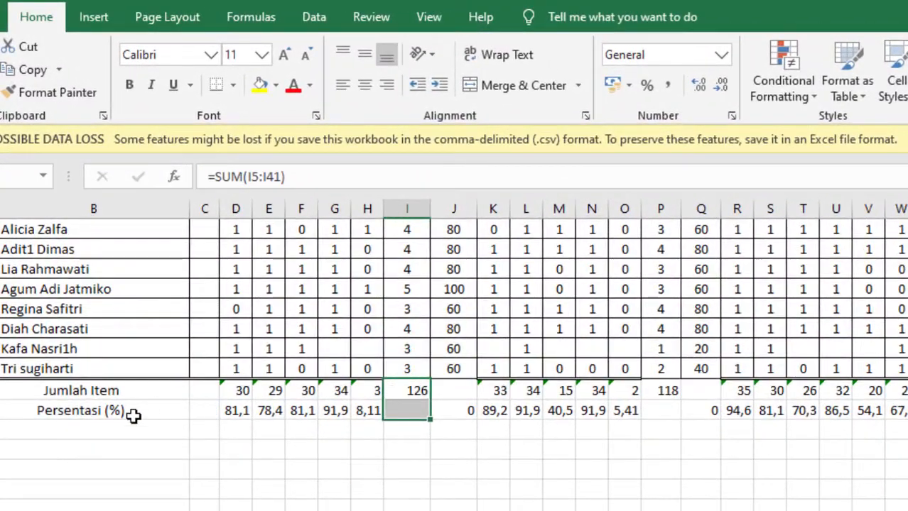
left_click(500, 86)
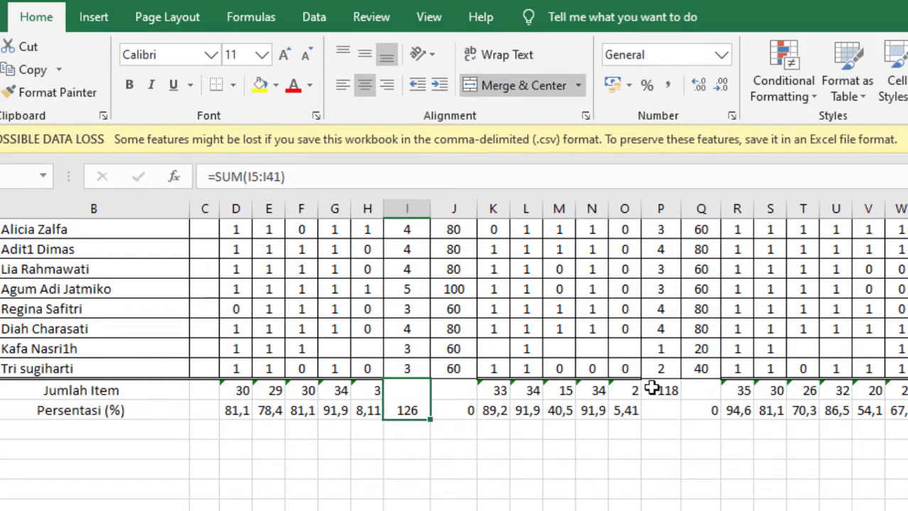
Merge and center X42:X43 beneath the Perkembangan Belajar dan Akademik subtotals, and AC42:AC43 beneath item 20
left_click_drag(652, 390, 665, 406)
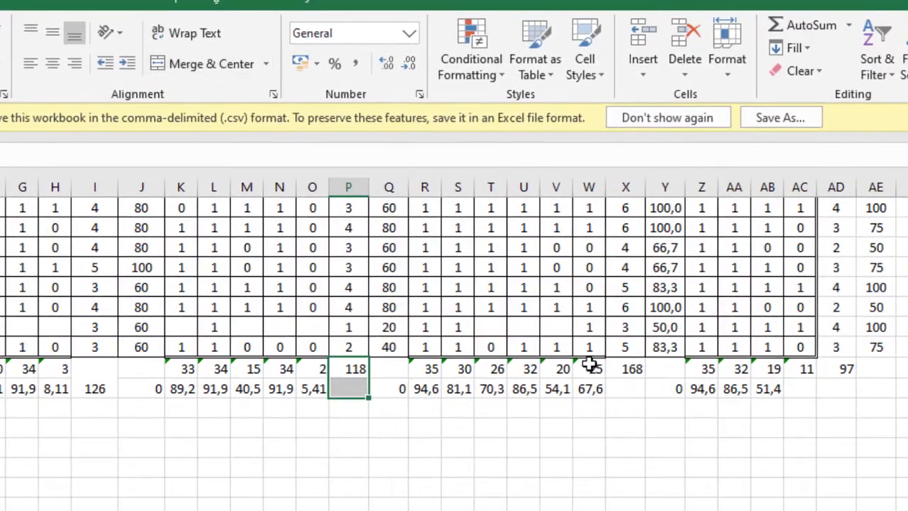
left_click(659, 391)
left_click(215, 67)
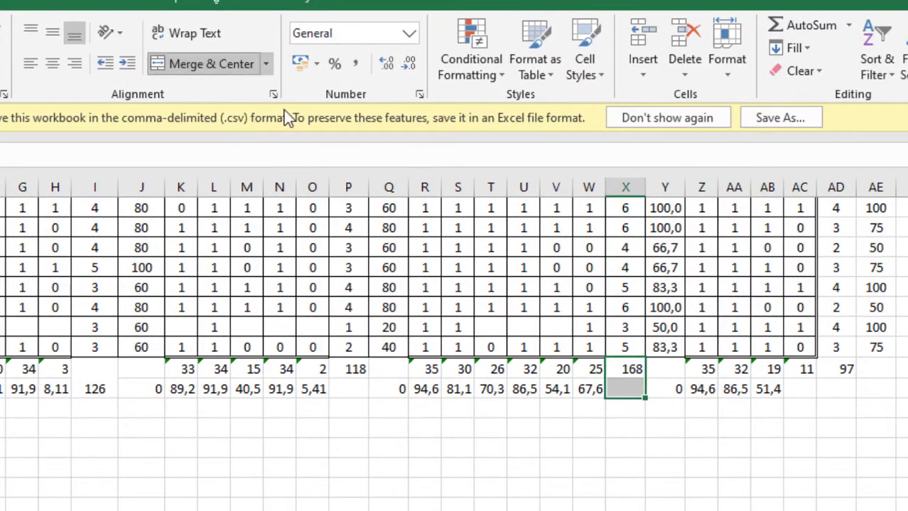
left_click_drag(805, 373, 800, 389)
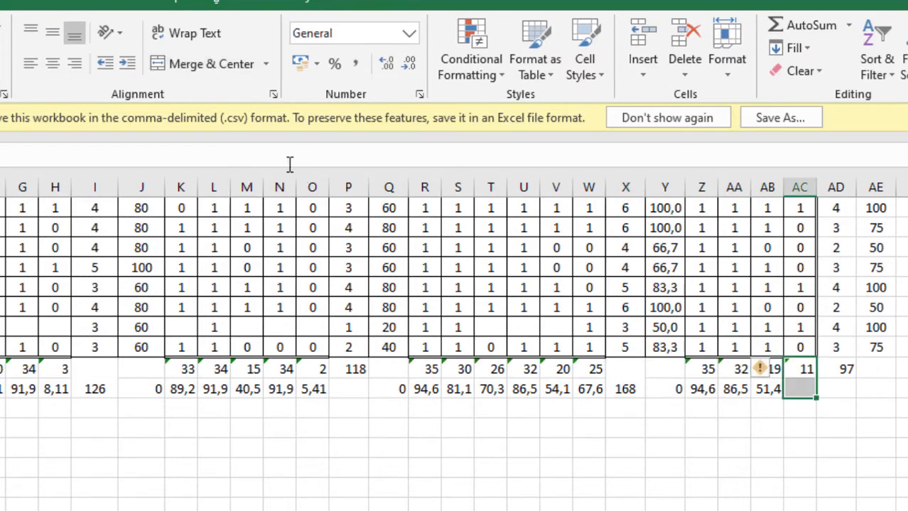
left_click(167, 66)
left_click(419, 504)
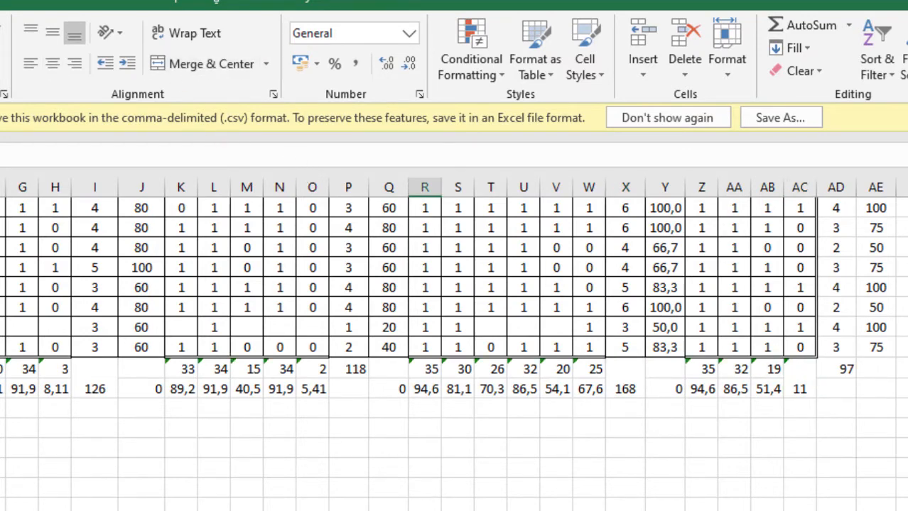
Clear the formula in J43 beneath the Perkembangan Pribadi percentage column
scroll(162, 505, "up", 2)
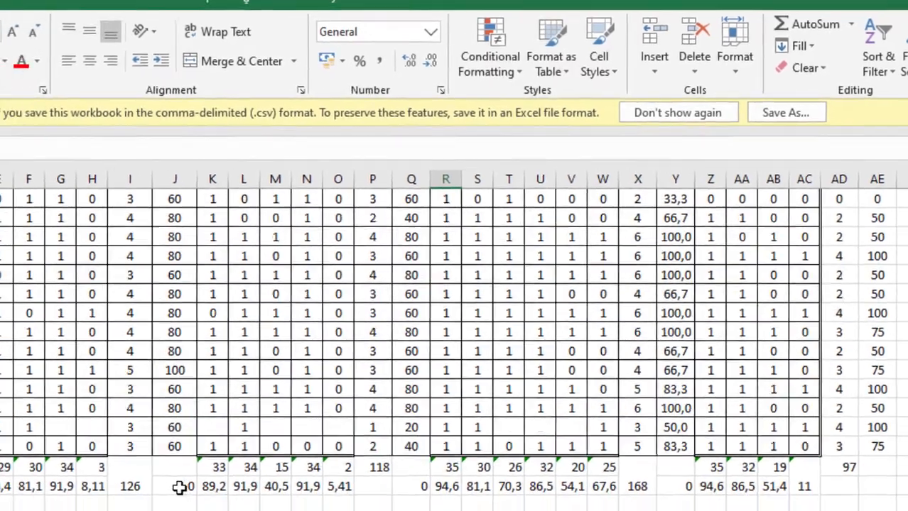
scroll(179, 487, "up", 5)
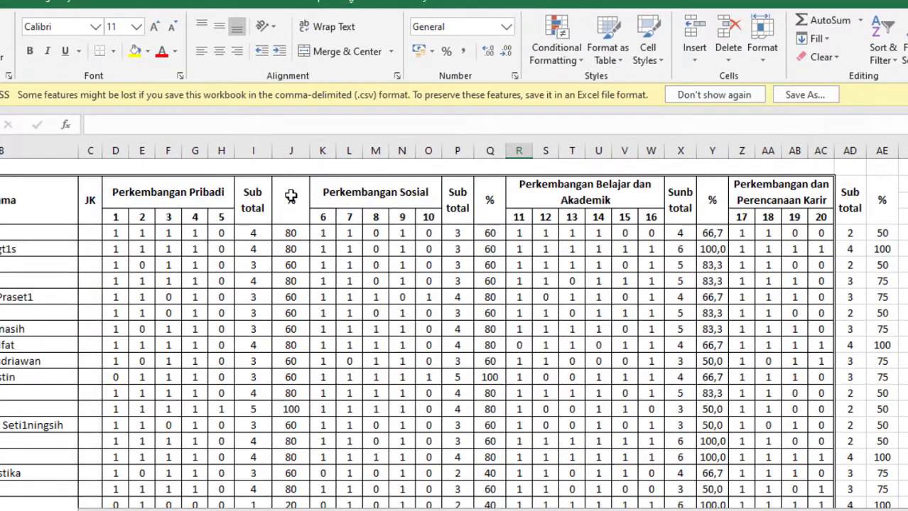
scroll(298, 326, "down", 10)
scroll(297, 334, "up", 5)
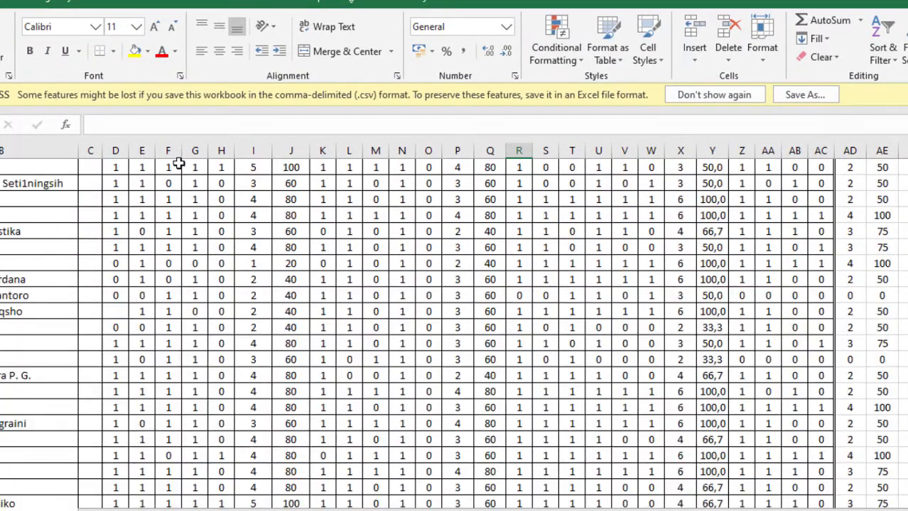
scroll(268, 241, "down", 5)
scroll(242, 306, "down", 3)
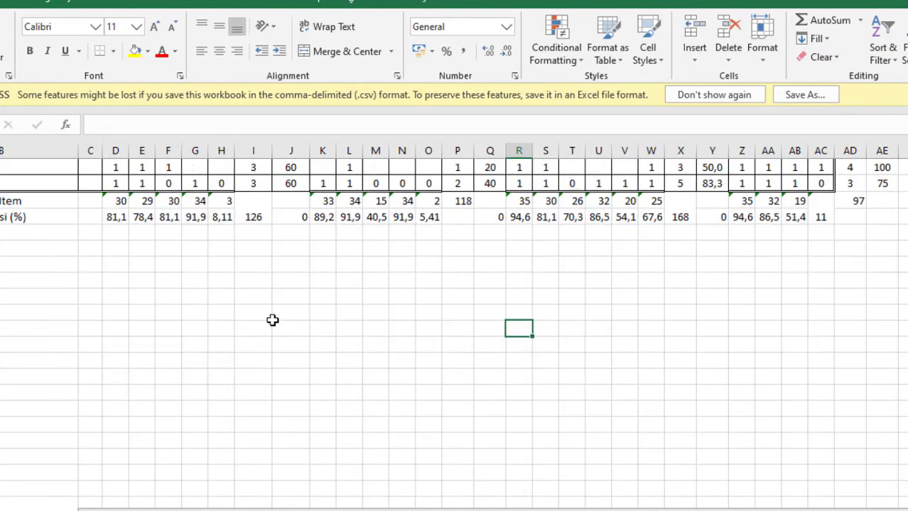
scroll(272, 320, "up", 4)
left_click(297, 410)
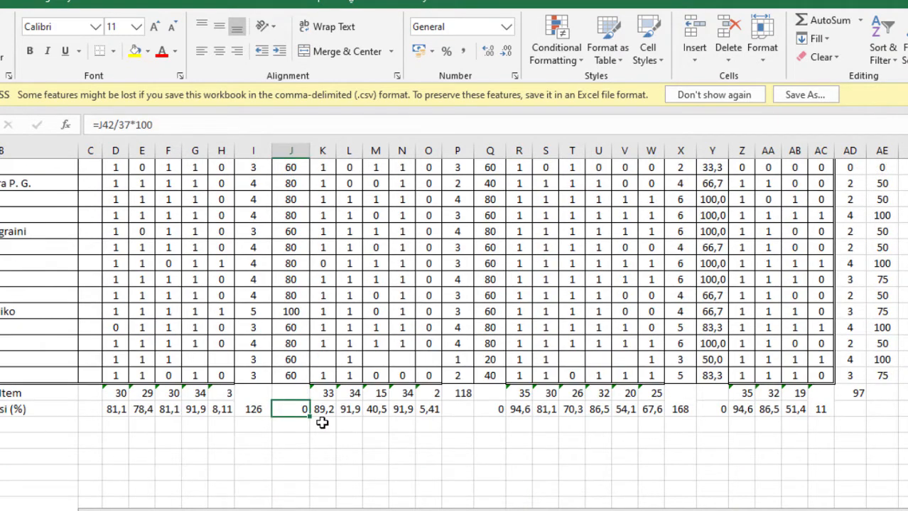
key("Delete")
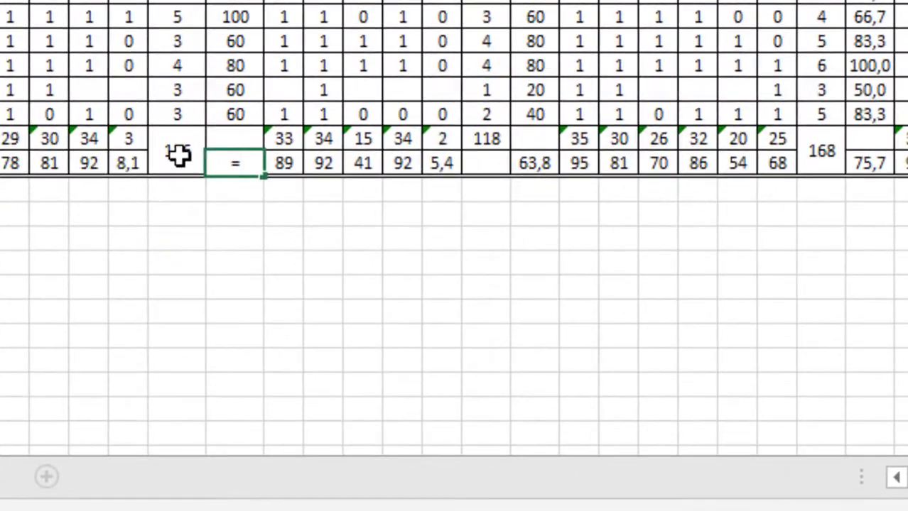
Enter =I42/(37*5)*100 in J43 as the overall Perkembangan Pribadi percentage
left_click(189, 159)
type("/")
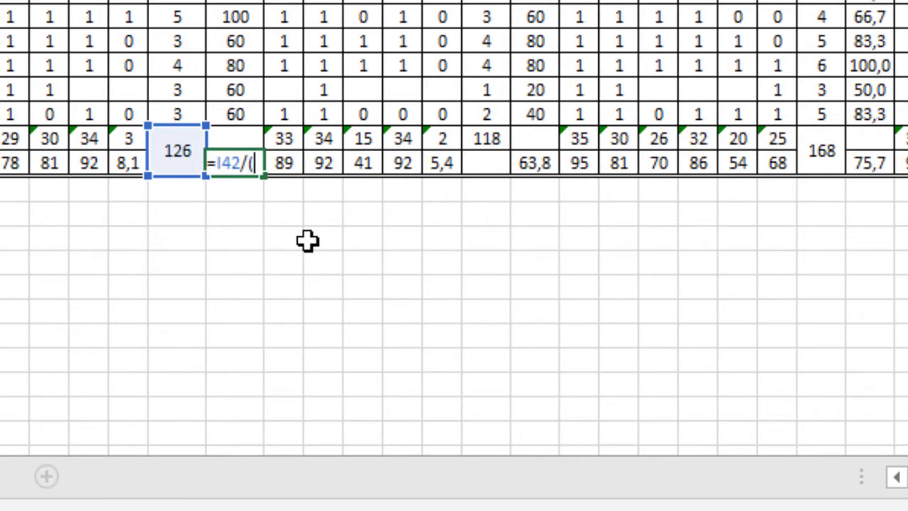
type("(3")
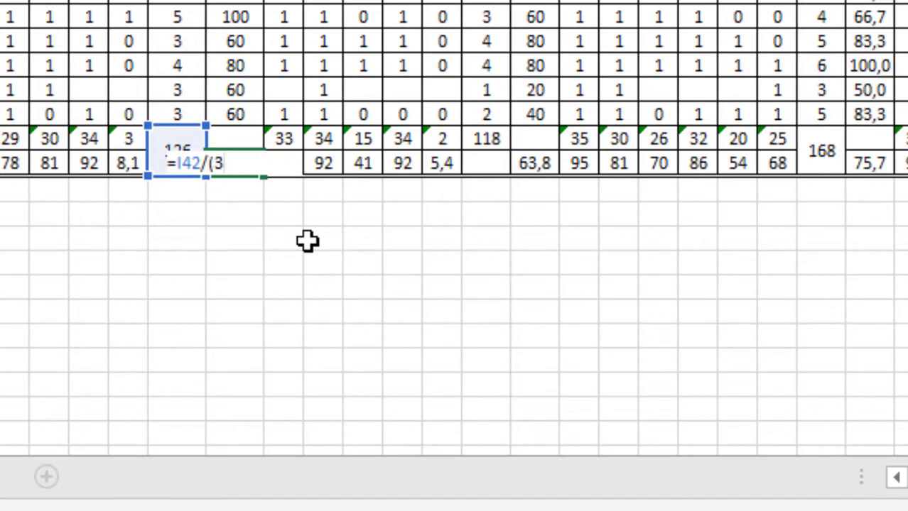
type("7*5)")
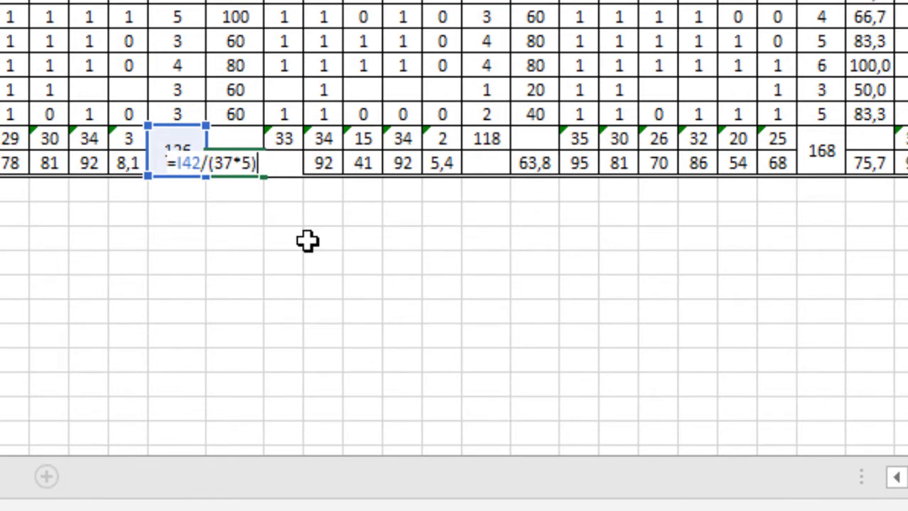
type("*100")
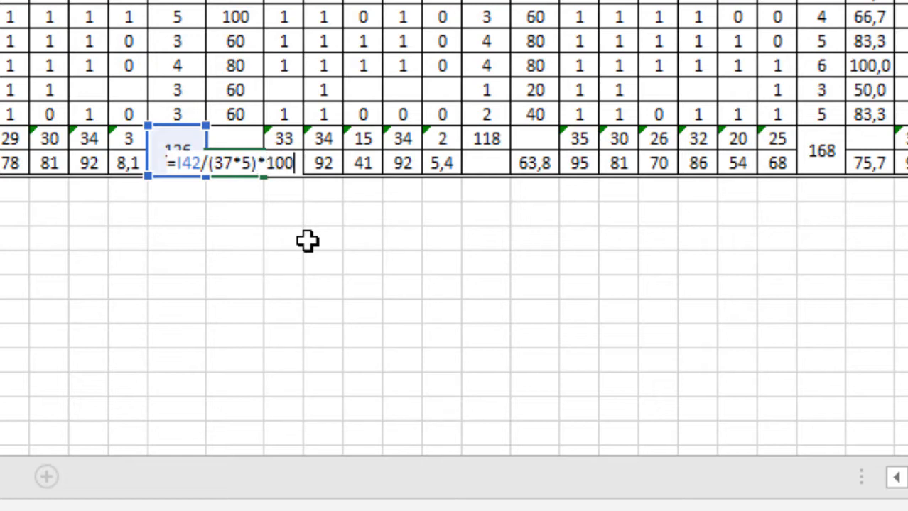
key("Return")
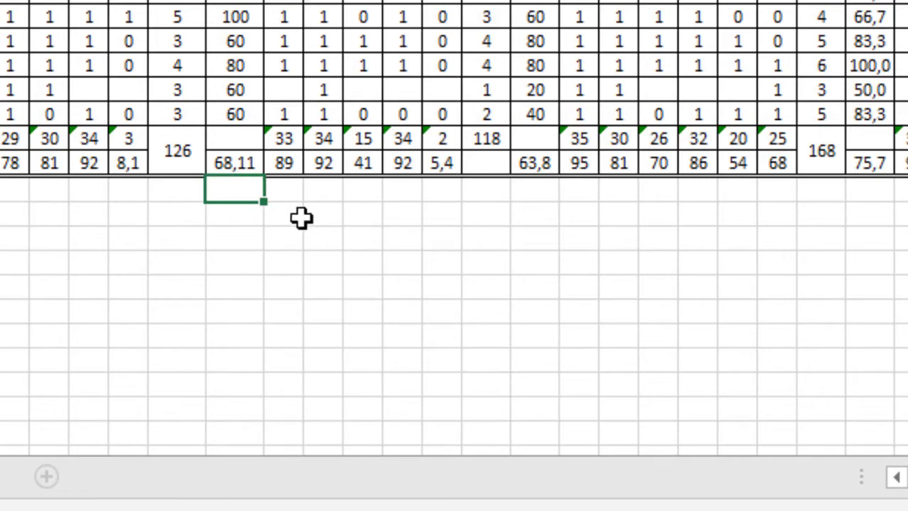
Enter an AVERAGE formula over J5:J41 in J44, just below the Perkembangan Pribadi percentage
type("=A")
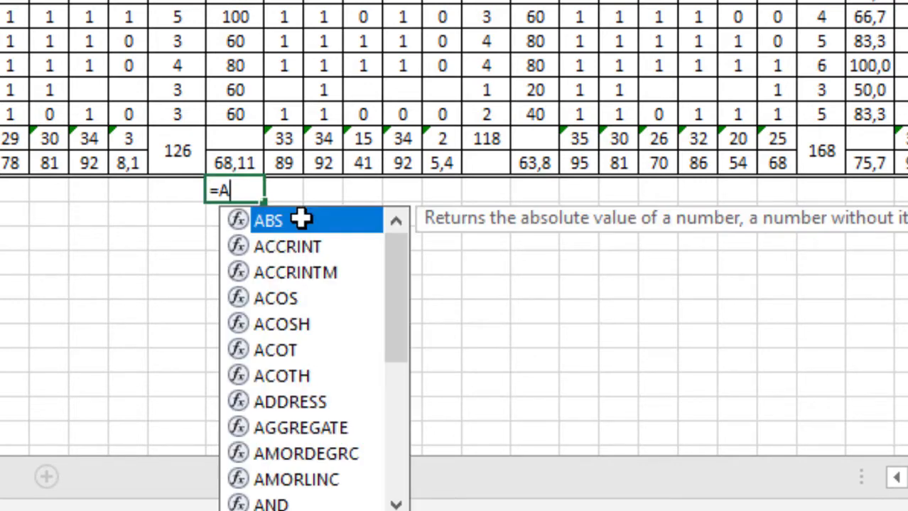
type("VERE")
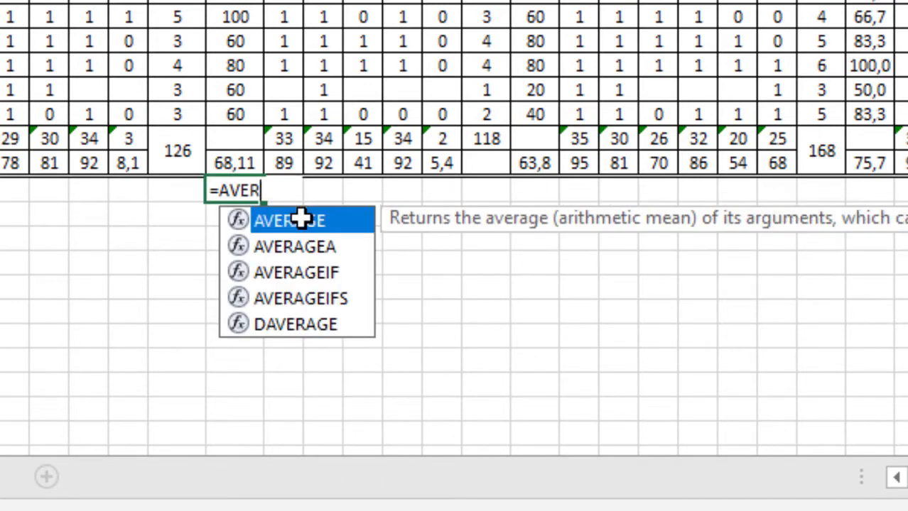
key("BackSpace")
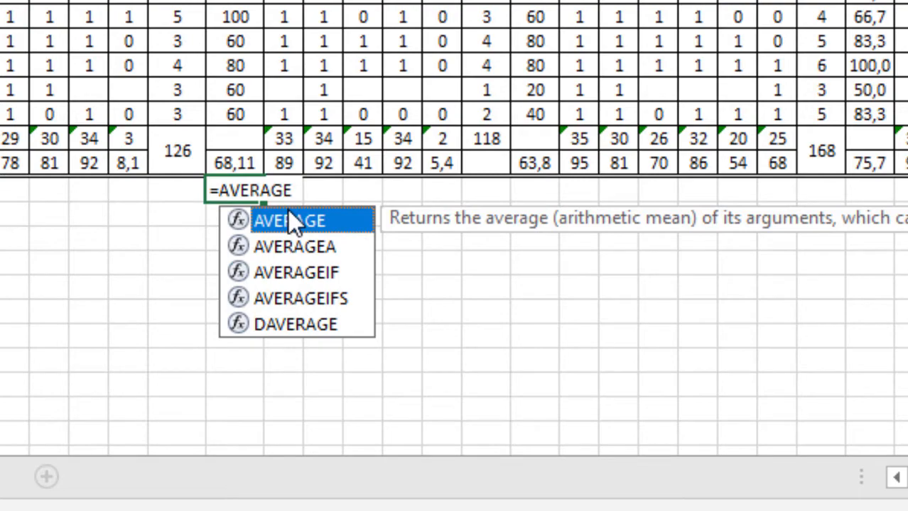
type("AGE(")
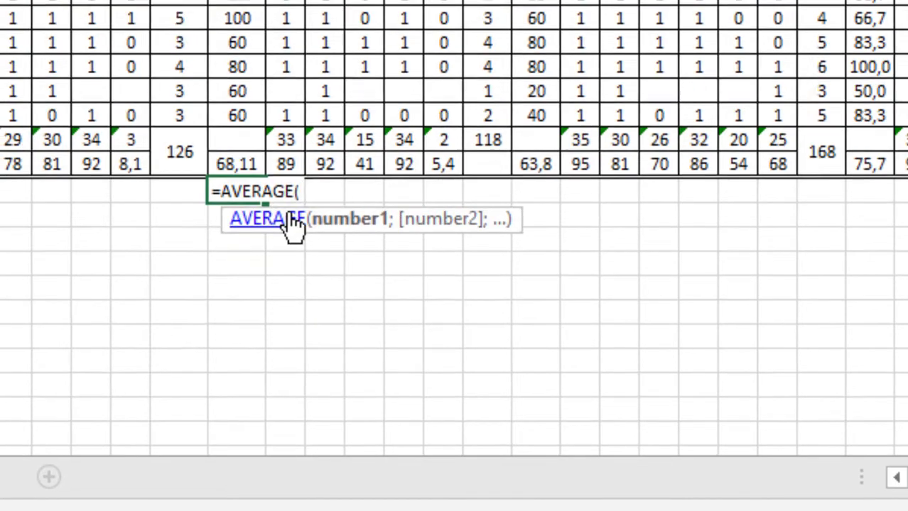
scroll(286, 170, "up", 9)
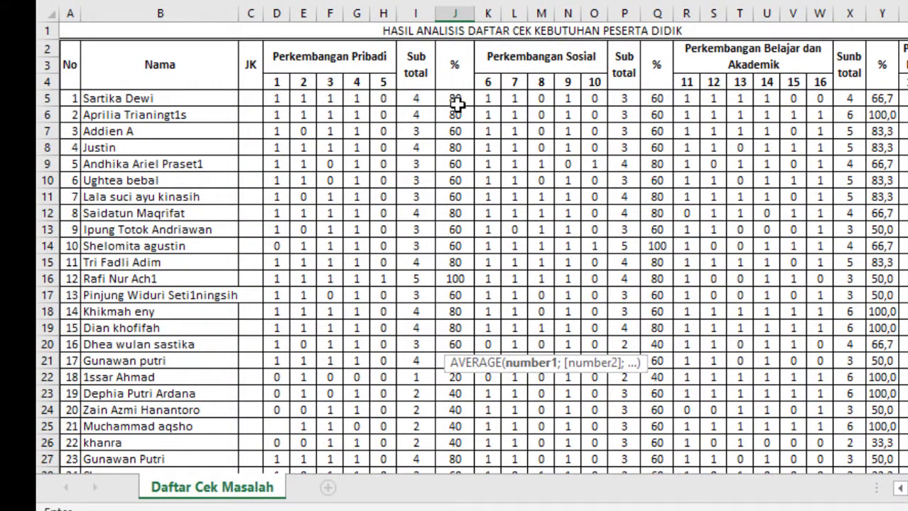
left_click_drag(454, 98, 463, 409)
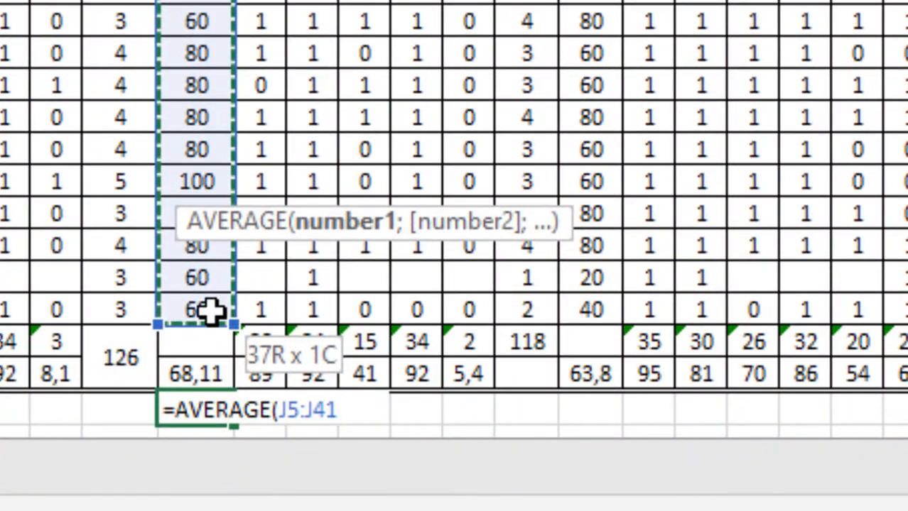
left_click_drag(211, 311, 211, 311)
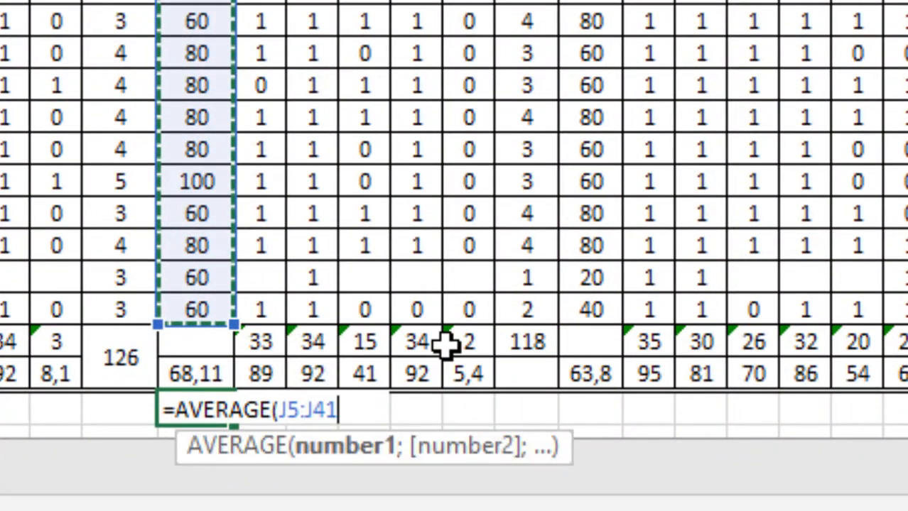
key("Return")
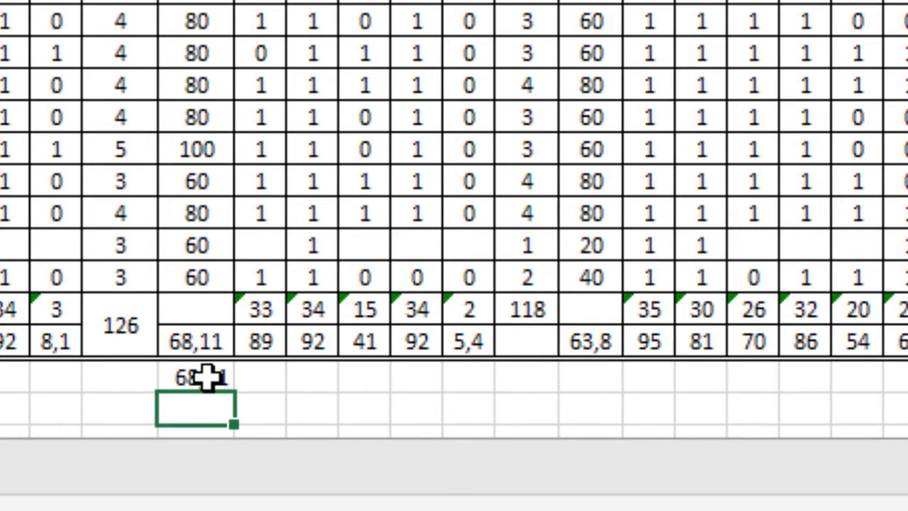
Compare the average in J44 with the Perkembangan Pribadi percentage above it, and return to the unformatted Daftar Cek Masalah worksheet
left_click(209, 375)
scroll(243, 370, "down", 1)
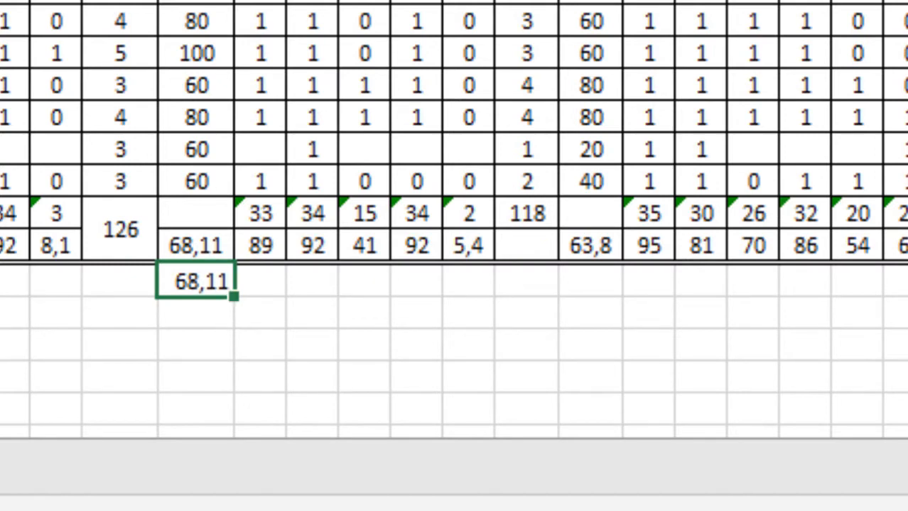
left_click(211, 310)
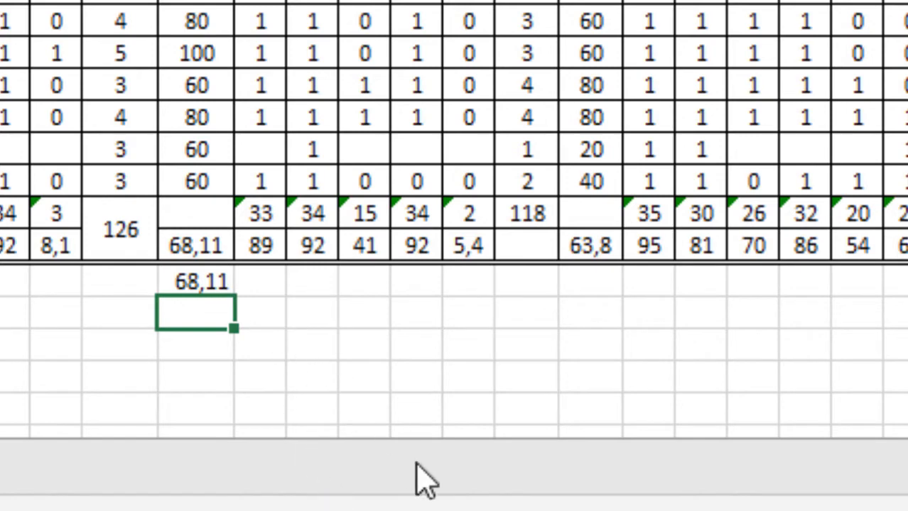
left_click(529, 510)
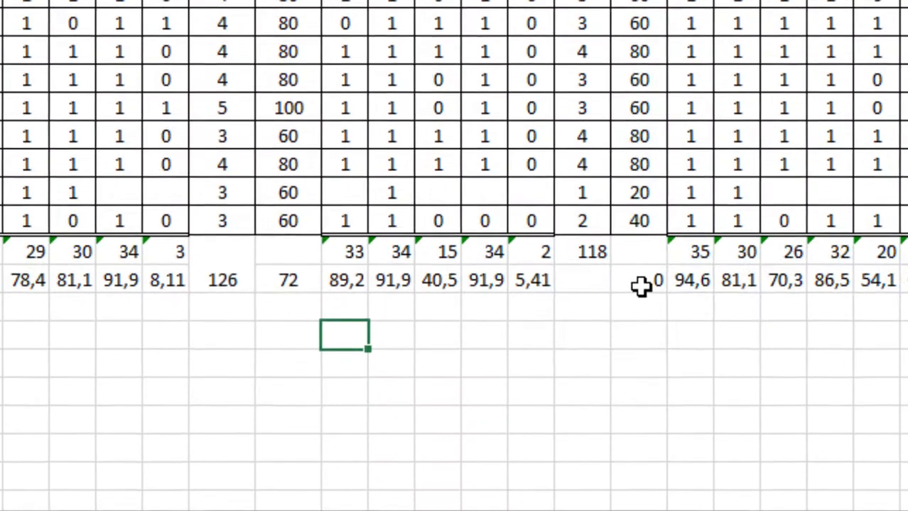
Enter =P42/(37*5)*100 in Q43 as the overall Perkembangan Sosial percentage
left_click(828, 191)
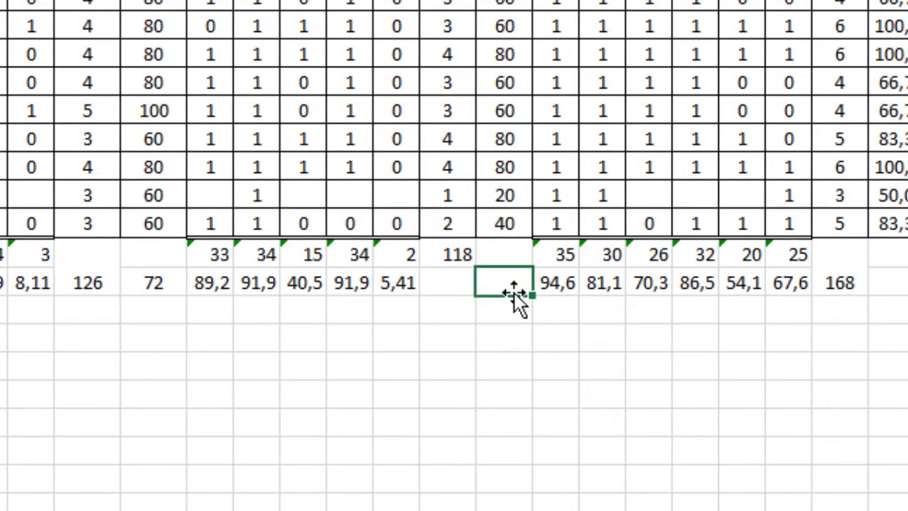
type("=")
left_click(459, 256)
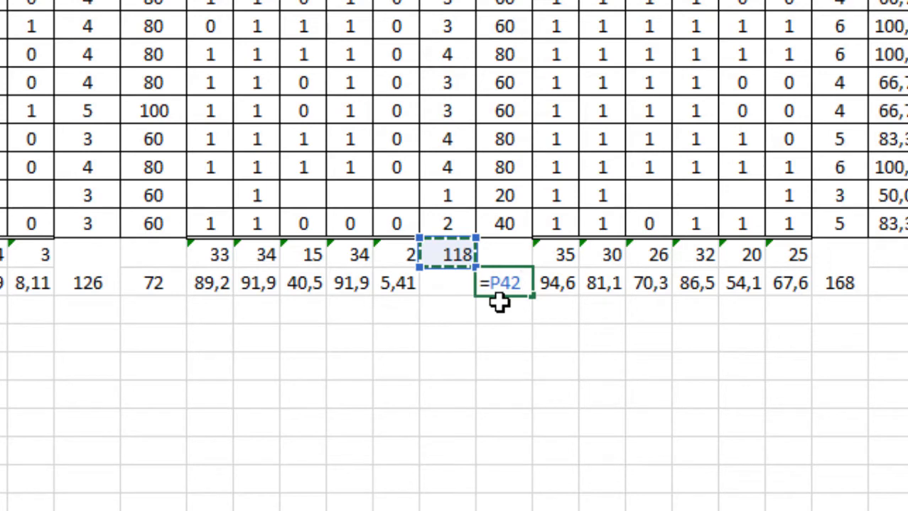
type("/(")
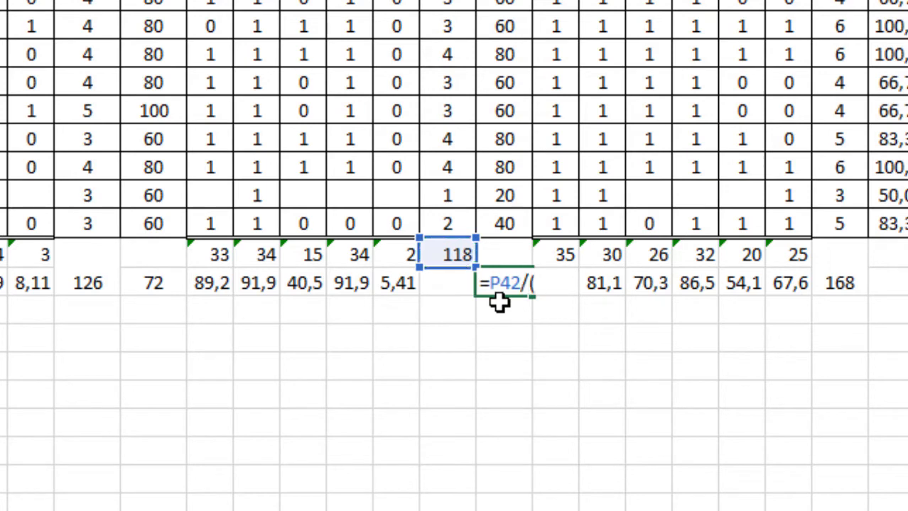
type("37*5")
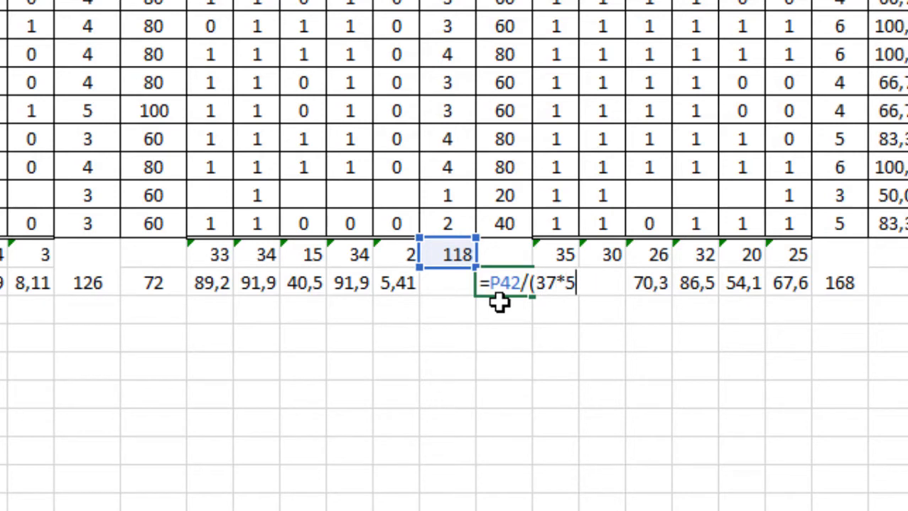
type(")*100")
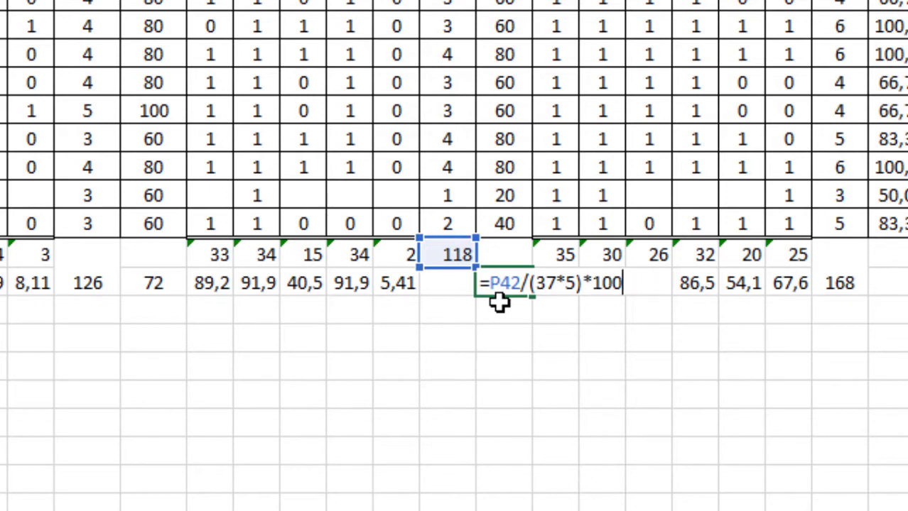
key("Return")
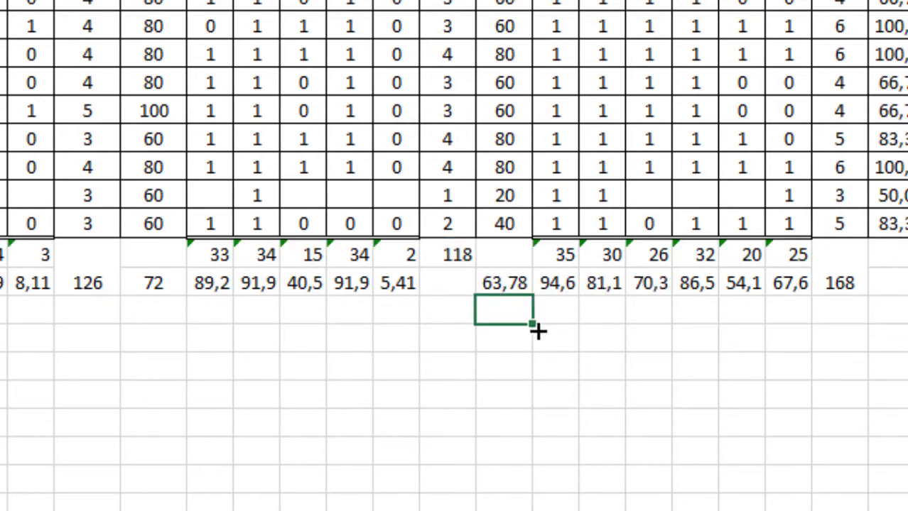
Replace the formula in Y43 with =X42/(37*6)*100 as the overall Perkembangan Belajar dan Akademik percentage
scroll(795, 284, "right", 1)
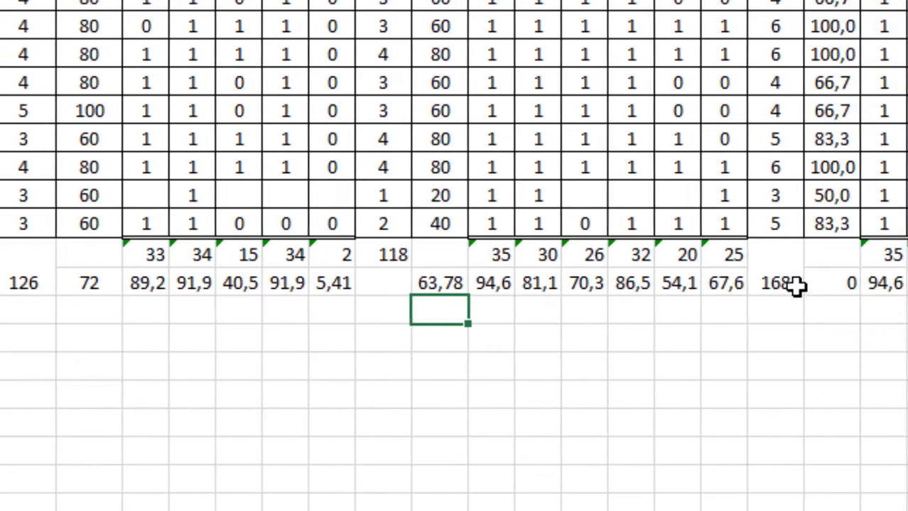
scroll(795, 284, "right", 4)
left_click(432, 284)
double_click(432, 285)
key("BackSpace")
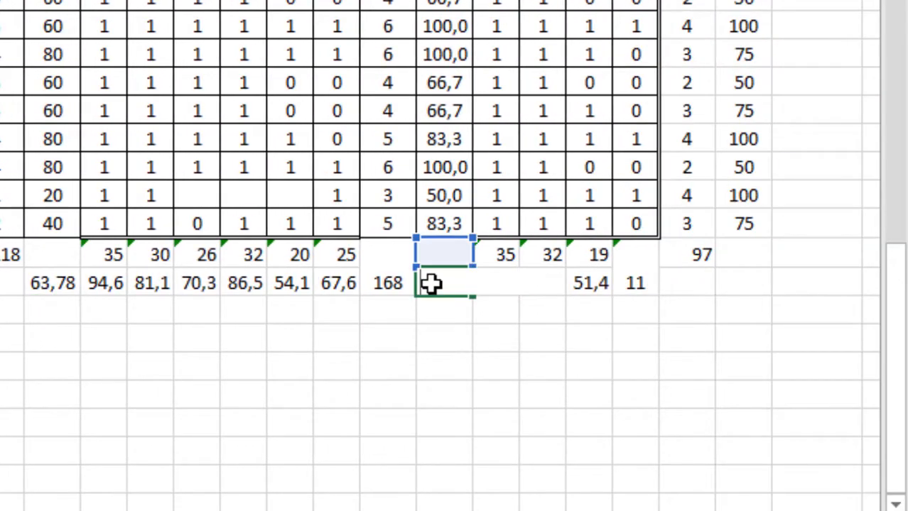
key("ctrl+Return")
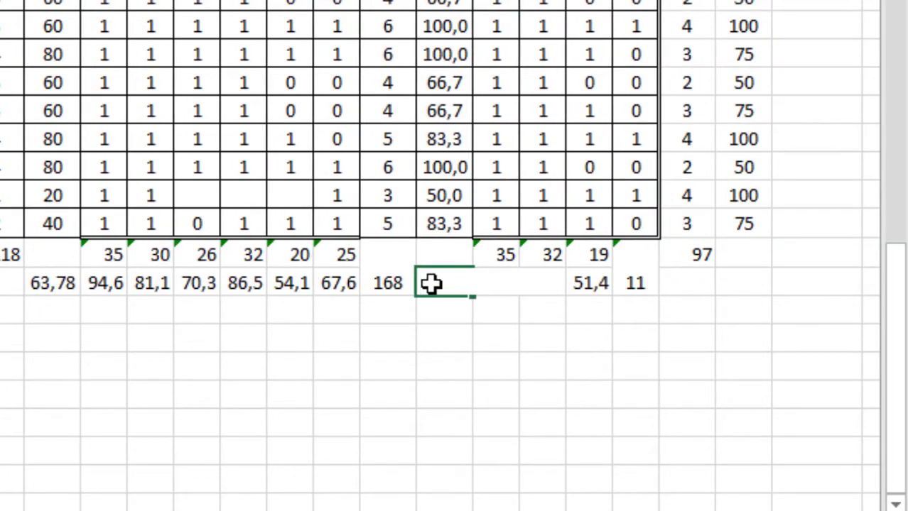
type("=")
left_click(397, 284)
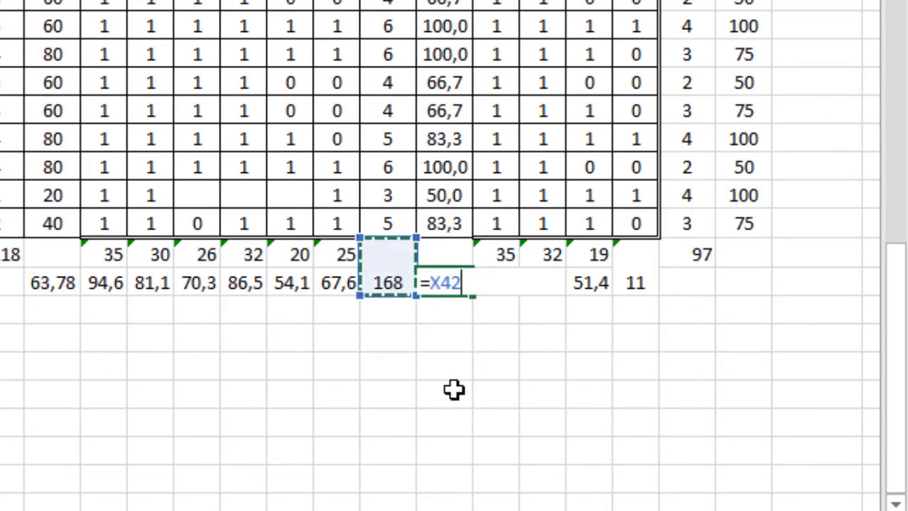
type("/")
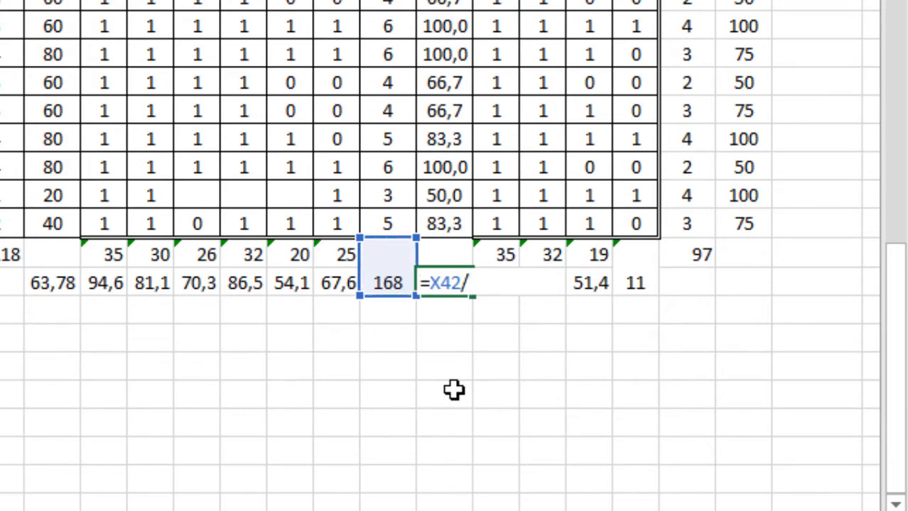
type("(37*6")
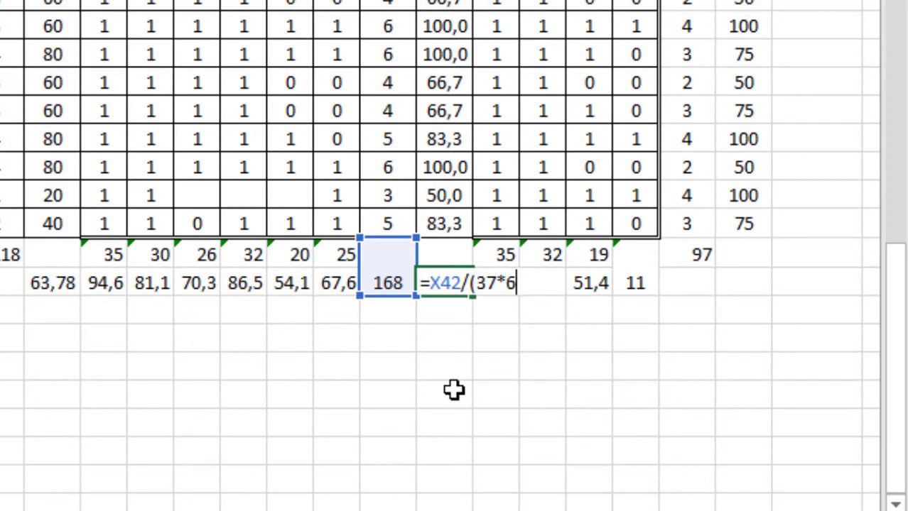
type(")*100")
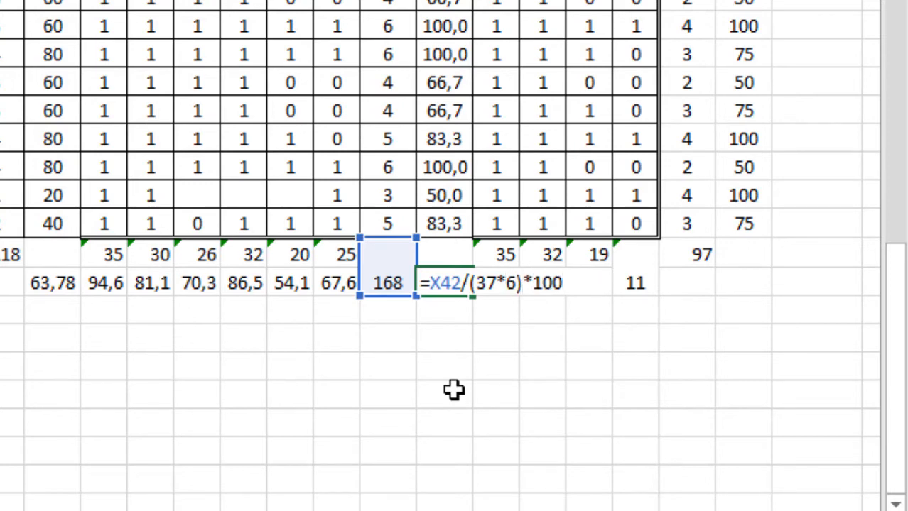
key("Return")
left_click(453, 390)
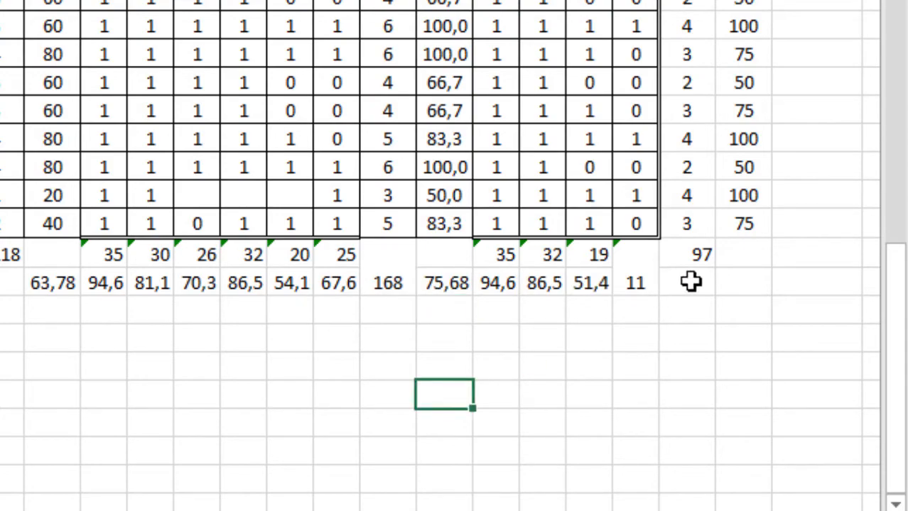
Merge and center AD42:AD43 beneath the Perkembangan dan Perencanaan Karir subtotals
left_click(691, 282)
left_click_drag(700, 259, 693, 283)
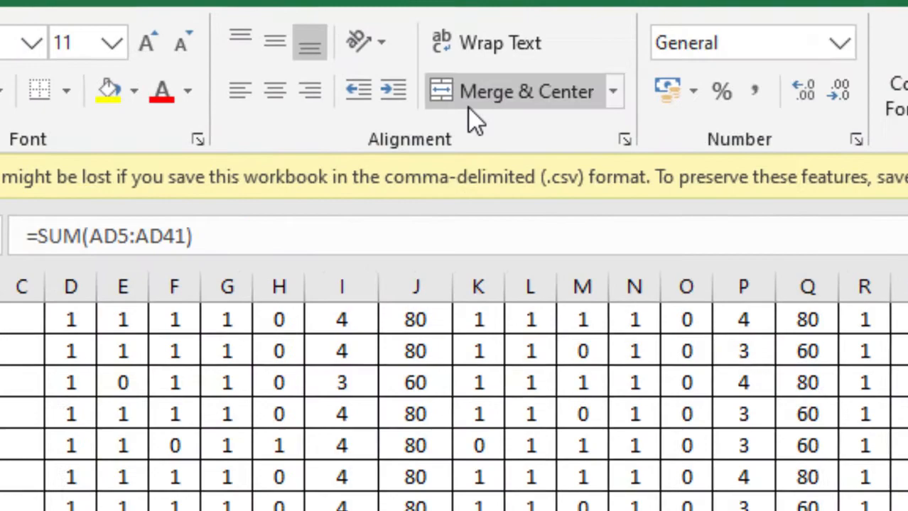
left_click(228, 29)
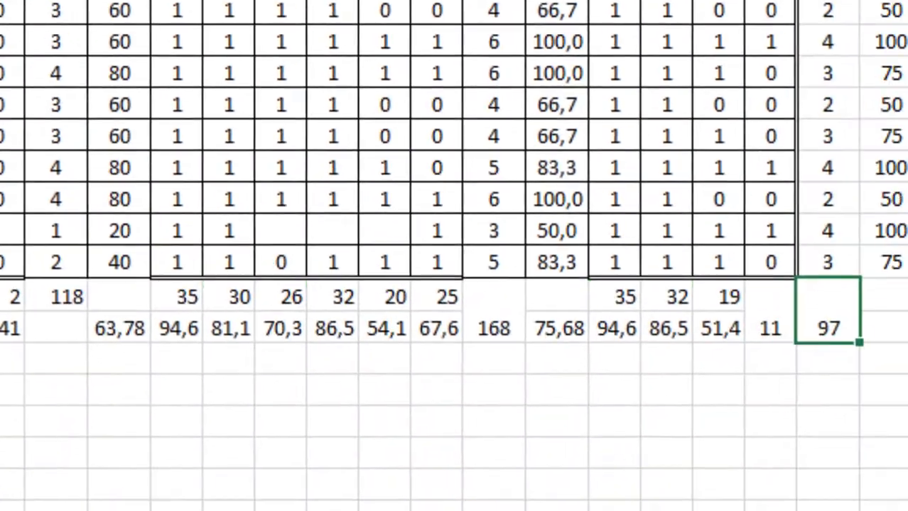
Try to merge and center P42:P43 beneath the Perkembangan Sosial subtotals, and undo that merge
left_click(71, 328)
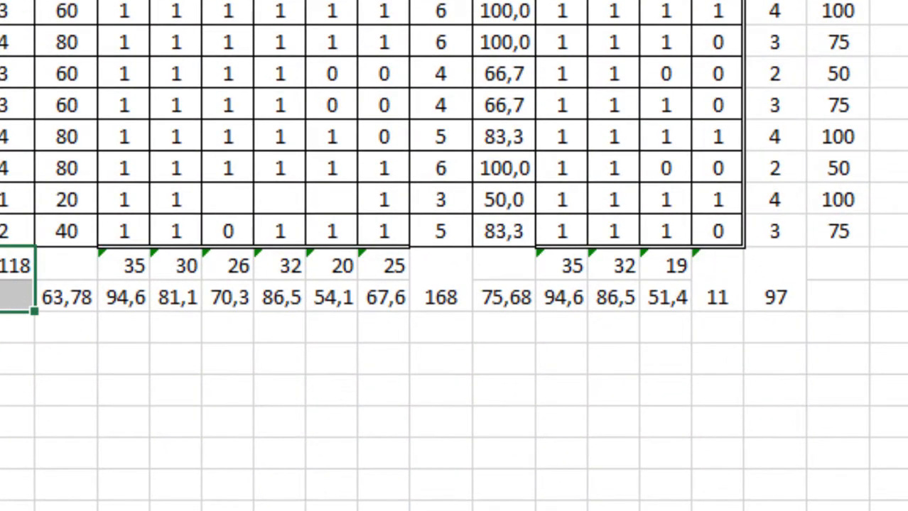
key("F4")
left_click(840, 293)
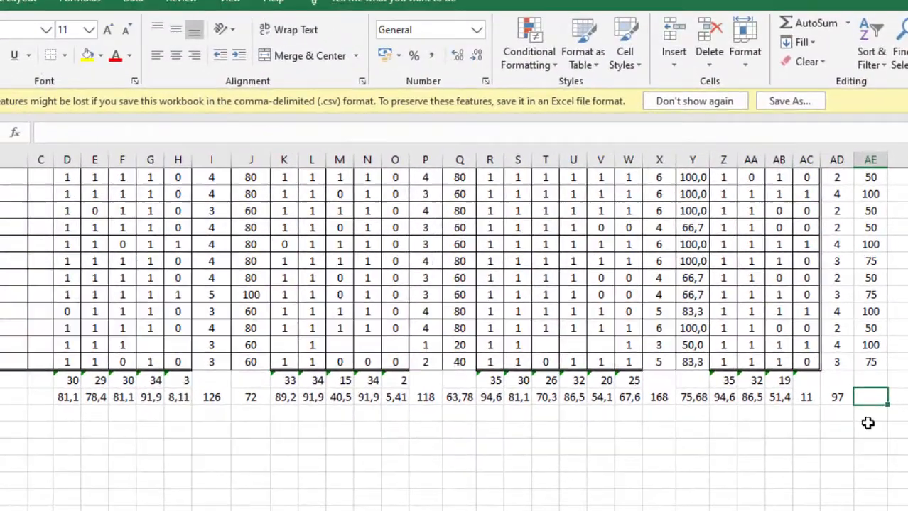
key("ctrl+z")
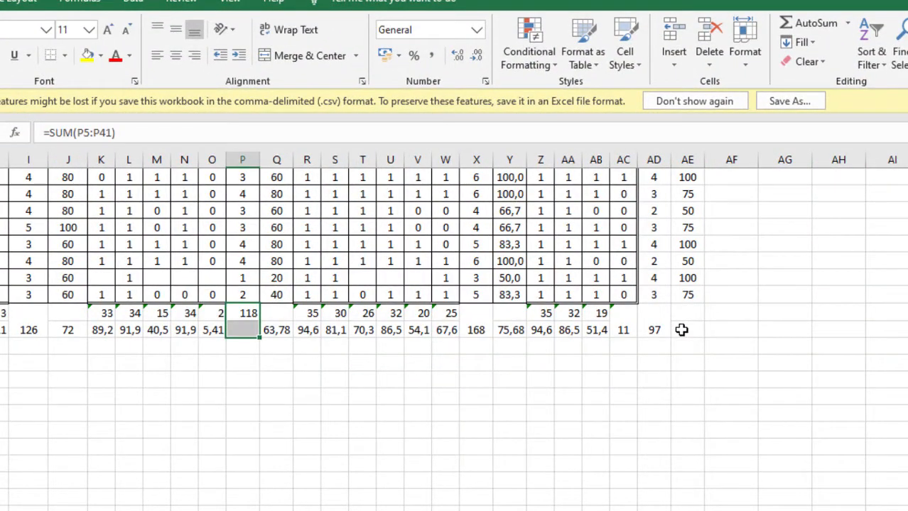
Enter =AD42/(37*4)*100 in AE43 as the overall Perkembangan dan Perencanaan Karir percentage
left_click(684, 328)
type("=")
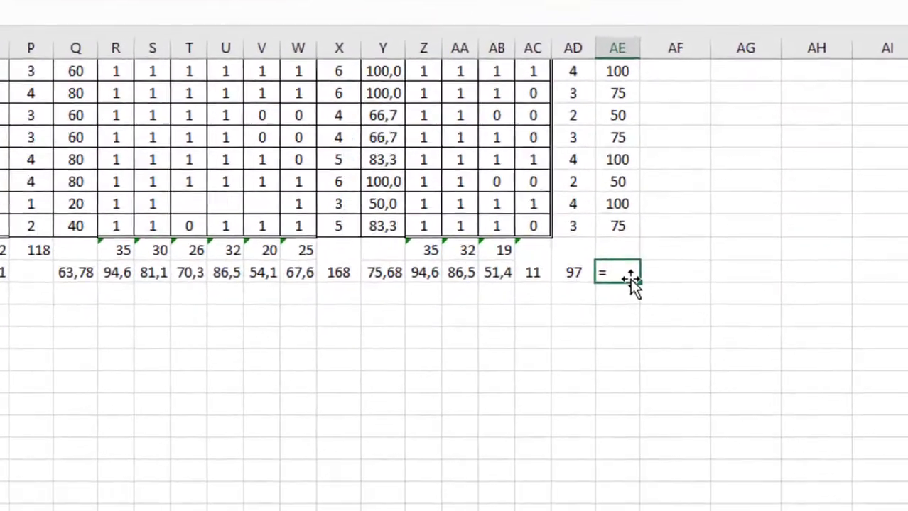
left_click(653, 329)
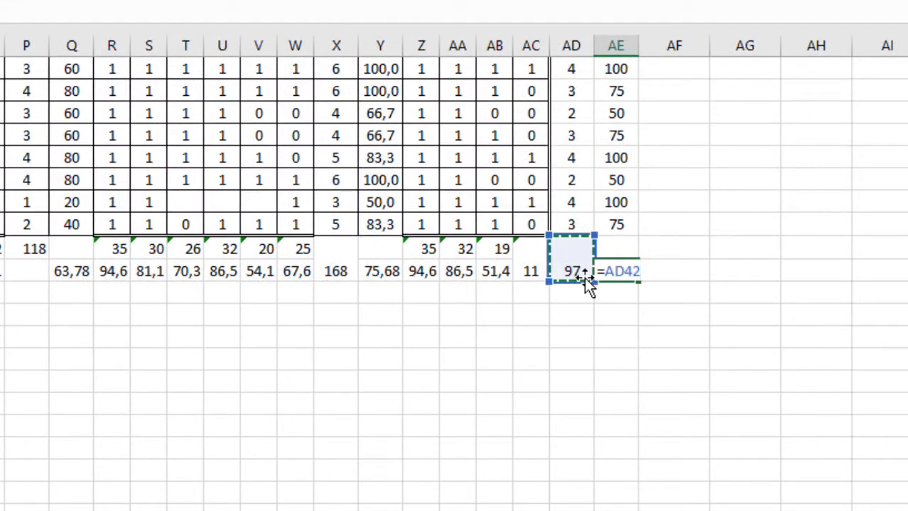
type("/")
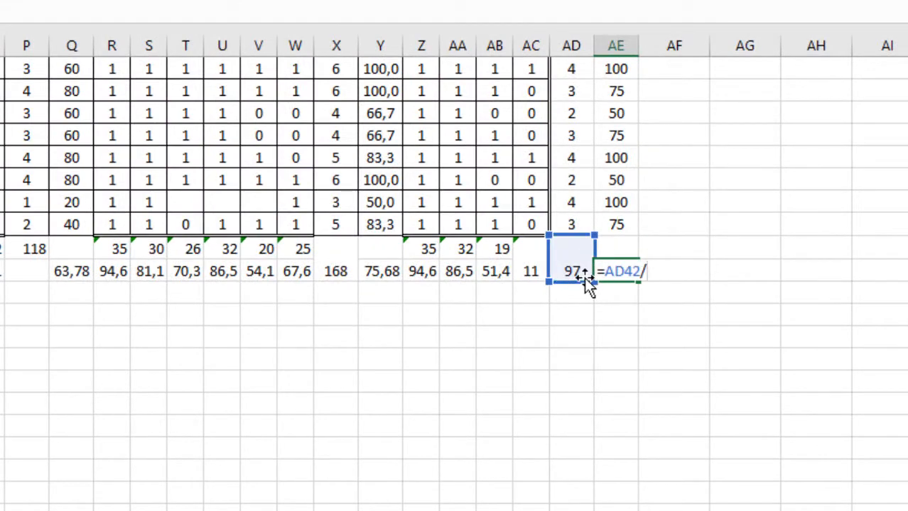
type("(37*4)*100")
key("Return")
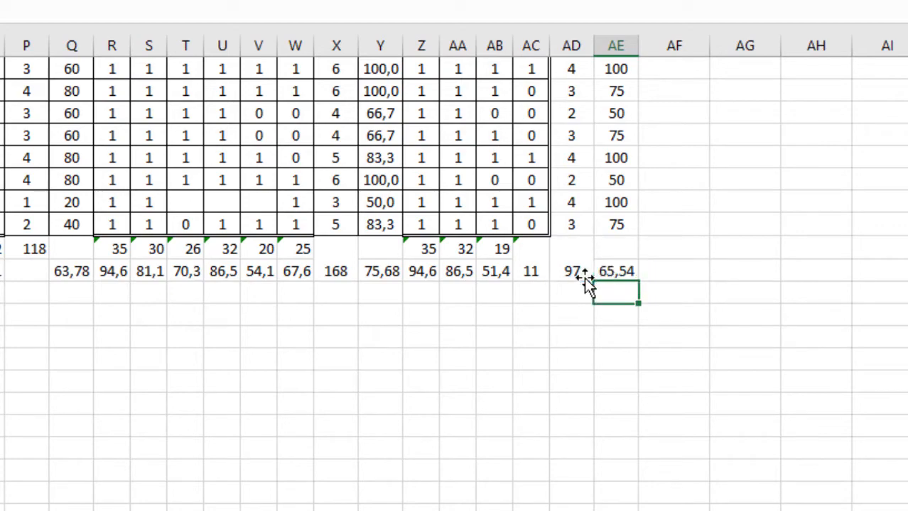
left_click(665, 337)
Remove all cell borders from the whole table, from the No header down through the item totals and percentage rows
scroll(613, 327, "up", 4)
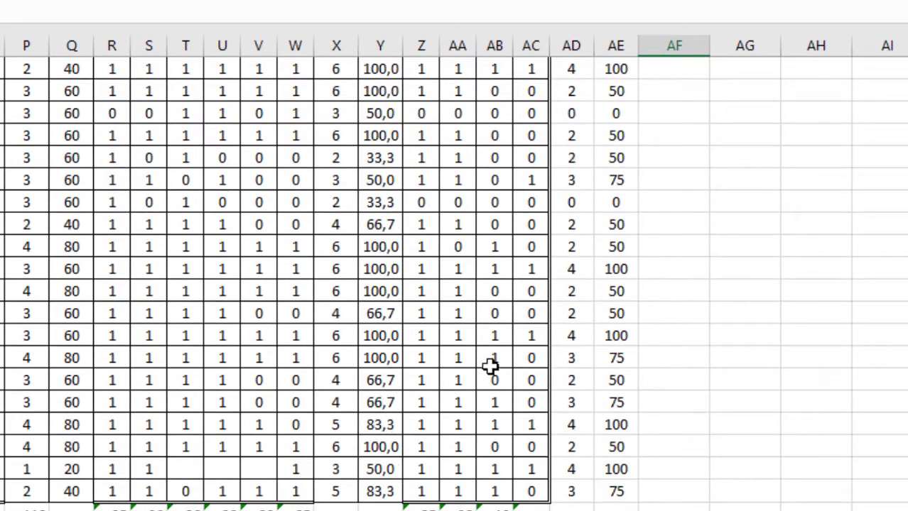
scroll(576, 309, "up", 5)
scroll(559, 163, "down", 1)
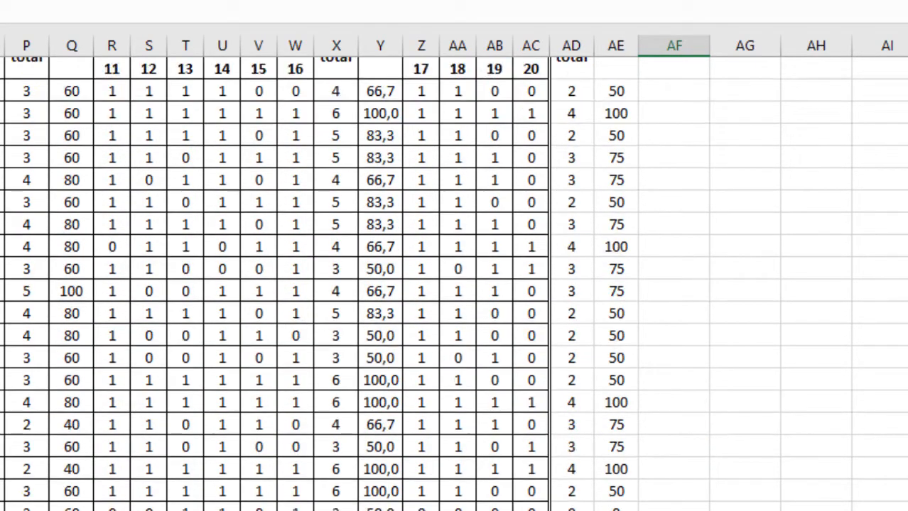
scroll(455, 284, "down", 4)
scroll(455, 319, "up", 5)
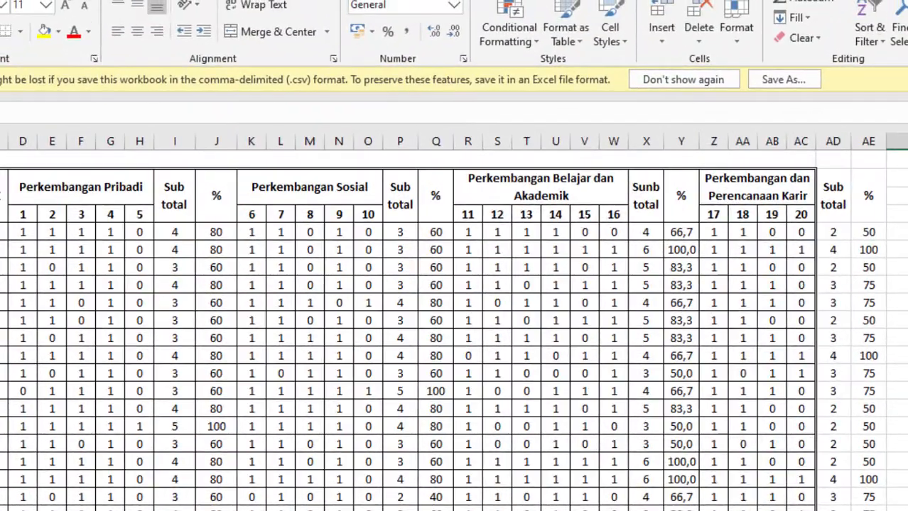
left_click_drag(2, 187, 881, 507)
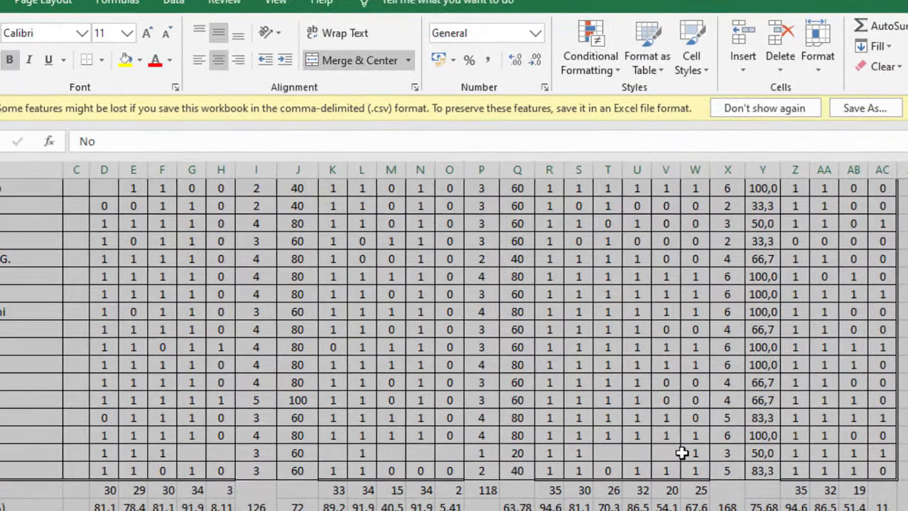
scroll(452, 355, "up", 6)
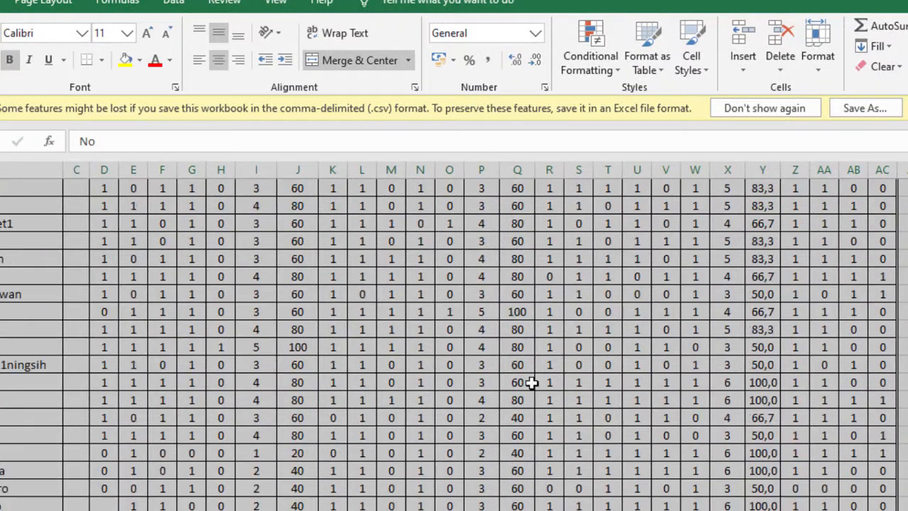
scroll(532, 384, "up", 2)
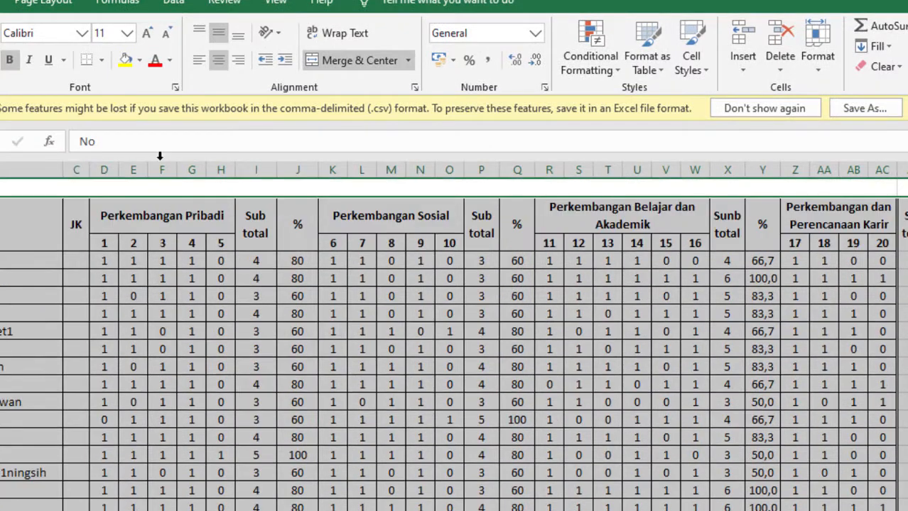
left_click(102, 61)
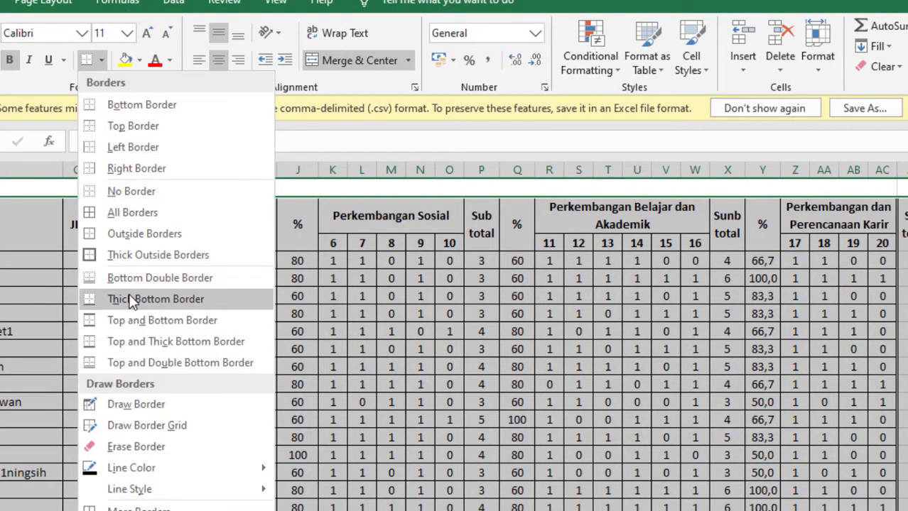
left_click(121, 191)
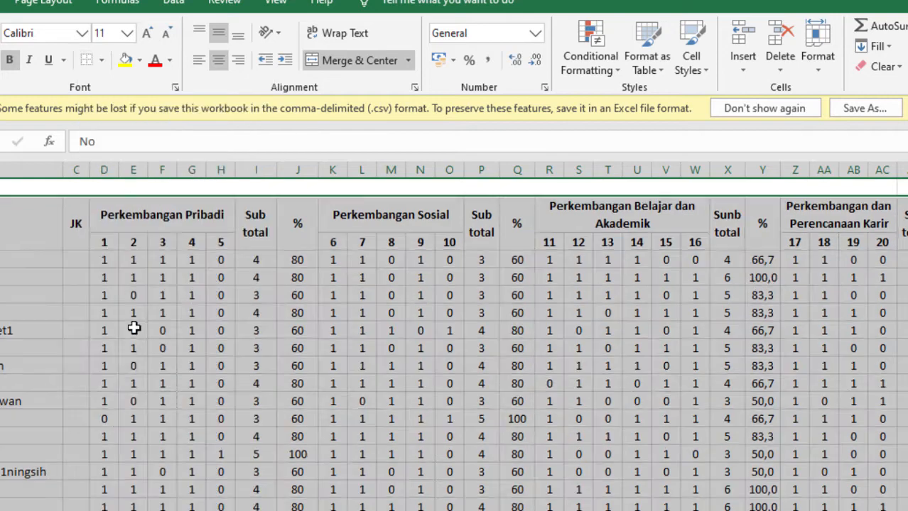
left_click(134, 328)
scroll(770, 406, "down", 2)
scroll(770, 406, "up", 2)
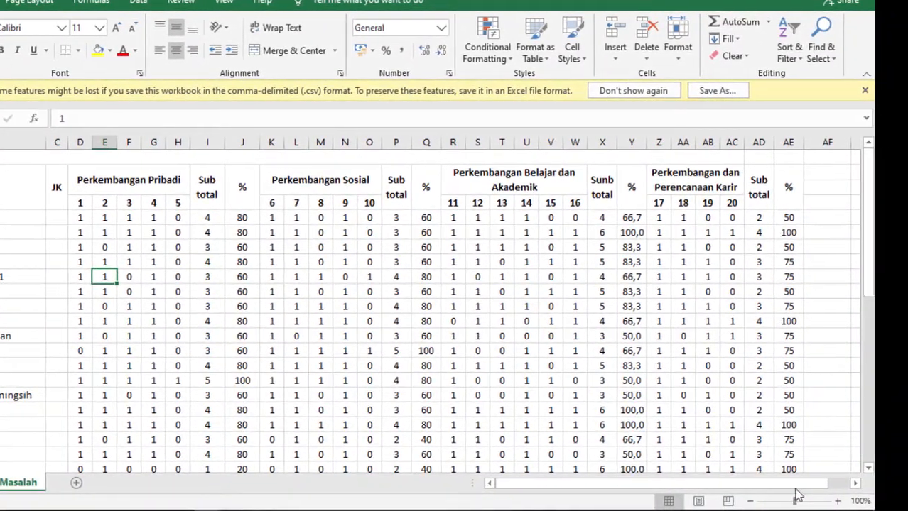
Merge and center AF2:AG3 beside the last % header and enter the heading Jumlah Total
left_click_drag(796, 486, 817, 486)
left_click_drag(676, 172, 687, 186)
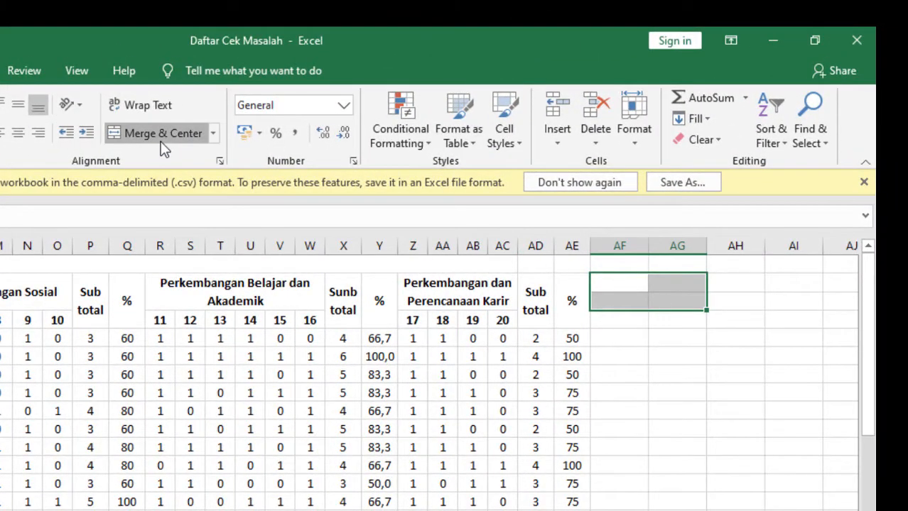
left_click(161, 133)
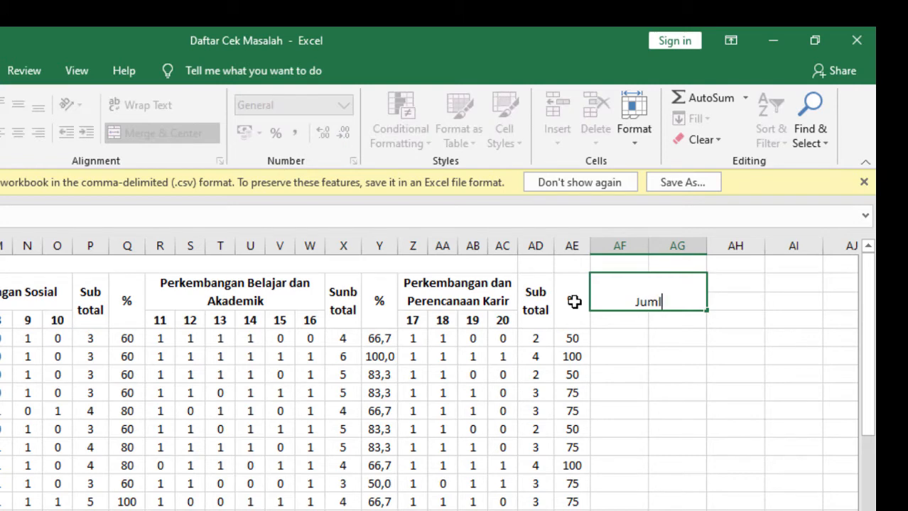
type("ah Totak")
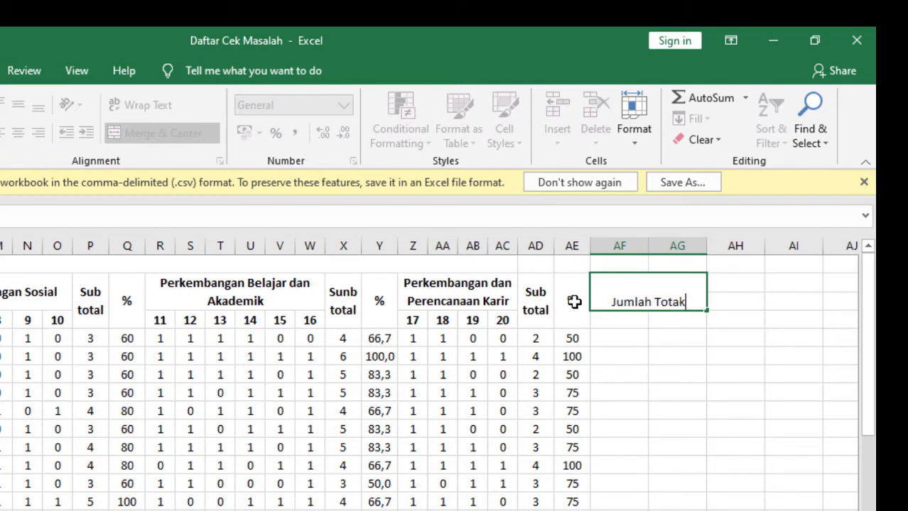
key("BackSpace")
type("l")
Enter the column headers total in AF4 and % in AG4 beneath the Jumlah Total heading
left_click(617, 319)
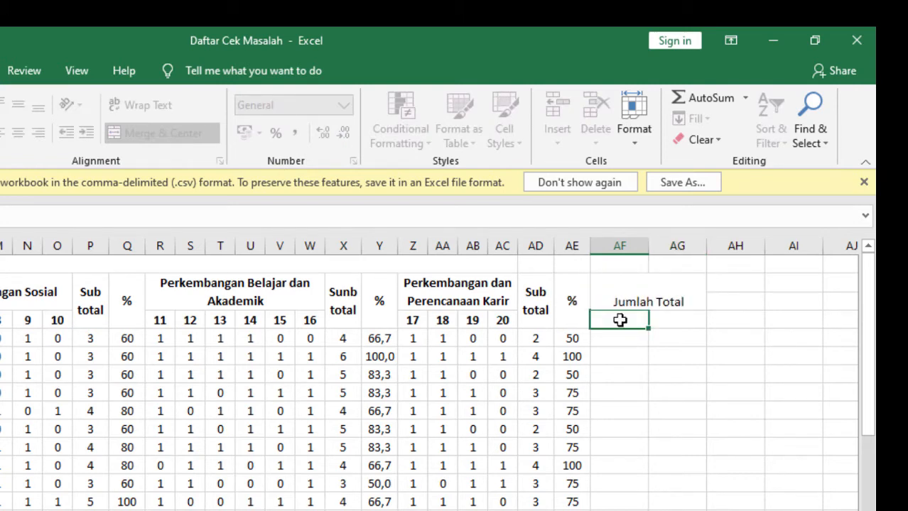
type("total")
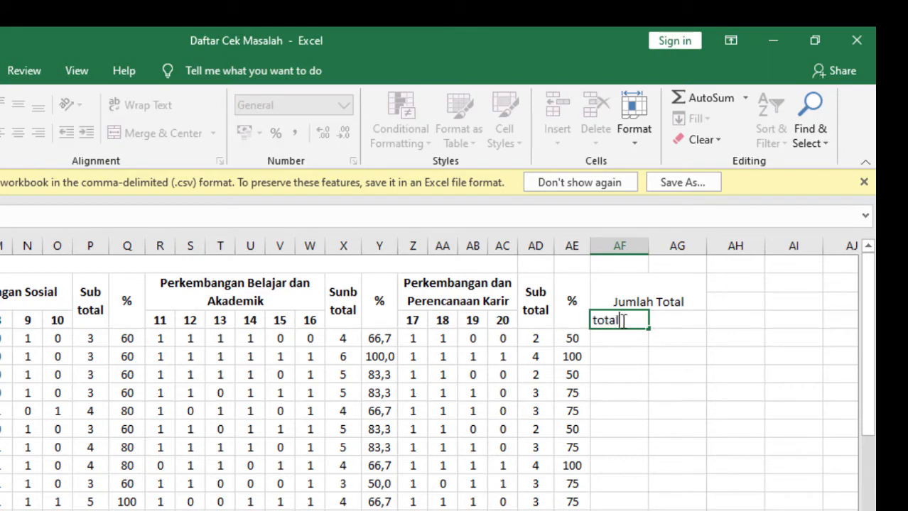
left_click(678, 319)
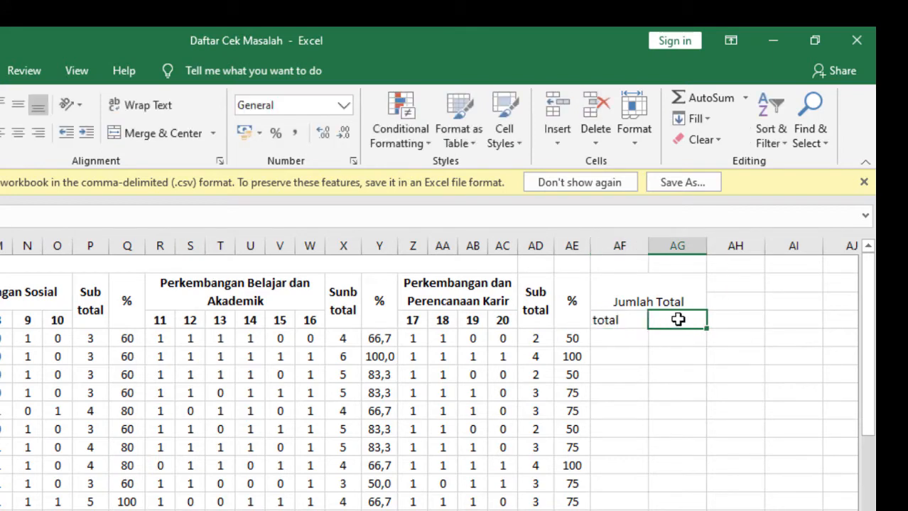
type("%")
left_click(678, 393)
scroll(636, 366, "down", 1)
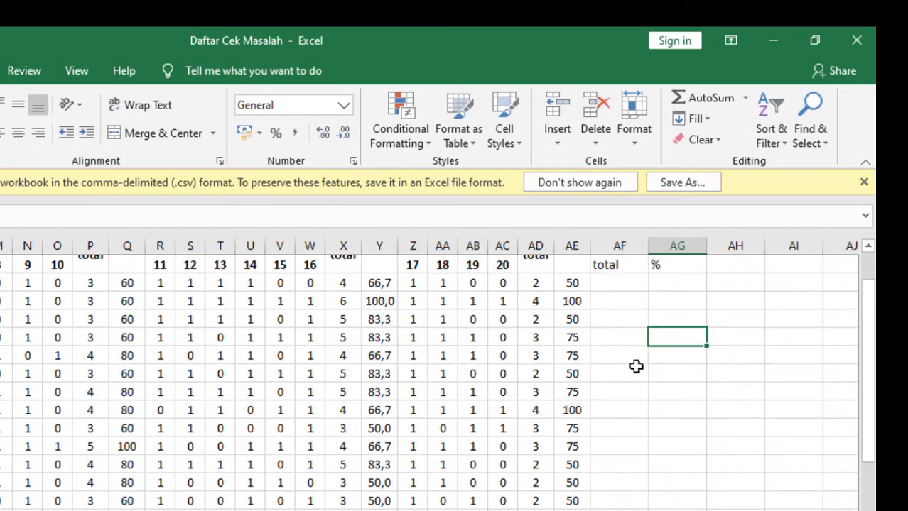
Enter =SUM(I5;P5;X5) in AF5 as the first student's total
scroll(636, 367, "up", 1)
left_click(620, 340)
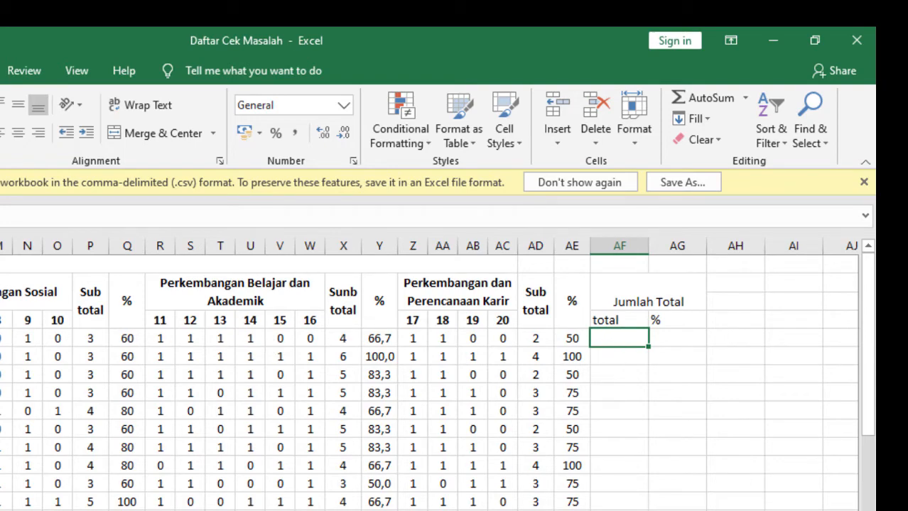
left_click(50, 335)
left_click(86, 339)
left_click(343, 339)
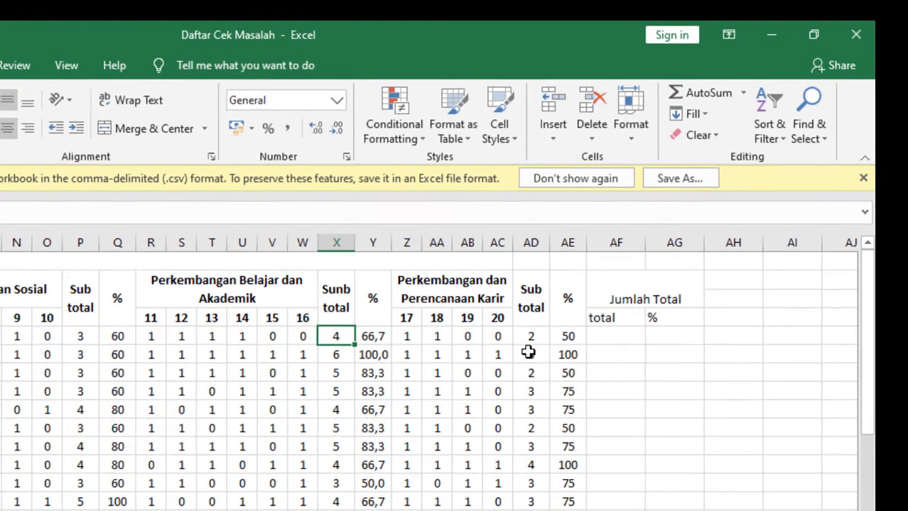
left_click(620, 339)
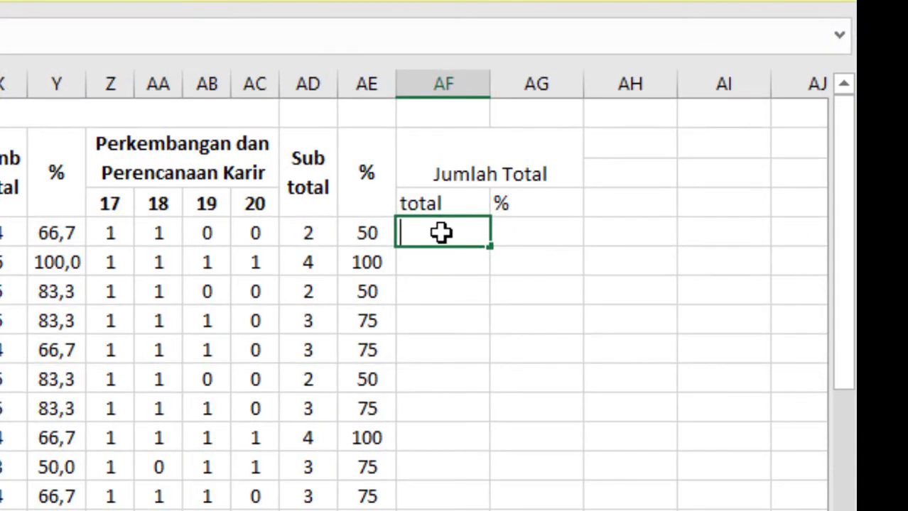
type("=sum(")
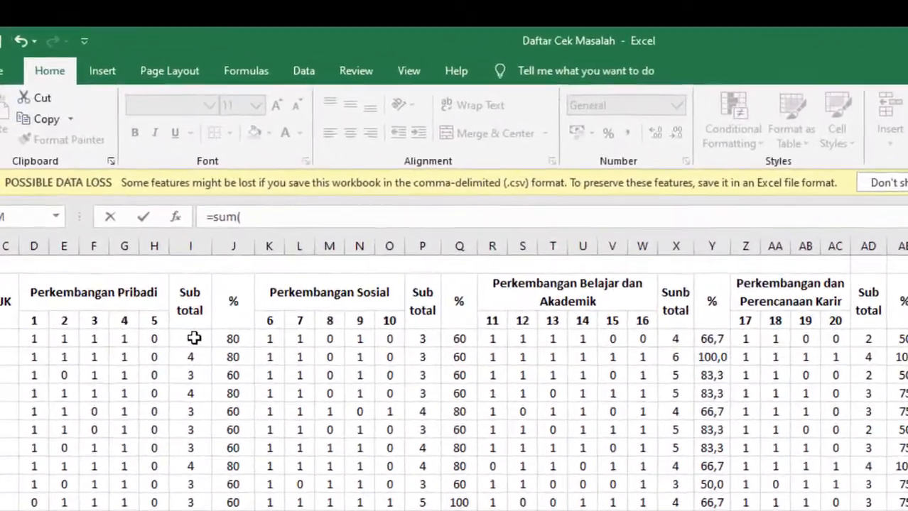
left_click(140, 248)
left_click(430, 343)
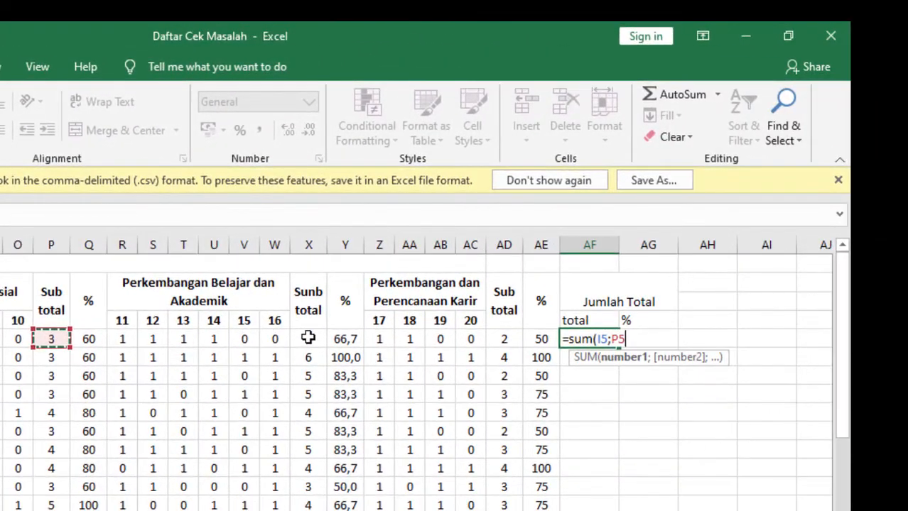
type(";")
left_click(307, 338)
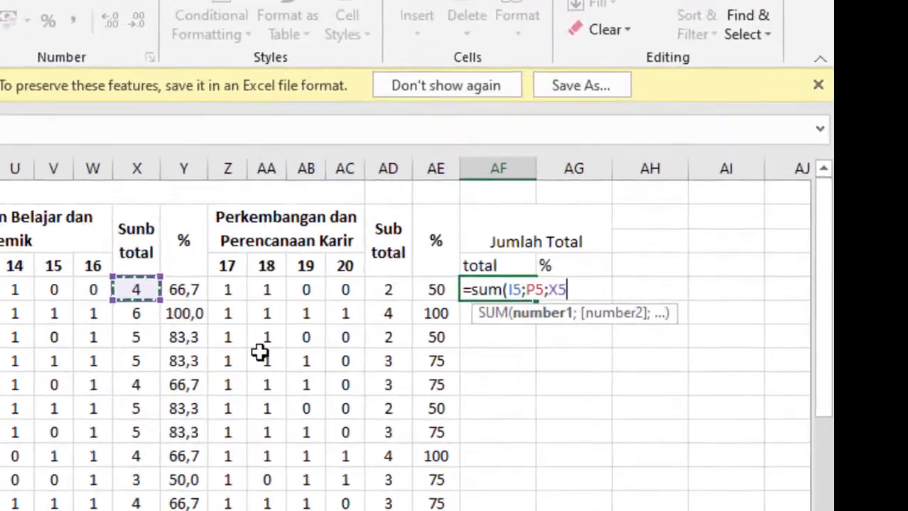
key("Return")
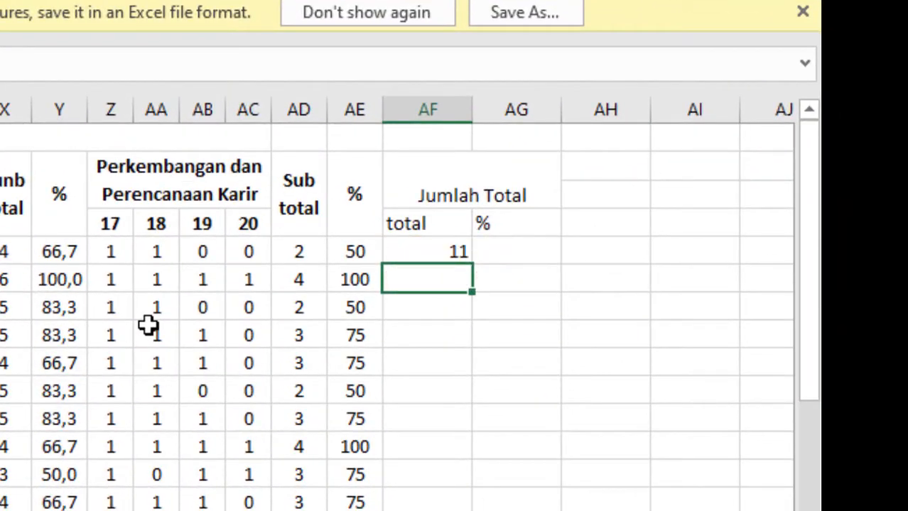
Fill the AF5 total formula down the column to the last student row
left_click(432, 257)
left_click_drag(473, 264, 611, 425)
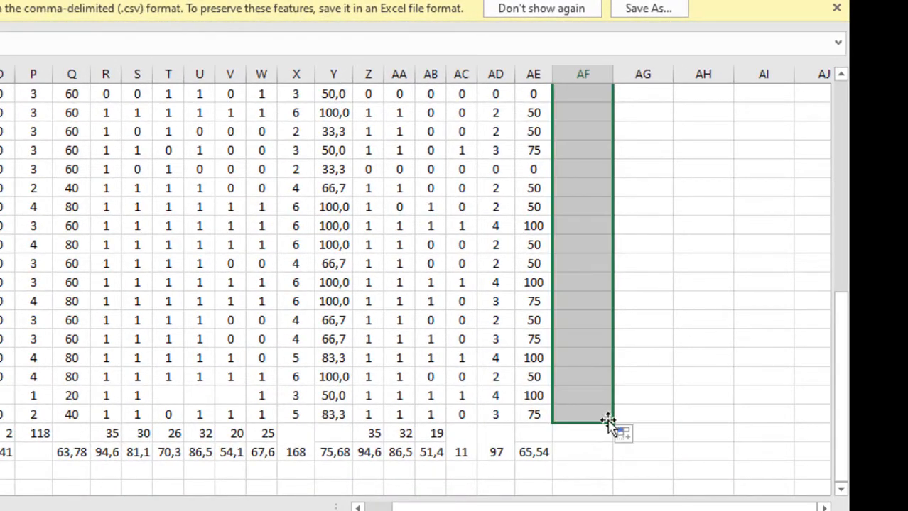
scroll(636, 341, "up", 6)
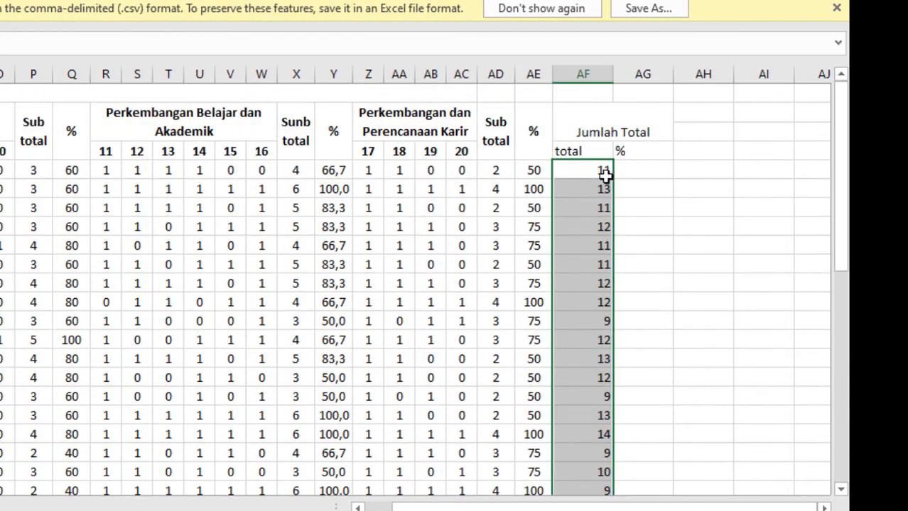
Enter =AF5/20*100 in AG5 as the first student's overall percentage
left_click(628, 201)
left_click(628, 165)
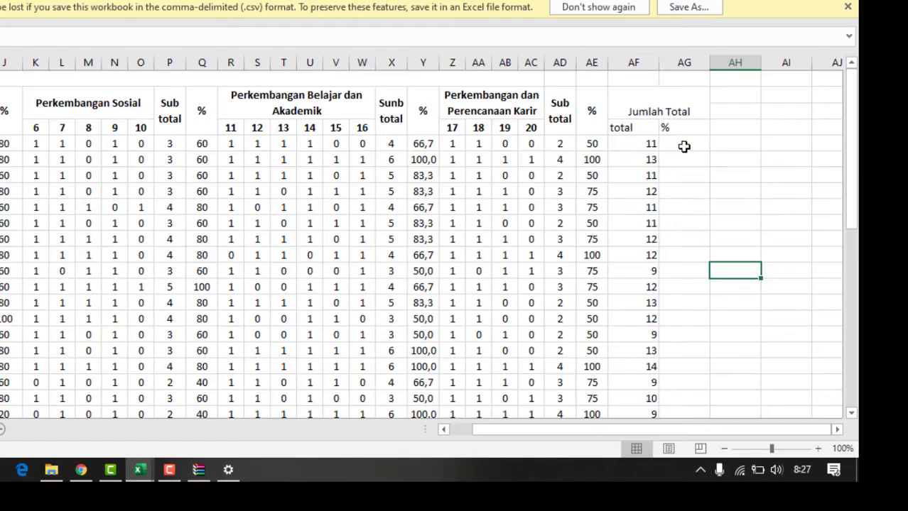
left_click(643, 174)
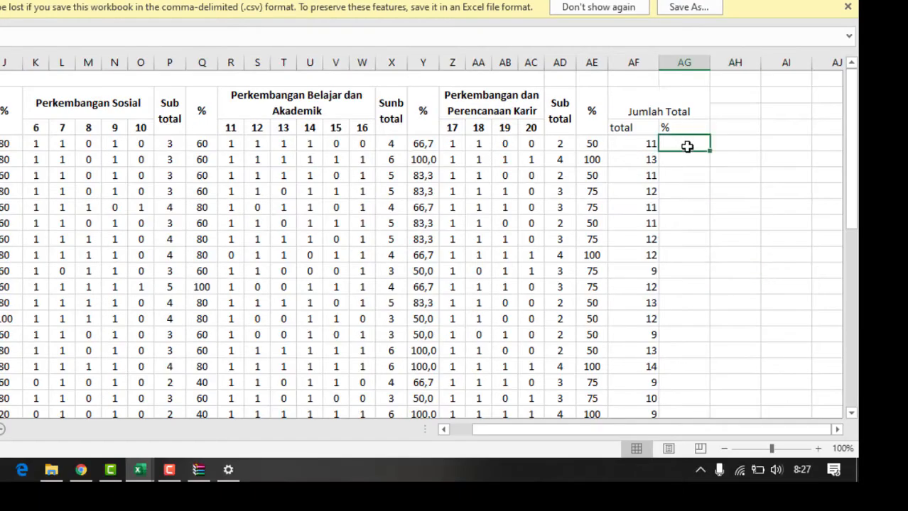
type("=")
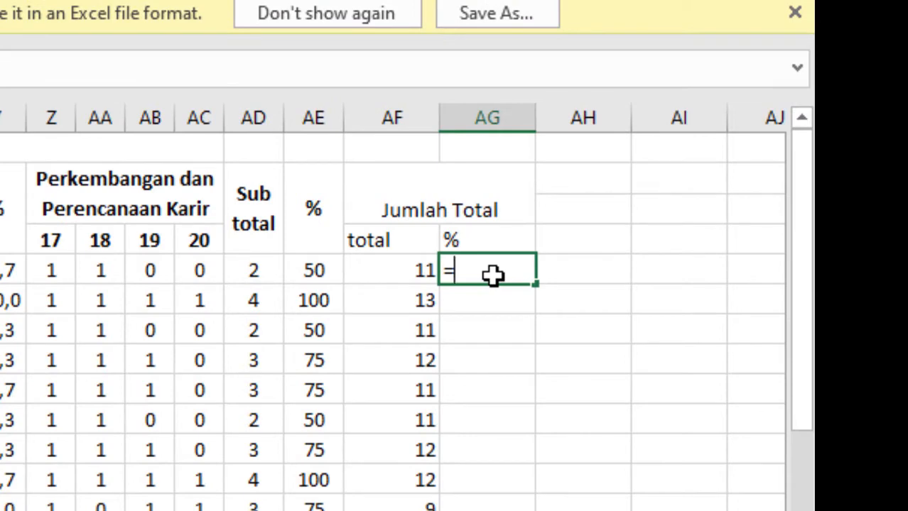
left_click(412, 273)
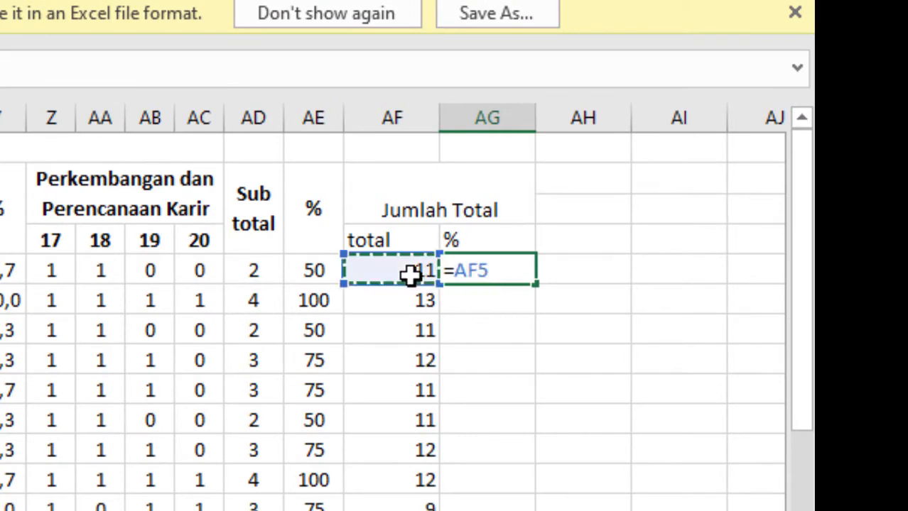
type("/20")
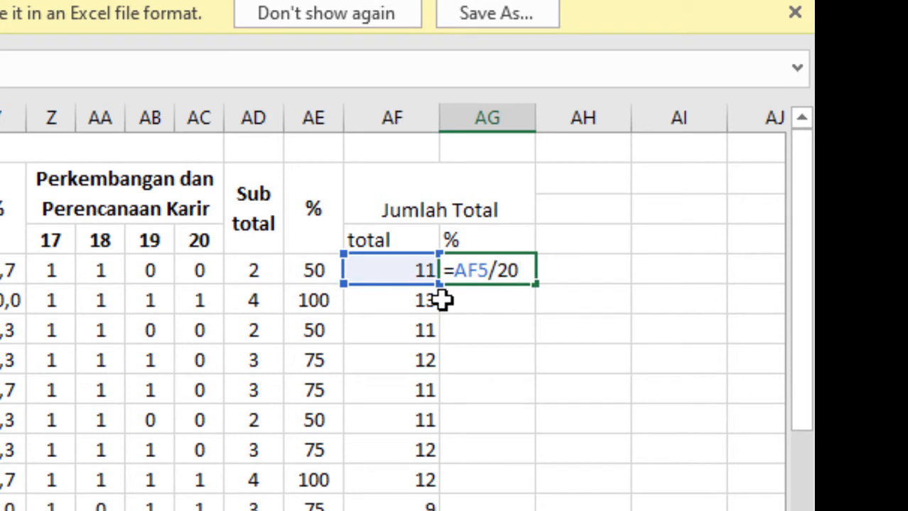
type("*100")
key("Return")
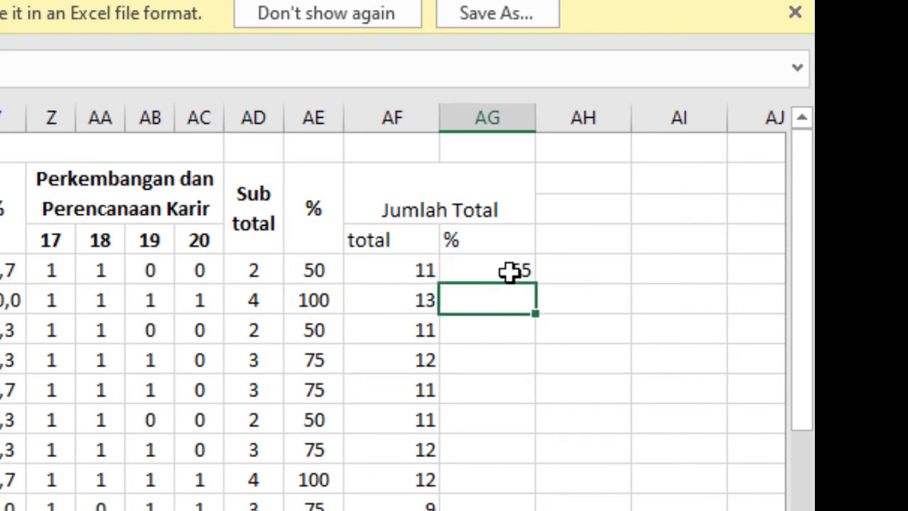
Fill the AG5 percentage formula down the column through the last student row
left_click(510, 270)
left_click_drag(536, 290, 693, 373)
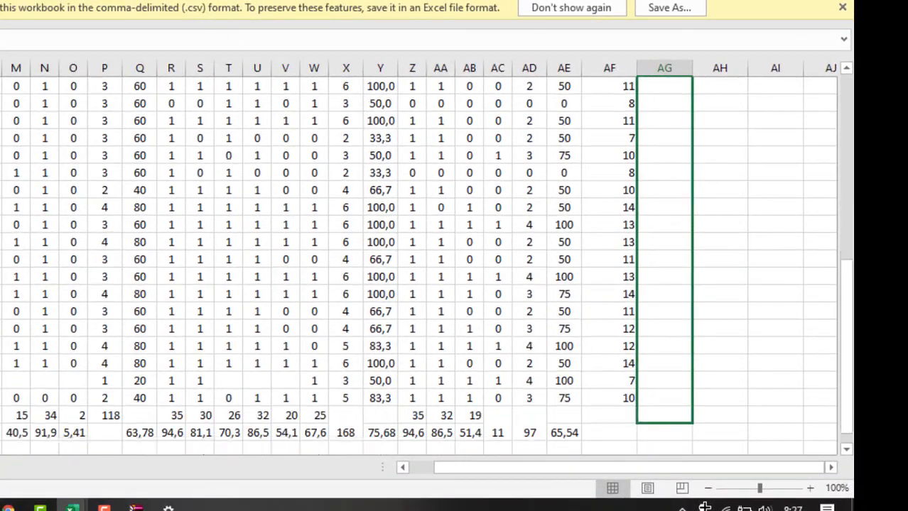
scroll(660, 341, "down", 4)
left_click(658, 207)
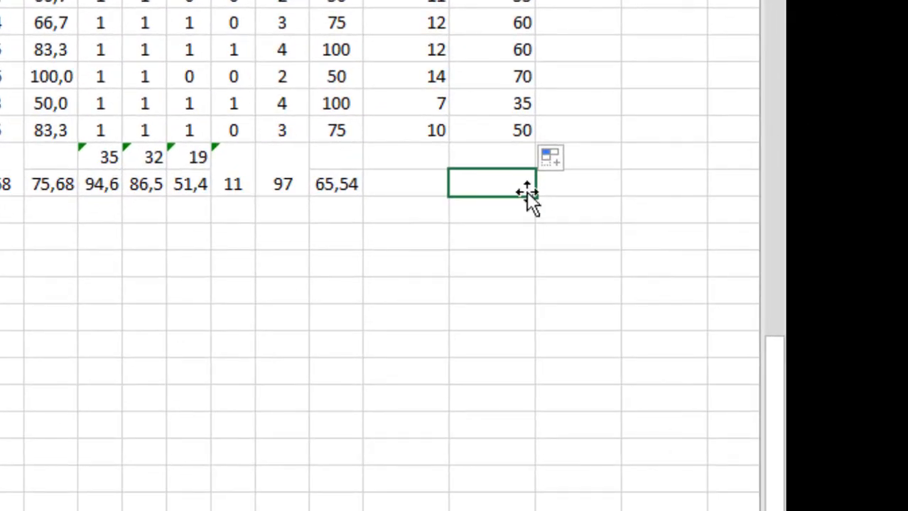
type("=")
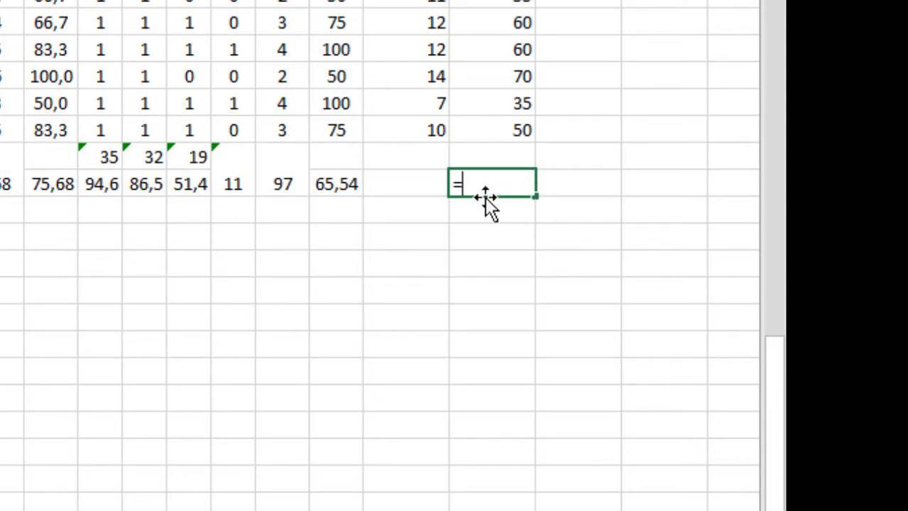
left_click(579, 207)
scroll(486, 417, "up", 4)
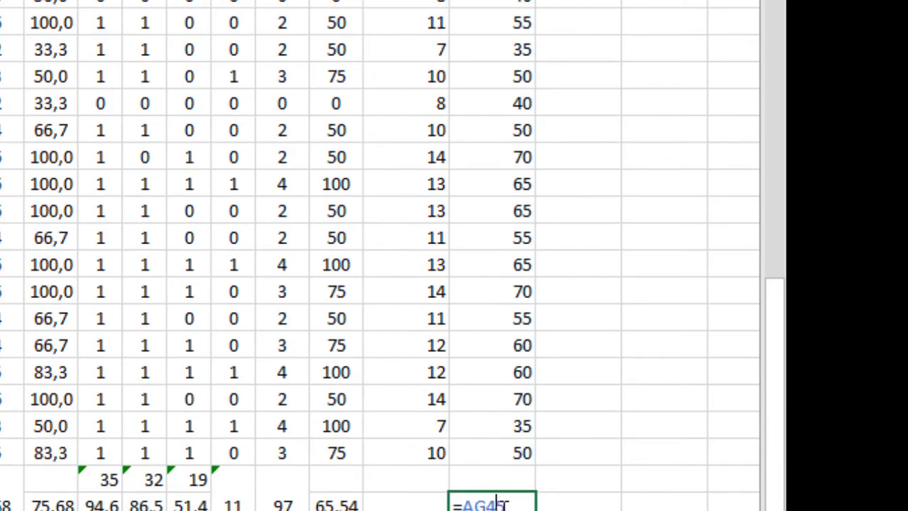
left_click_drag(519, 505, 400, 484)
key("BackSpace")
left_click(662, 482)
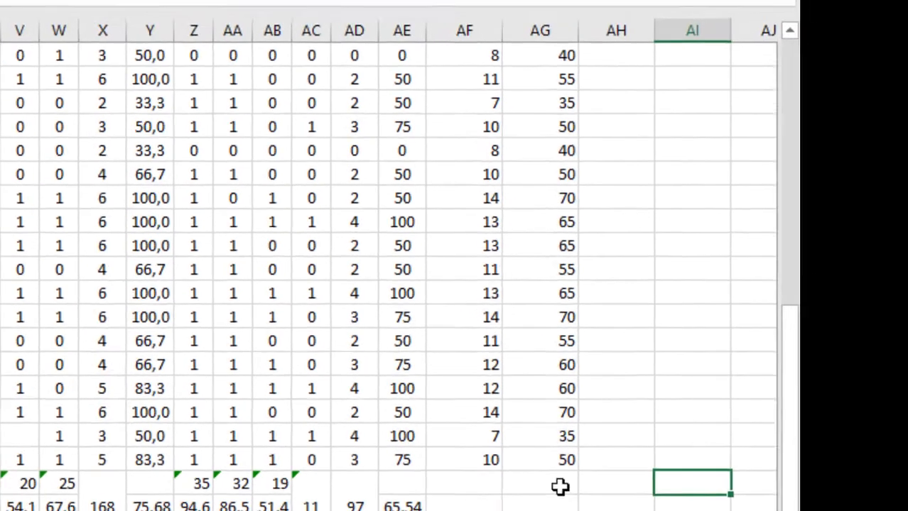
Enter a SUM formula in AF42 that adds the totals of all students, from AF5 to AF41
scroll(485, 330, "up", 2)
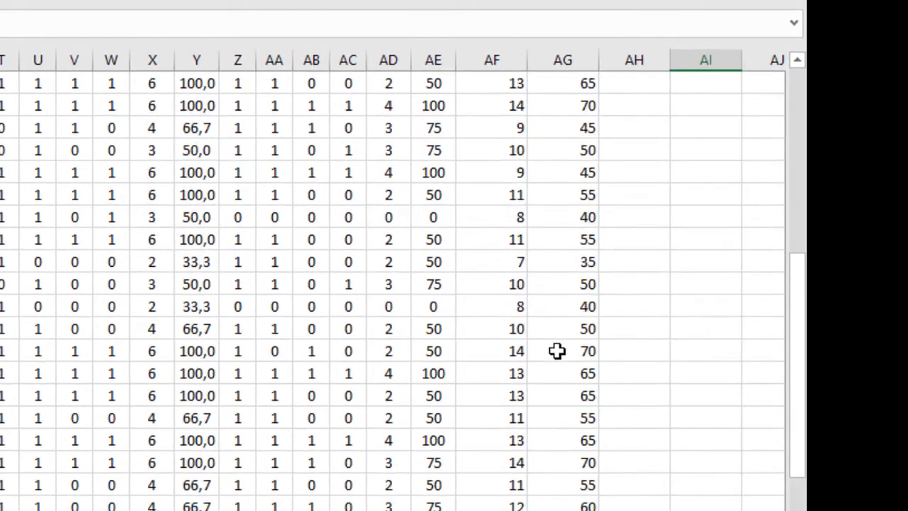
scroll(557, 351, "up", 6)
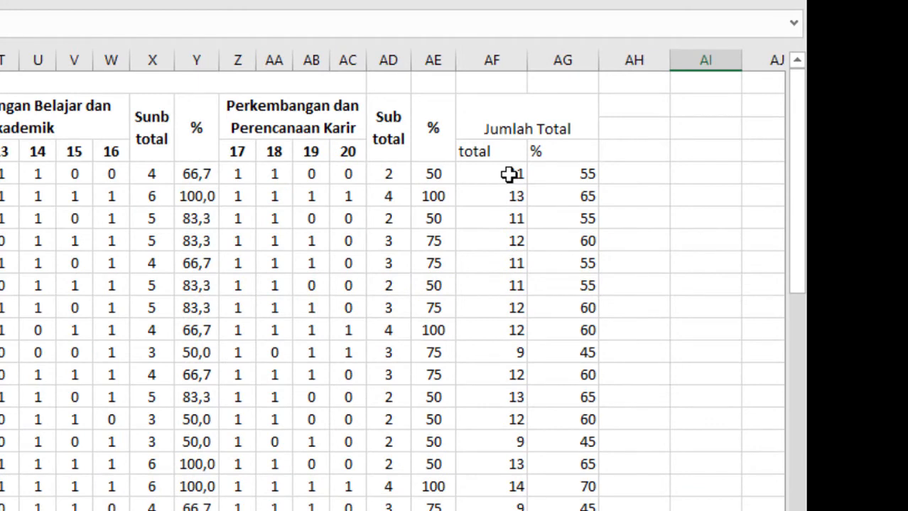
scroll(470, 460, "down", 10)
left_click(506, 328)
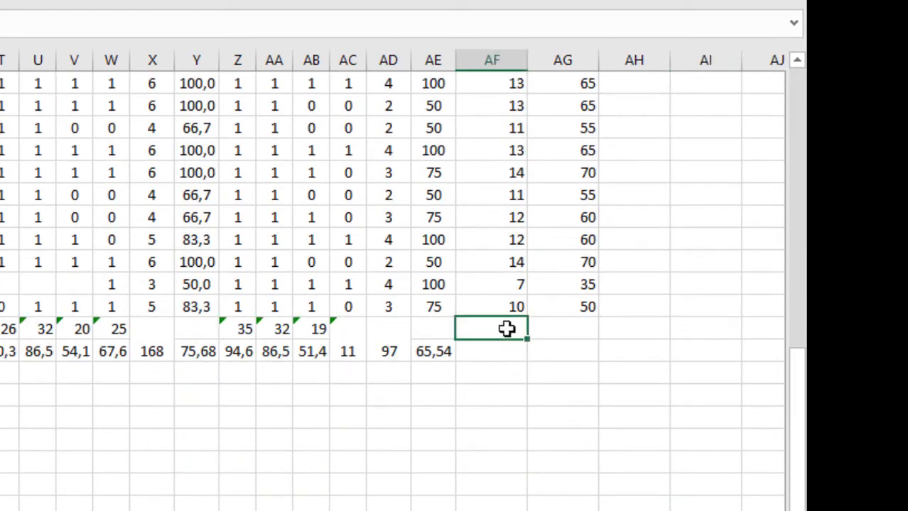
type("=su")
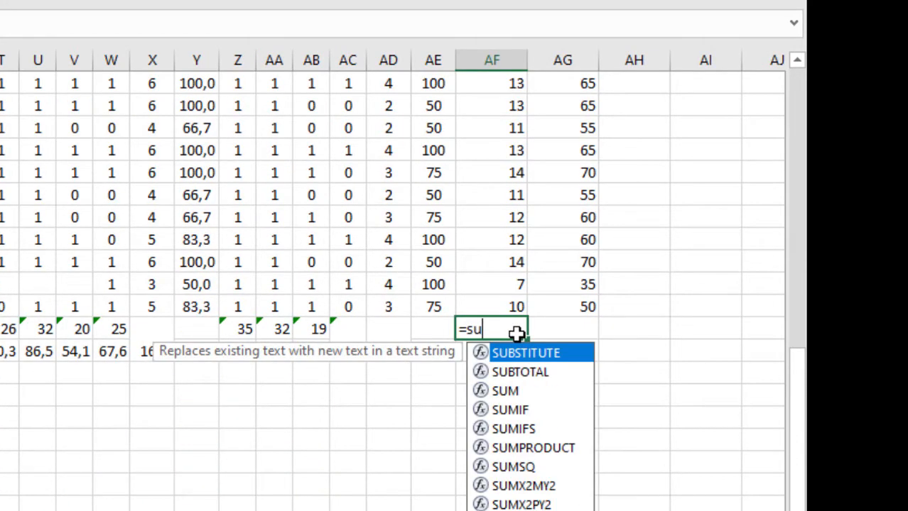
type("m(")
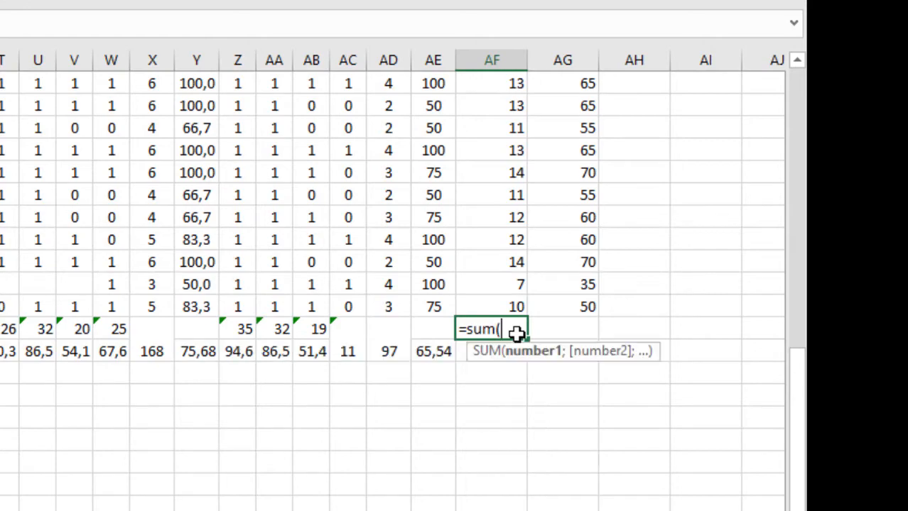
scroll(515, 318, "up", 10)
left_click_drag(515, 177, 496, 464)
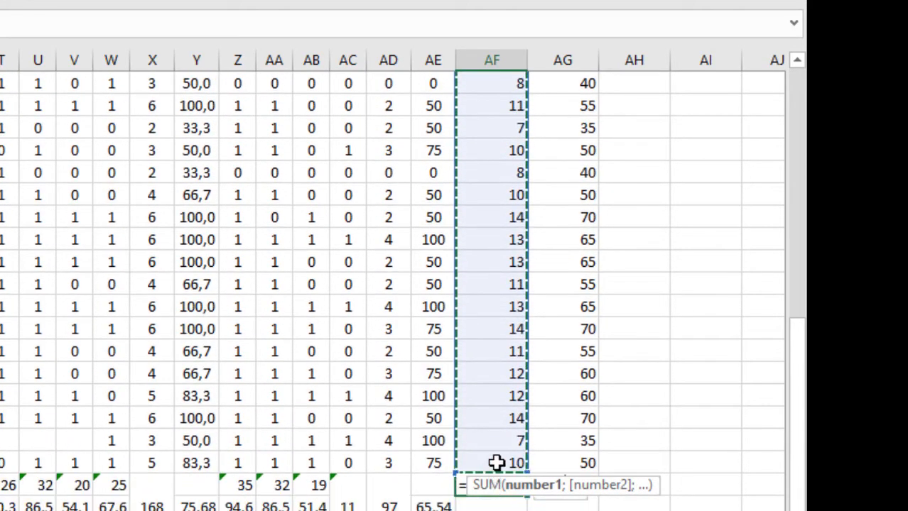
key("Return")
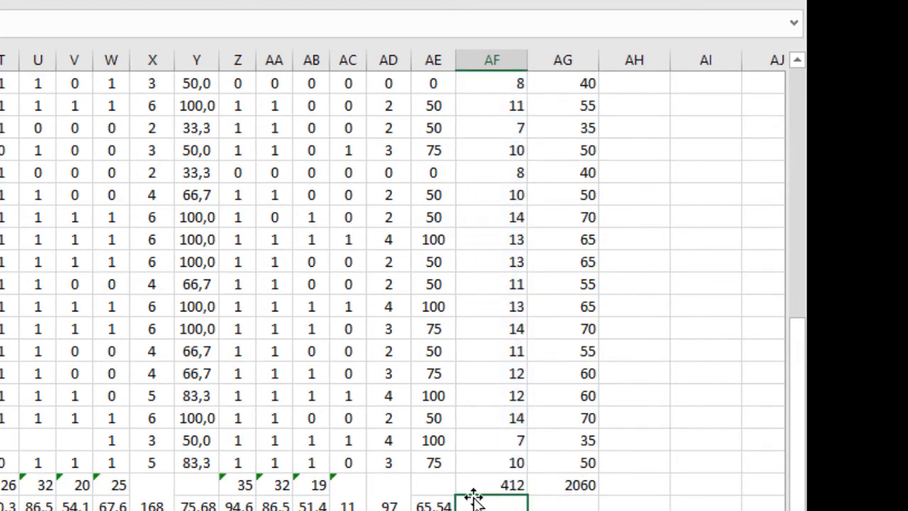
Merge and center AF42:AF43 beneath the student totals
scroll(470, 492, "down", 2)
left_click_drag(518, 349, 515, 367)
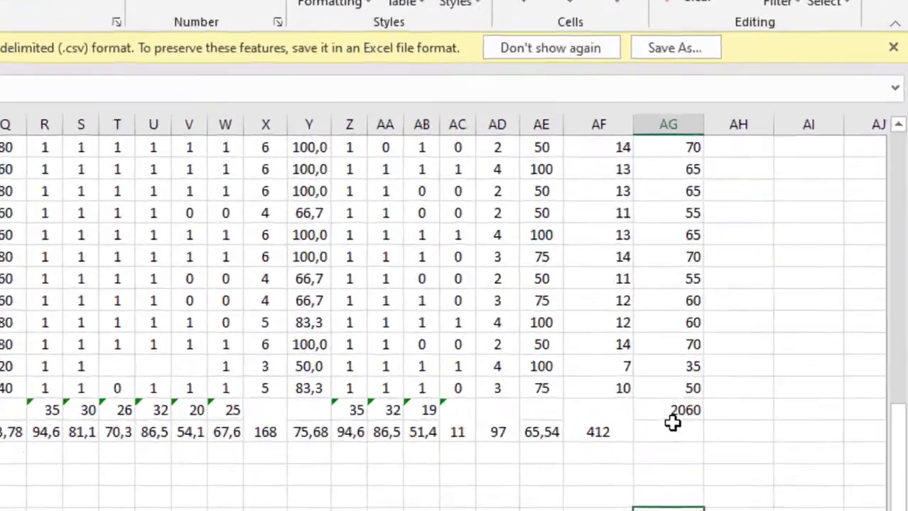
Undo the summed percentage in AG42 beneath the students' overall percentages
key("ctrl+z")
key("ctrl+z")
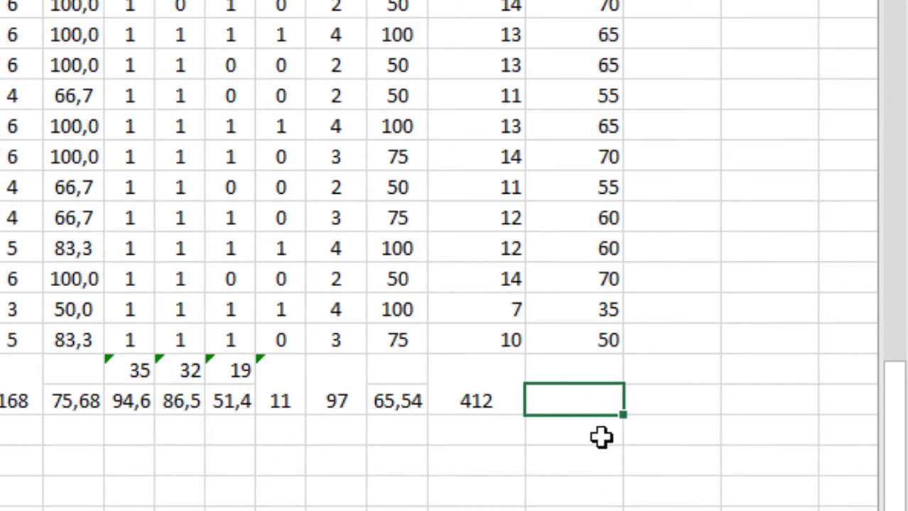
left_click(493, 395)
left_click(539, 455)
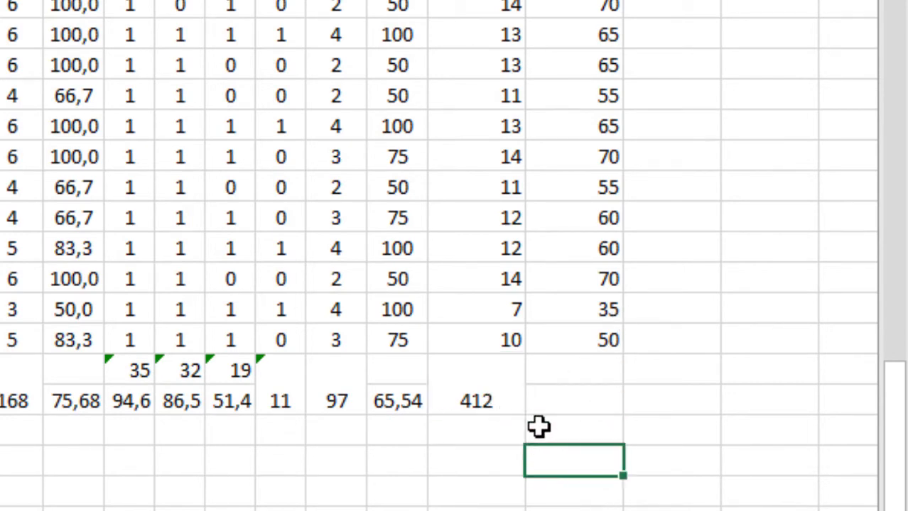
Enter =AF42/(37*20)*100 in AG43 as the overall percentage for all students
left_click(575, 404)
scroll(600, 338, "up", 10)
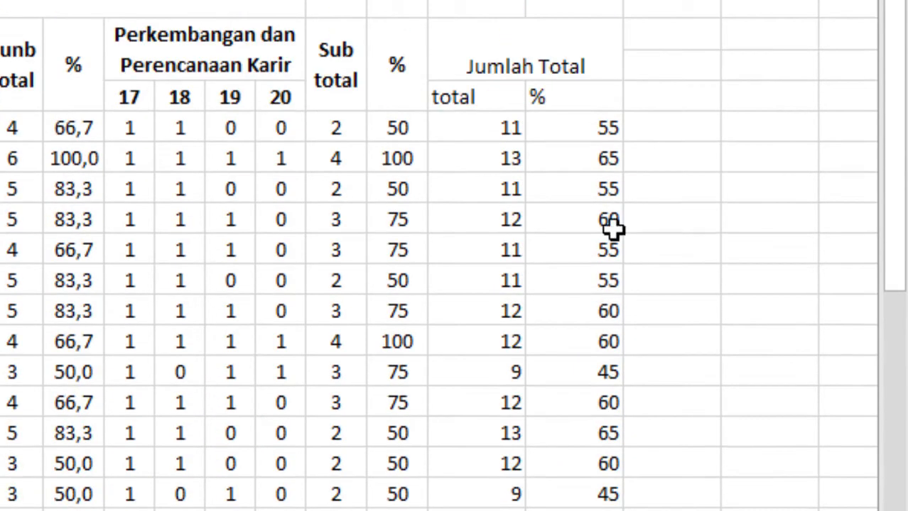
scroll(611, 299, "down", 10)
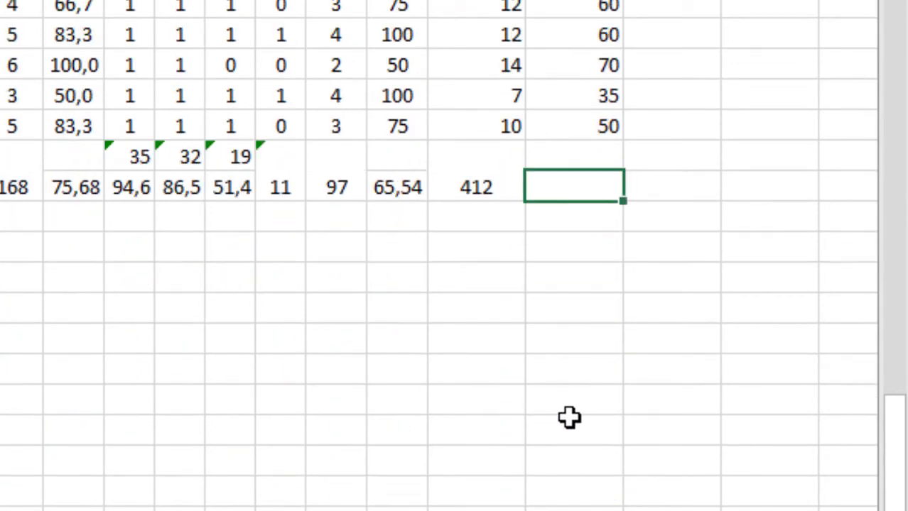
left_click(468, 183)
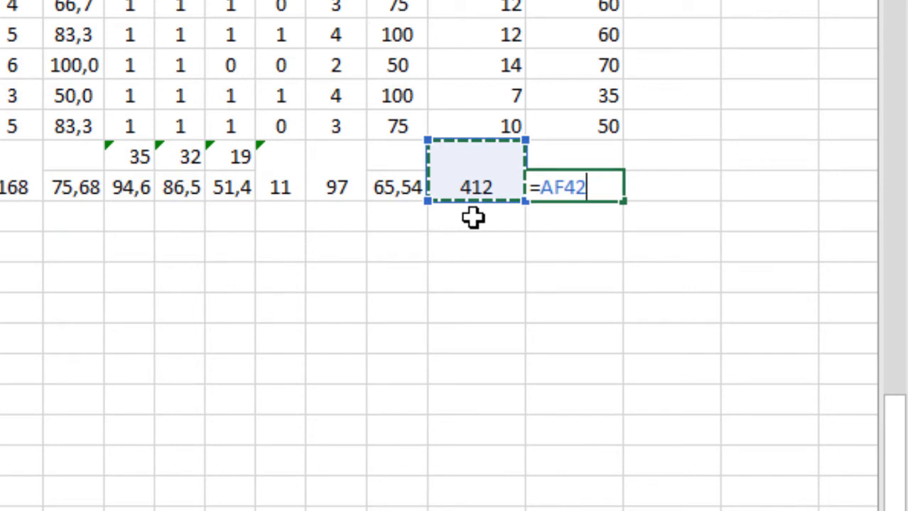
type("/")
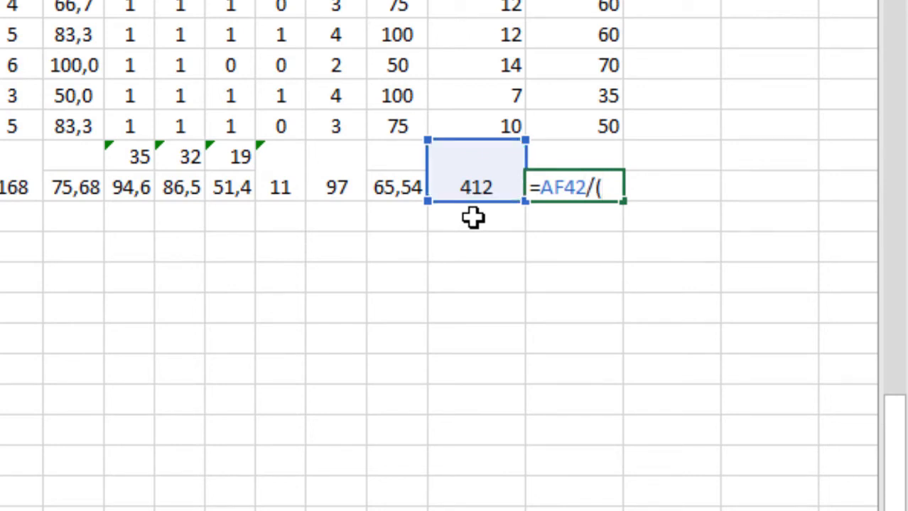
type("(37")
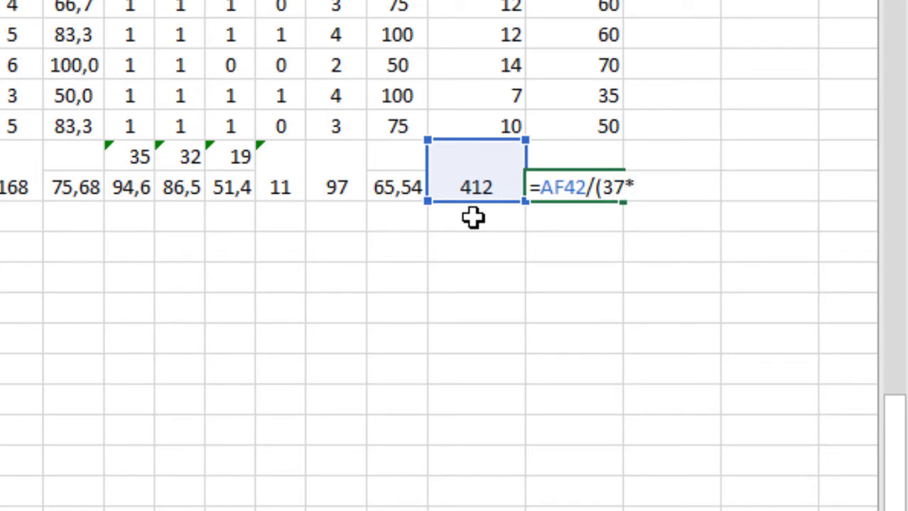
type("*20)*100")
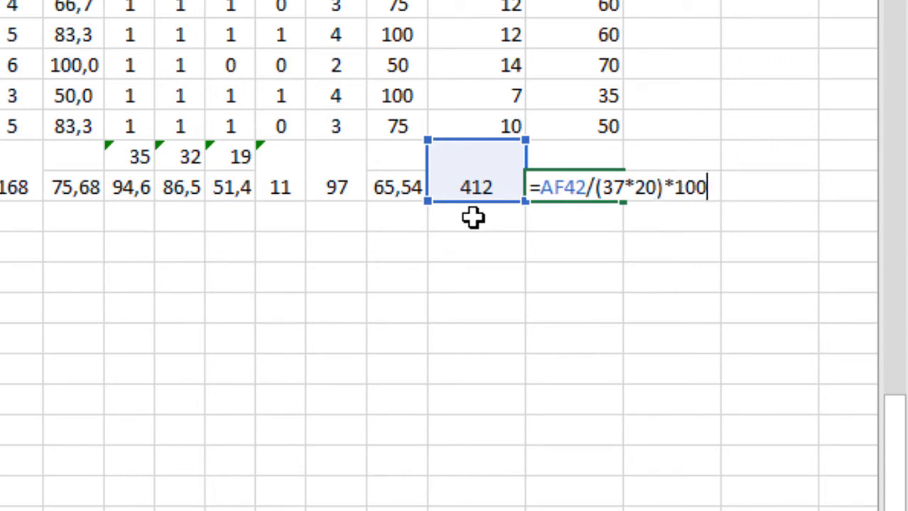
key("Return")
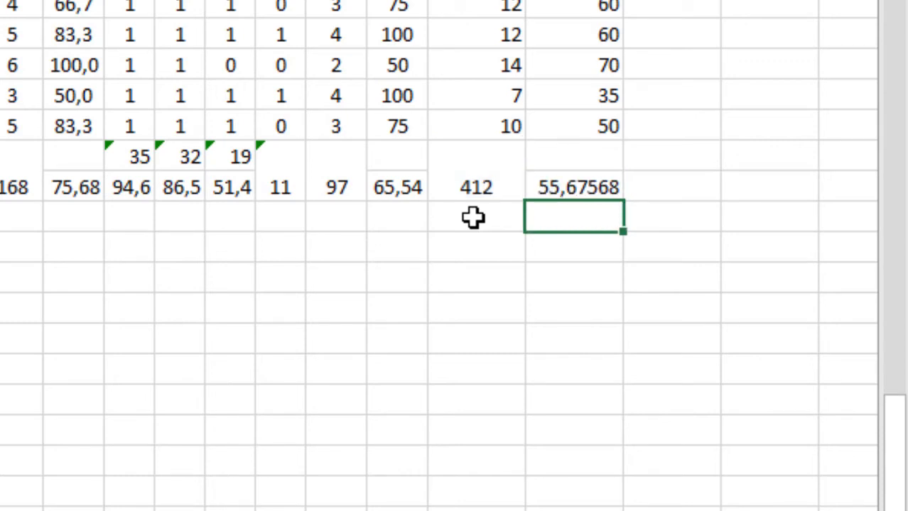
Review the overall percentage in AG43 and the Perkembangan Pribadi item percentages in D43:H43
left_click(574, 348)
left_click(571, 186)
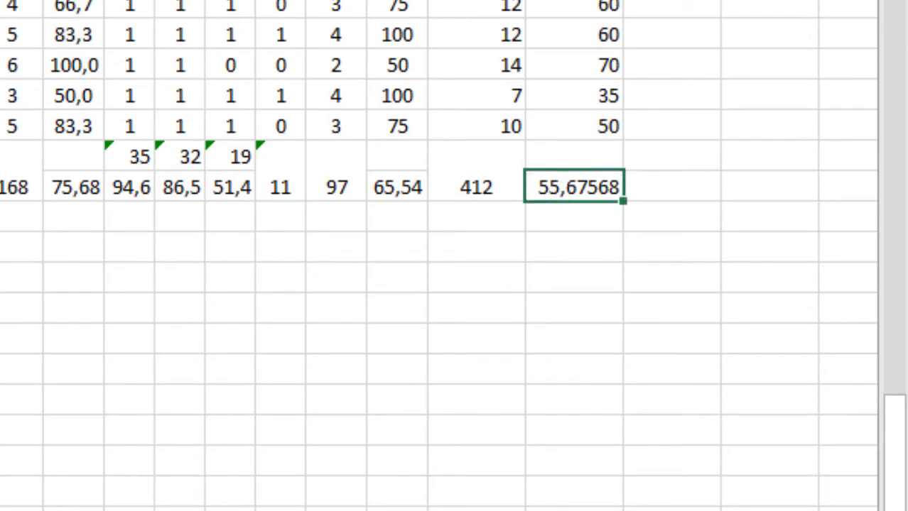
scroll(571, 186, "up", 8)
scroll(41, 424, "down", 9)
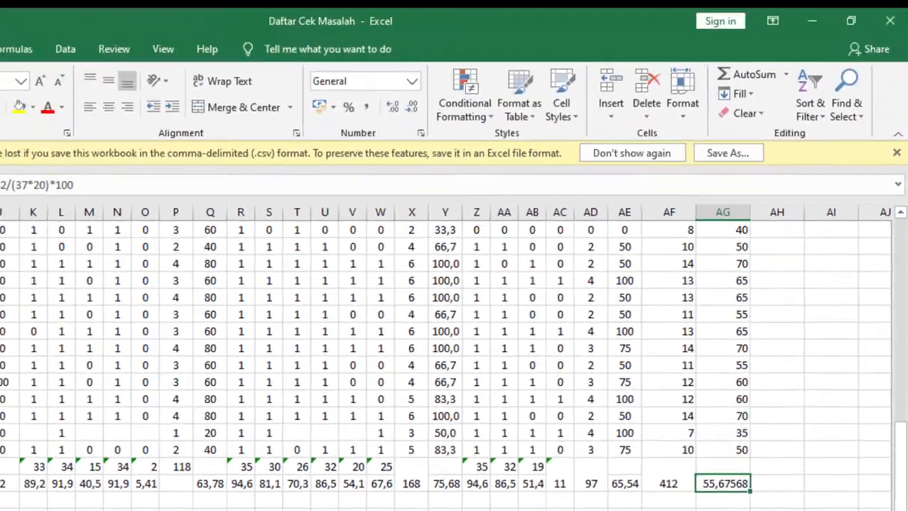
scroll(45, 499, "left", 5)
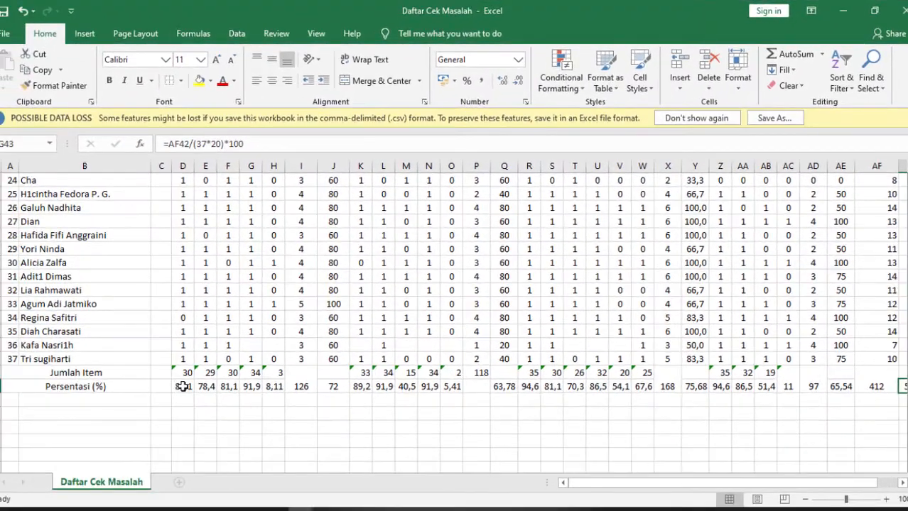
left_click_drag(181, 387, 277, 389)
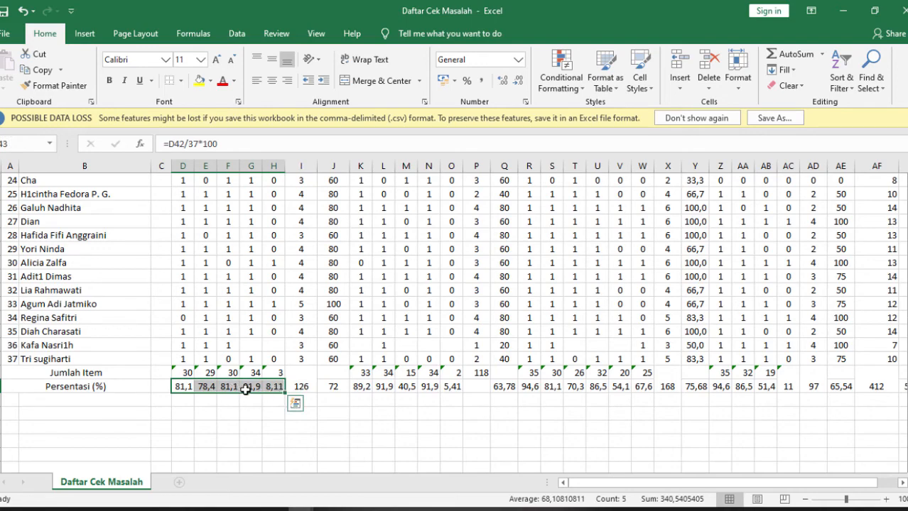
left_click(267, 421)
scroll(478, 433, "up", 8)
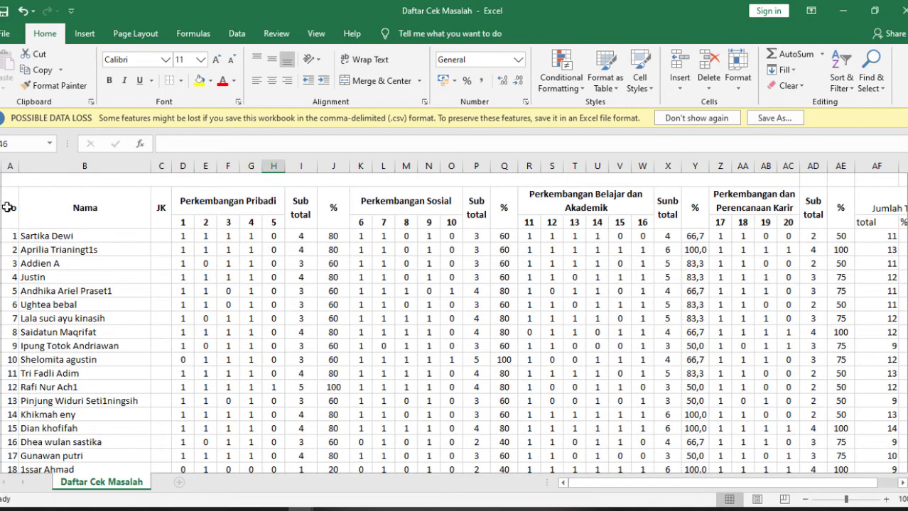
Add thin inside borders and a double-line outline to the whole table, A2:AG43
left_click_drag(7, 208, 736, 455)
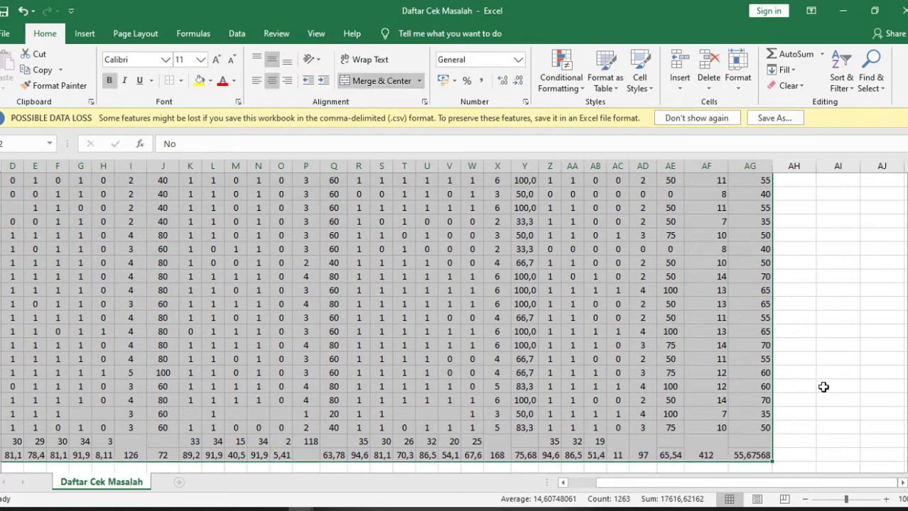
right_click(284, 326)
left_click(326, 266)
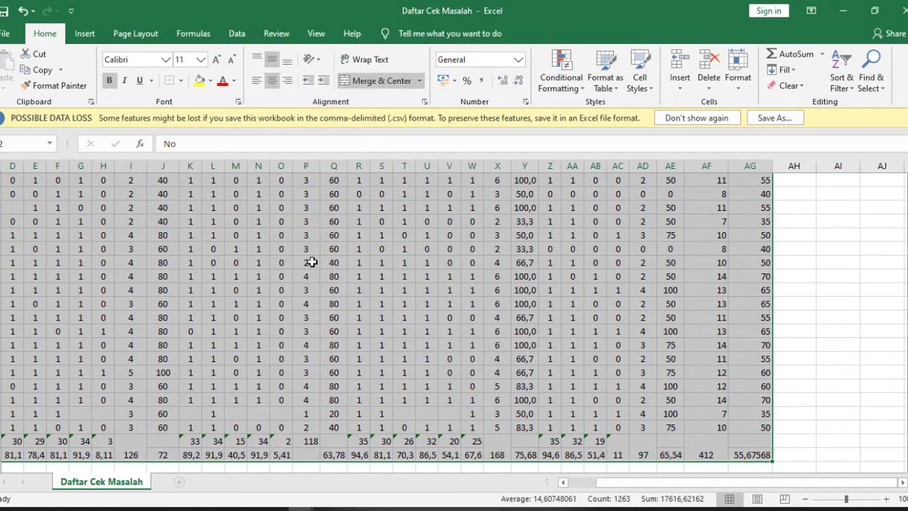
left_click(273, 120)
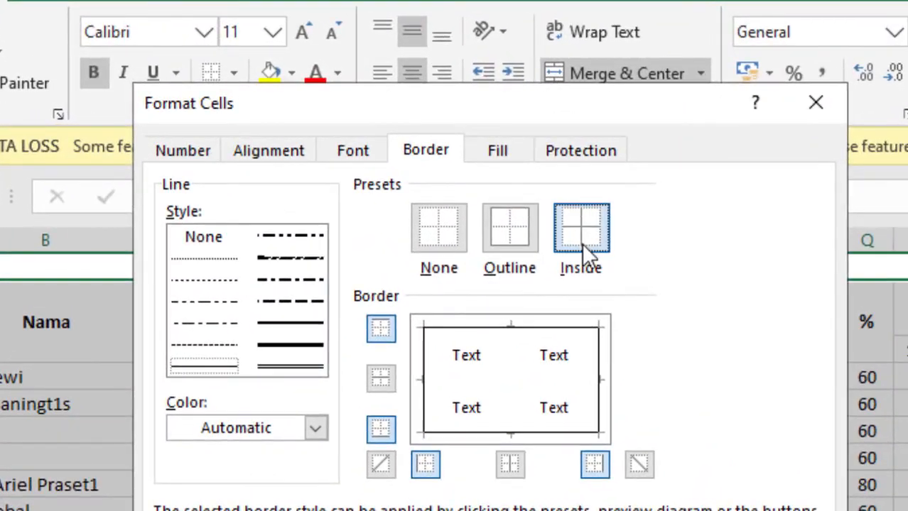
left_click(566, 238)
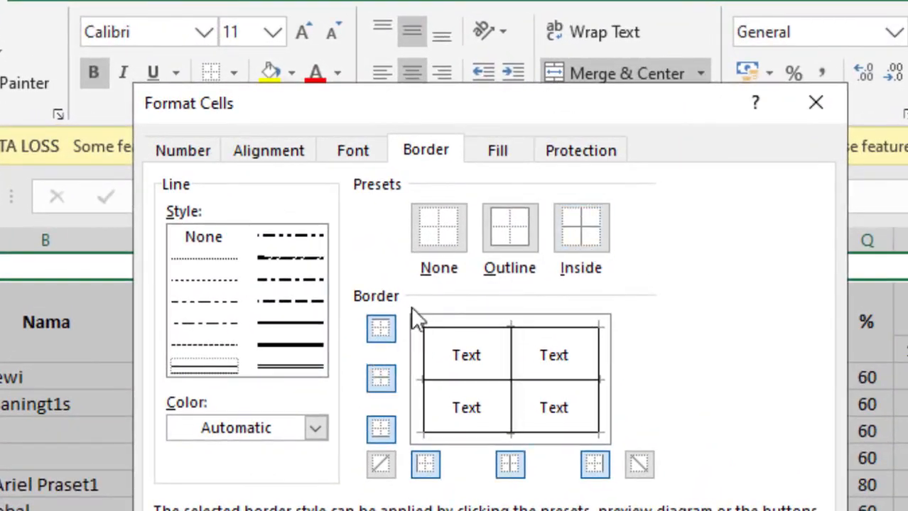
left_click(280, 360)
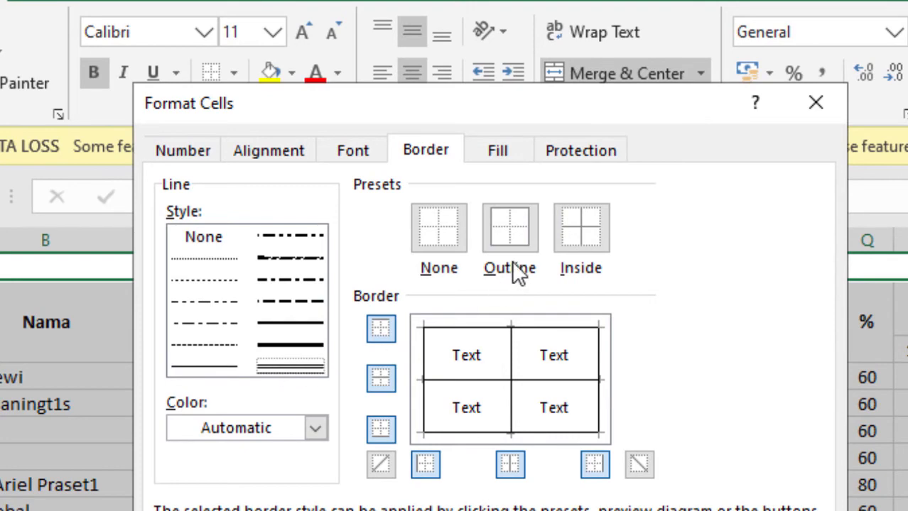
left_click(511, 261)
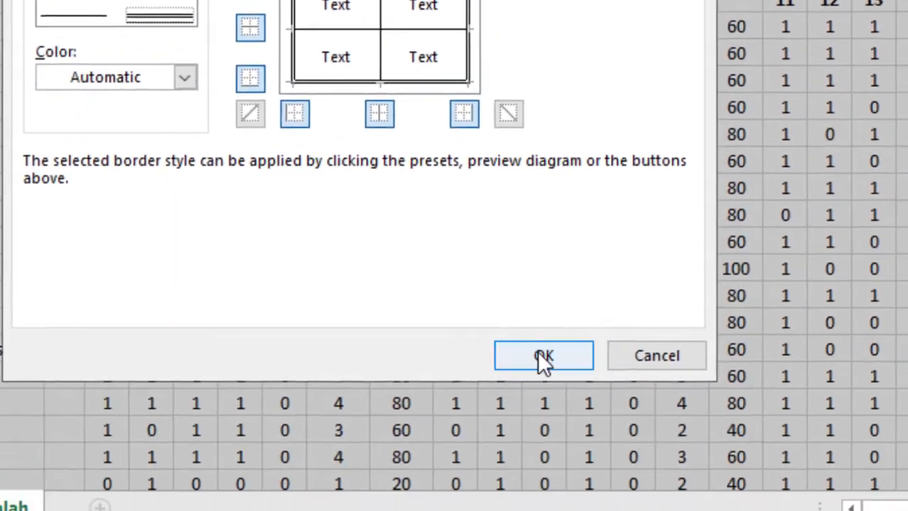
left_click(543, 357)
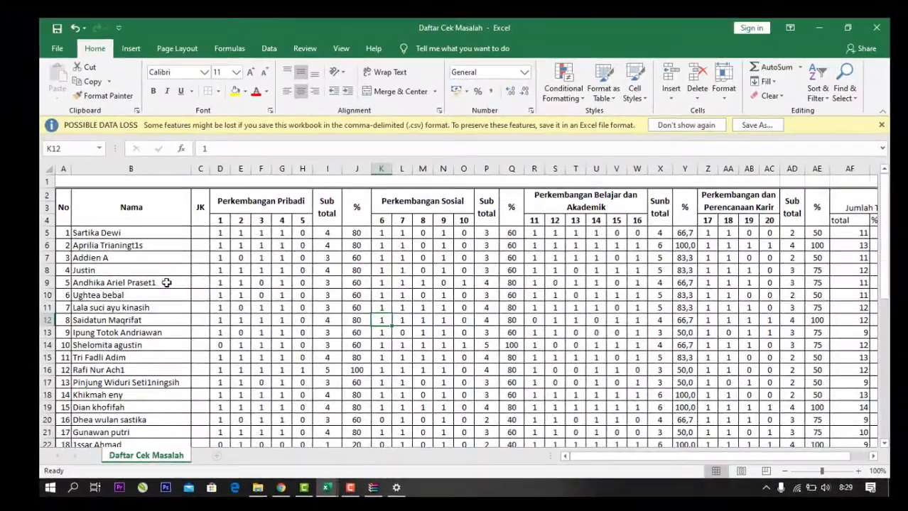
Check the bordered table down to the Jumlah Item and Persentasi (%) rows
scroll(252, 275, "down", 12)
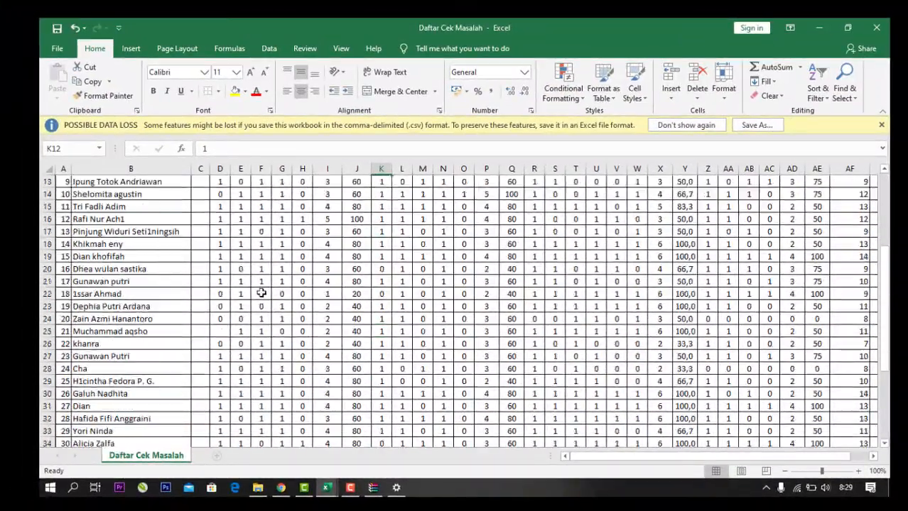
scroll(344, 316, "up", 4)
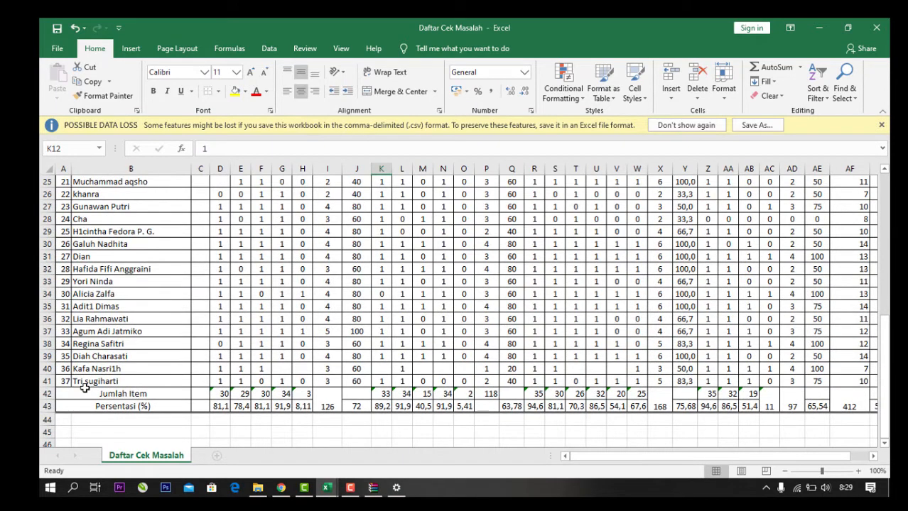
left_click_drag(94, 398, 235, 428)
left_click(302, 319)
scroll(299, 320, "up", 7)
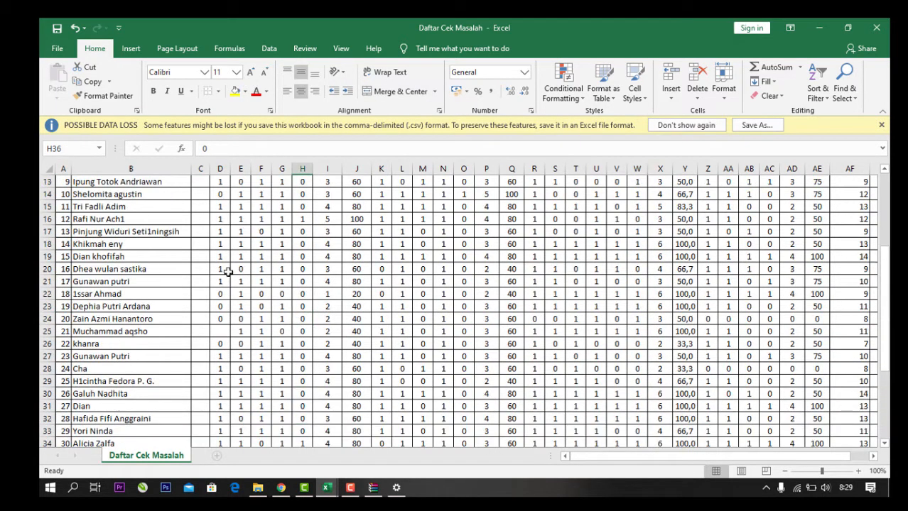
scroll(217, 230, "up", 1)
Center the contents of C2:AG43 horizontally and vertically
left_click_drag(203, 203, 732, 406)
scroll(731, 427, "up", 1)
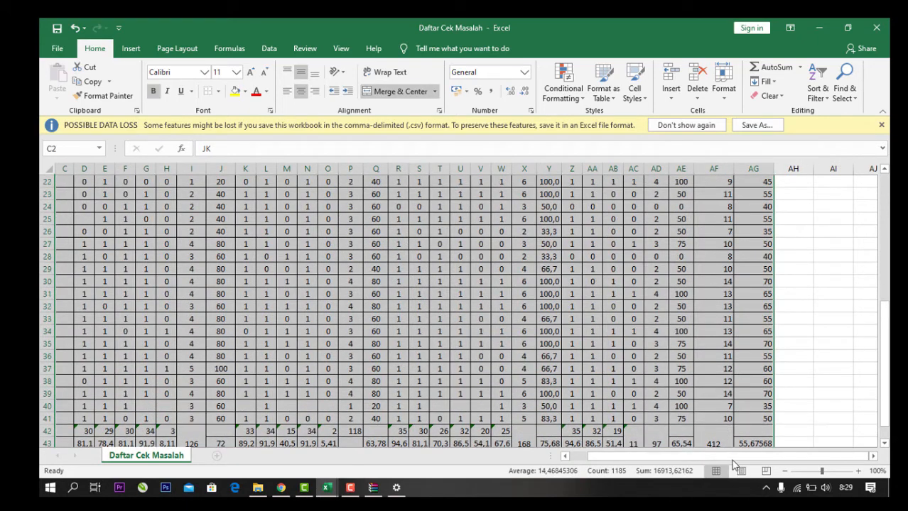
left_click_drag(731, 459, 458, 425)
scroll(228, 313, "up", 7)
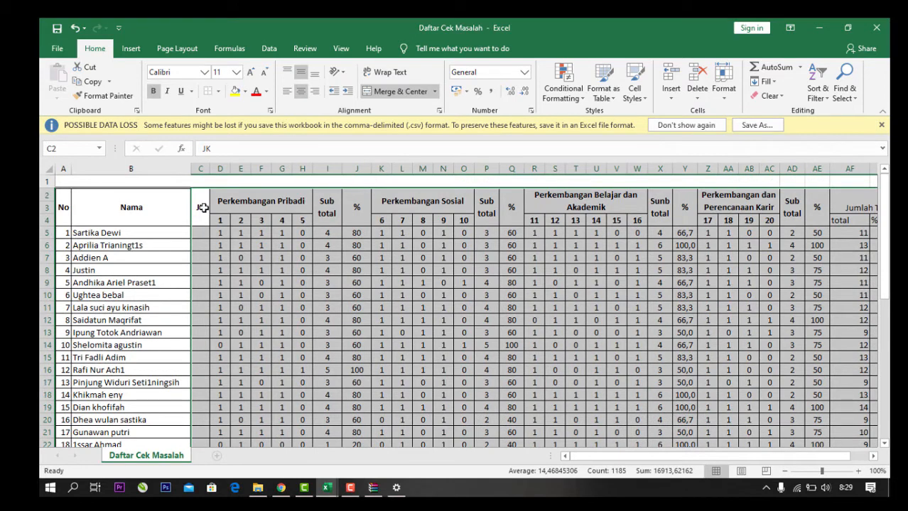
scroll(574, 334, "down", 15)
scroll(635, 317, "up", 13)
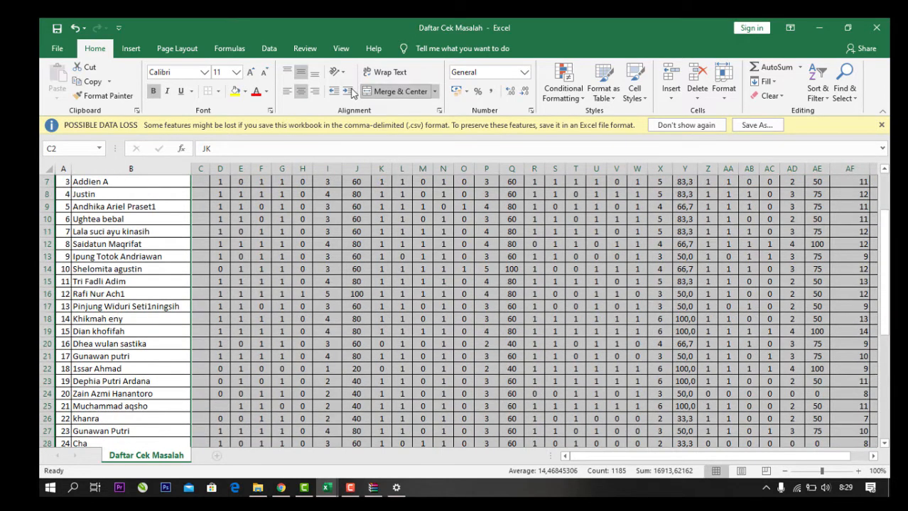
scroll(303, 94, "up", 2)
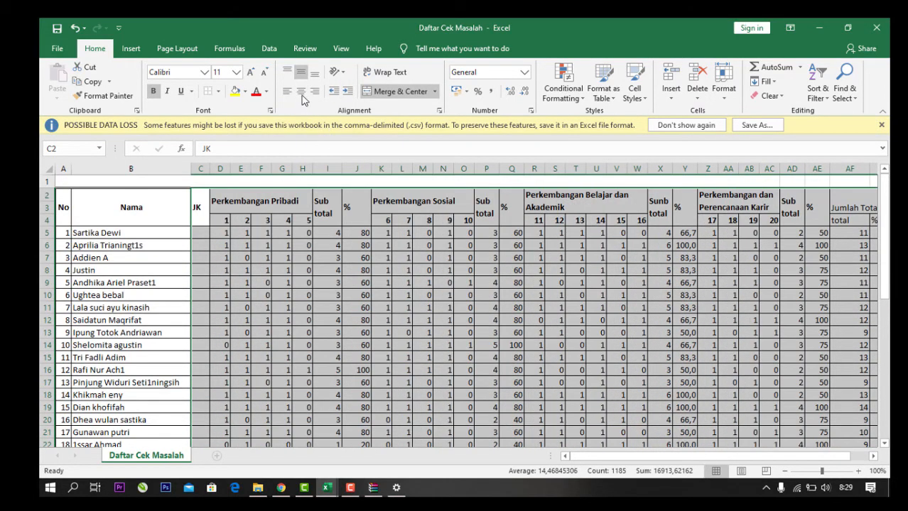
left_click(314, 73)
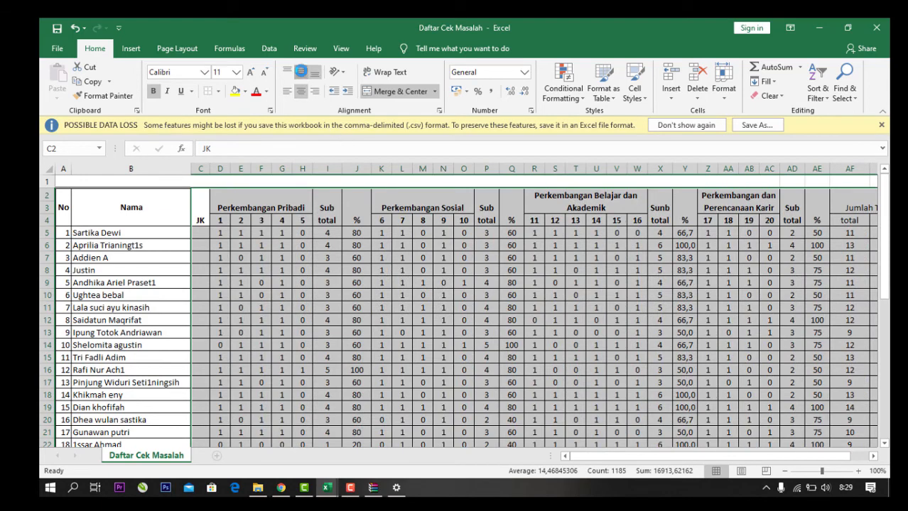
left_click(381, 345)
Review the alignment across the student rows and the summary rows beneath them
scroll(683, 388, "down", 10)
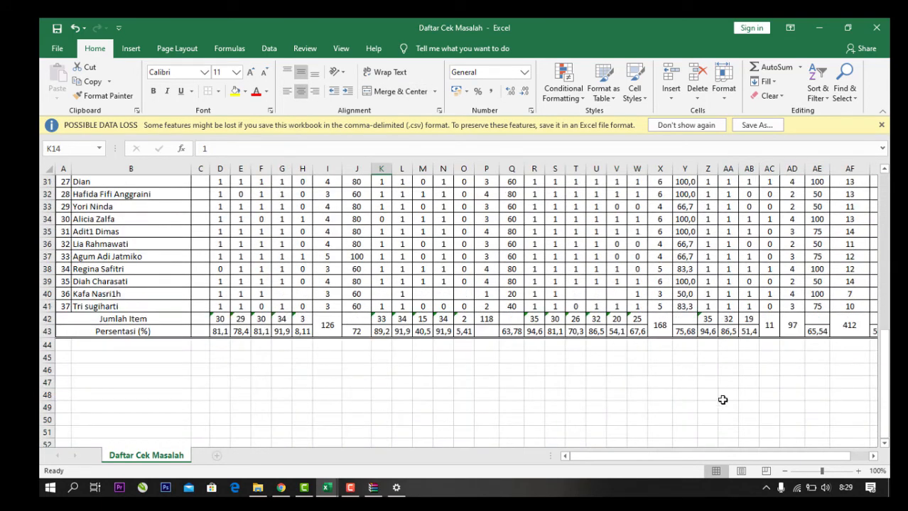
left_click_drag(694, 456, 611, 458)
scroll(152, 319, "up", 10)
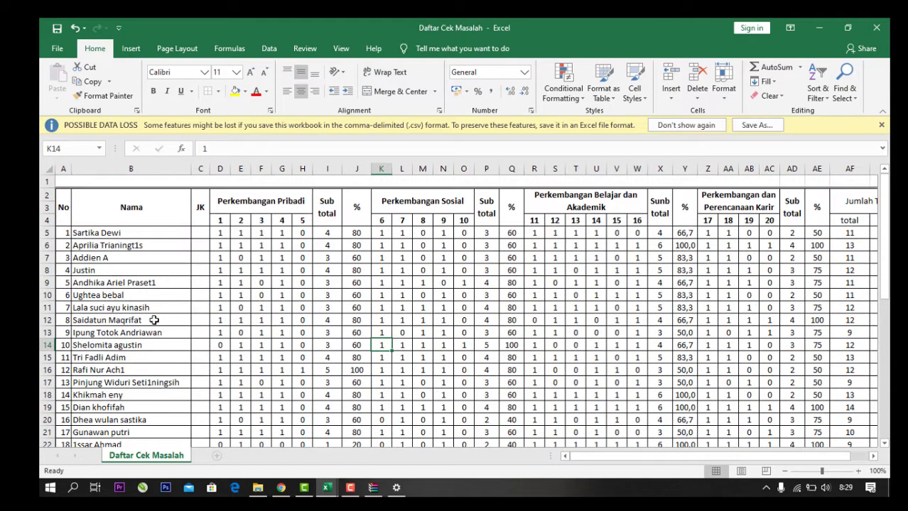
scroll(155, 321, "down", 1)
scroll(385, 328, "up", 1)
scroll(640, 331, "down", 1)
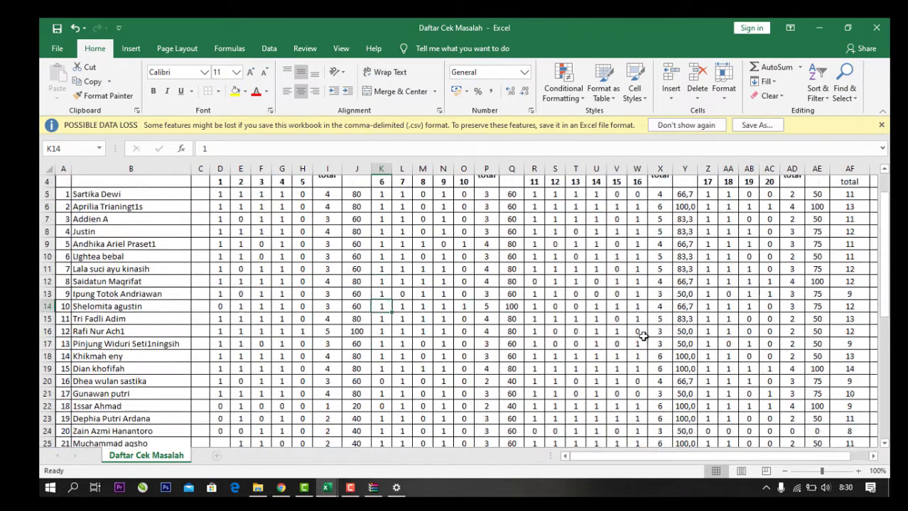
scroll(632, 390, "up", 1)
Bold the Jumlah Total heading and its total and % subheadings in AF2:AG4
left_click_drag(624, 453, 643, 455)
scroll(603, 366, "down", 9)
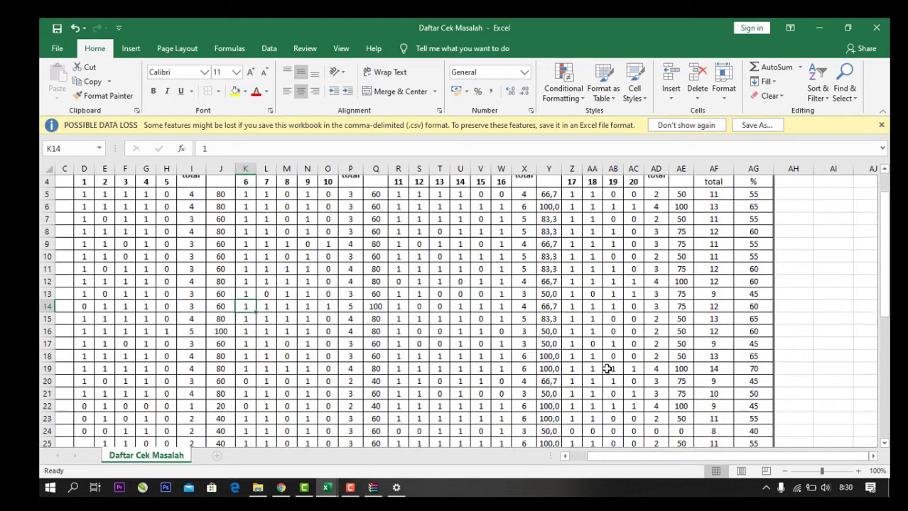
scroll(605, 385, "up", 9)
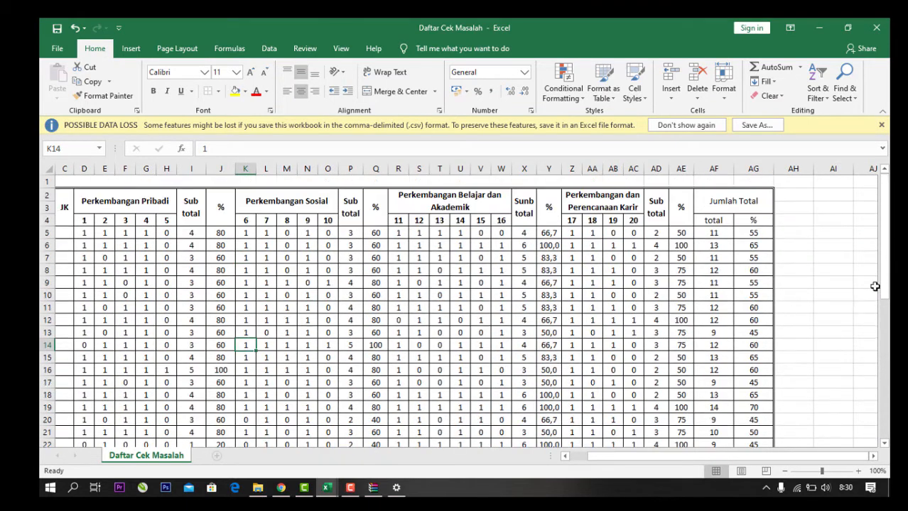
left_click_drag(735, 206, 746, 221)
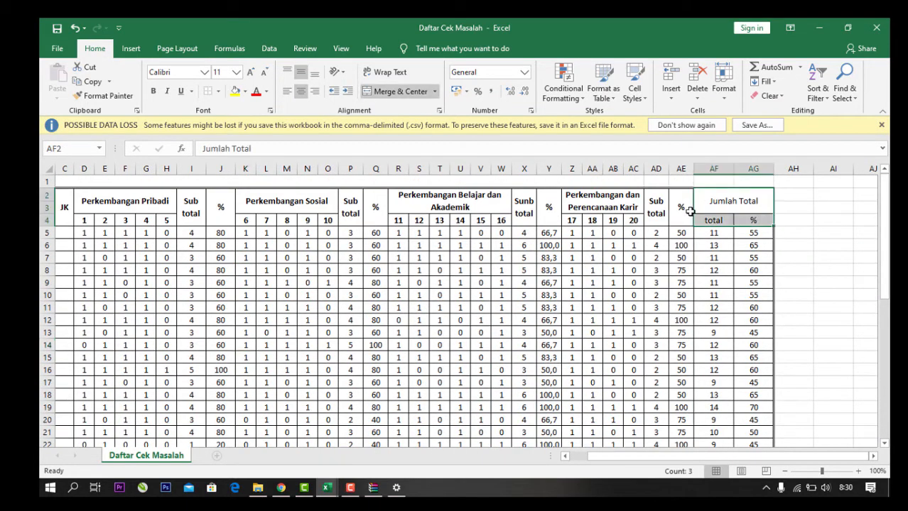
left_click(152, 91)
left_click(312, 260)
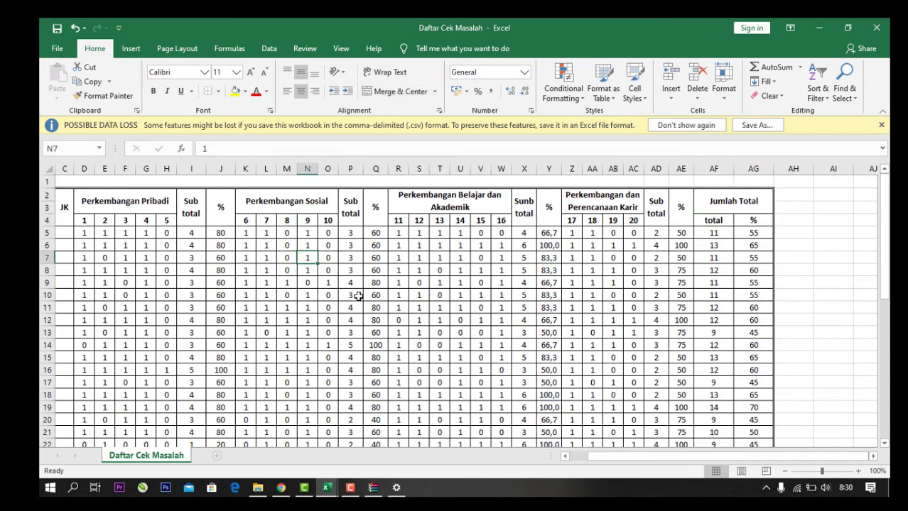
Enter the title HASIL ANALISIS DAFTAR CEK KEBUTUHAN PESERTA DIDIK in the merged cell A1
left_click(187, 184)
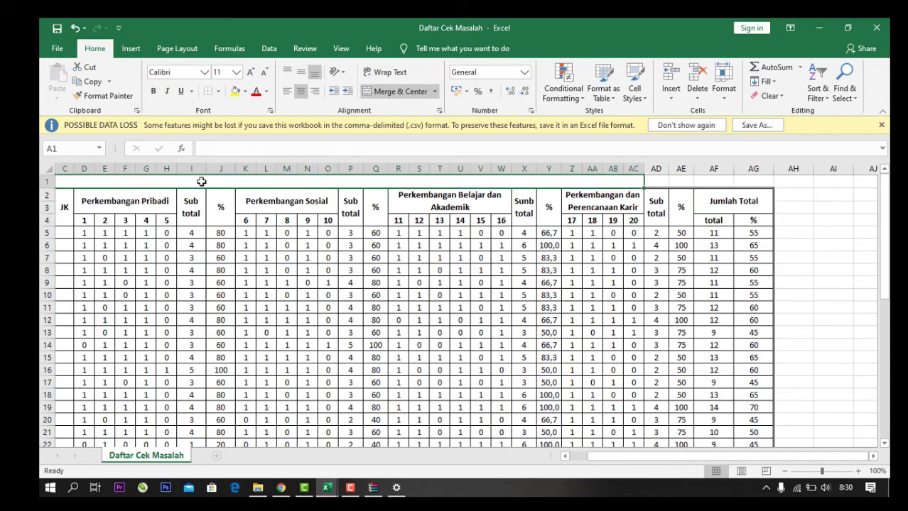
double_click(208, 185)
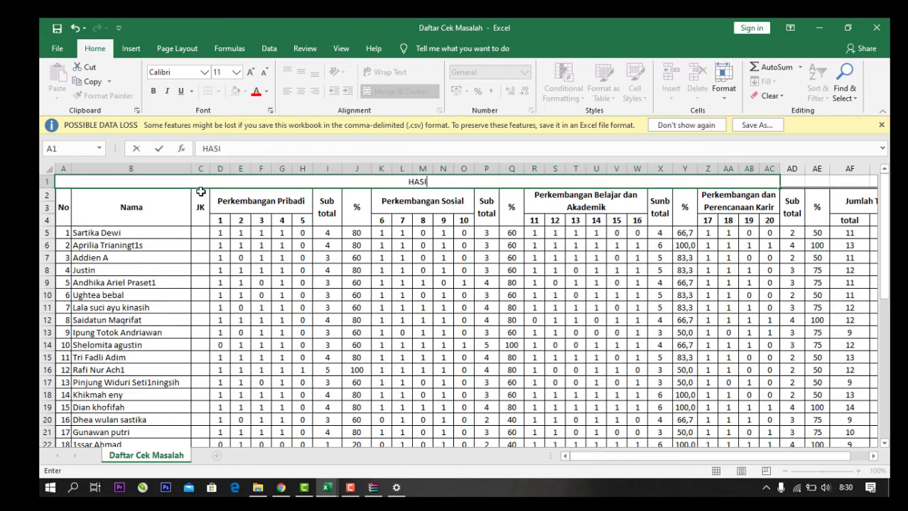
type("H")
type("NAL")
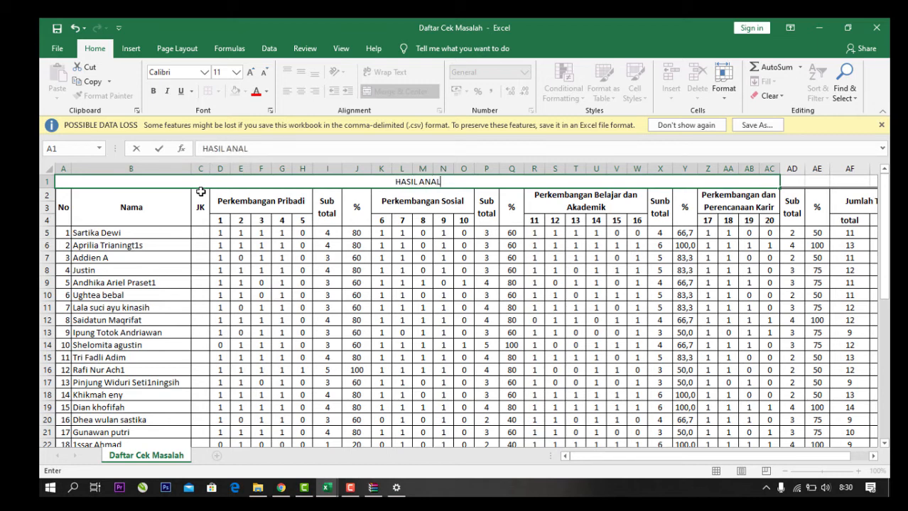
type("ISIS DA")
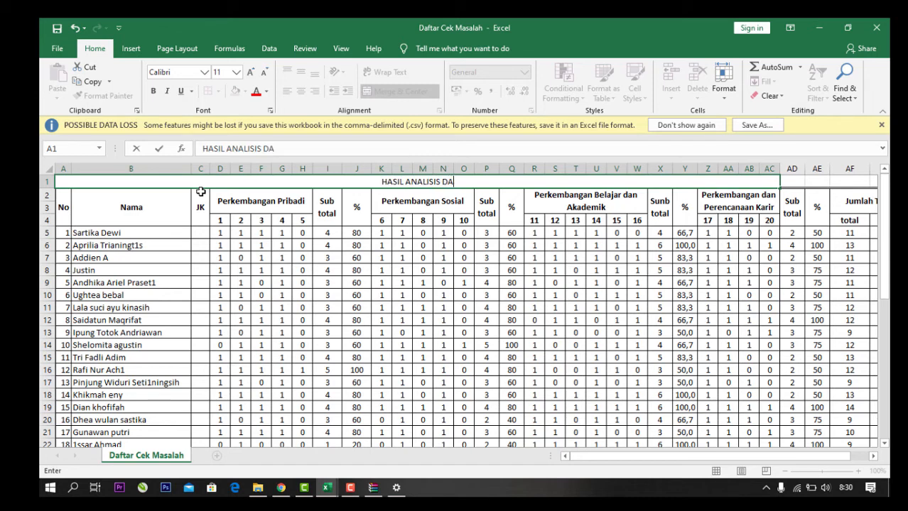
type("FTAR CEK KEBU")
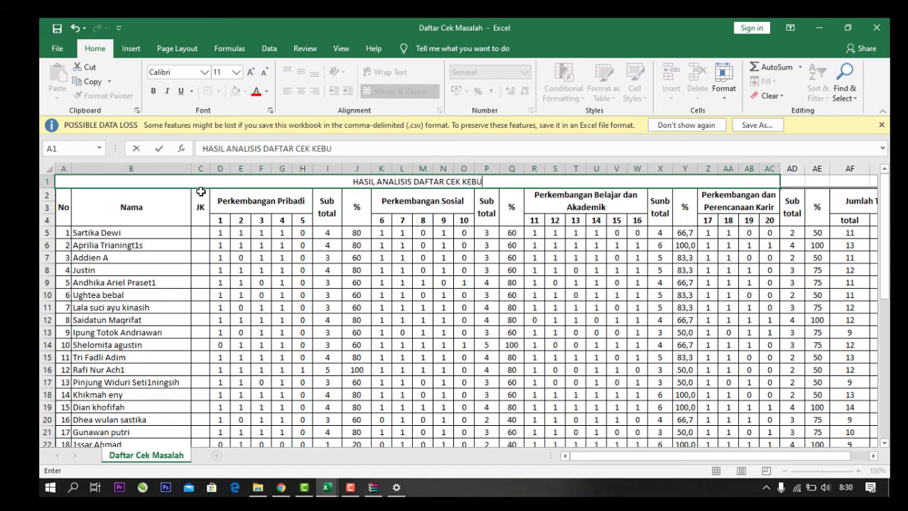
type("TUHAN PESERTA DI")
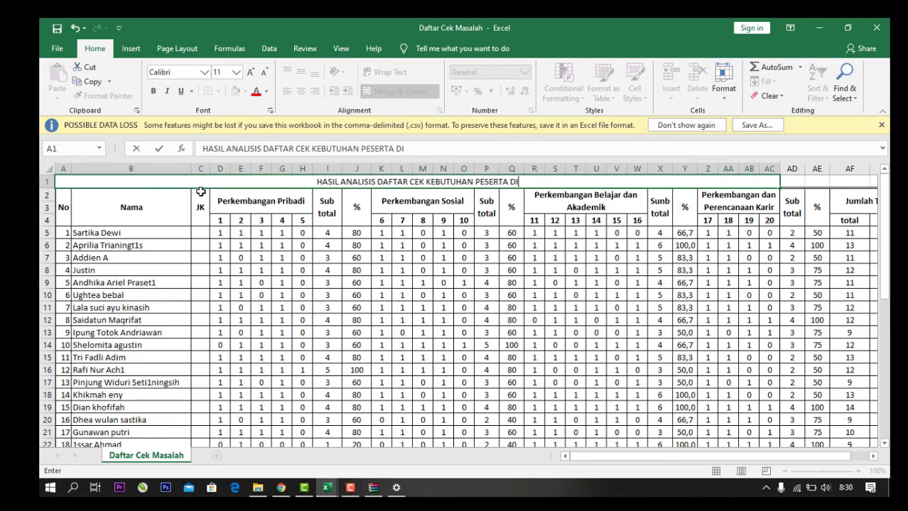
type("DIK")
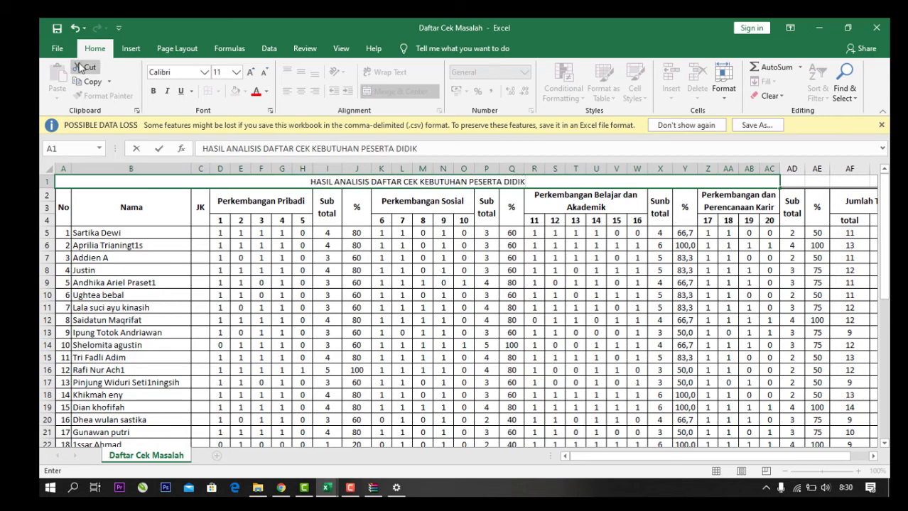
left_click(396, 488)
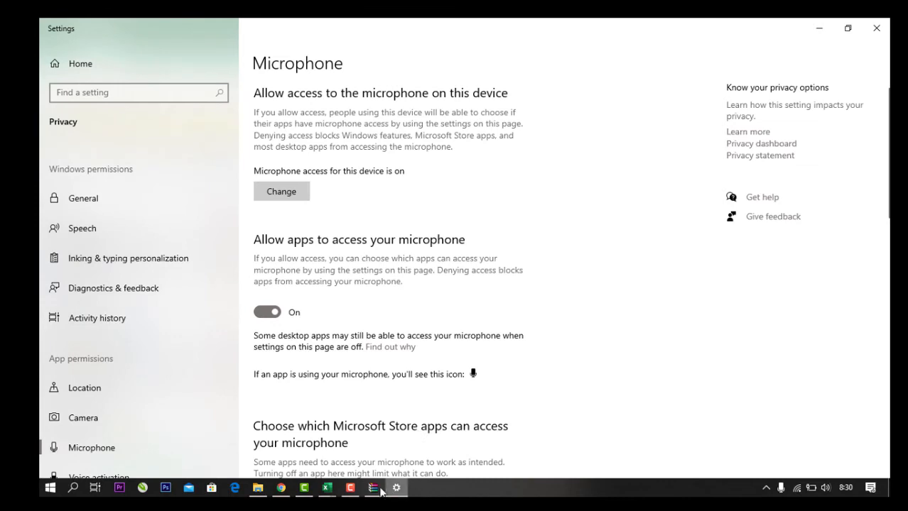
mouse_move(326, 488)
left_click(455, 459)
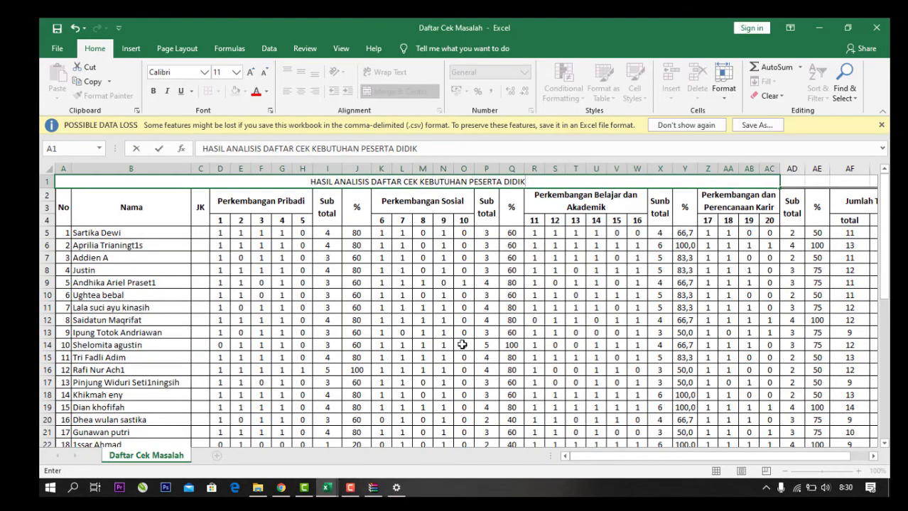
scroll(461, 344, "down", 4)
left_click(466, 325)
scroll(498, 330, "up", 4)
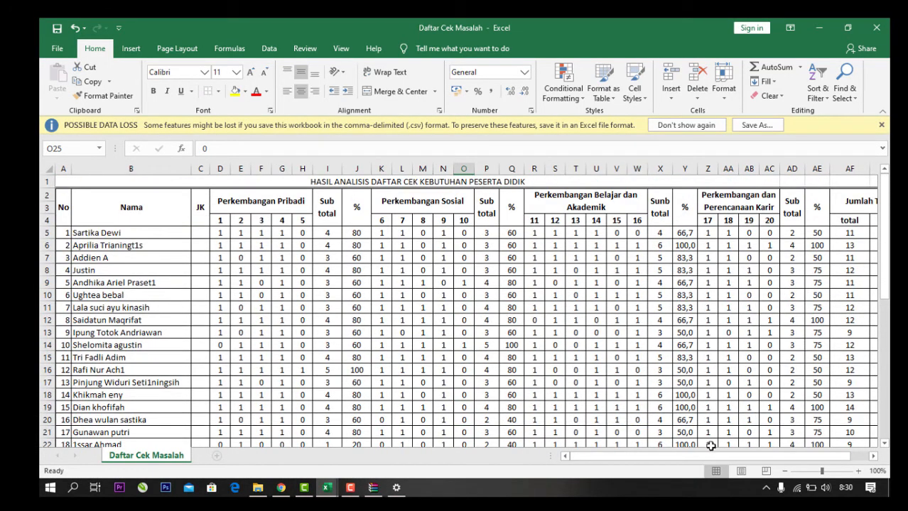
Zoom the sheet out to 80% and look over the full table and the JK column
left_click_drag(822, 471, 816, 471)
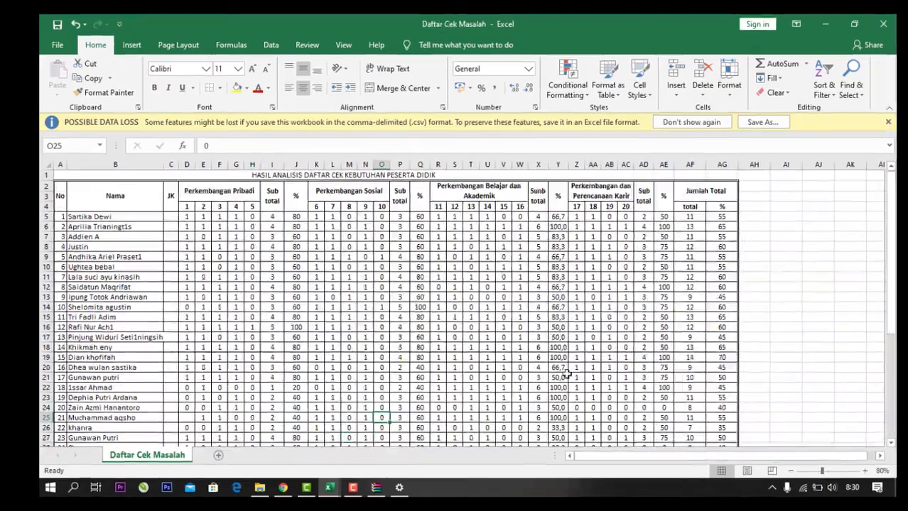
scroll(355, 332, "down", 11)
scroll(350, 331, "up", 6)
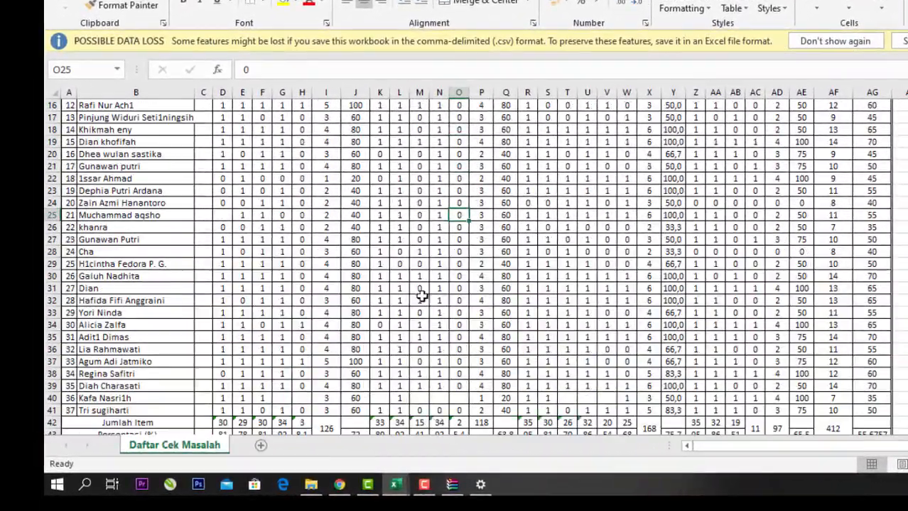
scroll(422, 297, "up", 5)
left_click_drag(201, 156, 201, 424)
scroll(296, 296, "down", 3)
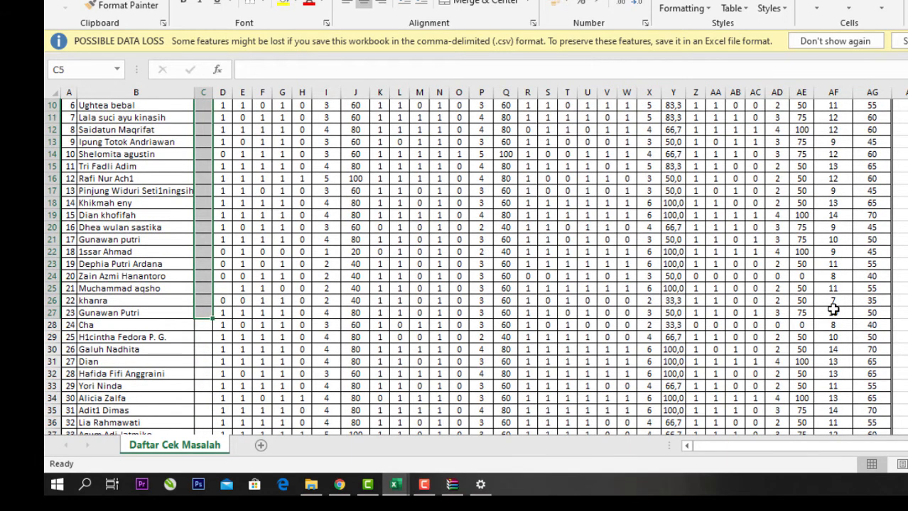
Inspect the percentage formulas in AG43, AB43 and AE43 of the Persentasi (%) row
left_click(833, 311)
scroll(836, 305, "down", 6)
left_click(858, 288)
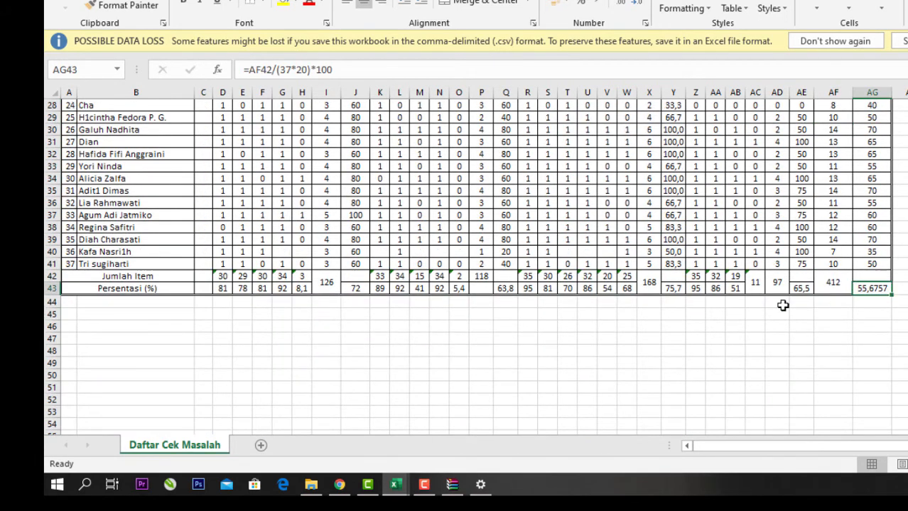
left_click(730, 289)
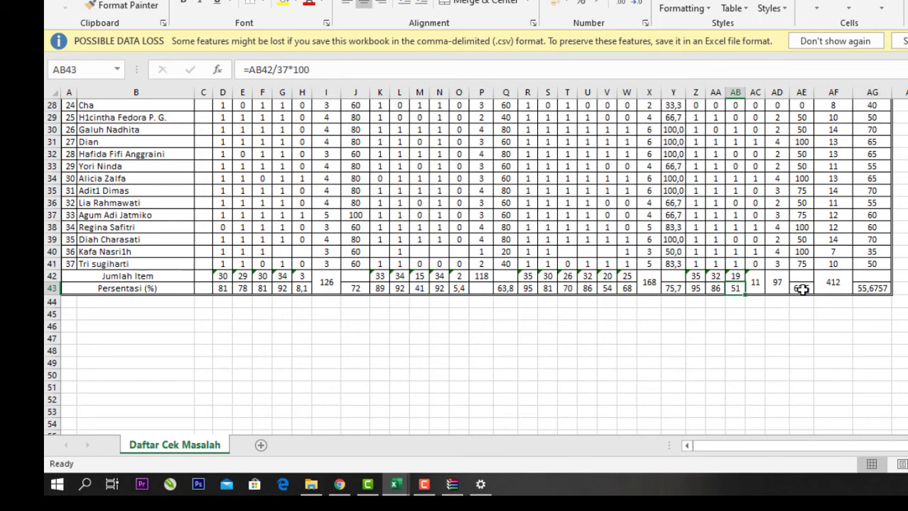
left_click(802, 287)
scroll(435, 308, "up", 9)
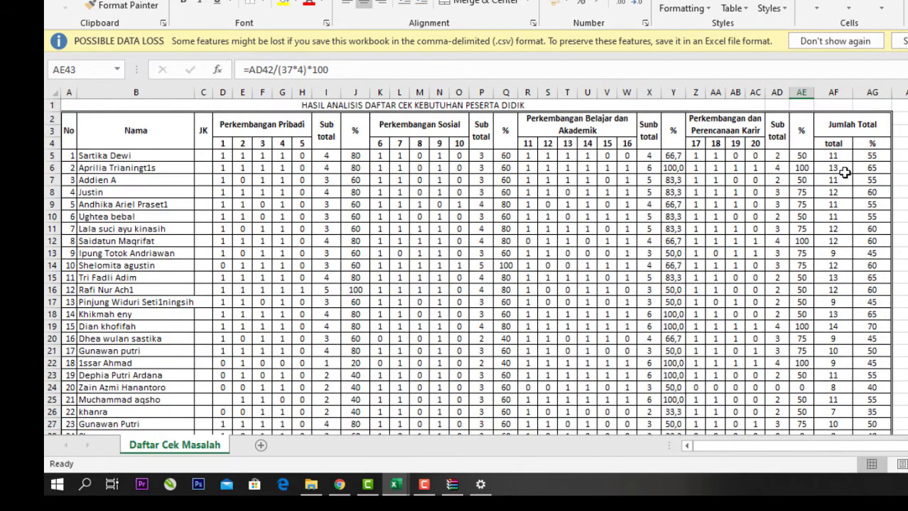
left_click(899, 166)
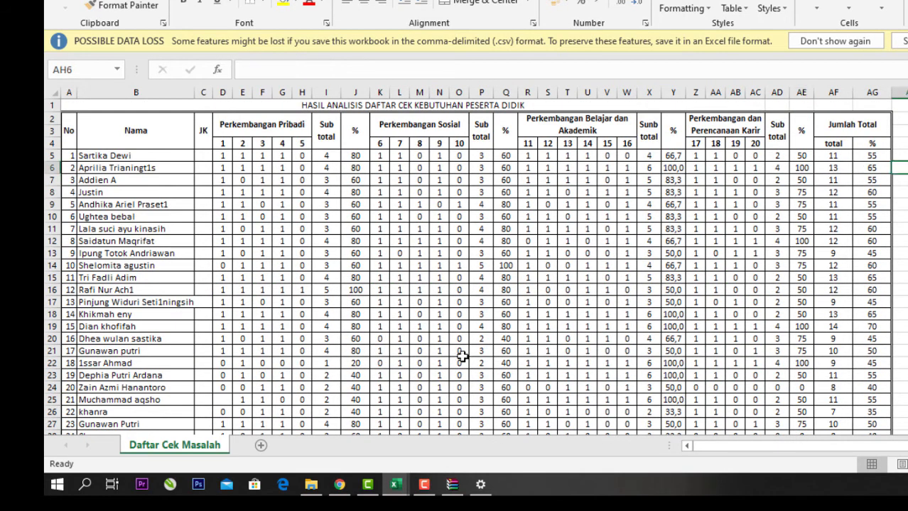
Switch to the TAHAP 3 - ANALISIS FIX workbook and examine how its Jumlah Total column highlights student totals
mouse_move(394, 485)
left_click(404, 420)
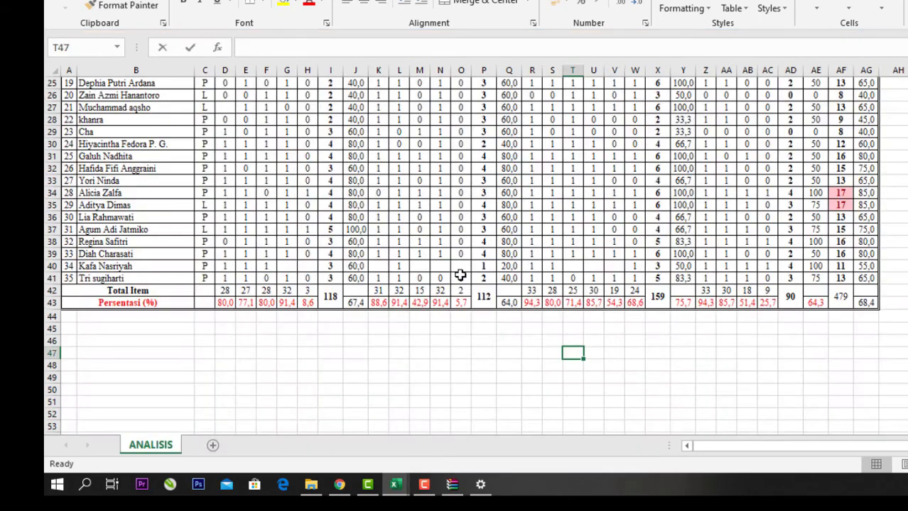
scroll(474, 256, "up", 1)
scroll(466, 163, "down", 10)
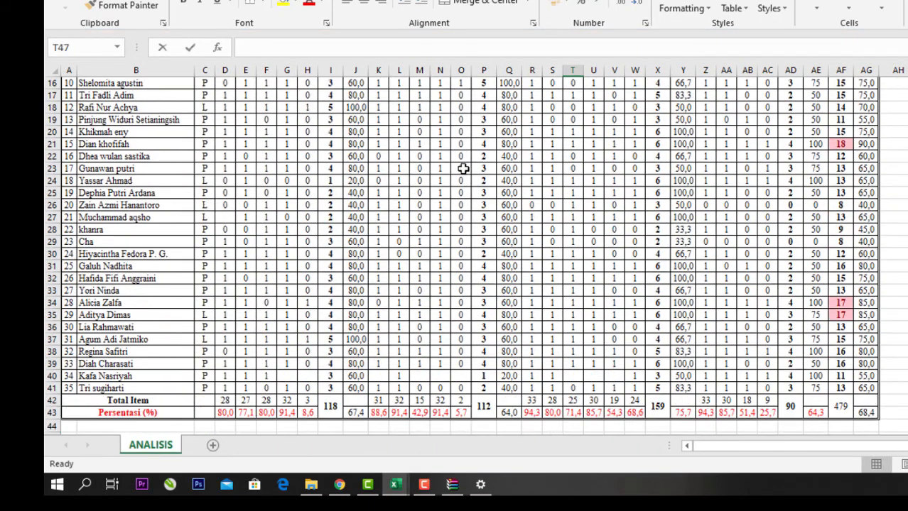
scroll(466, 174, "up", 9)
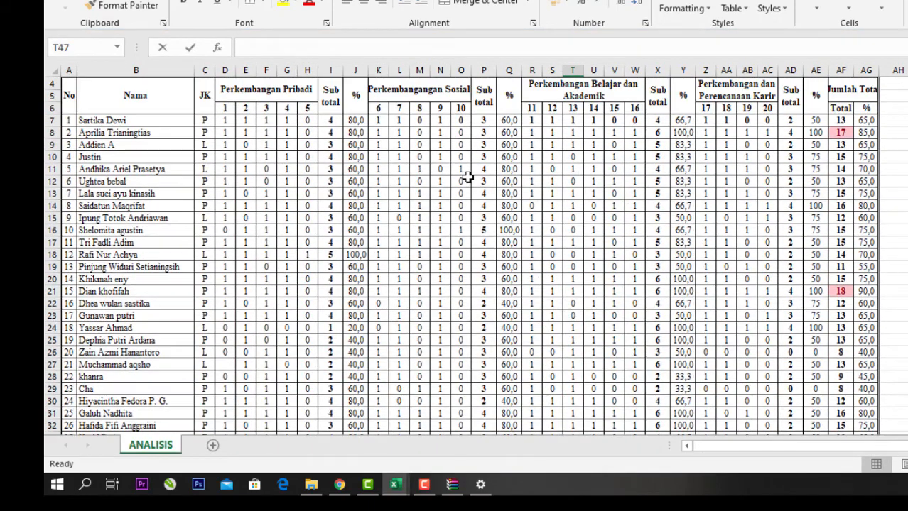
scroll(467, 178, "down", 4)
scroll(817, 219, "up", 4)
left_click_drag(844, 133, 845, 403)
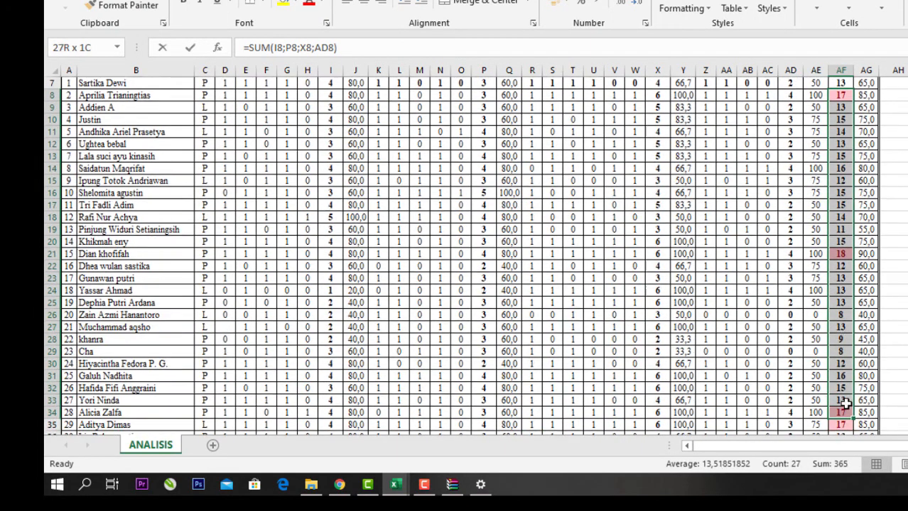
left_click_drag(841, 182, 839, 419)
In the Daftar Cek Masalah workbook, highlight the top 10% of student totals in AF5:AF41 with Light Red Fill with Dark Red Text
mouse_move(395, 486)
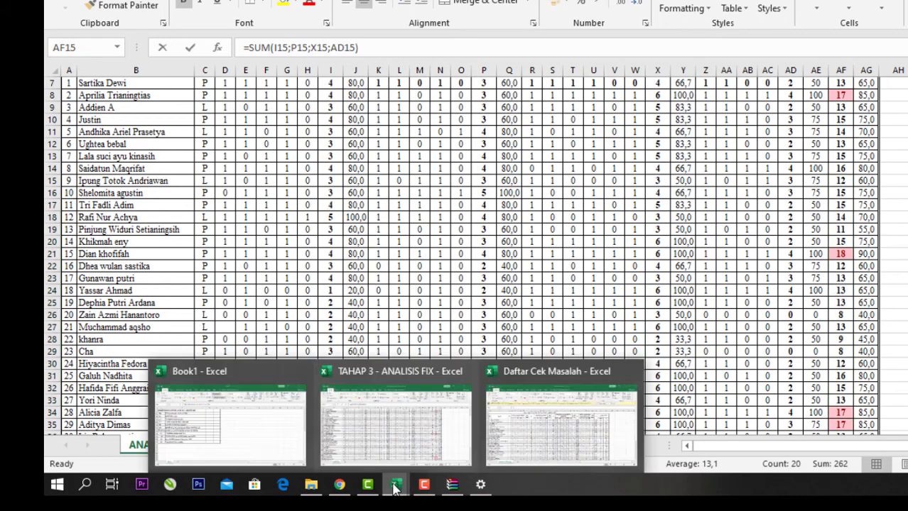
left_click(584, 439)
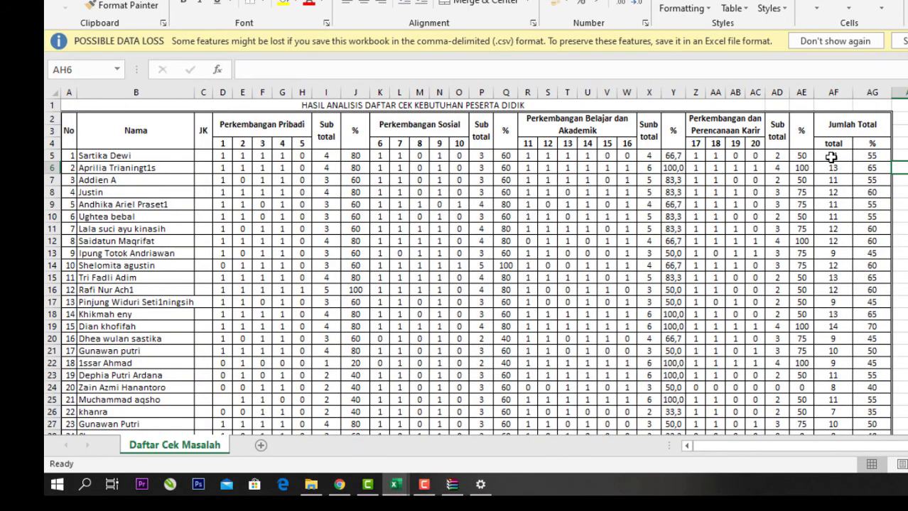
left_click_drag(831, 157, 836, 375)
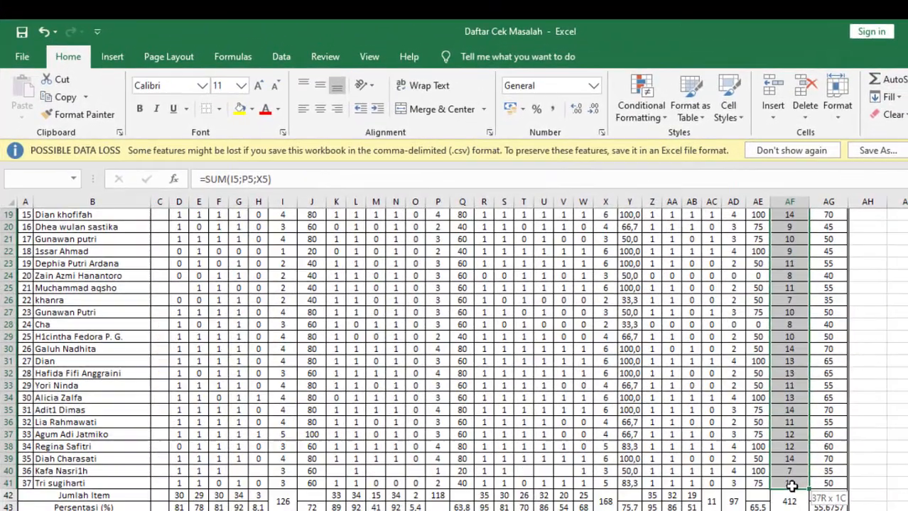
left_click_drag(791, 485, 791, 486)
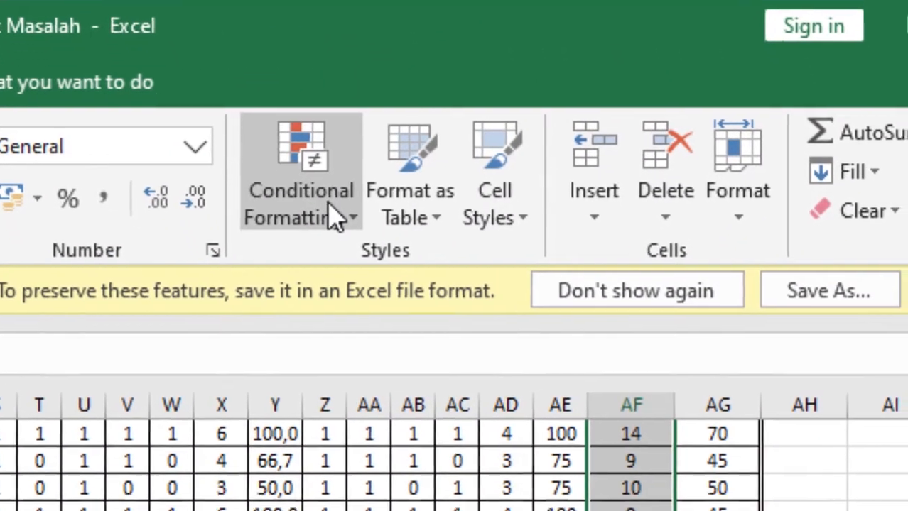
left_click(336, 219)
mouse_move(481, 376)
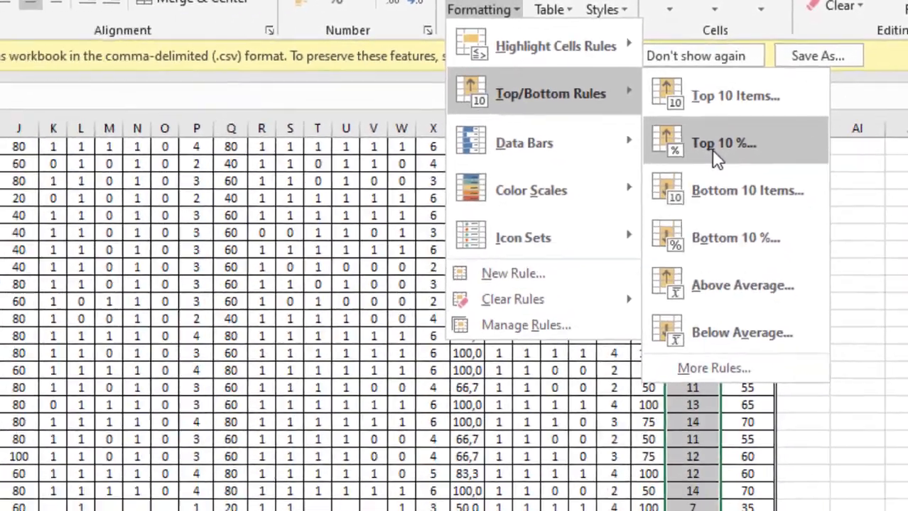
left_click(618, 226)
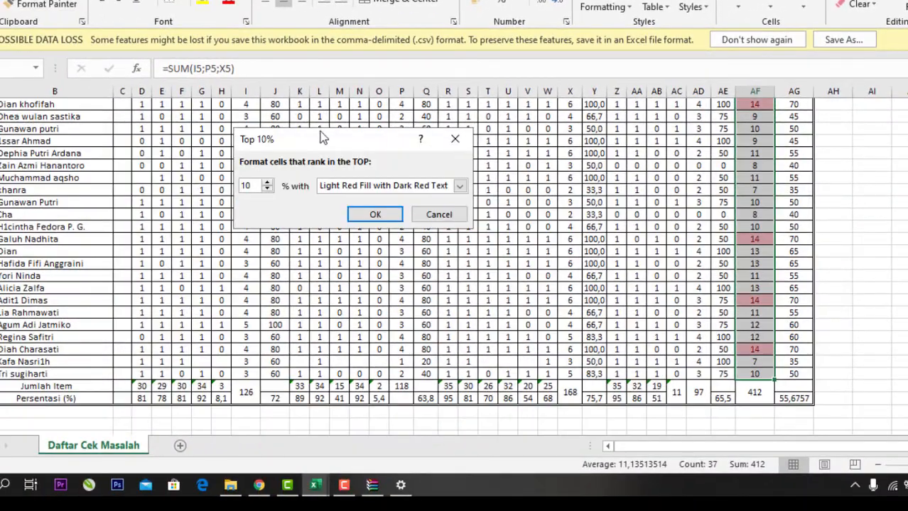
left_click(373, 216)
Review which student totals in column AF are highlighted by the Top 10% rule
left_click(702, 253)
scroll(724, 242, "up", 5)
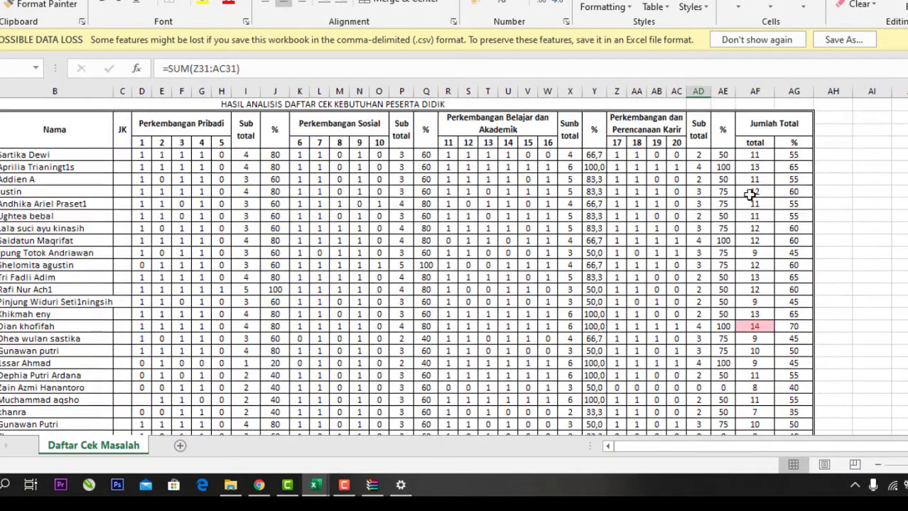
scroll(746, 191, "down", 4)
left_click(744, 143)
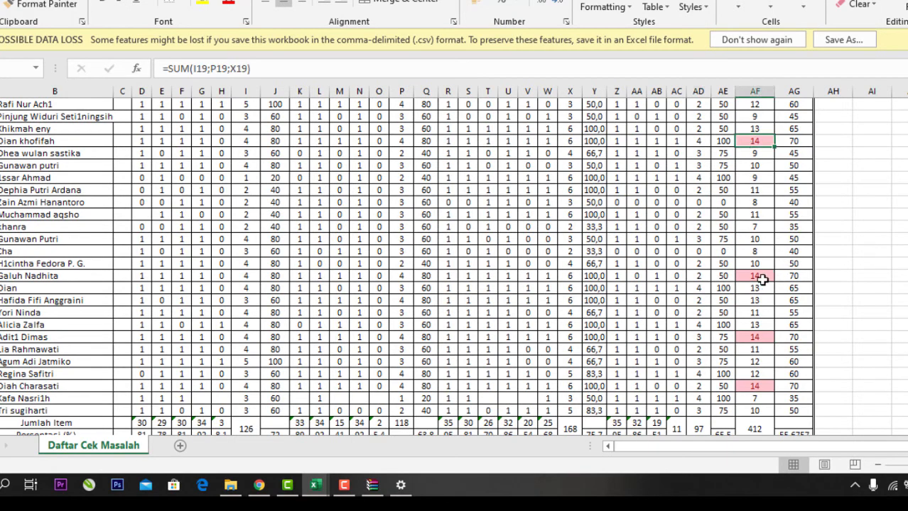
left_click(760, 277)
left_click(761, 337)
left_click(756, 399)
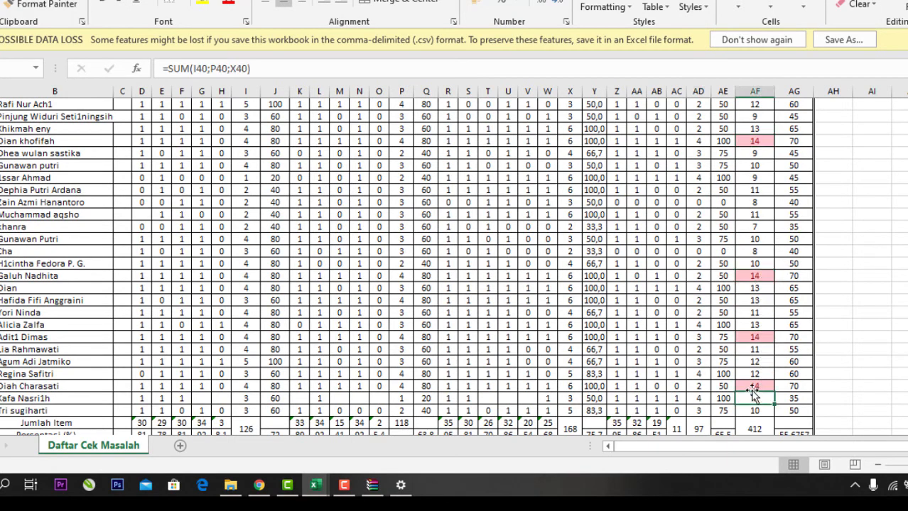
scroll(284, 213, "up", 5)
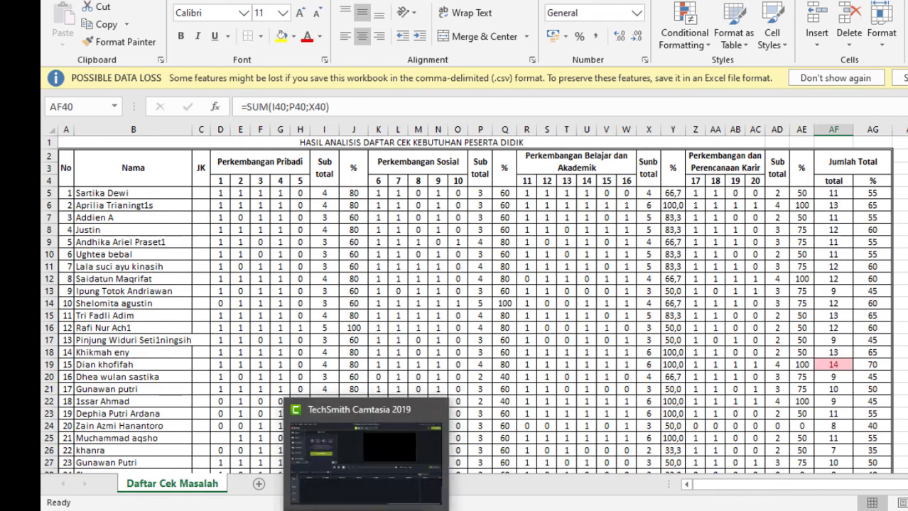
left_click(365, 510)
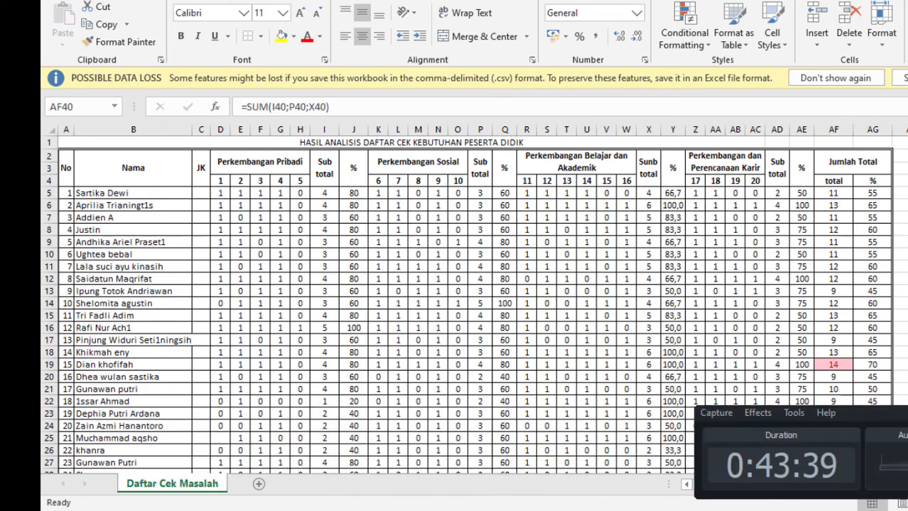